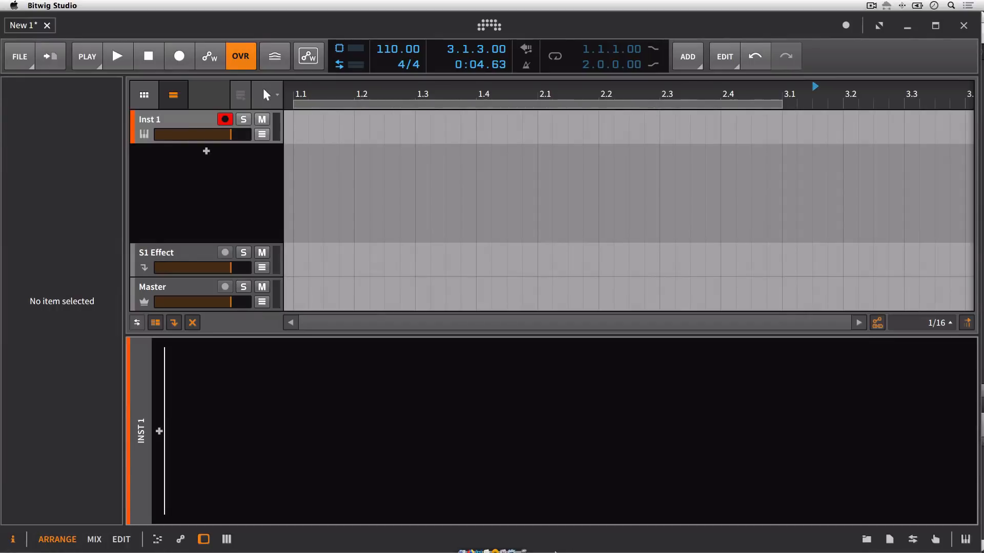
Switch to the Bitwig Studio User Guide PDF, read section 0.1 Updates in v2.3, and follow its reference to the Voice Stack section.
{"action": "left_click", "coordinate": [504, 547]}
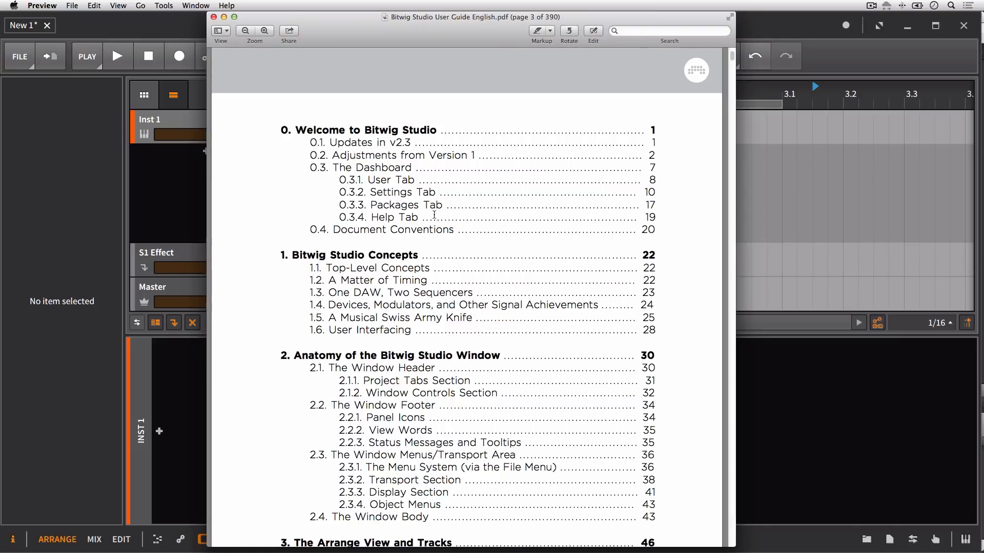
{"action": "left_click", "coordinate": [393, 148]}
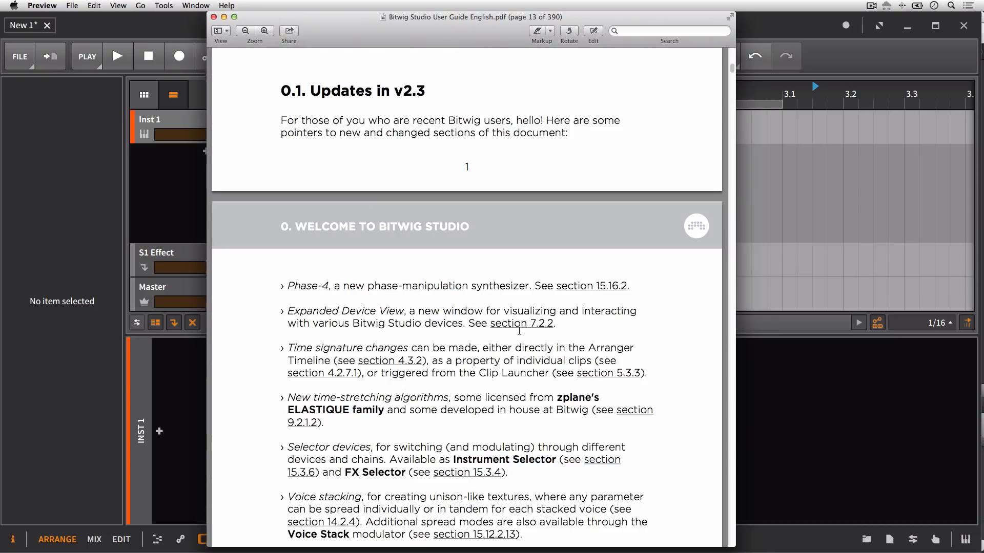
{"action": "scroll", "coordinate": [504, 384], "scroll_direction": "down", "scroll_amount": 5}
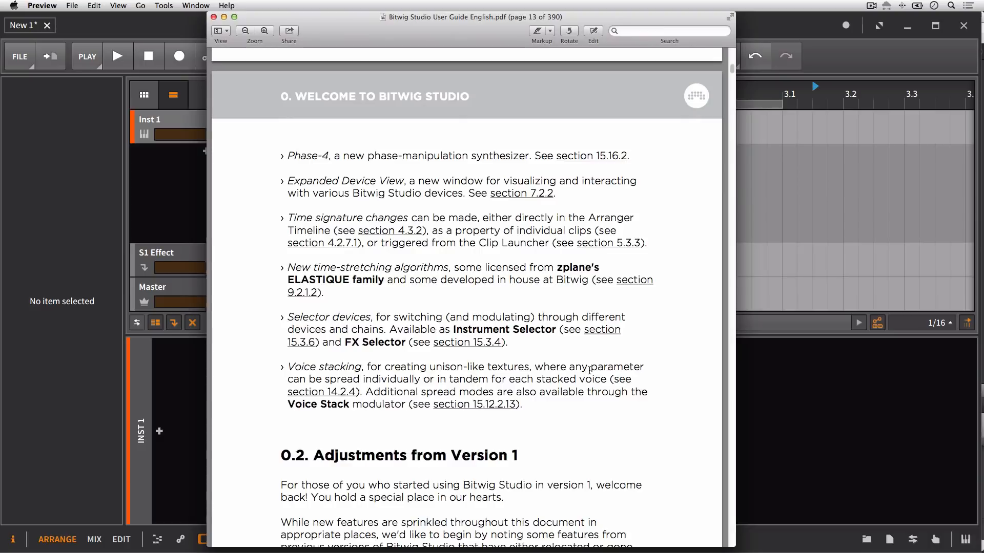
{"action": "left_click", "coordinate": [496, 406]}
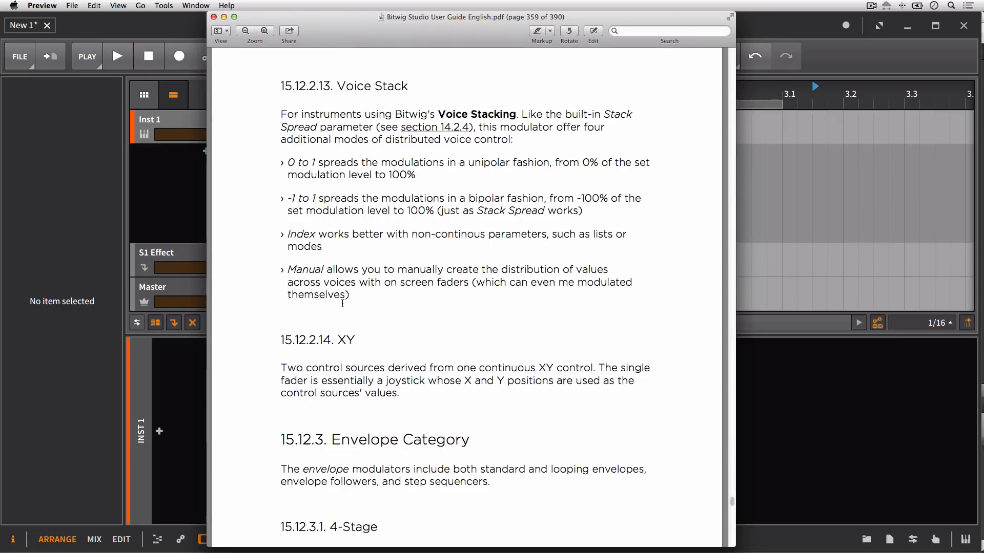
Return to Bitwig Studio and open the dashboard to view its online help resources.
{"action": "left_click", "coordinate": [879, 174]}
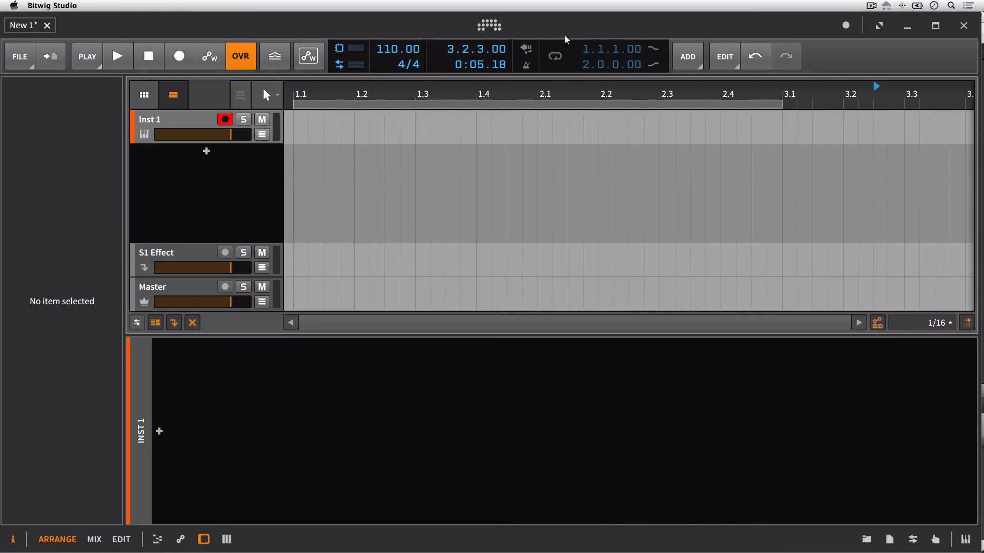
{"action": "left_click", "coordinate": [495, 30]}
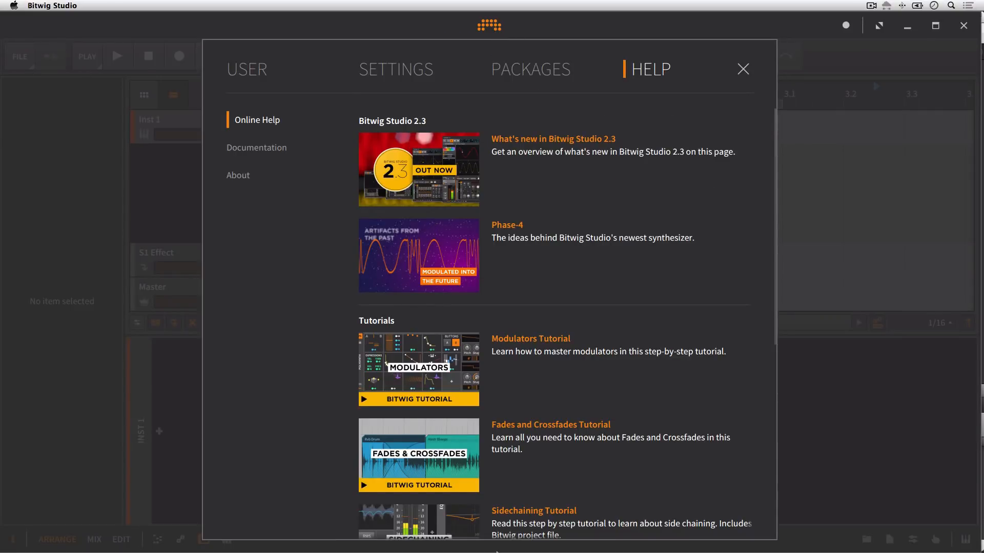
Switch to Firefox and review the Phase-4 Story page, covering its oscillators, filter, phase distortion, modulation, global controls and demo songs.
{"action": "left_click", "coordinate": [473, 547]}
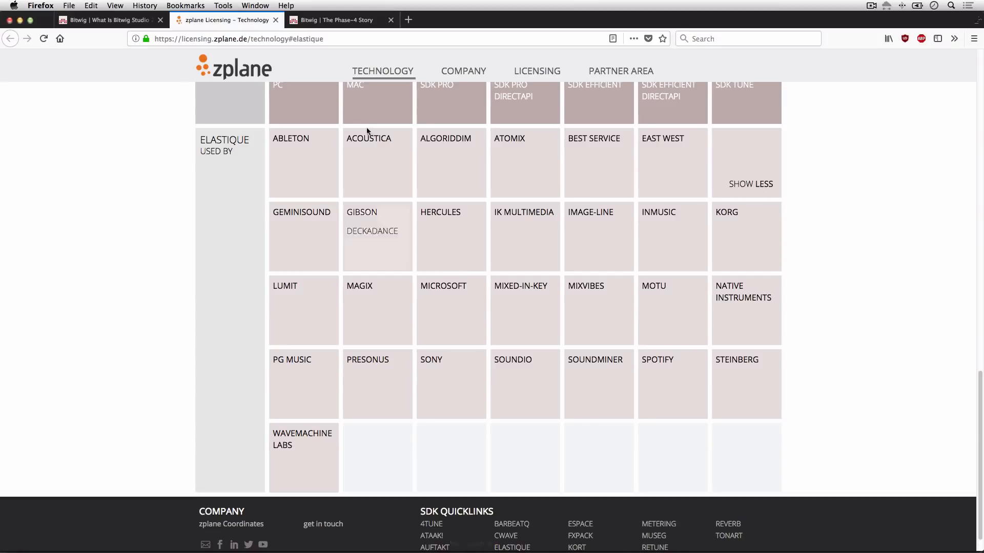
{"action": "left_click", "coordinate": [329, 24]}
{"action": "scroll", "coordinate": [346, 247], "scroll_direction": "up", "scroll_amount": 15}
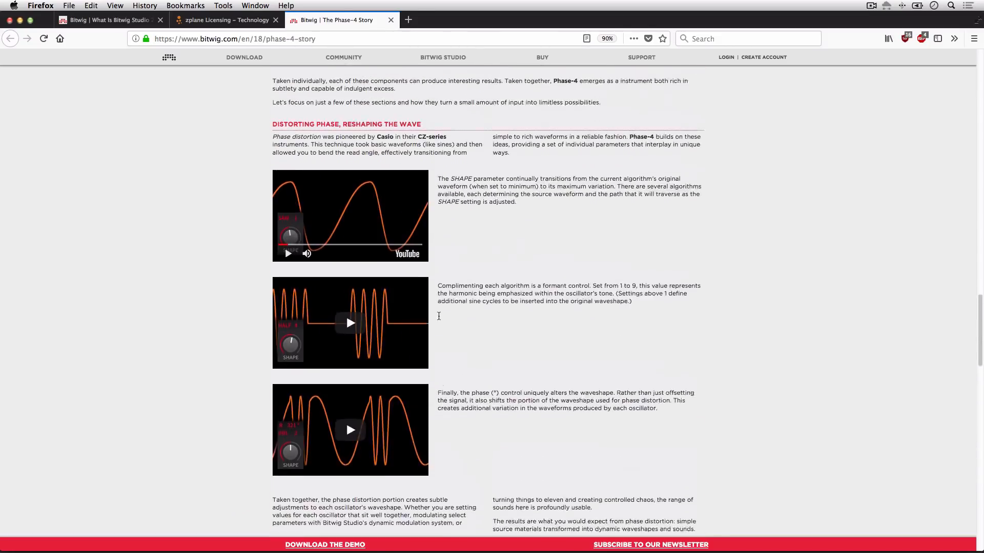
{"action": "scroll", "coordinate": [440, 318], "scroll_direction": "down", "scroll_amount": 20}
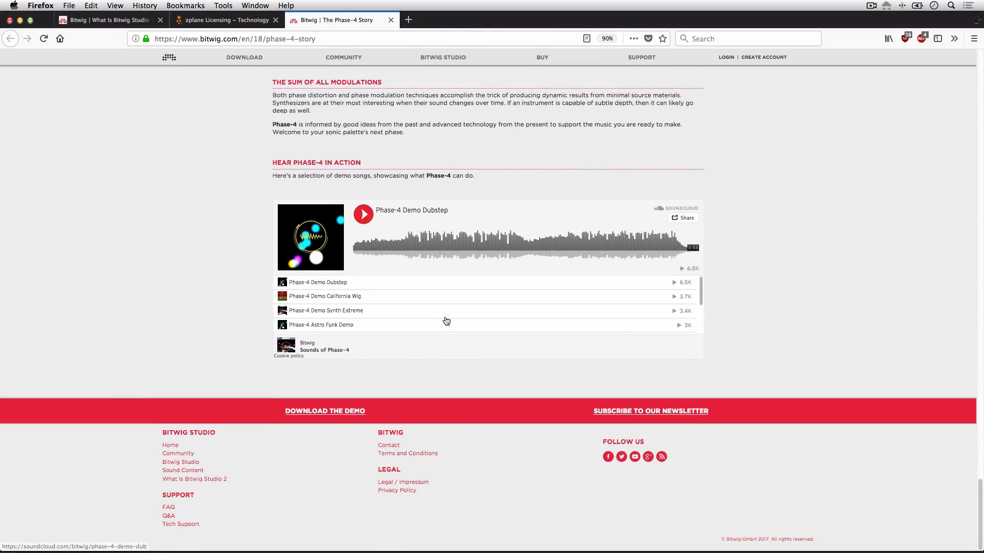
{"action": "scroll", "coordinate": [920, 267], "scroll_direction": "up", "scroll_amount": 10}
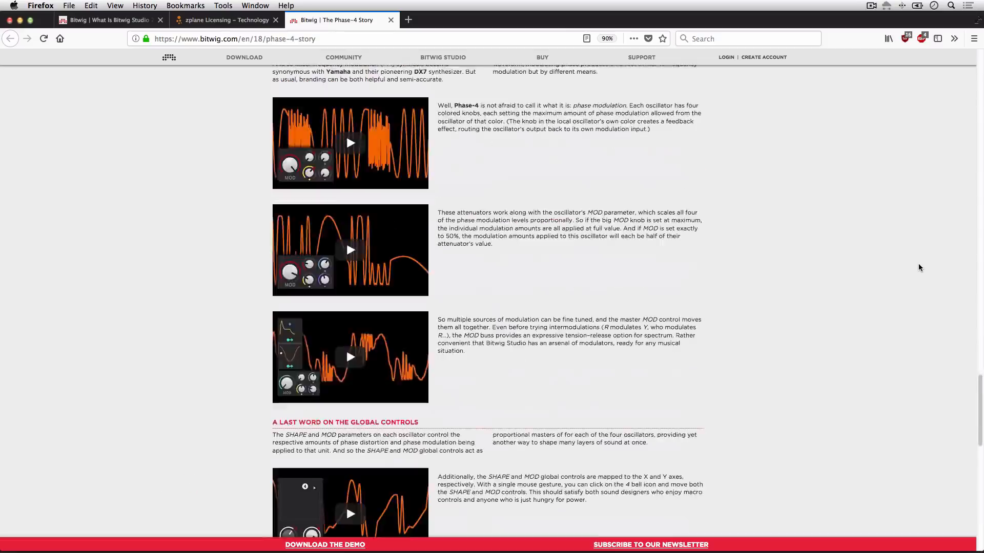
{"action": "scroll", "coordinate": [919, 267], "scroll_direction": "up", "scroll_amount": 15}
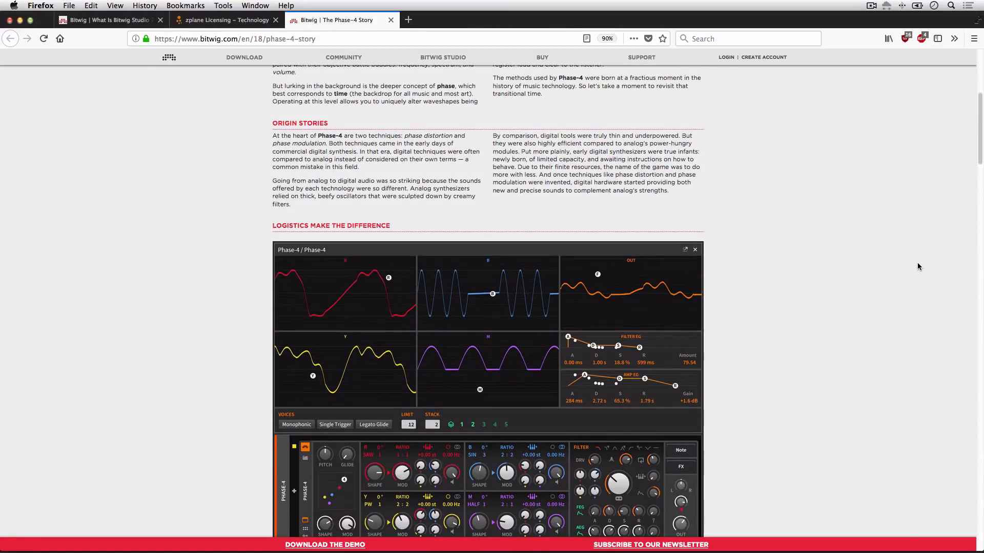
{"action": "scroll", "coordinate": [896, 252], "scroll_direction": "down", "scroll_amount": 10}
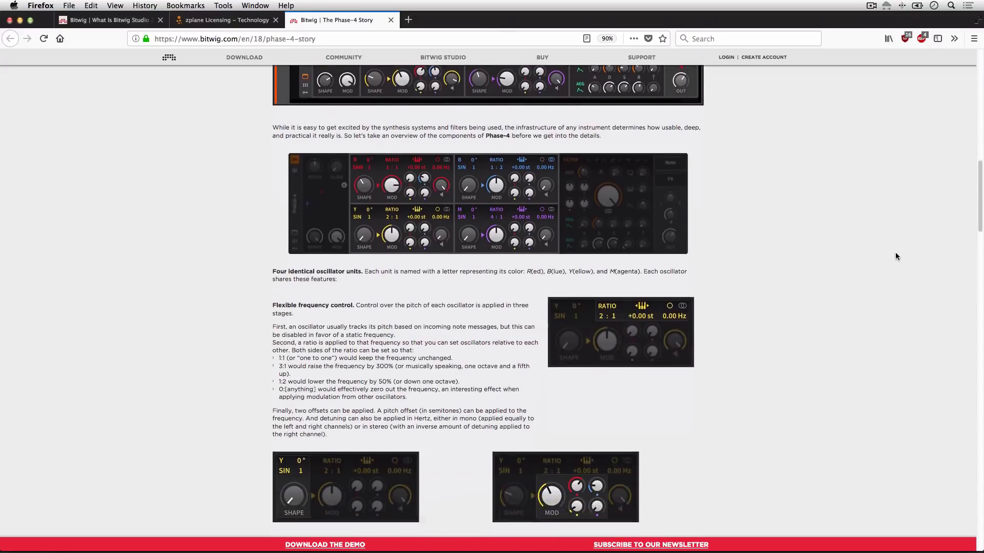
{"action": "scroll", "coordinate": [669, 329], "scroll_direction": "down", "scroll_amount": 9}
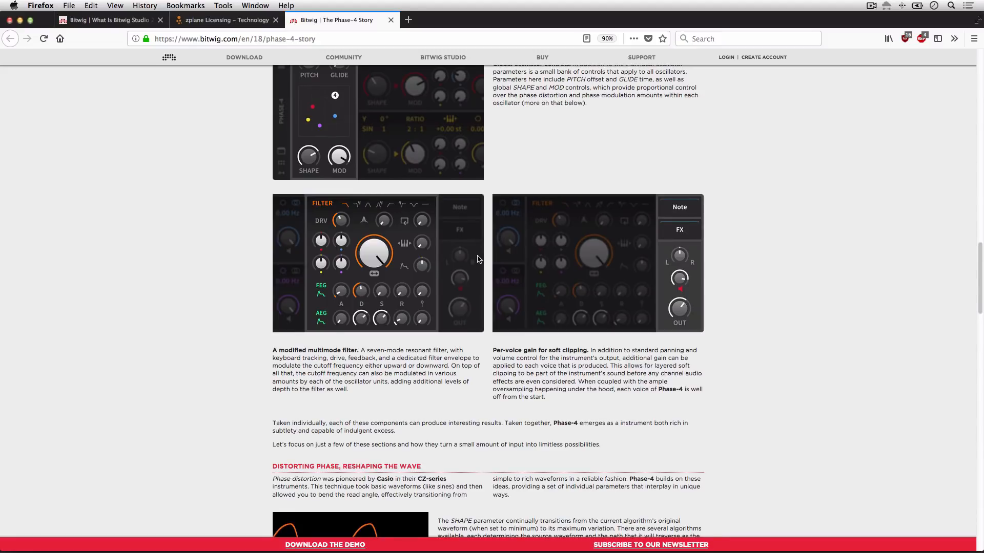
{"action": "scroll", "coordinate": [477, 262], "scroll_direction": "down", "scroll_amount": 5}
{"action": "scroll", "coordinate": [477, 263], "scroll_direction": "down", "scroll_amount": 18}
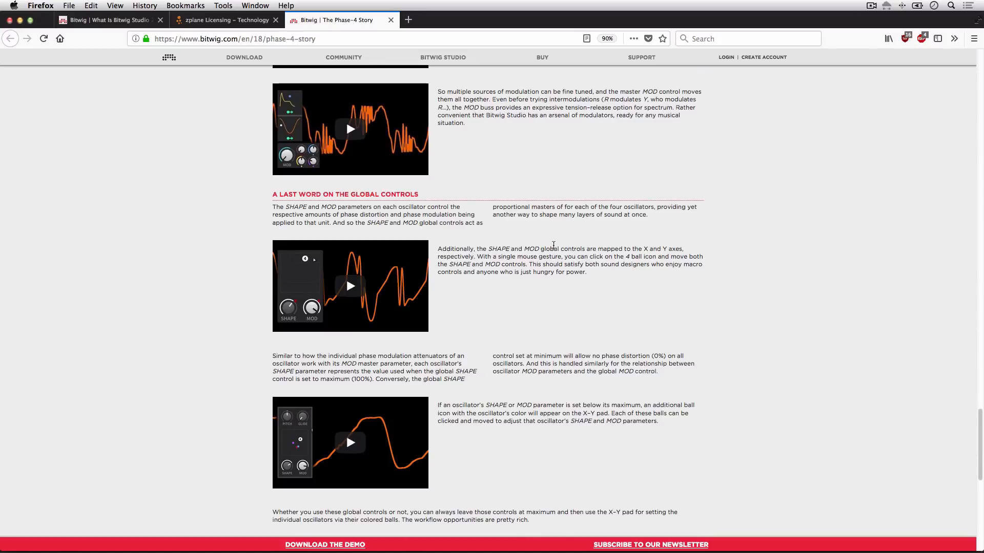
{"action": "scroll", "coordinate": [553, 244], "scroll_direction": "up", "scroll_amount": 20}
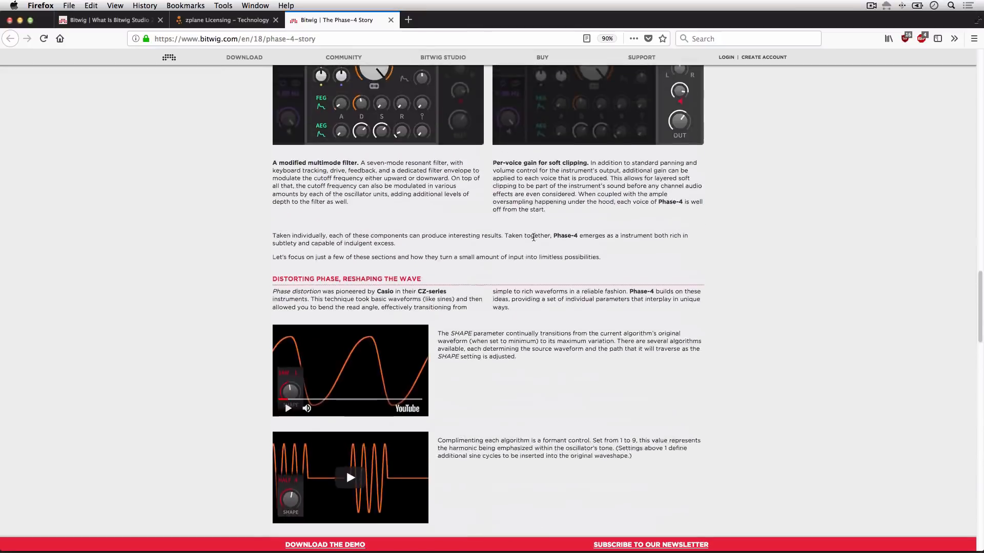
Review the What Is Bitwig Studio 2 page, including hardware integration, Expanded Device View, voice stacking and time-stretching.
{"action": "key", "text": "ctrl+Tab"}
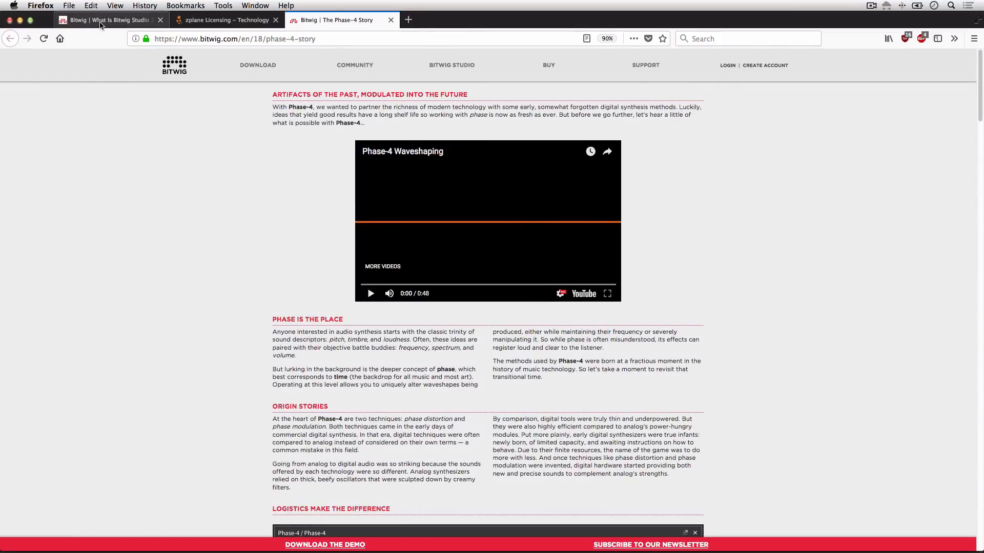
{"action": "scroll", "coordinate": [318, 162], "scroll_direction": "down", "scroll_amount": 20}
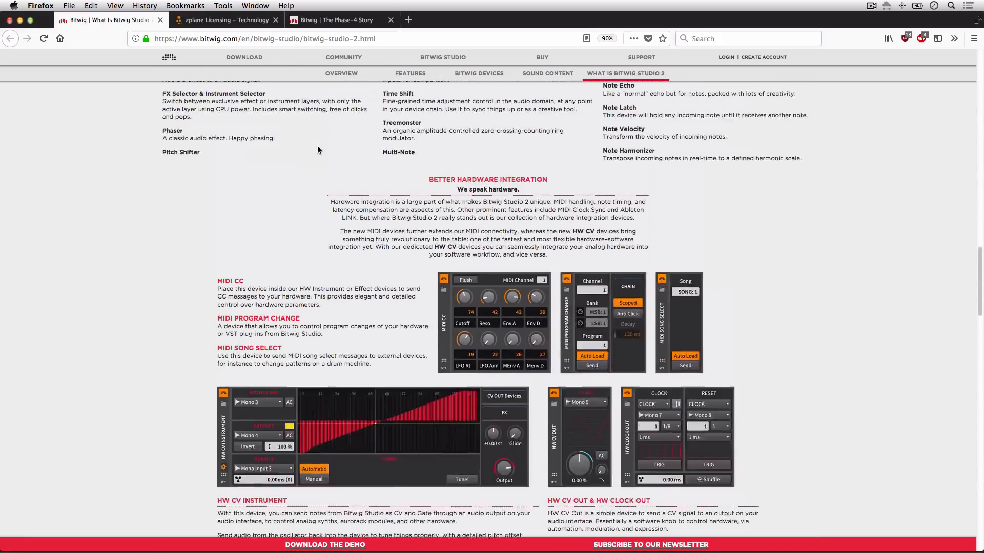
{"action": "scroll", "coordinate": [317, 146], "scroll_direction": "up", "scroll_amount": 5}
{"action": "scroll", "coordinate": [316, 144], "scroll_direction": "down", "scroll_amount": 20}
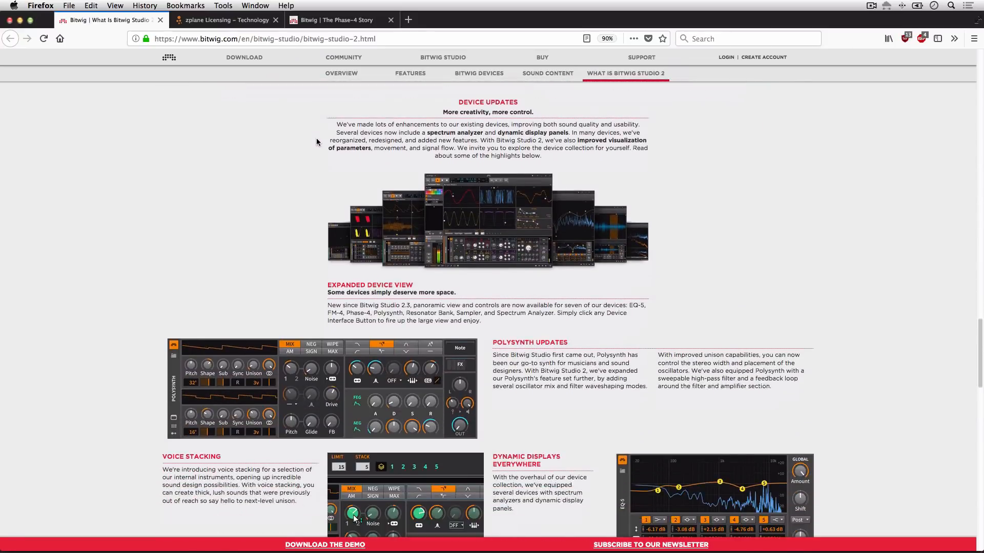
{"action": "scroll", "coordinate": [316, 142], "scroll_direction": "down", "scroll_amount": 5}
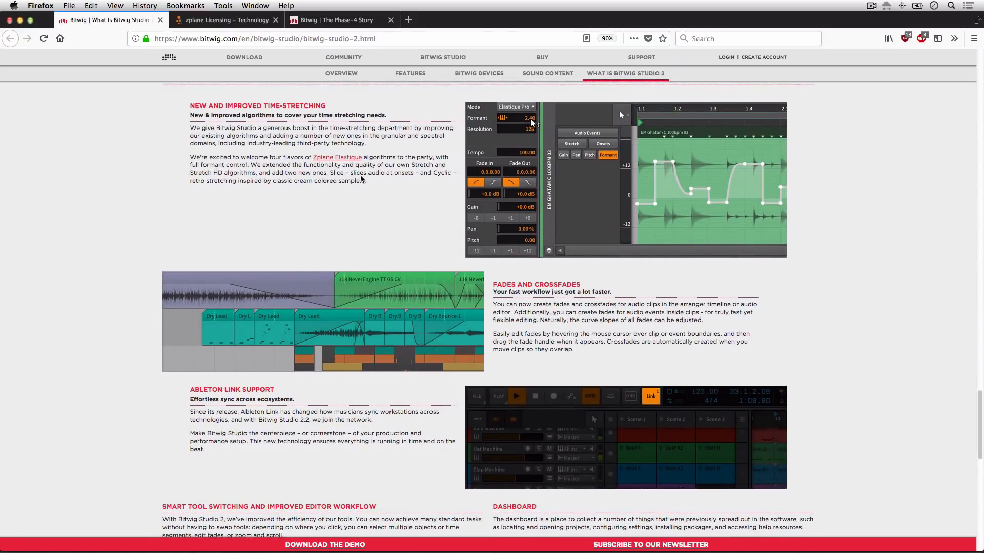
Examine the zplane licensing page for the Elastique technology and the companies that use it.
{"action": "left_click", "coordinate": [214, 20]}
{"action": "scroll", "coordinate": [277, 184], "scroll_direction": "up", "scroll_amount": 5}
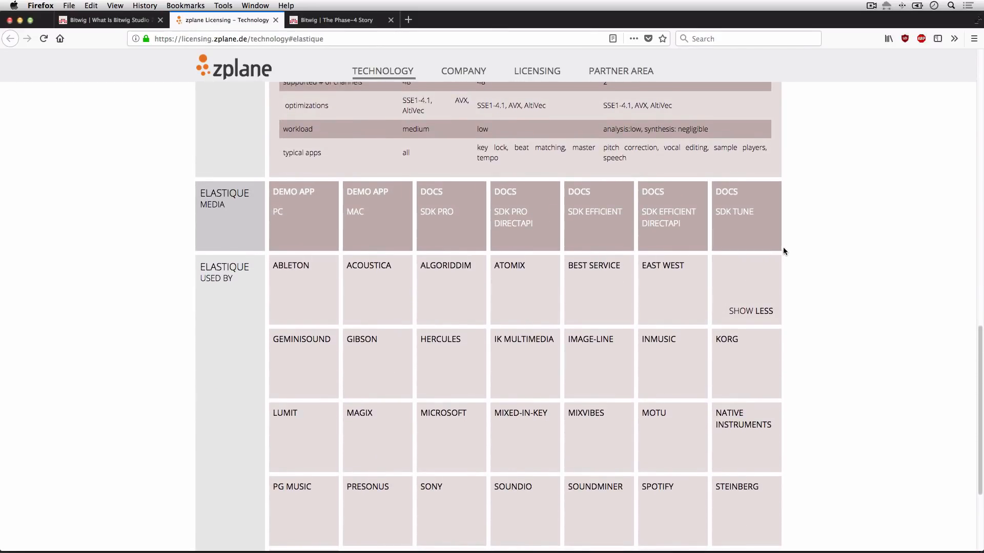
{"action": "scroll", "coordinate": [814, 333], "scroll_direction": "down", "scroll_amount": 3}
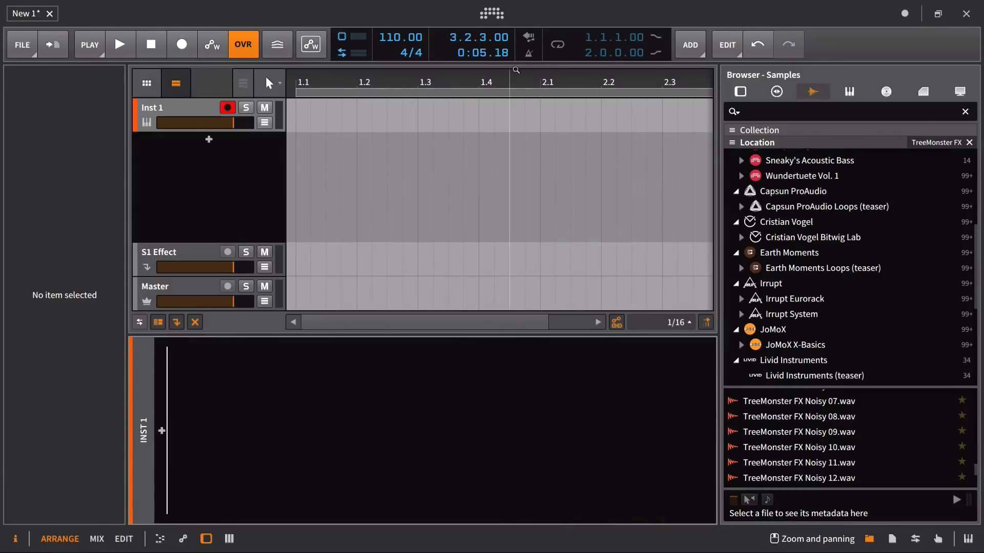
View the installed package collections in the Bitwig Studio dashboard and close the dashboard.
{"action": "left_click", "coordinate": [492, 14]}
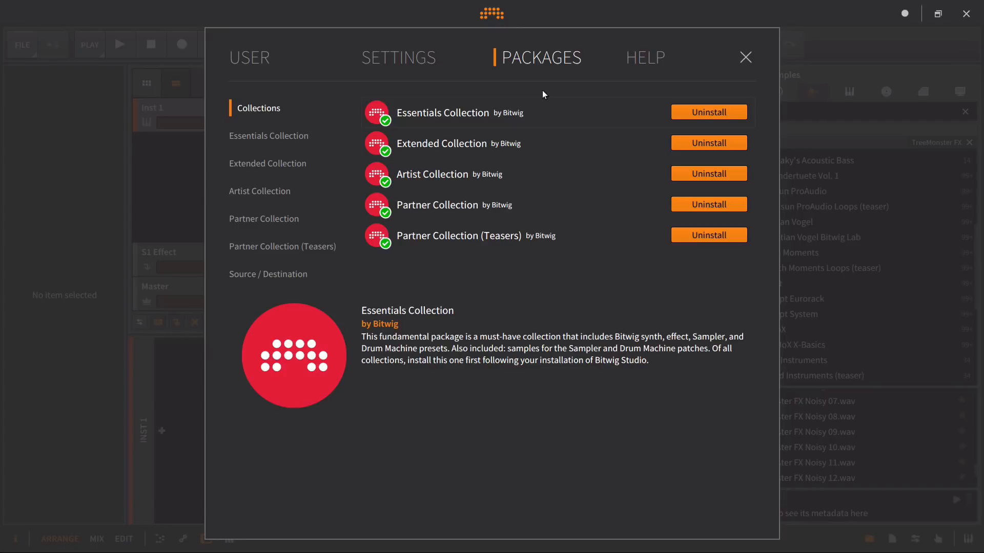
{"action": "left_click", "coordinate": [745, 58]}
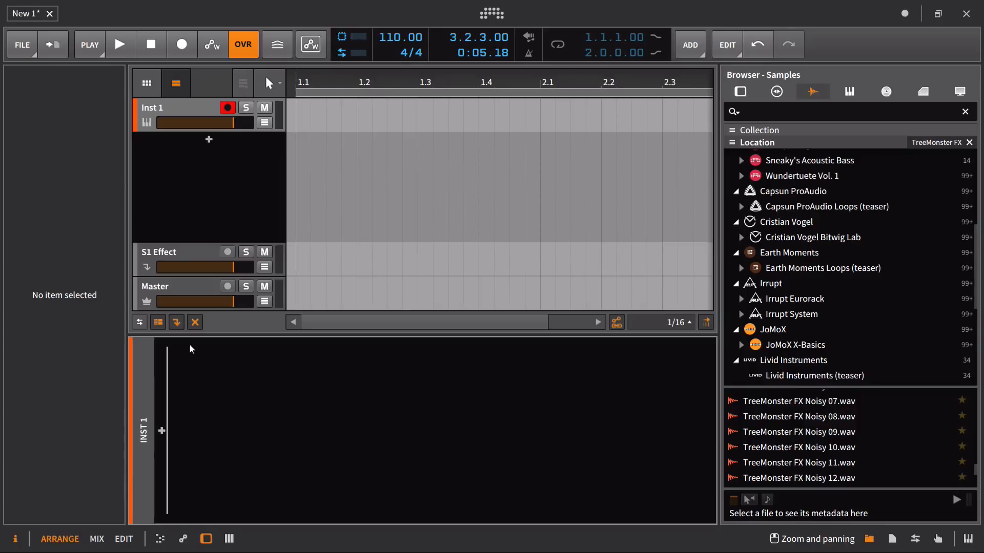
Open the content browser for the Inst 1 device chain and filter presets by the 2.x tag and the Phase-4 synth.
{"action": "left_click", "coordinate": [161, 431]}
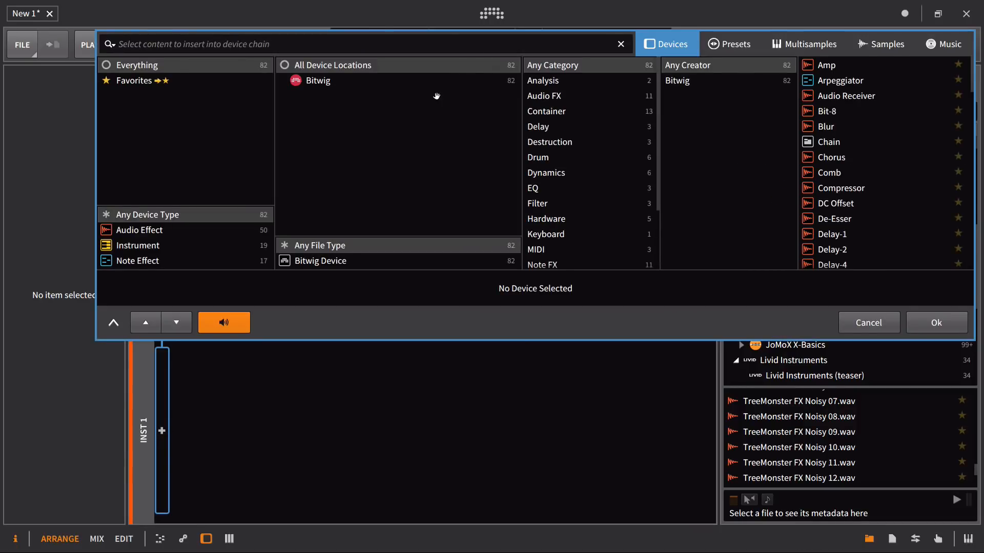
{"action": "left_click", "coordinate": [449, 80]}
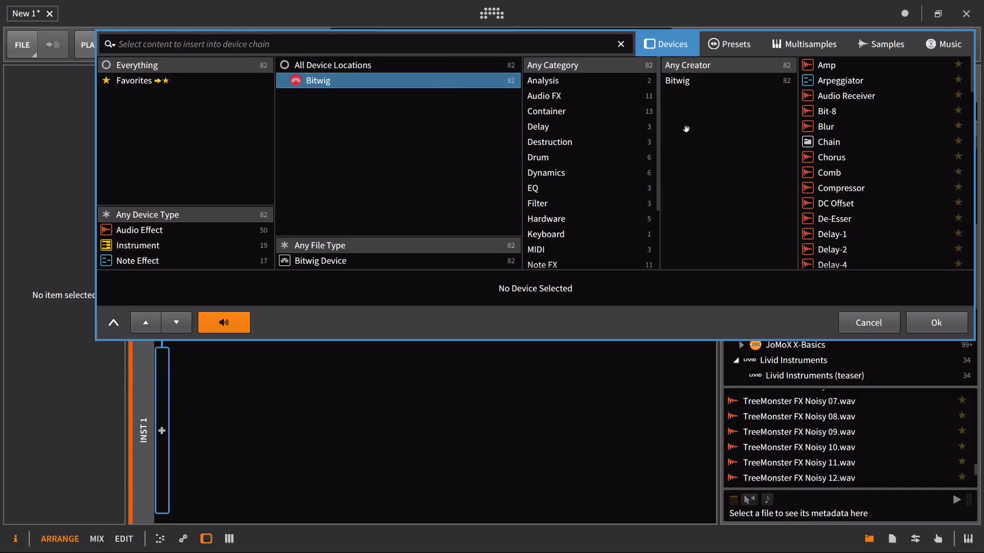
{"action": "left_click", "coordinate": [739, 44]}
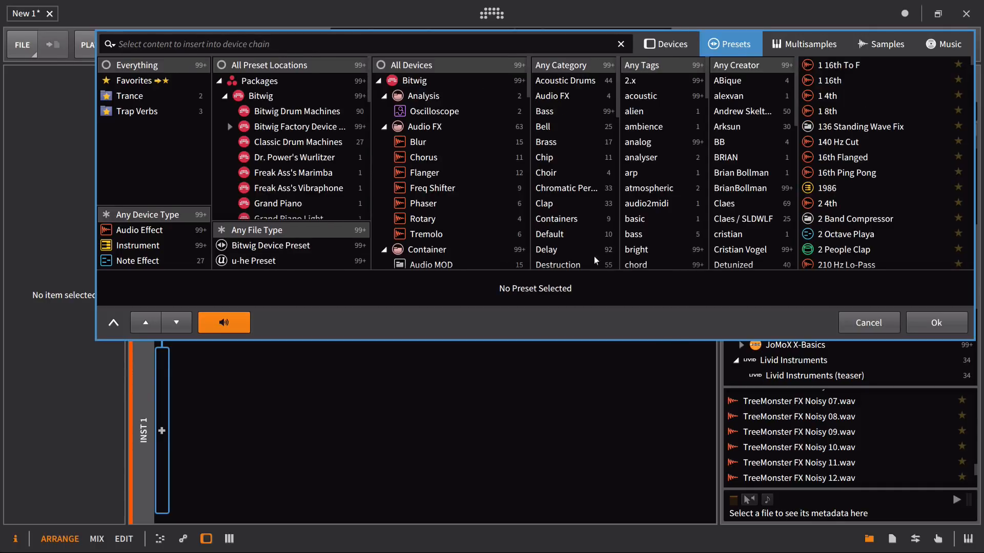
{"action": "left_click", "coordinate": [647, 82]}
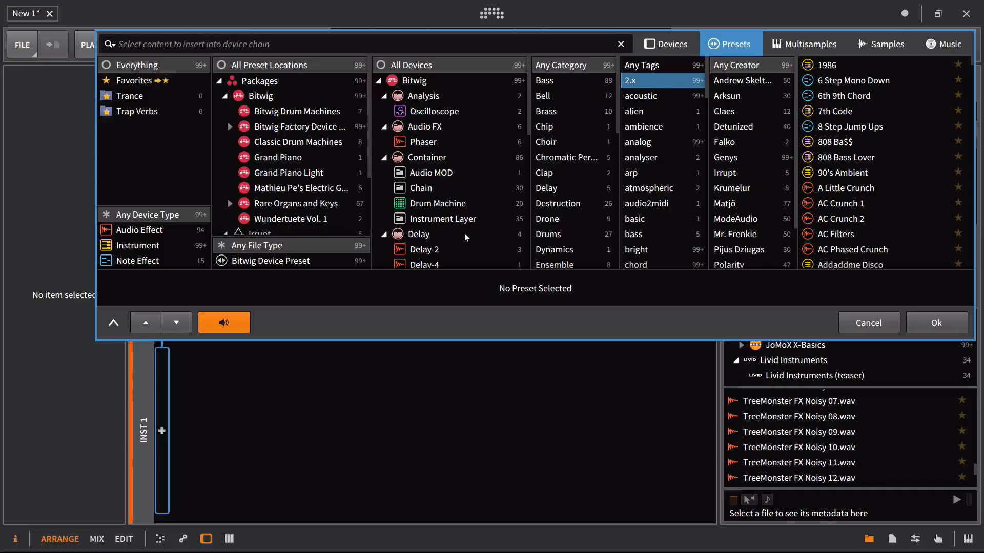
{"action": "scroll", "coordinate": [466, 232], "scroll_direction": "down", "scroll_amount": 3}
{"action": "scroll", "coordinate": [481, 182], "scroll_direction": "down", "scroll_amount": 12}
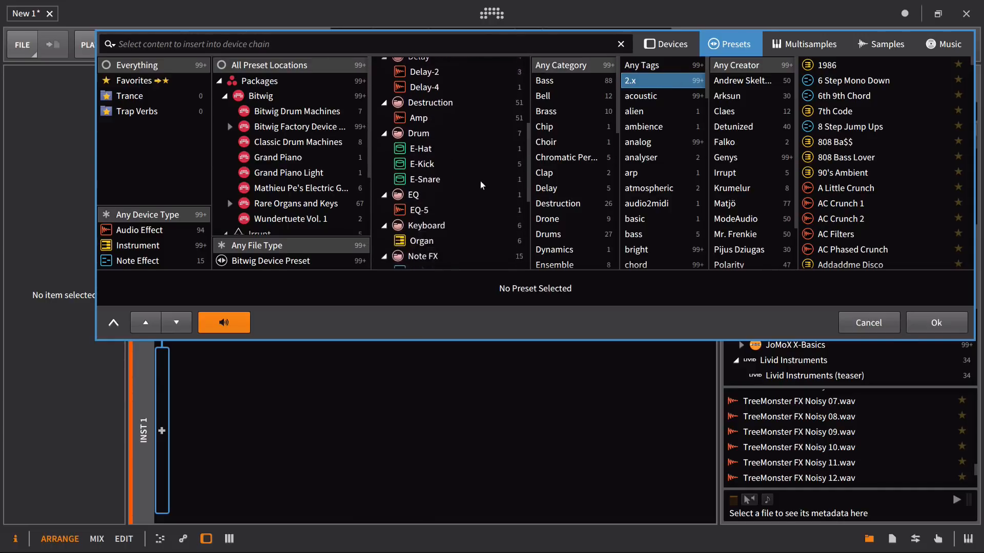
{"action": "scroll", "coordinate": [481, 181], "scroll_direction": "down", "scroll_amount": 5}
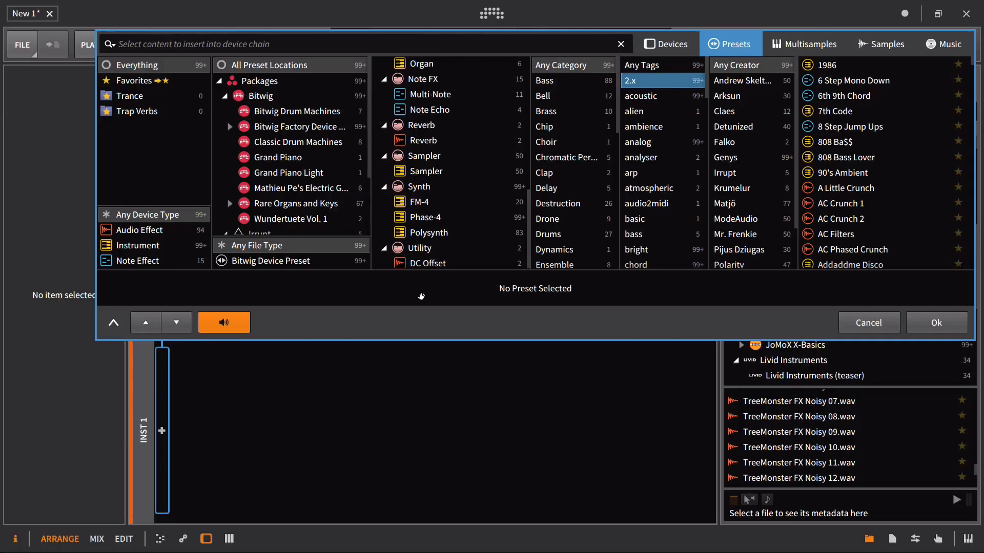
{"action": "left_click", "coordinate": [437, 220]}
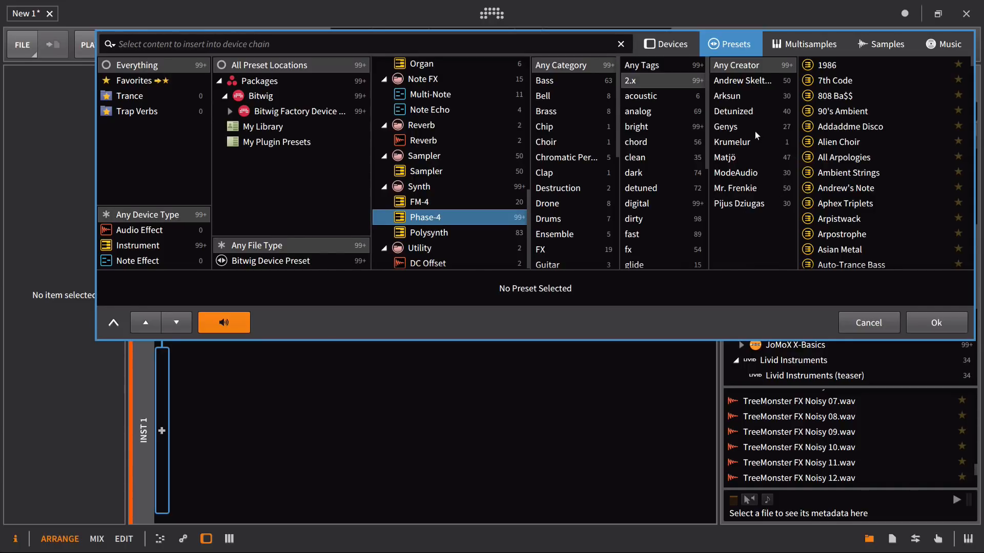
Narrow the Phase-4 presets to the first listed creator and select the Nostalgic Movie preset for Inst 1.
{"action": "left_click", "coordinate": [736, 83]}
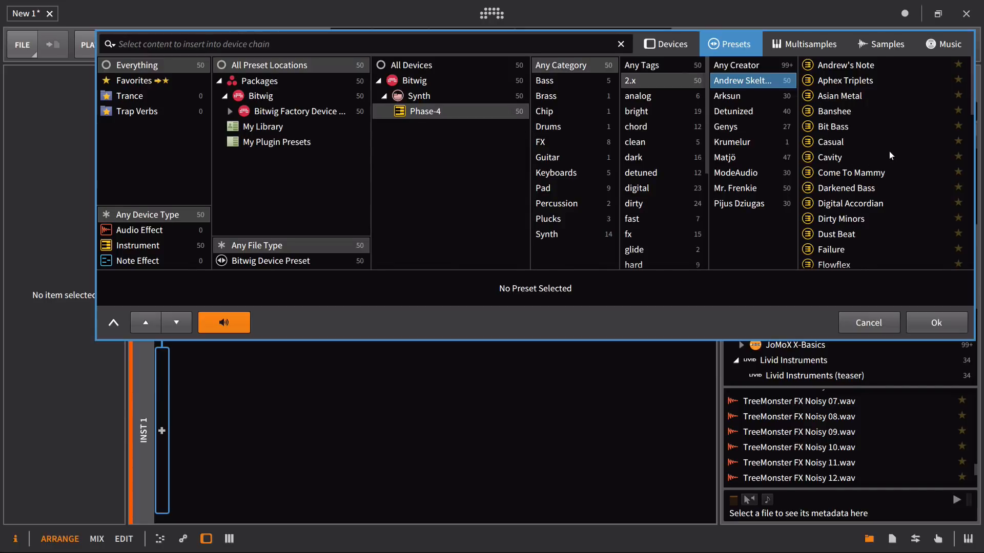
{"action": "scroll", "coordinate": [890, 151], "scroll_direction": "down", "scroll_amount": 3}
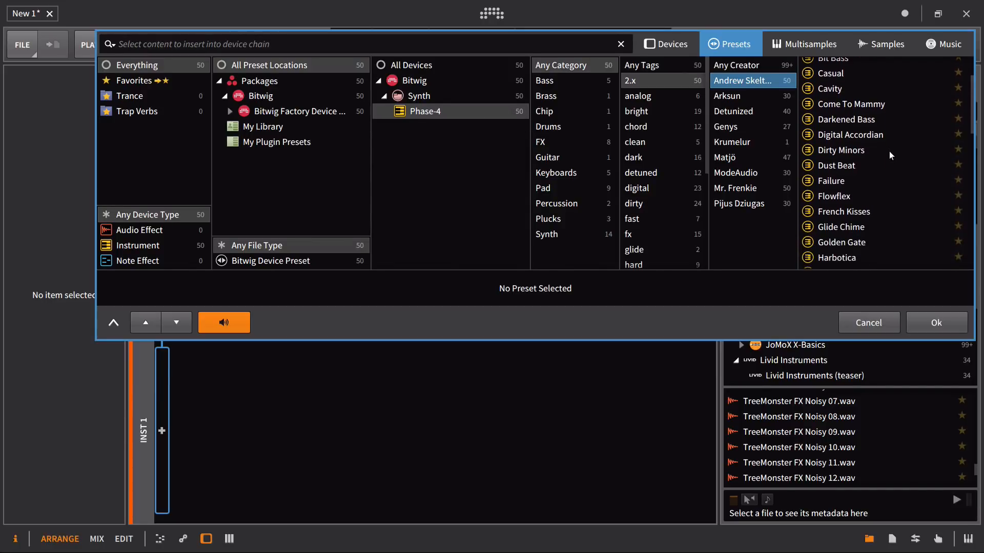
{"action": "scroll", "coordinate": [889, 152], "scroll_direction": "down", "scroll_amount": 9}
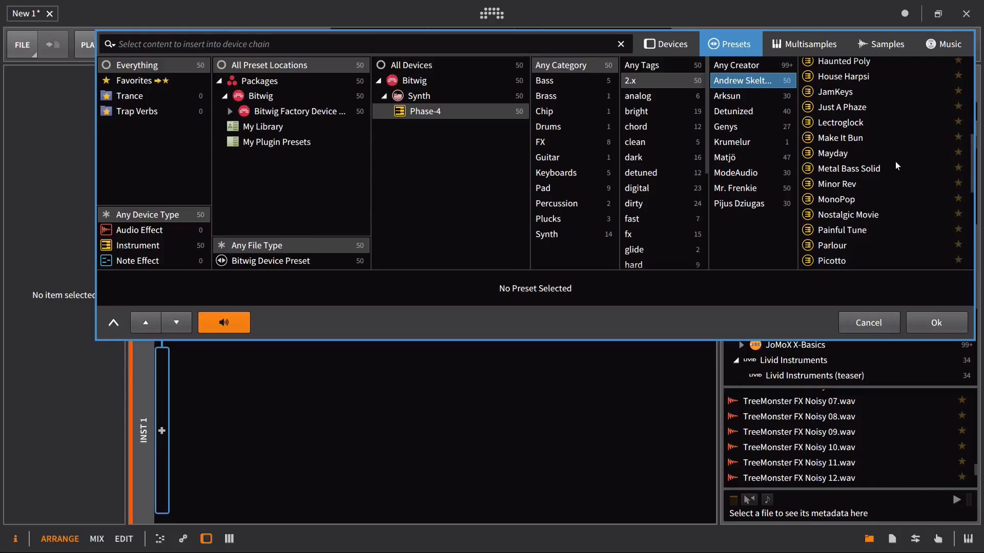
{"action": "scroll", "coordinate": [895, 171], "scroll_direction": "down", "scroll_amount": 1}
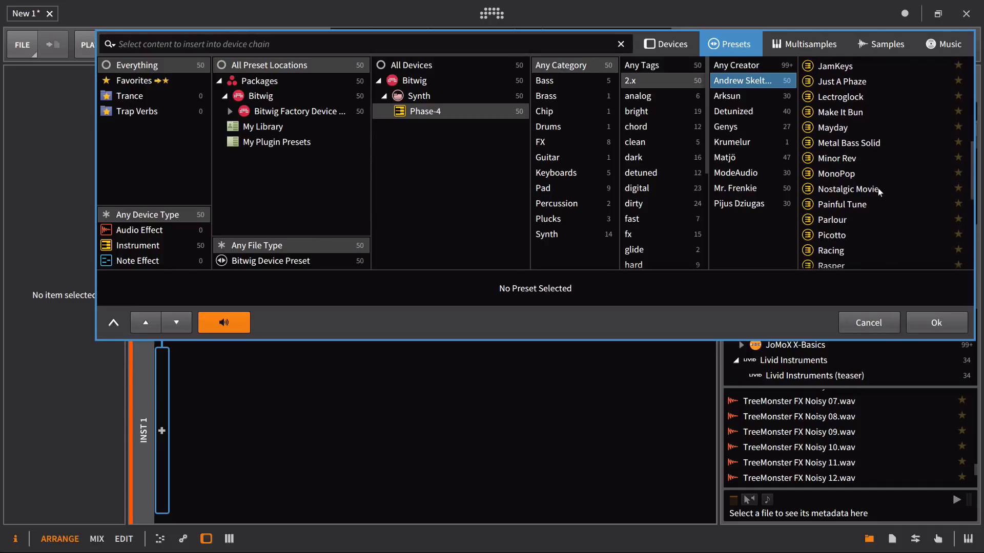
{"action": "left_click", "coordinate": [876, 189]}
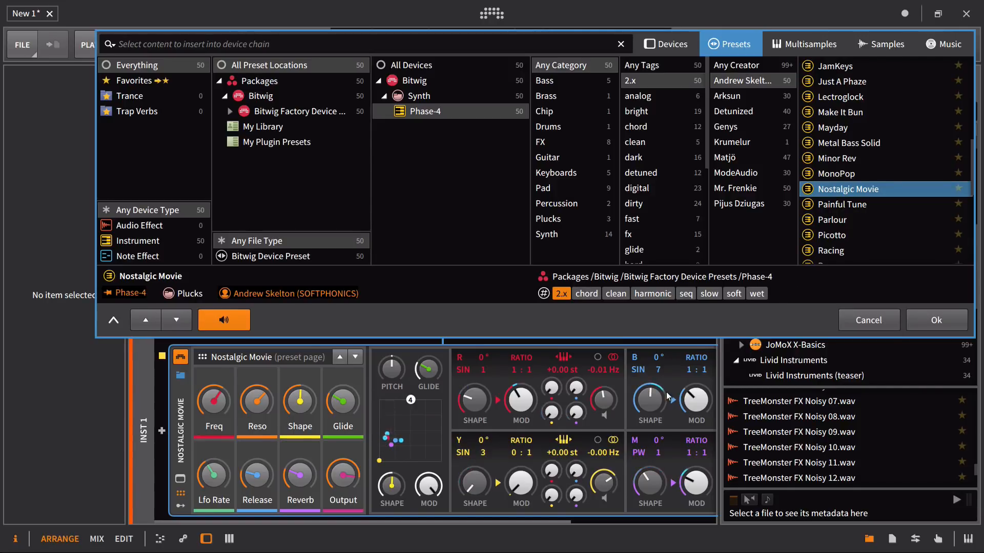
Lower the Reverb of the Nostalgic Movie preset and load the Racing preset in its place.
{"action": "left_click_drag", "start_coordinate": [294, 480], "coordinate": [294, 507]}
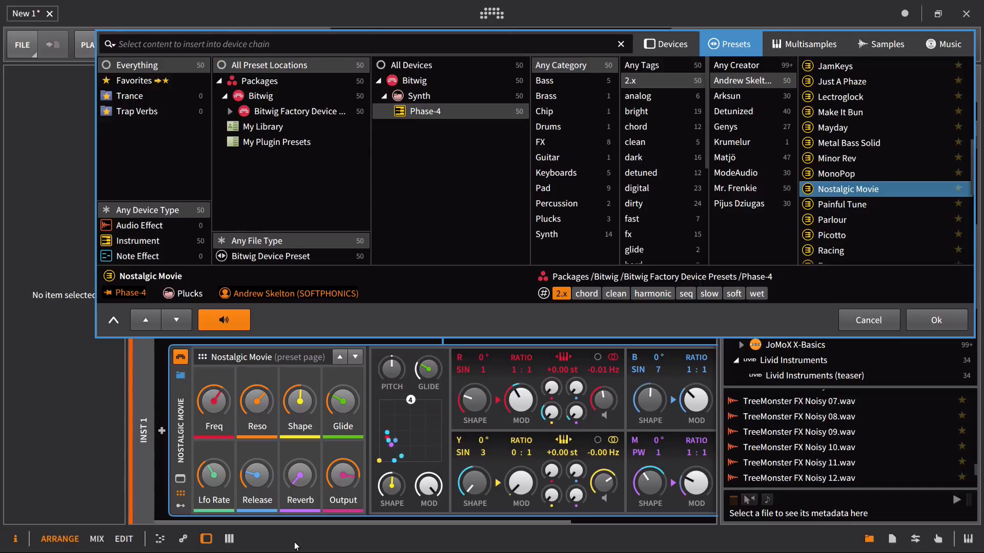
{"action": "scroll", "coordinate": [865, 184], "scroll_direction": "down", "scroll_amount": 3}
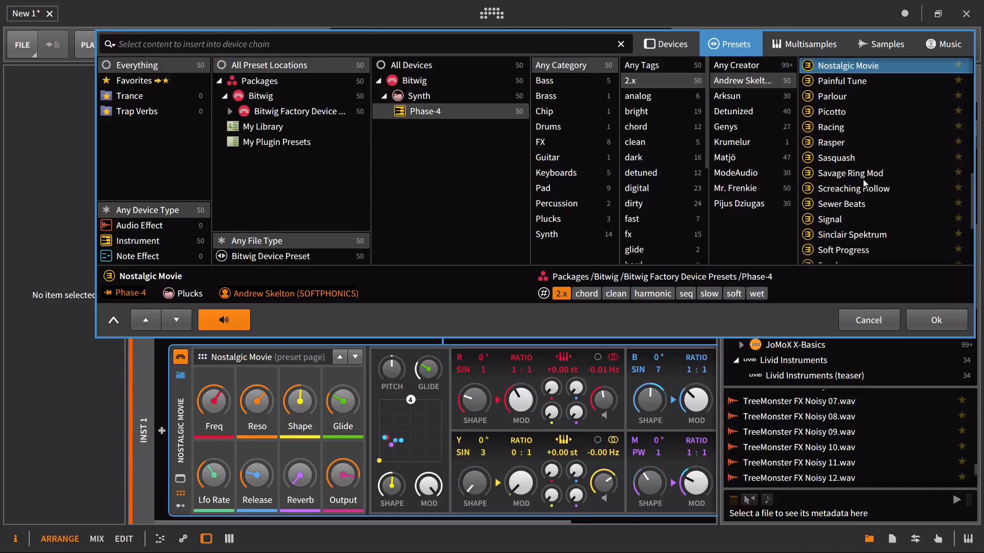
{"action": "left_click", "coordinate": [843, 126]}
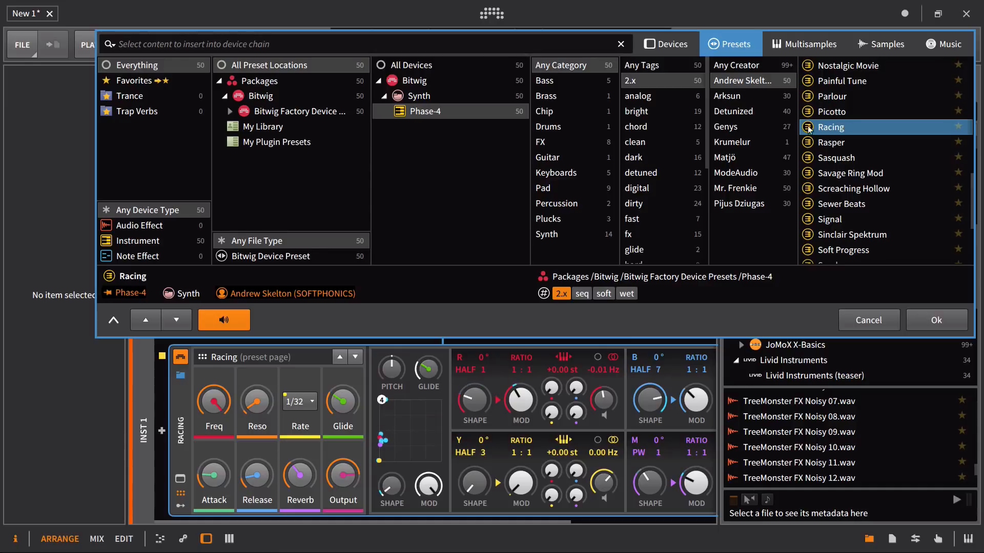
Adjust the Racing preset's macros: try a Rate of 1/8, settle on 1/16, raise Reso and lower Freq to about the middle.
{"action": "left_click", "coordinate": [307, 403]}
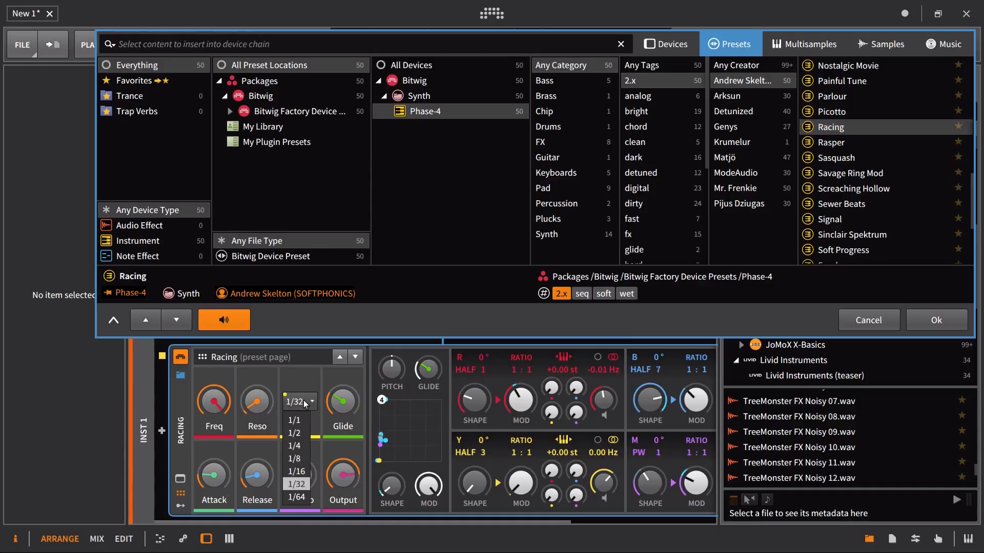
{"action": "left_click", "coordinate": [297, 451]}
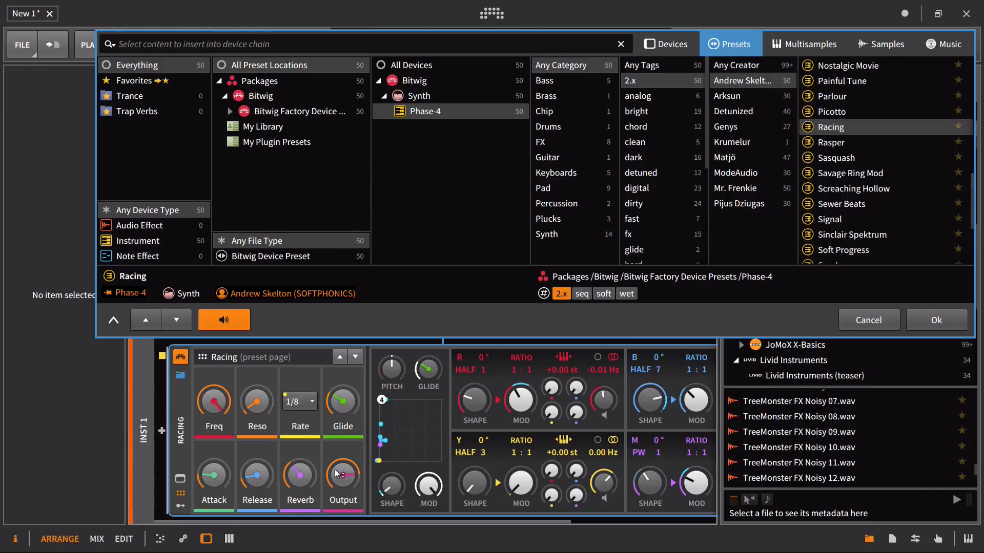
{"action": "mouse_move", "coordinate": [343, 504]}
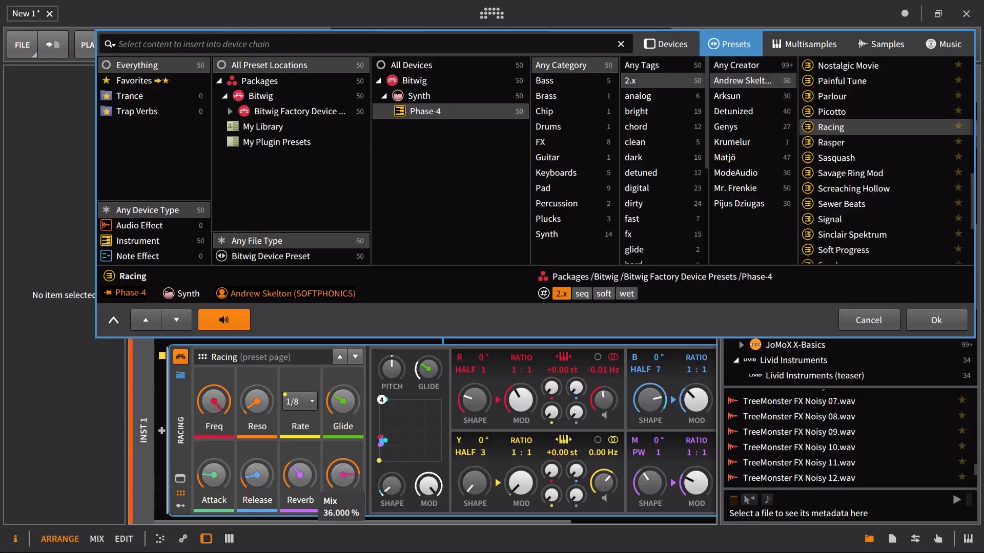
{"action": "left_click", "coordinate": [306, 408]}
{"action": "left_click", "coordinate": [296, 471]}
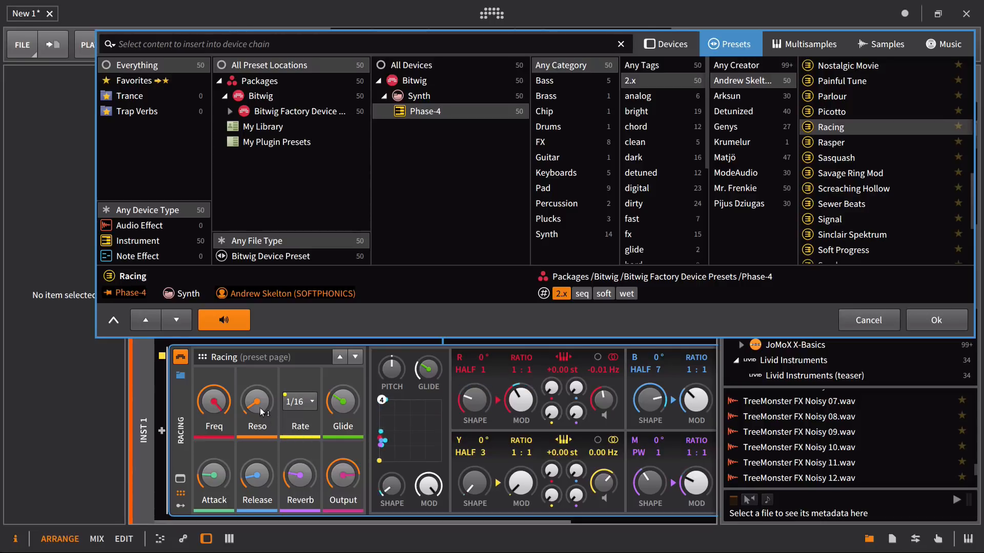
{"action": "left_click_drag", "start_coordinate": [257, 401], "coordinate": [214, 404]}
{"action": "mouse_move", "coordinate": [348, 470]}
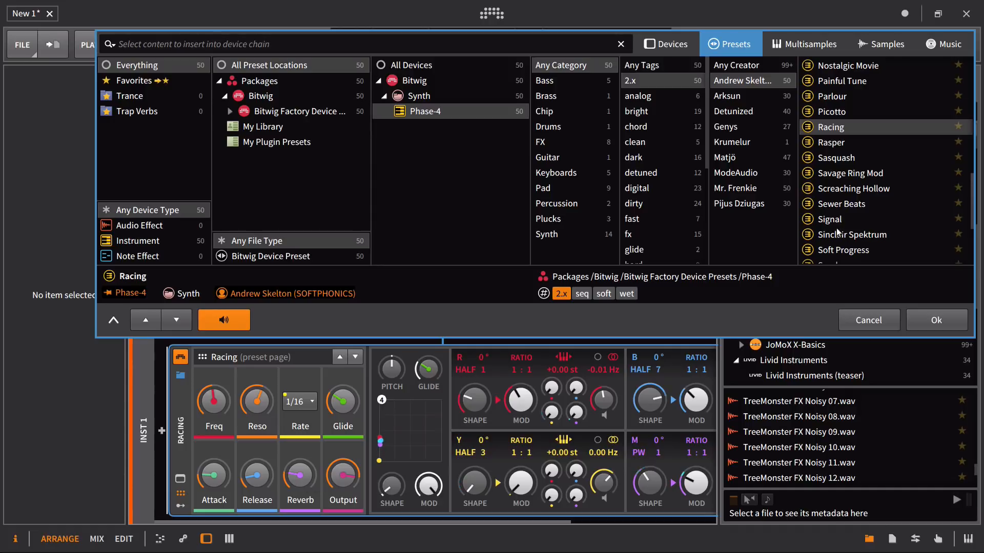
Filter the Phase-4 presets by the sixth listed creator and load the Runner Drone preset.
{"action": "scroll", "coordinate": [843, 233], "scroll_direction": "down", "scroll_amount": 3}
{"action": "scroll", "coordinate": [873, 215], "scroll_direction": "down", "scroll_amount": 4}
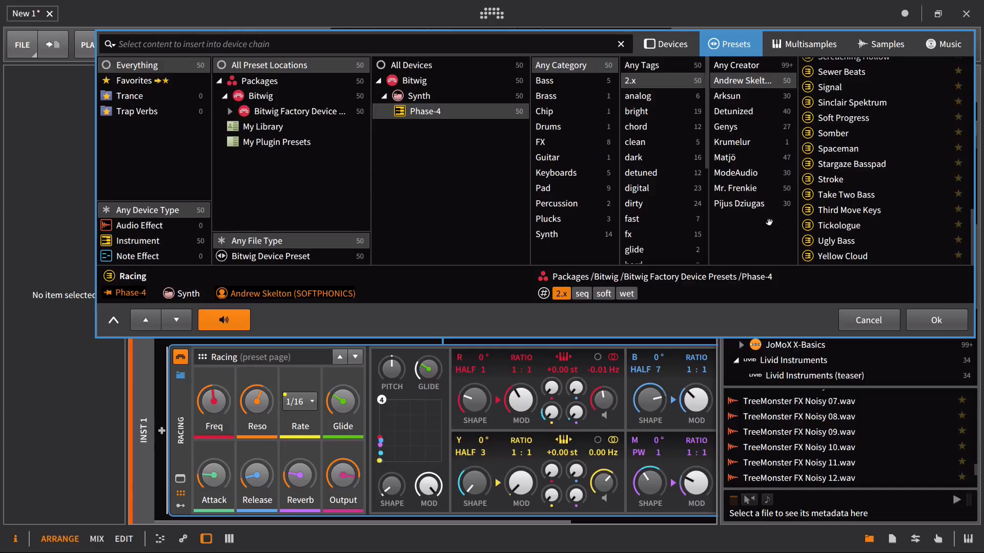
{"action": "left_click", "coordinate": [736, 157]}
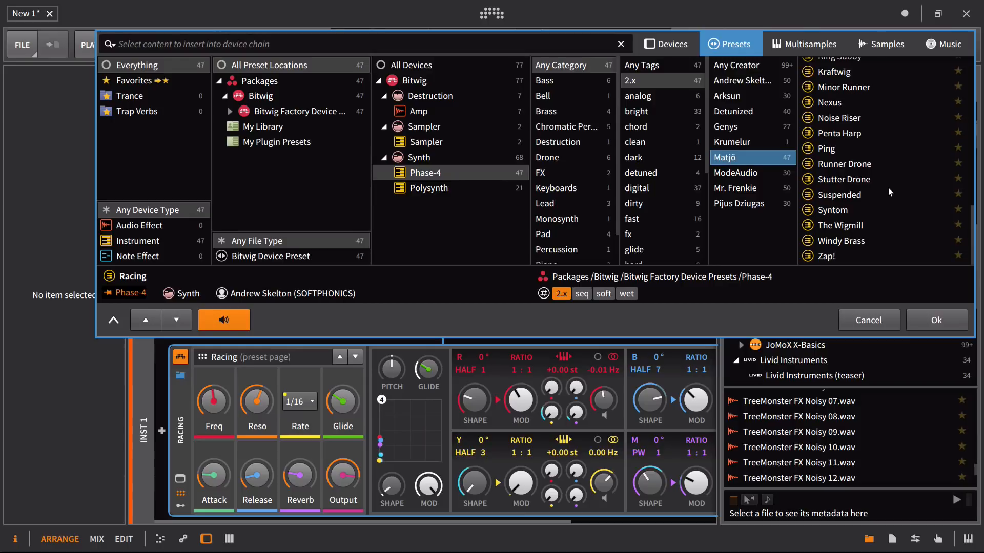
{"action": "scroll", "coordinate": [887, 181], "scroll_direction": "up", "scroll_amount": 3}
{"action": "scroll", "coordinate": [888, 181], "scroll_direction": "down", "scroll_amount": 2}
{"action": "scroll", "coordinate": [888, 182], "scroll_direction": "down", "scroll_amount": 1}
{"action": "left_click", "coordinate": [867, 165]}
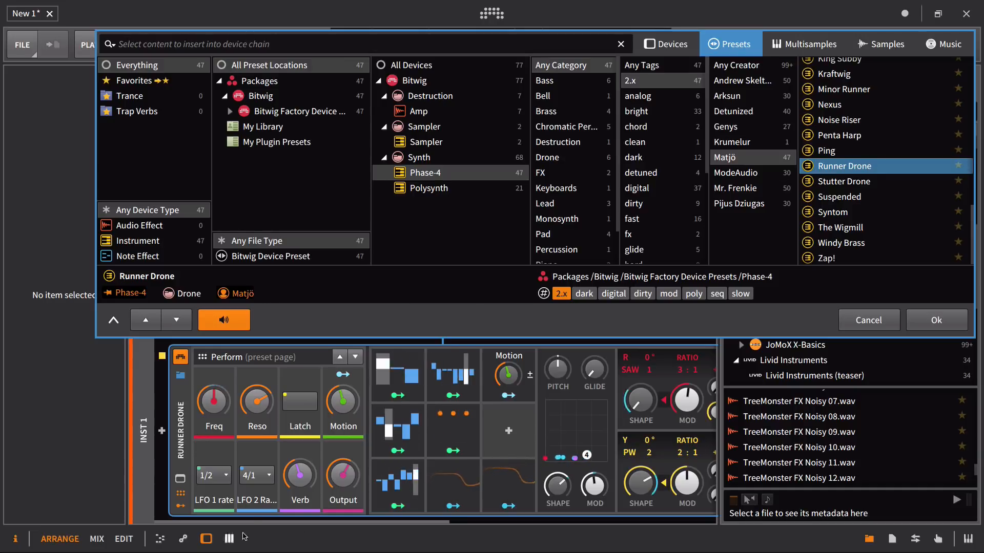
Lower Motion and Freq on the Runner Drone preset, adjust Reso and Verb, and turn Latch on.
{"action": "left_click_drag", "start_coordinate": [300, 476], "coordinate": [299, 511]}
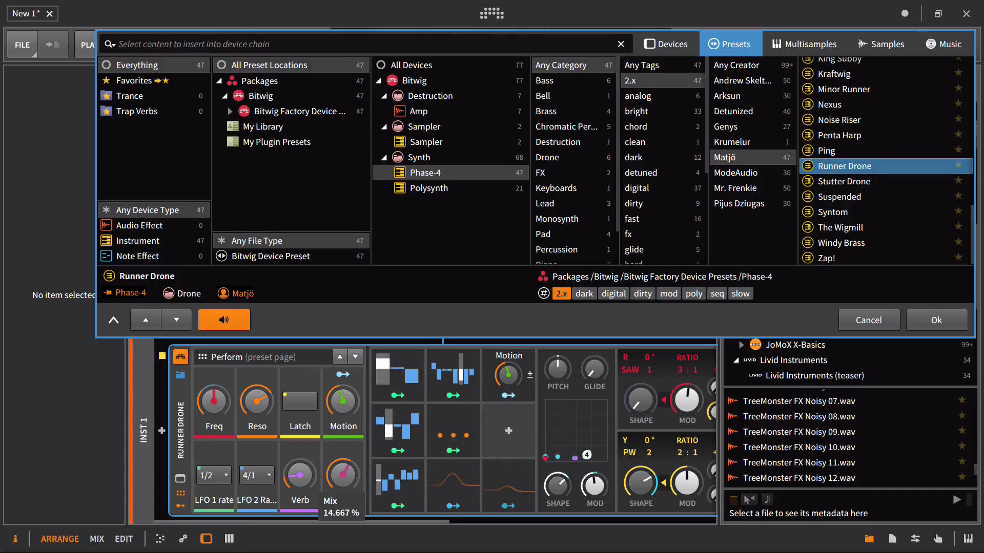
{"action": "left_click_drag", "start_coordinate": [344, 403], "coordinate": [344, 428]}
{"action": "left_click_drag", "start_coordinate": [209, 406], "coordinate": [257, 400]}
{"action": "left_click", "coordinate": [300, 404]}
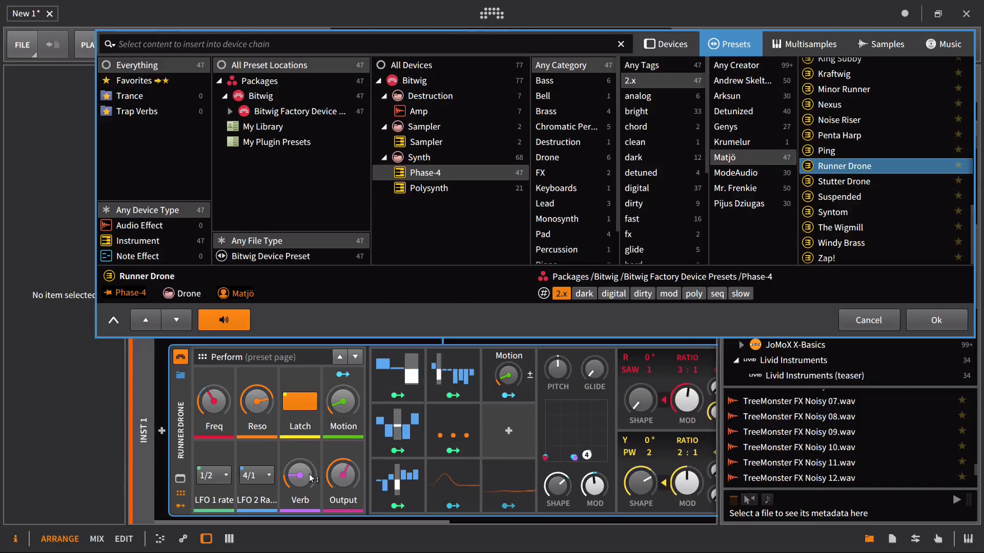
{"action": "mouse_move", "coordinate": [306, 470]}
{"action": "left_mouse_down"}
{"action": "mouse_move", "coordinate": [306, 462]}
{"action": "mouse_move", "coordinate": [306, 484]}
{"action": "mouse_move", "coordinate": [305, 469]}
{"action": "left_mouse_up"}
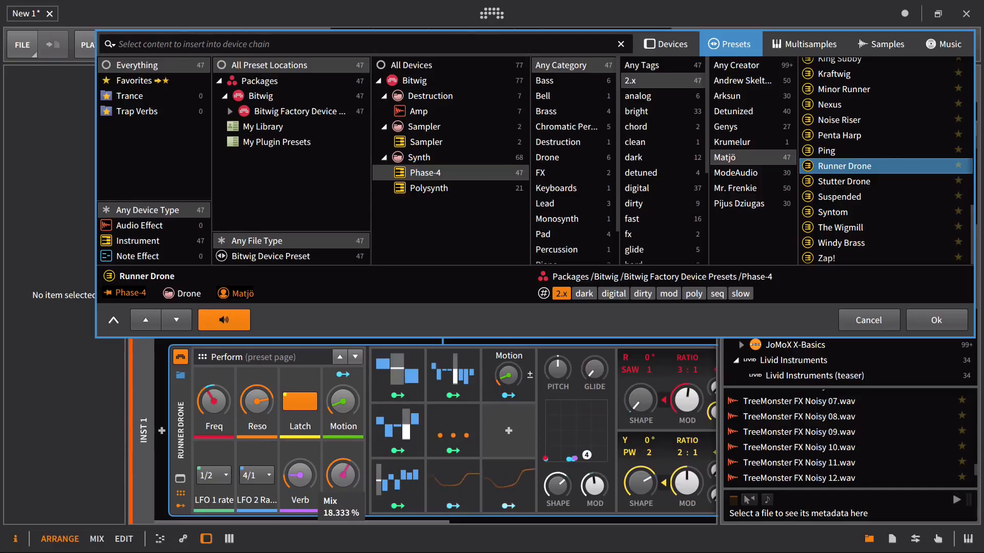
Set the Runner Drone preset's LFO 2 rate to 8/1 and its LFO 1 rate to 2/1.
{"action": "left_click", "coordinate": [254, 475]}
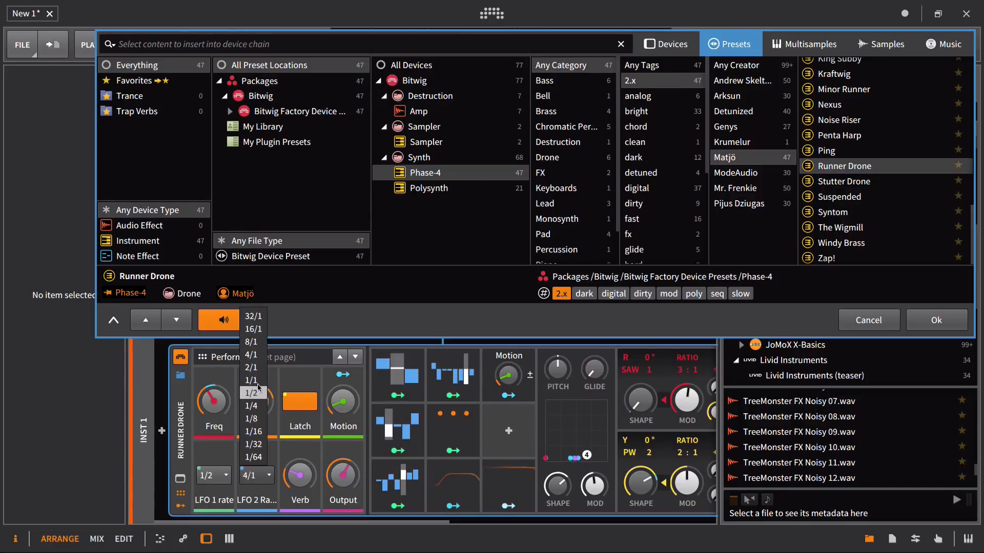
{"action": "left_click", "coordinate": [252, 342]}
{"action": "left_click", "coordinate": [219, 471]}
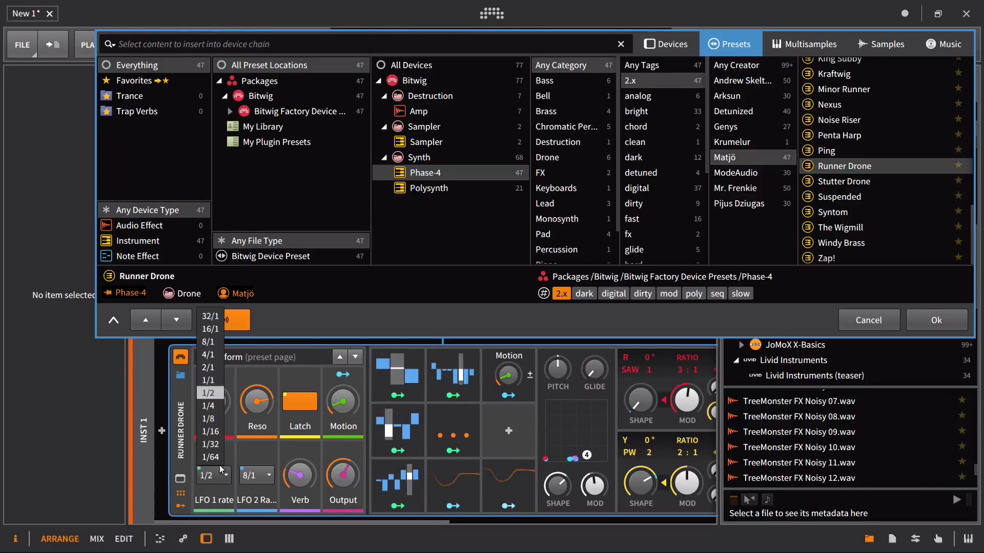
{"action": "left_click", "coordinate": [210, 368]}
Set the Runner Drone preset's Motion to 100 %, raise Output slightly and turn Latch off.
{"action": "left_click_drag", "start_coordinate": [328, 410], "coordinate": [328, 328]}
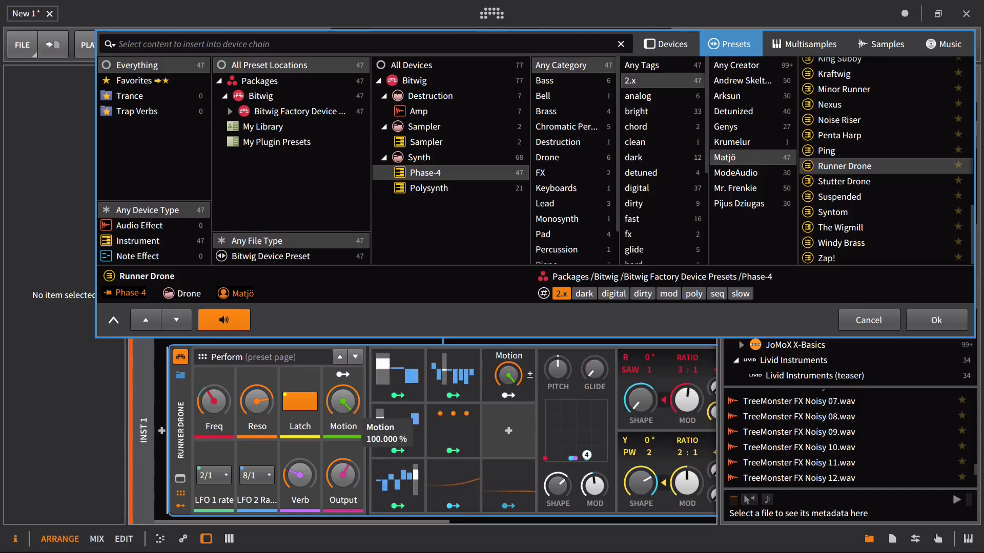
{"action": "left_click_drag", "start_coordinate": [342, 477], "coordinate": [343, 470]}
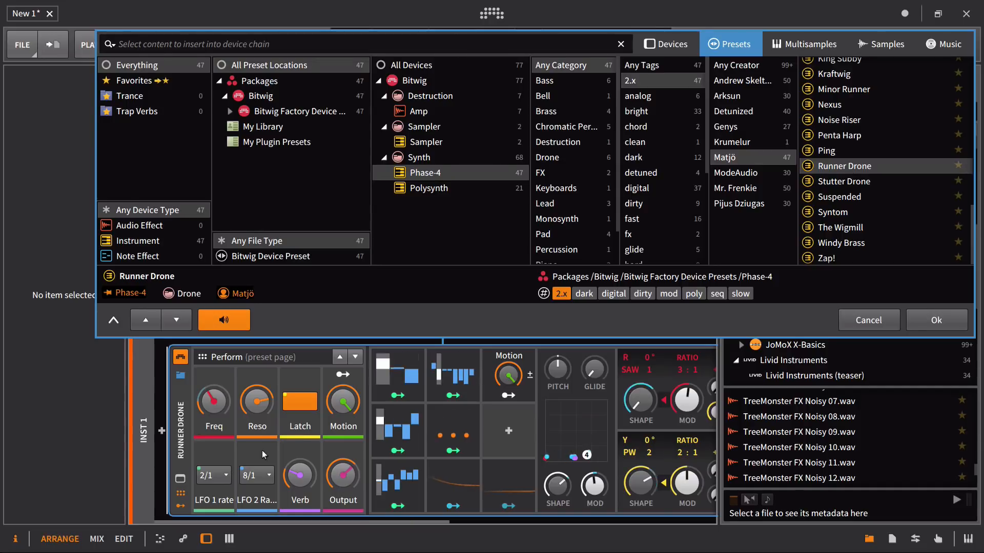
{"action": "left_click", "coordinate": [300, 402]}
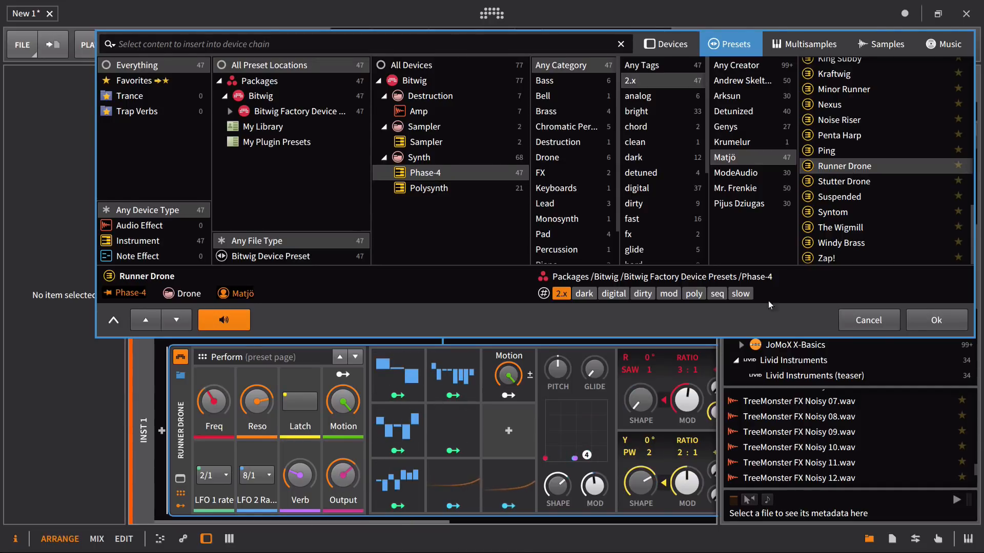
Filter the Phase-4 presets by the last listed creator and the Synth category.
{"action": "left_click", "coordinate": [752, 204]}
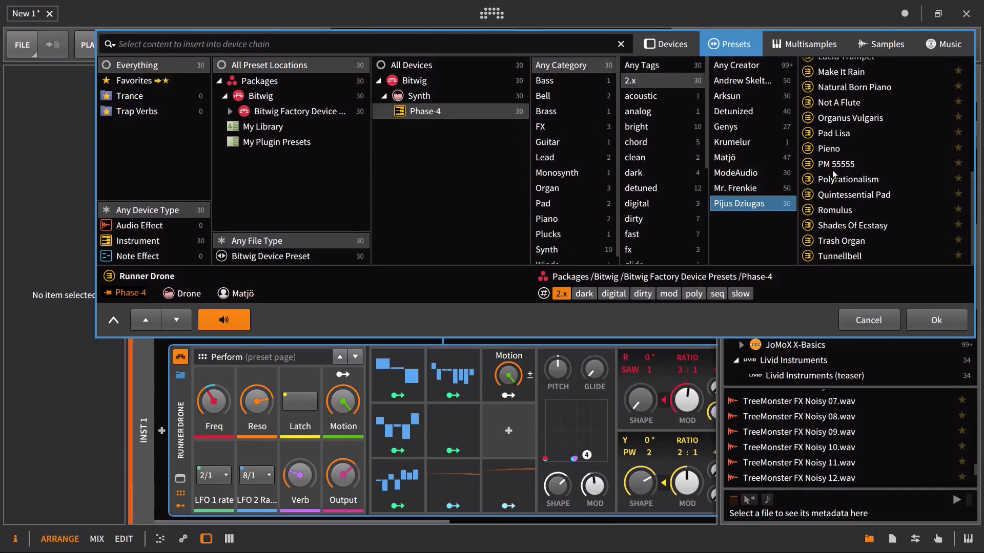
{"action": "scroll", "coordinate": [851, 164], "scroll_direction": "up", "scroll_amount": 3}
{"action": "scroll", "coordinate": [900, 146], "scroll_direction": "up", "scroll_amount": 3}
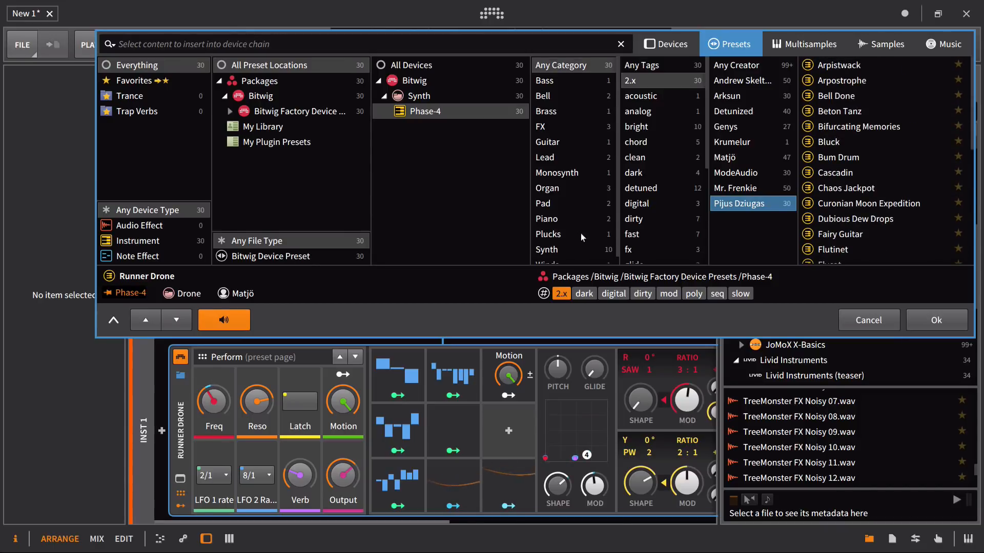
{"action": "left_click", "coordinate": [596, 252]}
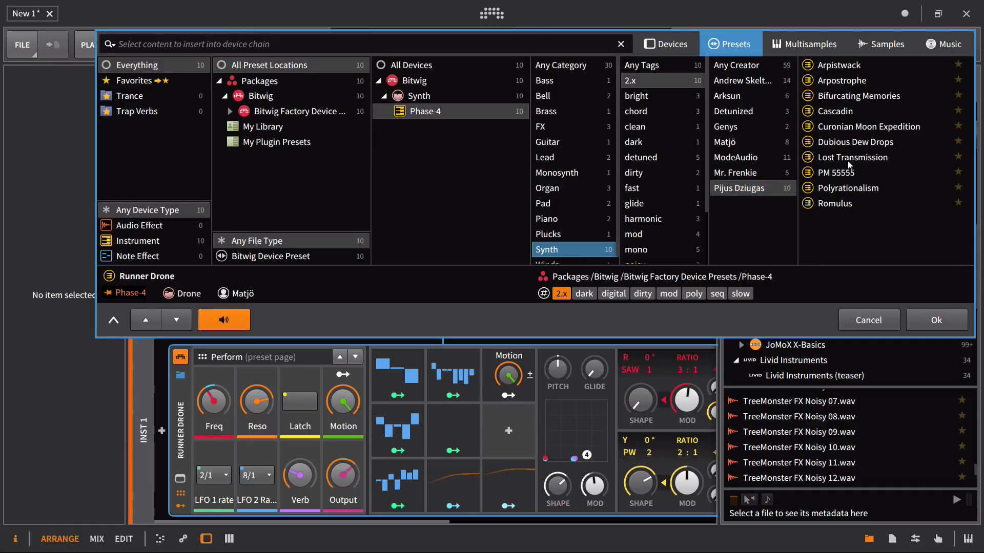
Audition the Bifurcating Memories and Cascadin presets, and load Curonian Moon Expedition.
{"action": "left_click", "coordinate": [866, 97]}
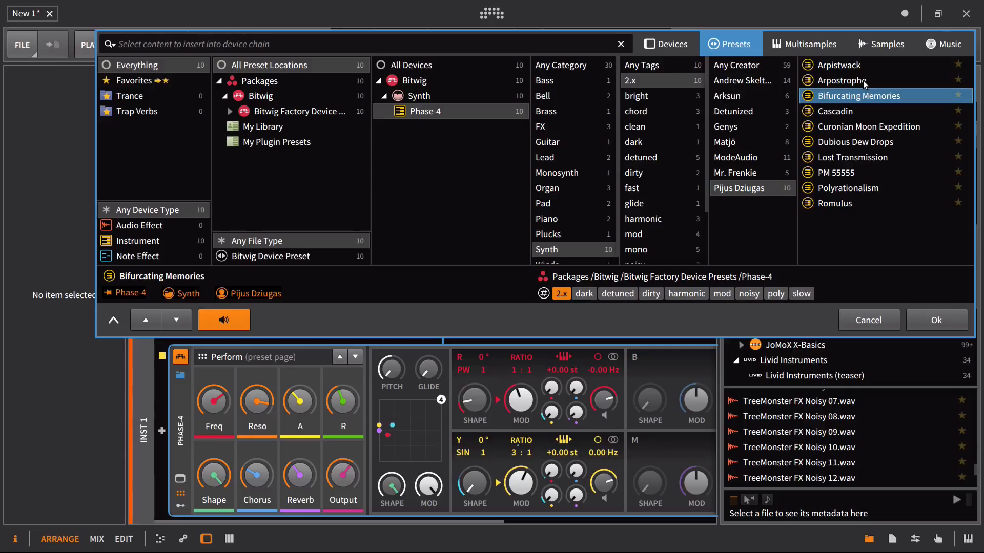
{"action": "left_click", "coordinate": [858, 110]}
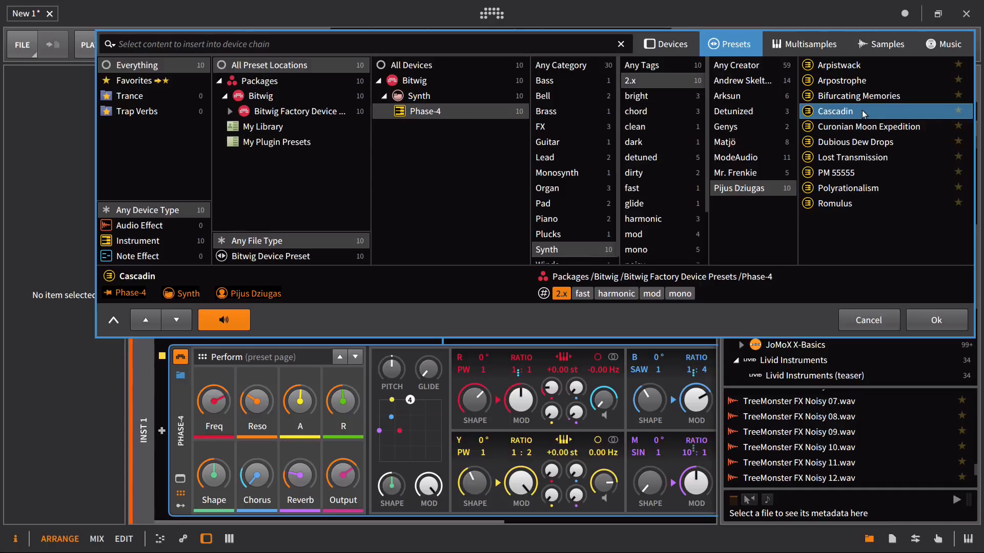
{"action": "left_click", "coordinate": [855, 127]}
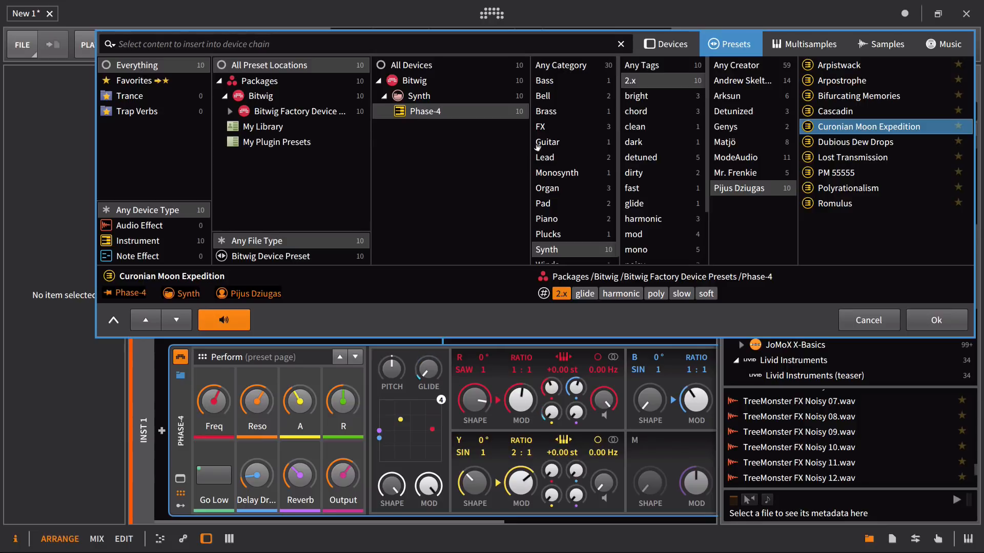
Clear the creator, category and tag filters in the preset browser and look through the full device list.
{"action": "left_click", "coordinate": [636, 80]}
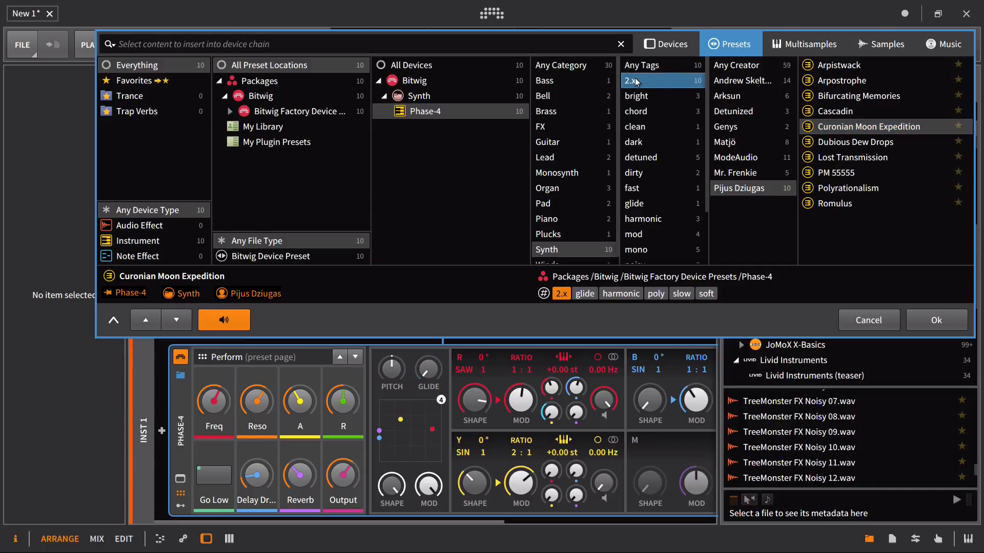
{"action": "left_click", "coordinate": [736, 65]}
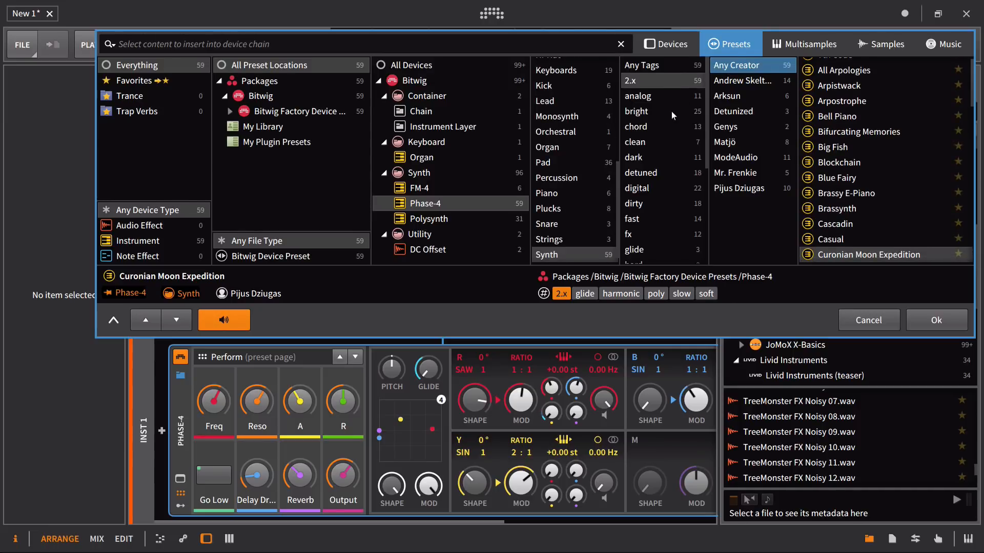
{"action": "scroll", "coordinate": [597, 144], "scroll_direction": "up", "scroll_amount": 5}
{"action": "left_click", "coordinate": [560, 65]}
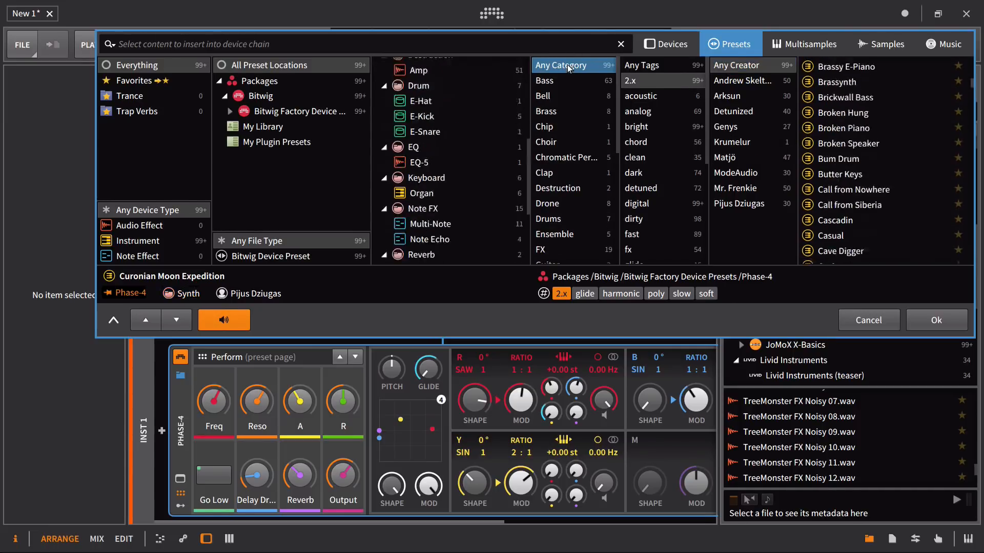
{"action": "scroll", "coordinate": [489, 130], "scroll_direction": "up", "scroll_amount": 5}
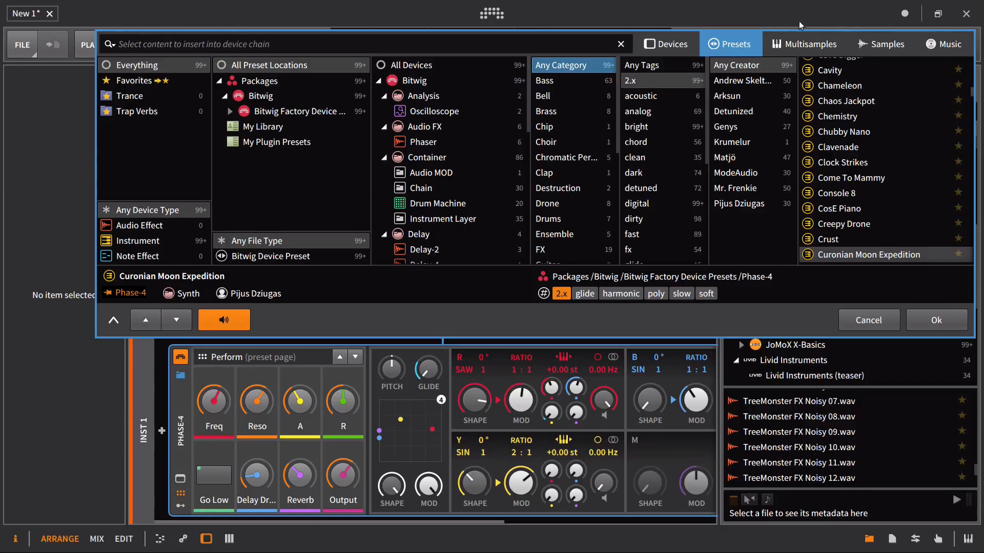
{"action": "left_click", "coordinate": [656, 66]}
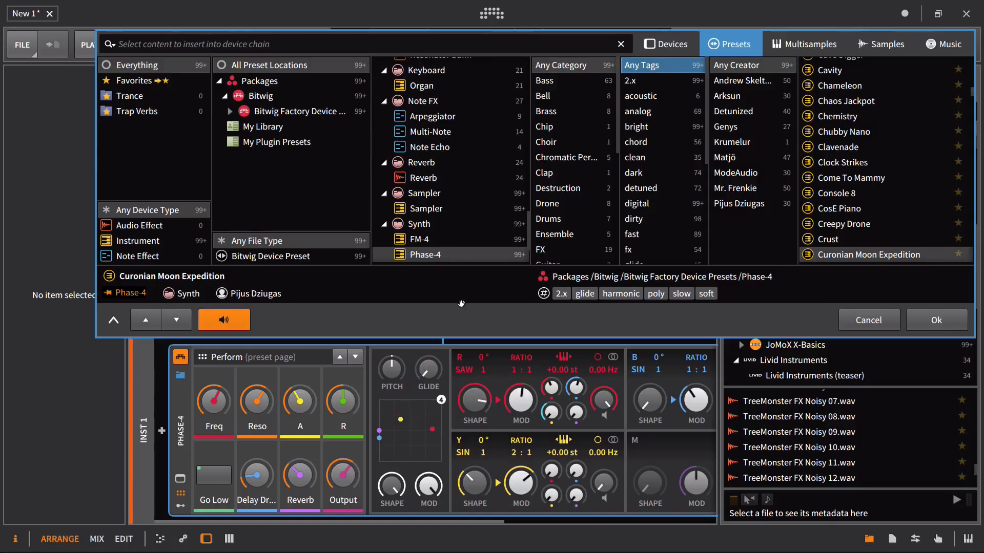
{"action": "scroll", "coordinate": [469, 186], "scroll_direction": "up", "scroll_amount": 5}
{"action": "scroll", "coordinate": [472, 186], "scroll_direction": "up", "scroll_amount": 5}
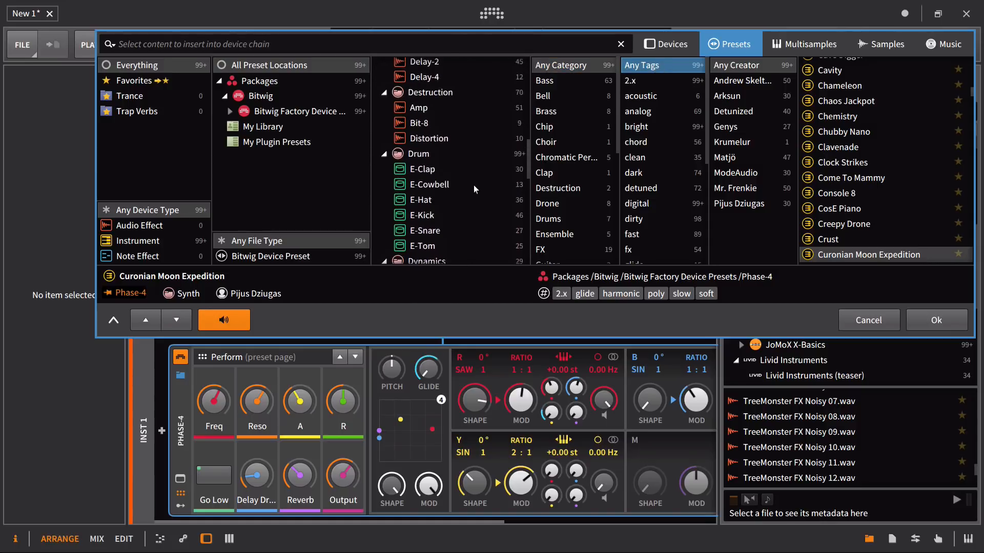
{"action": "scroll", "coordinate": [474, 186], "scroll_direction": "up", "scroll_amount": 5}
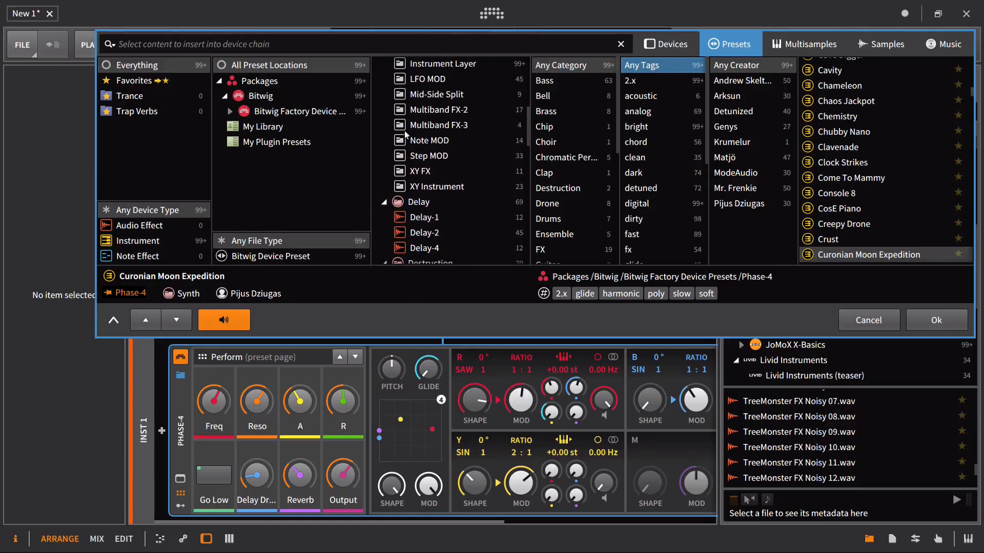
{"action": "scroll", "coordinate": [463, 147], "scroll_direction": "up", "scroll_amount": 2}
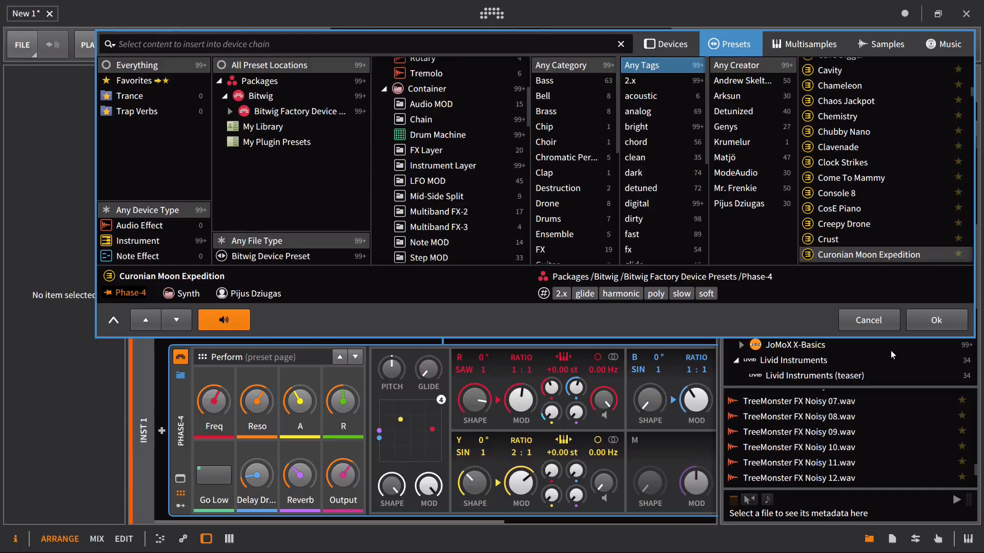
Accept the Curonian Moon Expedition preset for the instrument track and look through the sample locations.
{"action": "left_click", "coordinate": [914, 321]}
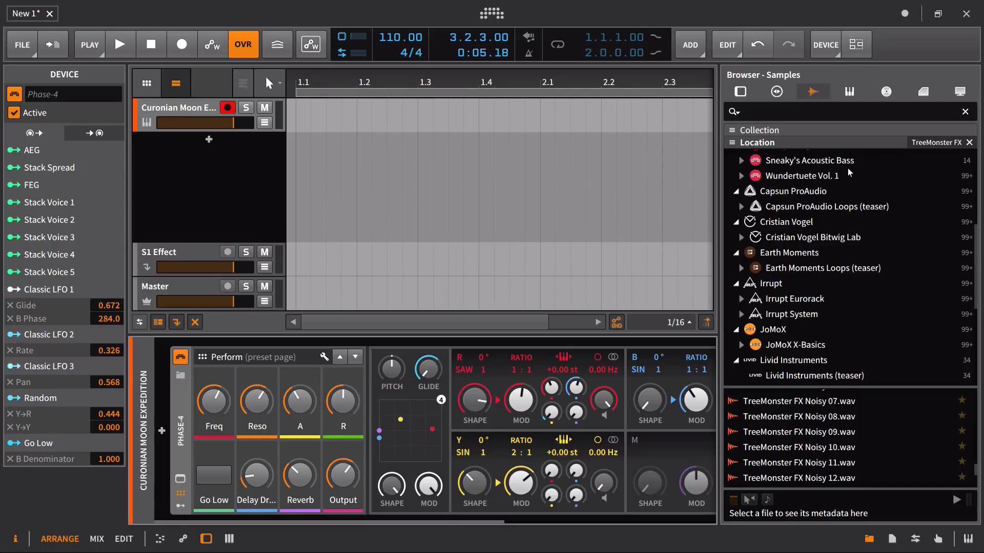
{"action": "scroll", "coordinate": [845, 177], "scroll_direction": "up", "scroll_amount": 5}
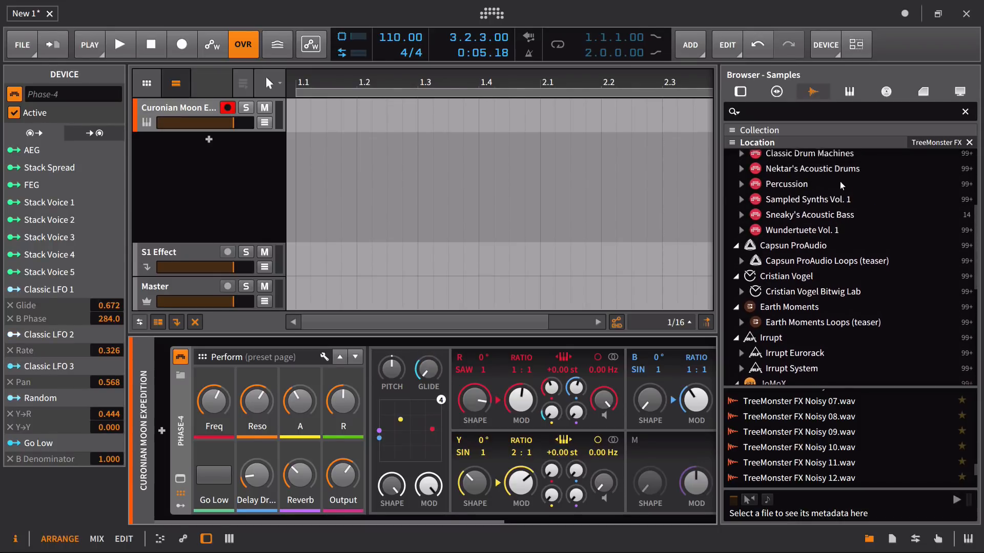
Look through the sample locations for the packages supplied by Bitwig and its partner sound makers.
{"action": "scroll", "coordinate": [819, 205], "scroll_direction": "down", "scroll_amount": 4}
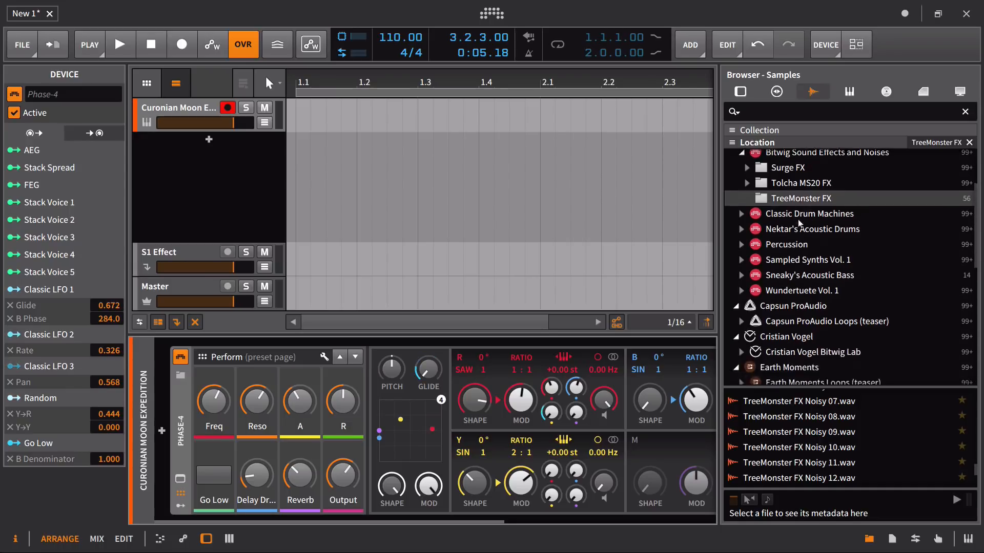
{"action": "scroll", "coordinate": [799, 225], "scroll_direction": "down", "scroll_amount": 4}
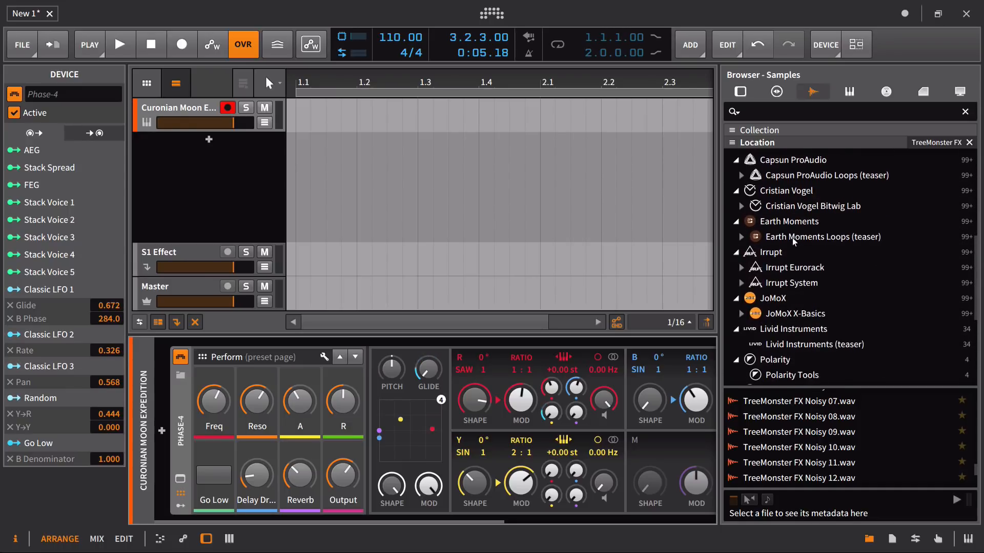
{"action": "scroll", "coordinate": [793, 240], "scroll_direction": "up", "scroll_amount": 2}
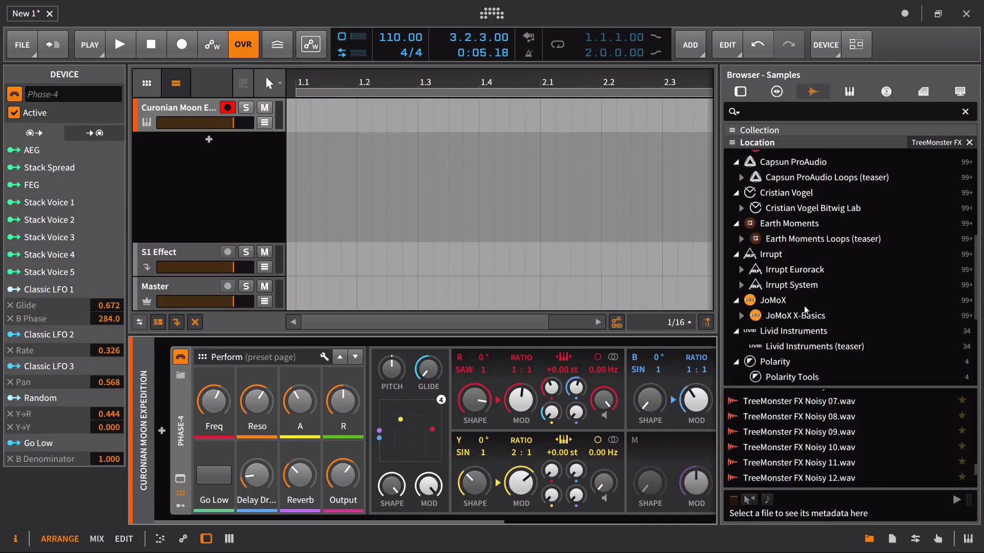
{"action": "scroll", "coordinate": [807, 308], "scroll_direction": "down", "scroll_amount": 2}
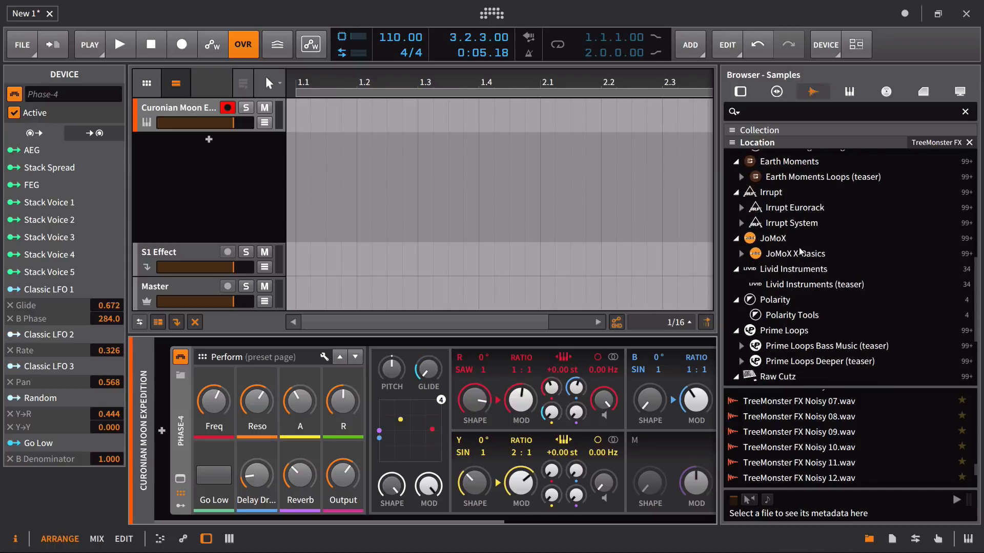
{"action": "left_click_drag", "start_coordinate": [719, 240], "coordinate": [655, 247]}
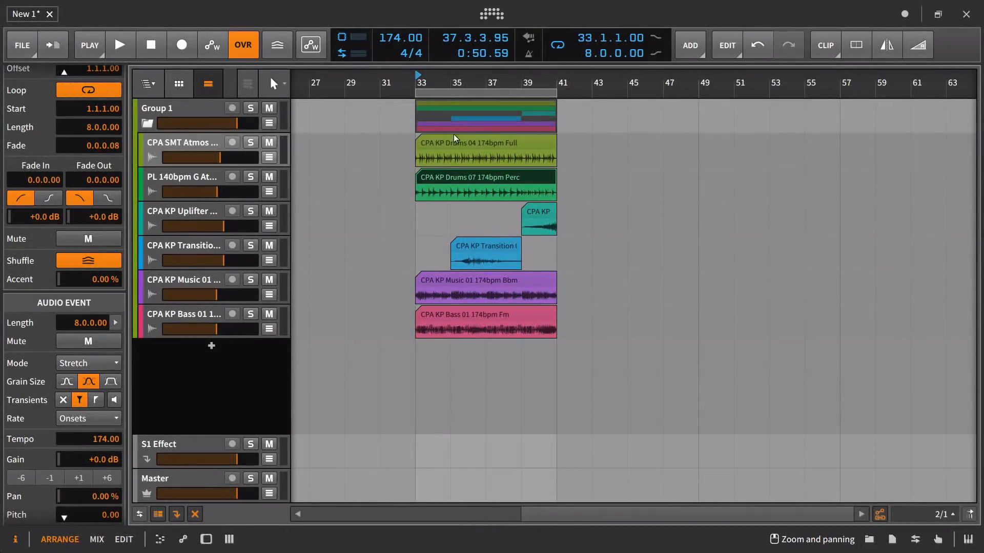
Select the CPA KP Drums 04 174bpm Full clip and review the stretch modes available for its audio event.
{"action": "left_click", "coordinate": [450, 139]}
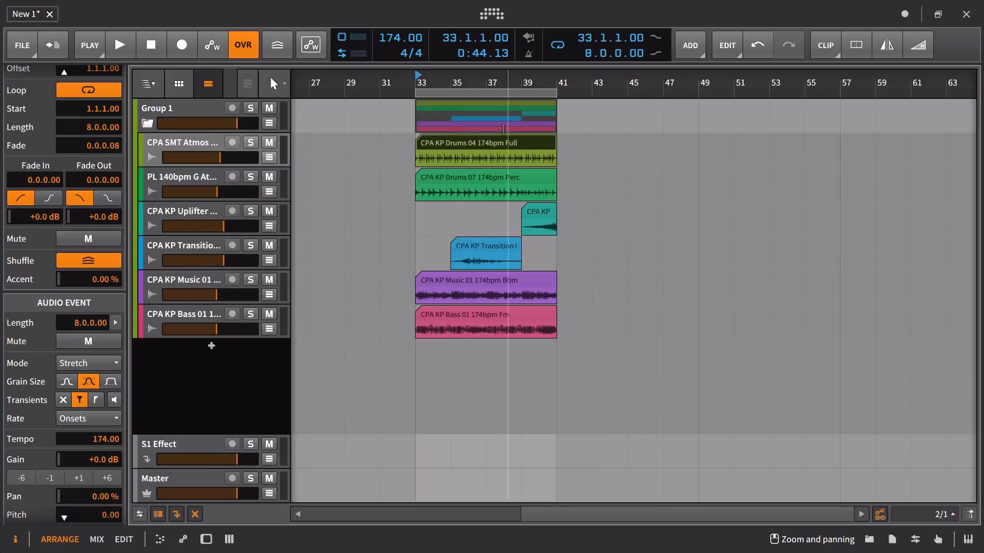
{"action": "left_click", "coordinate": [93, 365]}
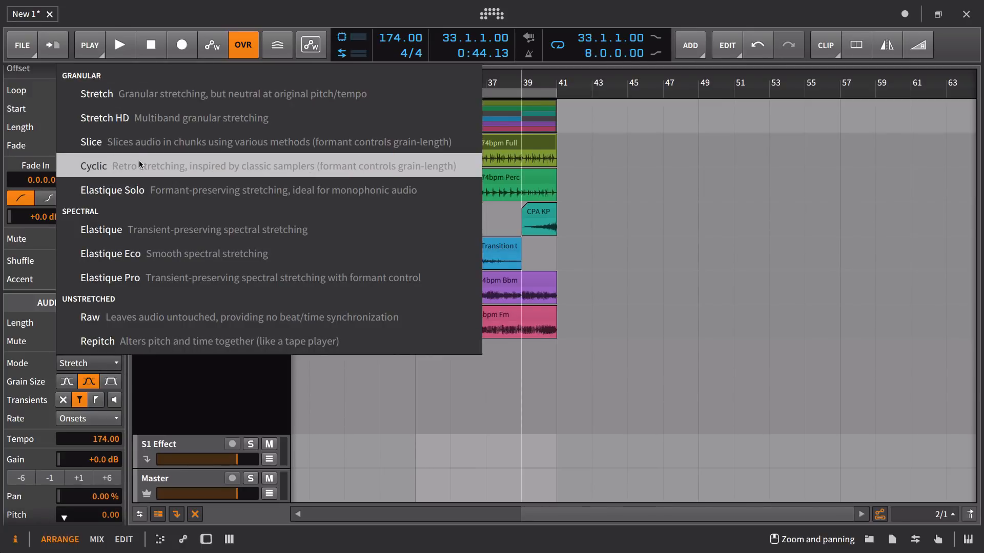
{"action": "left_click", "coordinate": [633, 162]}
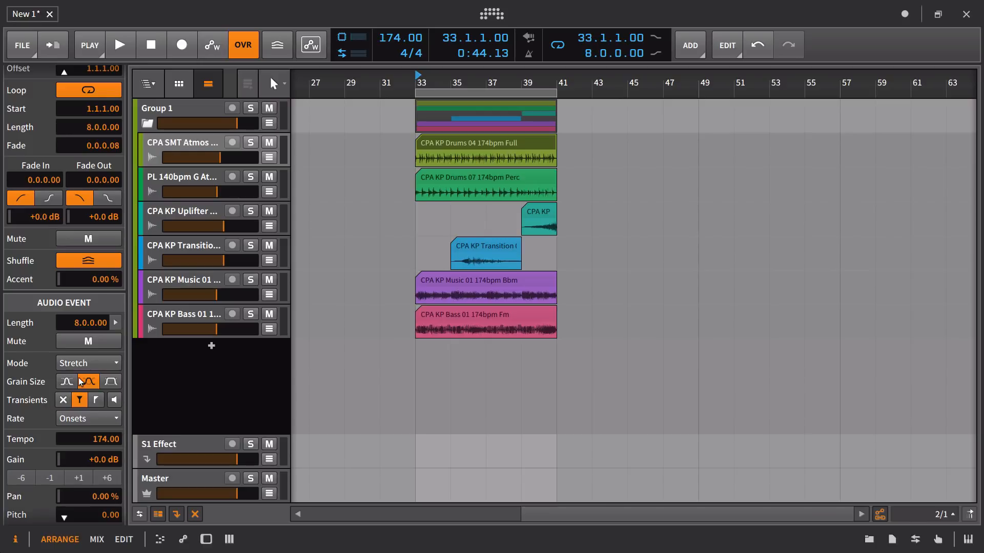
{"action": "left_click", "coordinate": [87, 363]}
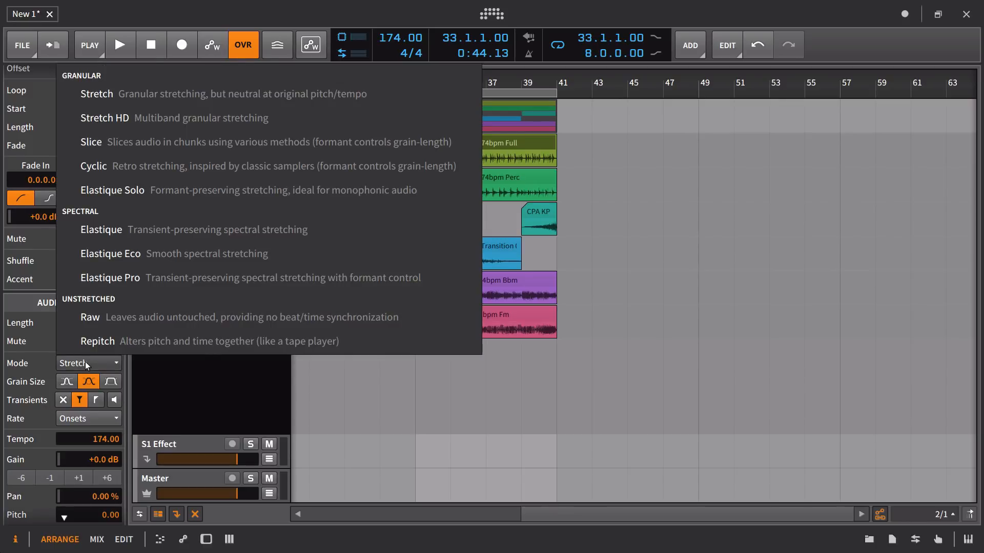
{"action": "left_click", "coordinate": [88, 365]}
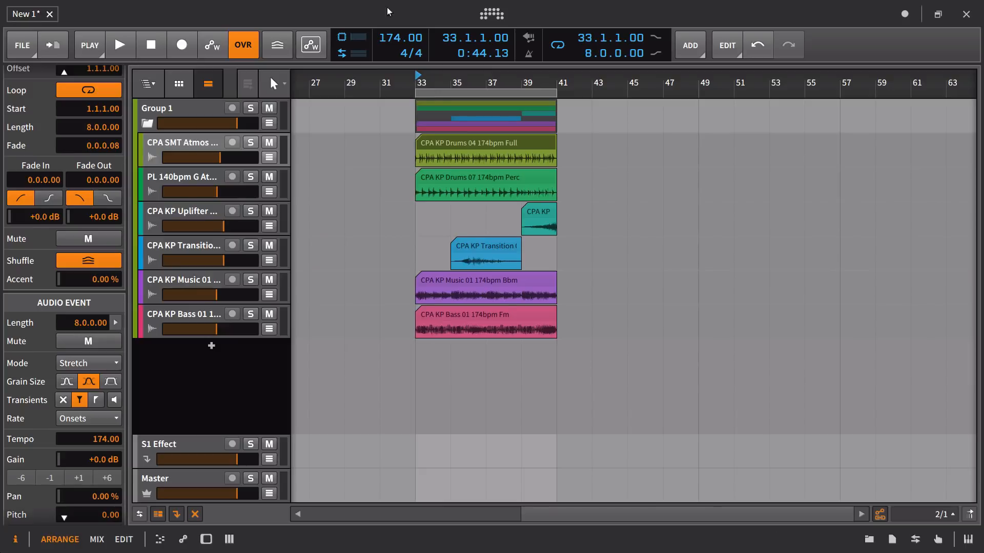
Review the default stretch mode choices for recording and bouncing in the behavior settings, then return to the arrangement.
{"action": "left_click", "coordinate": [489, 15]}
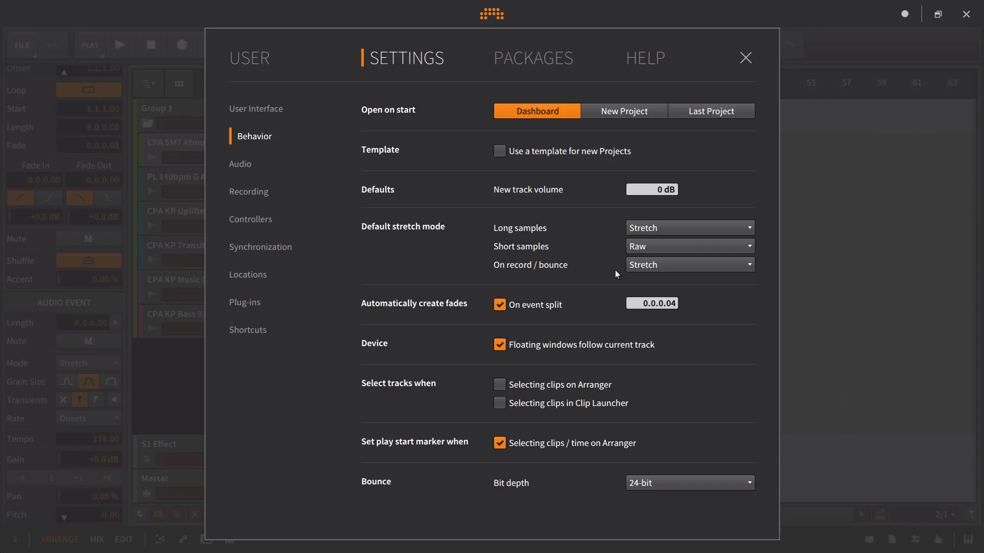
{"action": "left_click", "coordinate": [648, 264]}
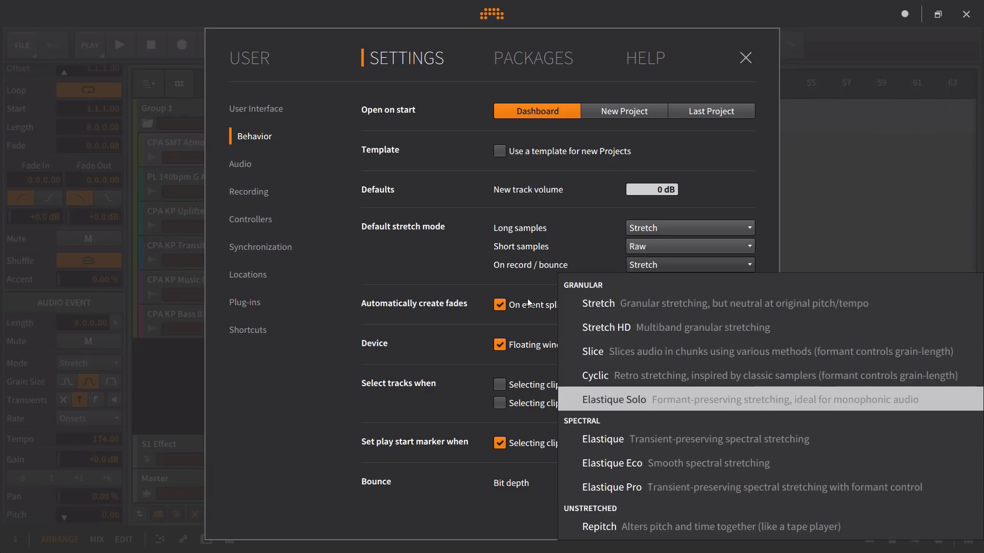
{"action": "left_click", "coordinate": [508, 264]}
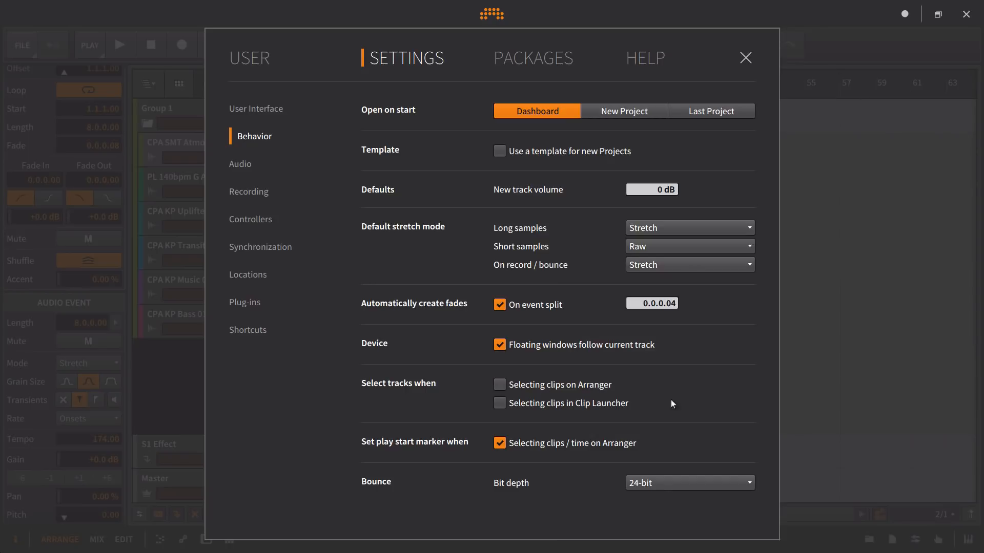
{"action": "left_click", "coordinate": [746, 58]}
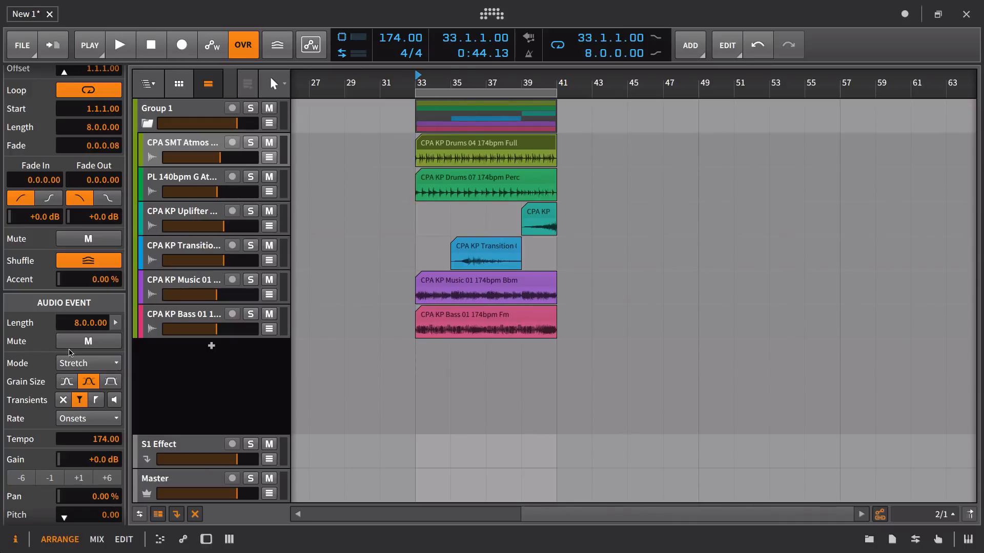
Play the arrangement and shorten the CPA KP Transition 02 clip to end at about beat 36.2, then stop playback.
{"action": "key", "text": "space"}
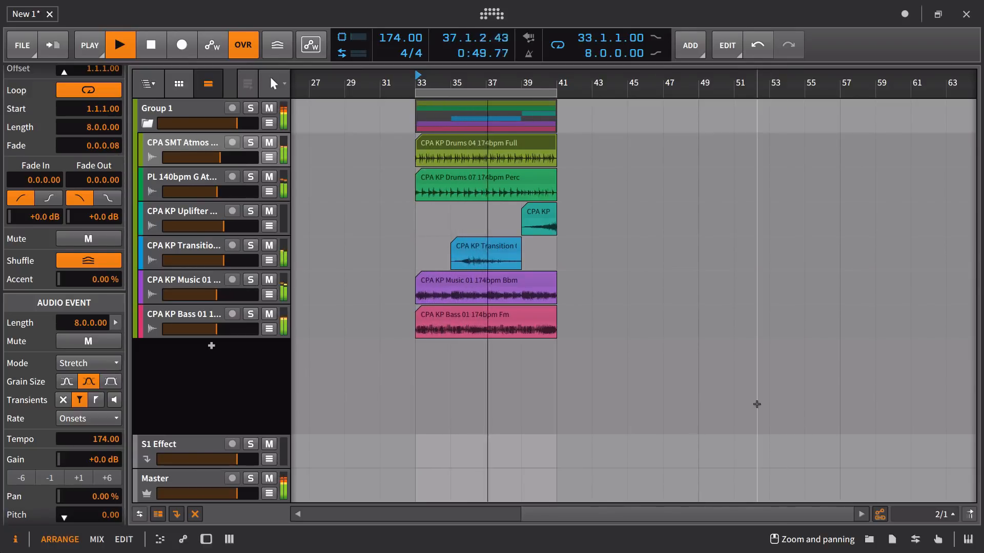
{"action": "mouse_move", "coordinate": [521, 248]}
{"action": "left_mouse_down"}
{"action": "mouse_move", "coordinate": [474, 256]}
{"action": "mouse_move", "coordinate": [510, 278]}
{"action": "left_mouse_up"}
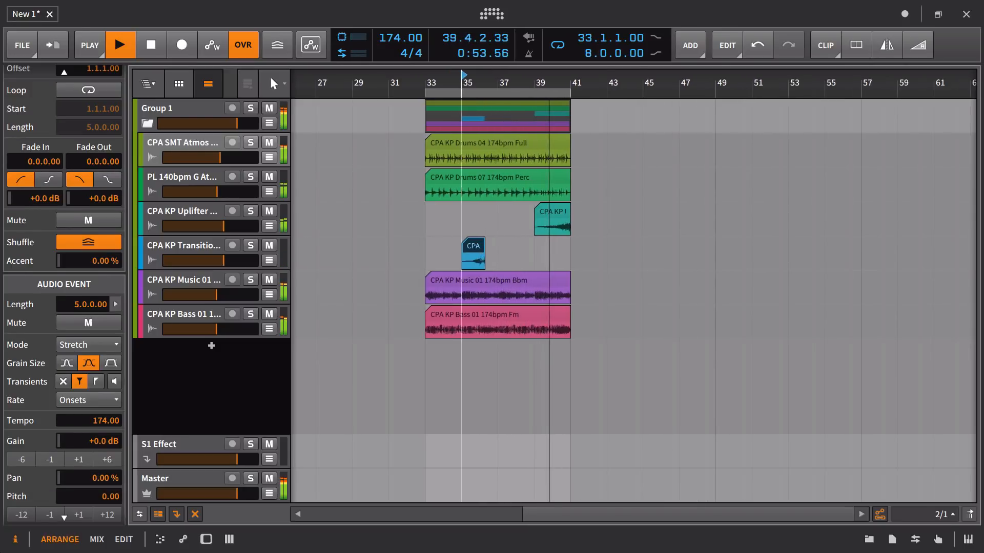
{"action": "left_click_drag", "start_coordinate": [464, 83], "coordinate": [474, 156]}
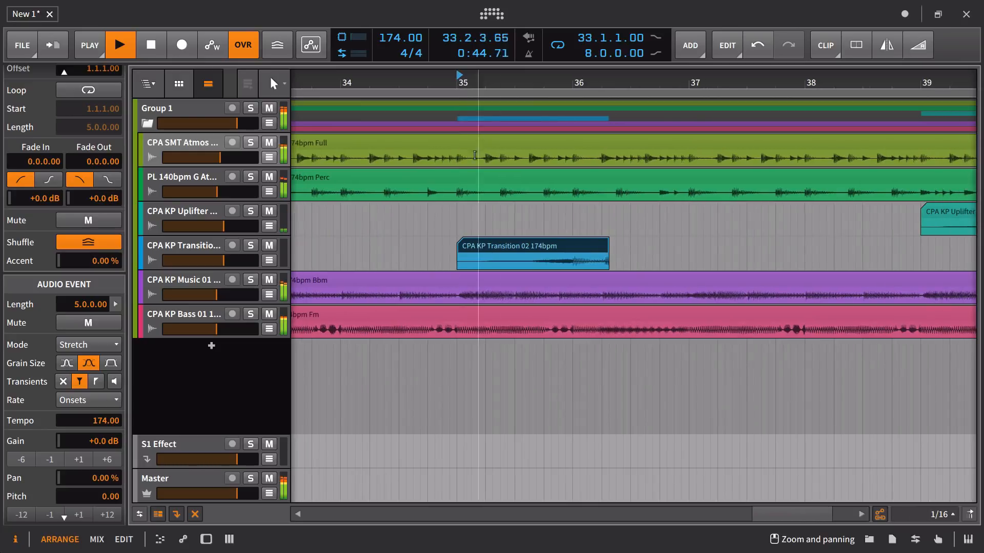
{"action": "left_click_drag", "start_coordinate": [608, 248], "coordinate": [601, 248]}
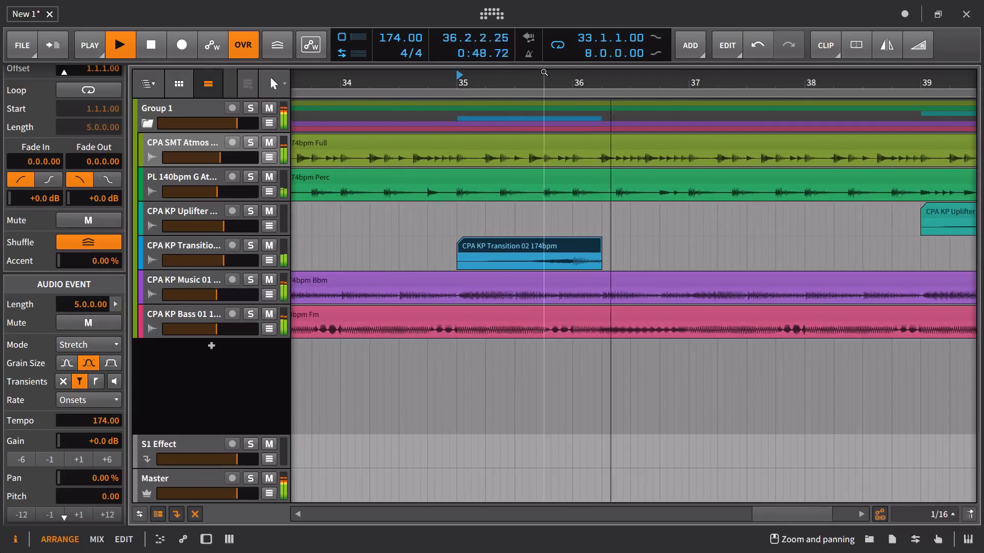
{"action": "left_click_drag", "start_coordinate": [540, 74], "coordinate": [404, 41]}
{"action": "key", "text": "space"}
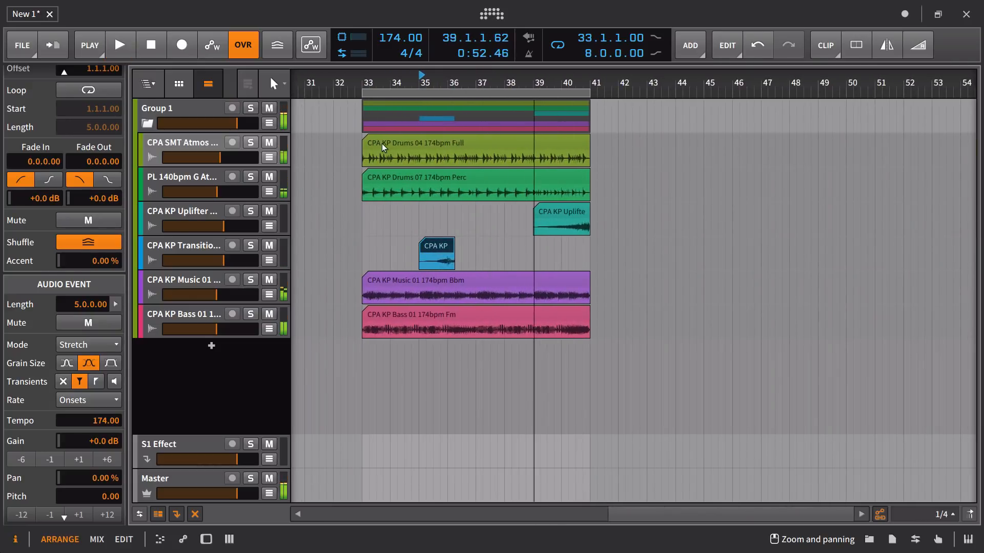
Select the CPA KP Drums 04 clip and lower the project tempo to 124 BPM while the loop plays.
{"action": "left_click", "coordinate": [382, 144]}
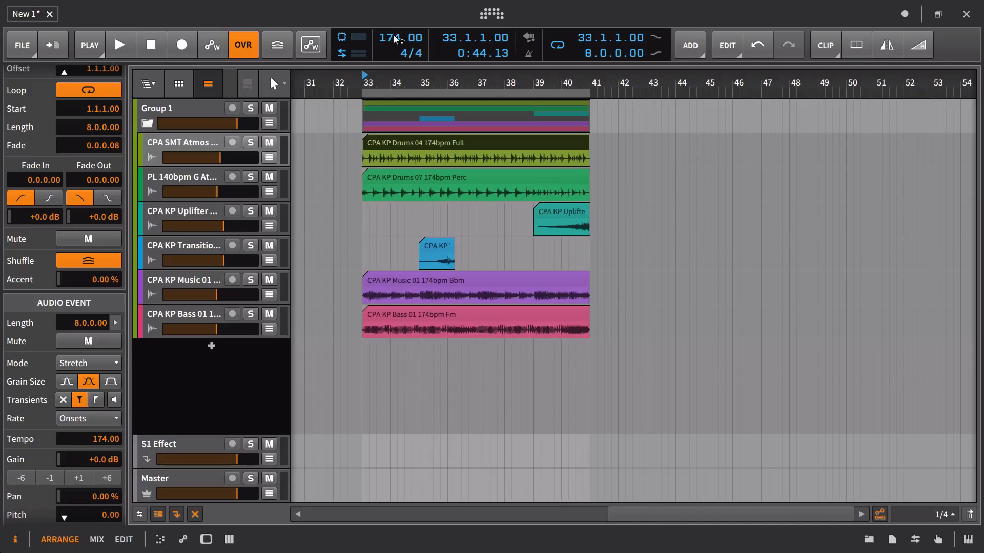
{"action": "key", "text": "space"}
{"action": "left_click_drag", "start_coordinate": [396, 39], "coordinate": [396, 241]}
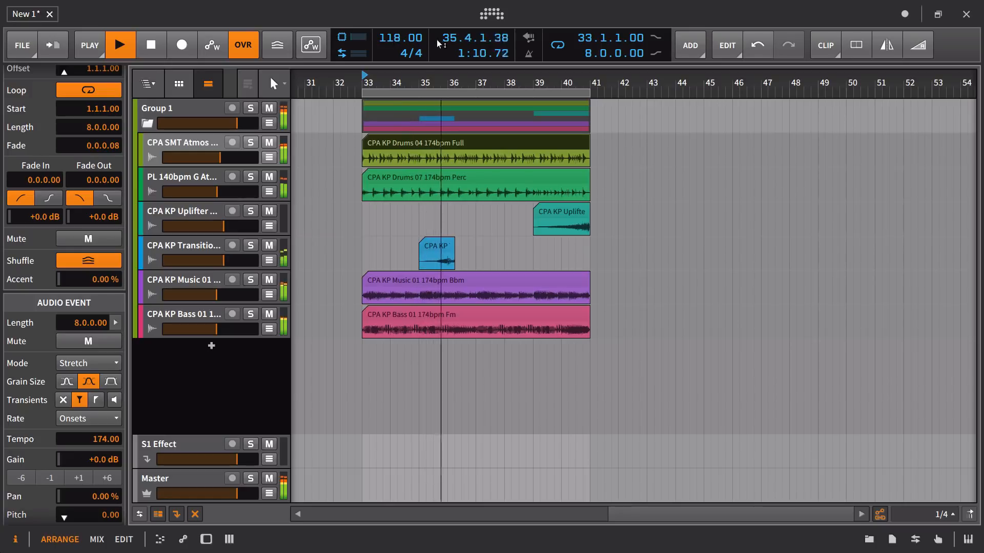
{"action": "key", "text": "space"}
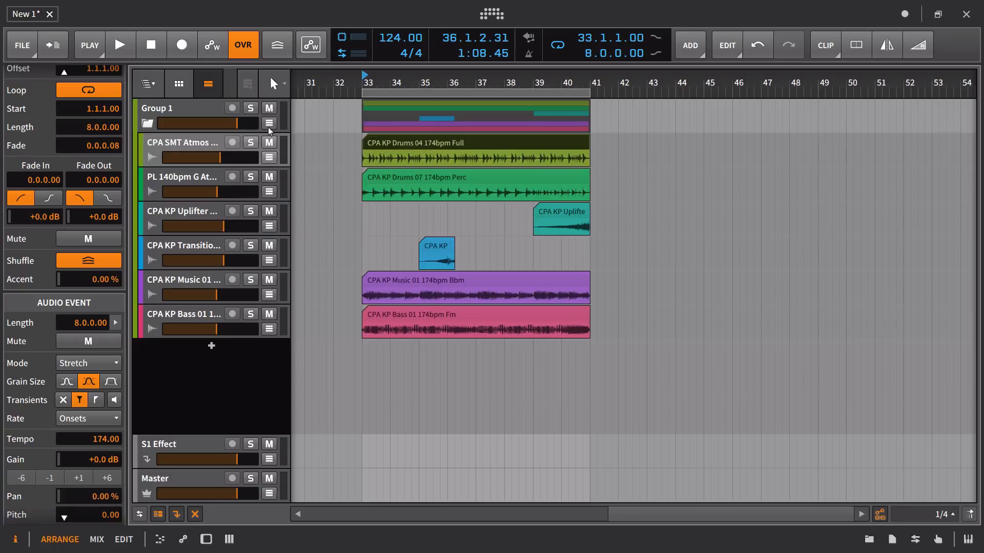
Solo the CPA SMT Atmos track, start playback and select its CPA KP Drums 04 clip.
{"action": "left_click", "coordinate": [250, 142]}
{"action": "key", "text": "space"}
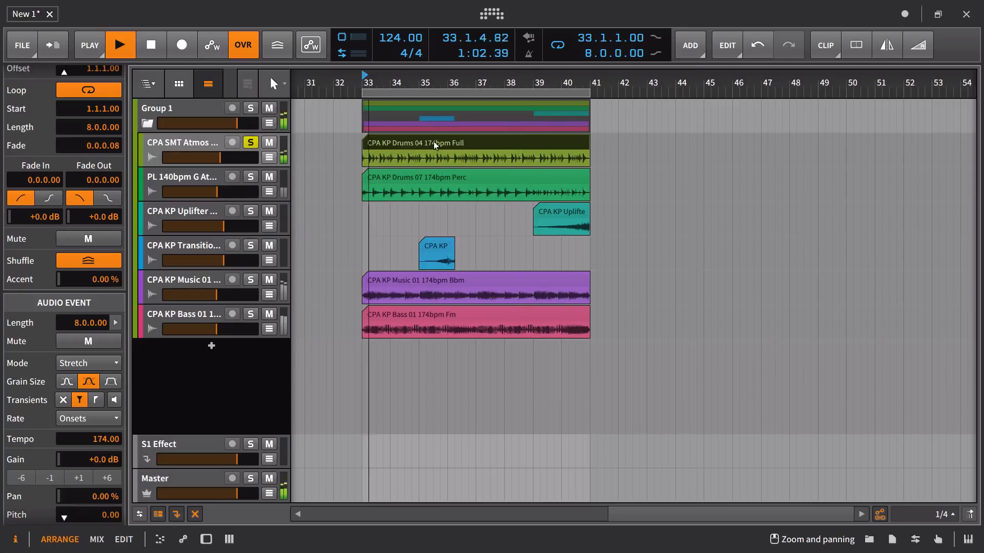
{"action": "left_click", "coordinate": [177, 149]}
{"action": "left_click", "coordinate": [425, 143]}
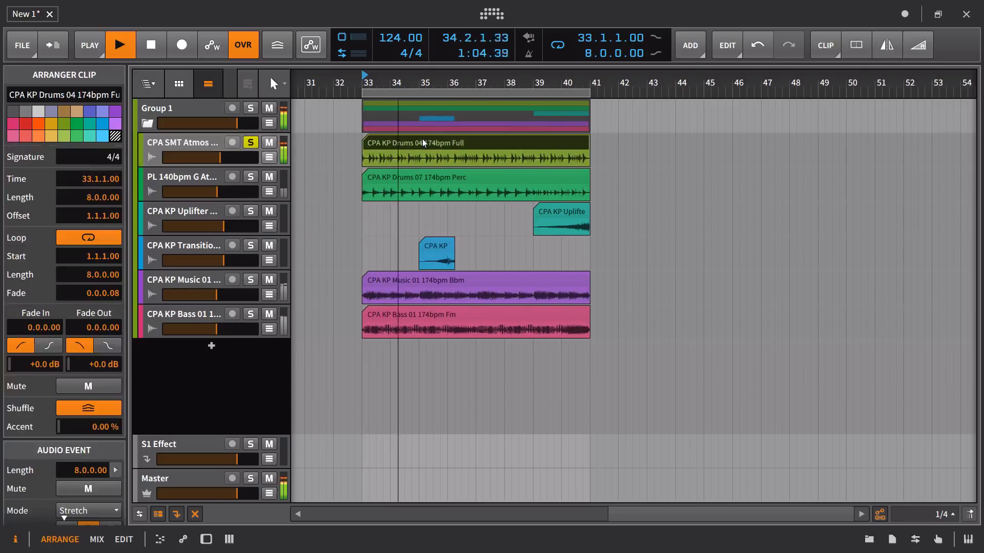
Turn on transient listening for the drum clip, choose the third transient option and set the largest grain size.
{"action": "scroll", "coordinate": [75, 277], "scroll_direction": "down", "scroll_amount": 3}
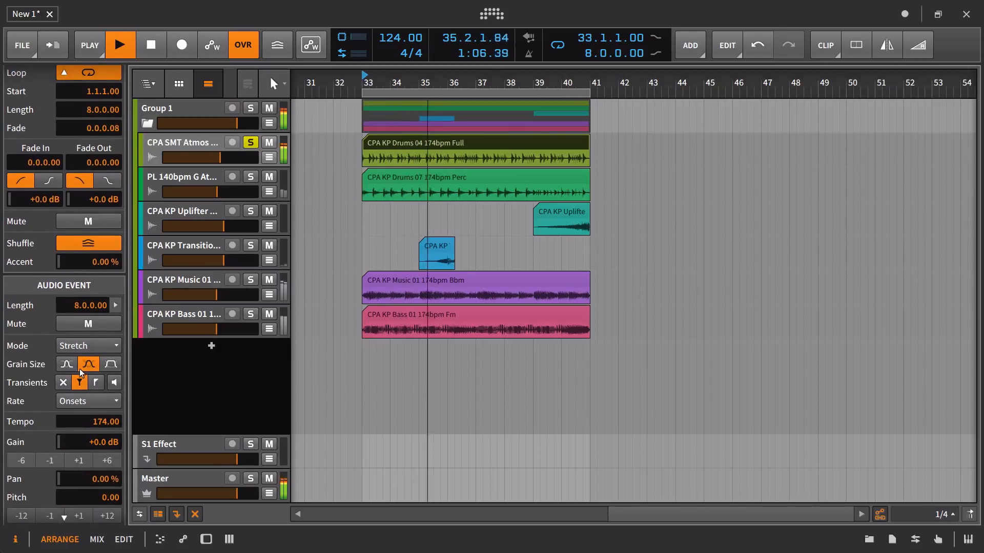
{"action": "left_click", "coordinate": [114, 383]}
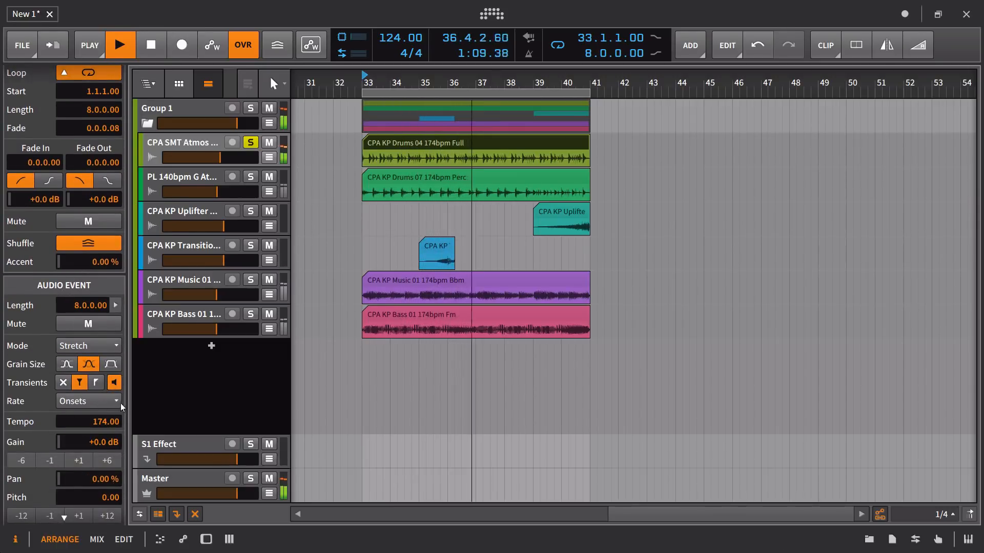
{"action": "left_click", "coordinate": [96, 383]}
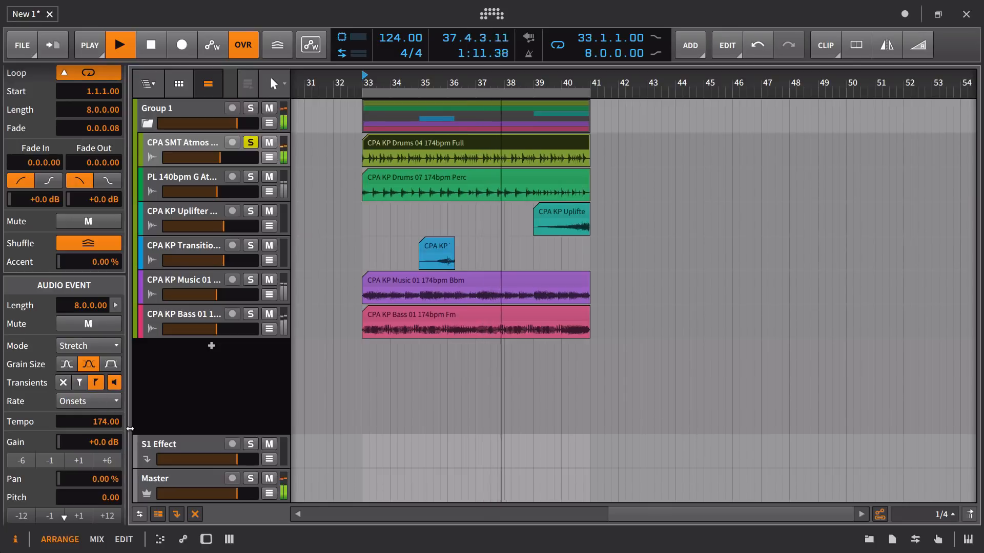
{"action": "left_click", "coordinate": [115, 367]}
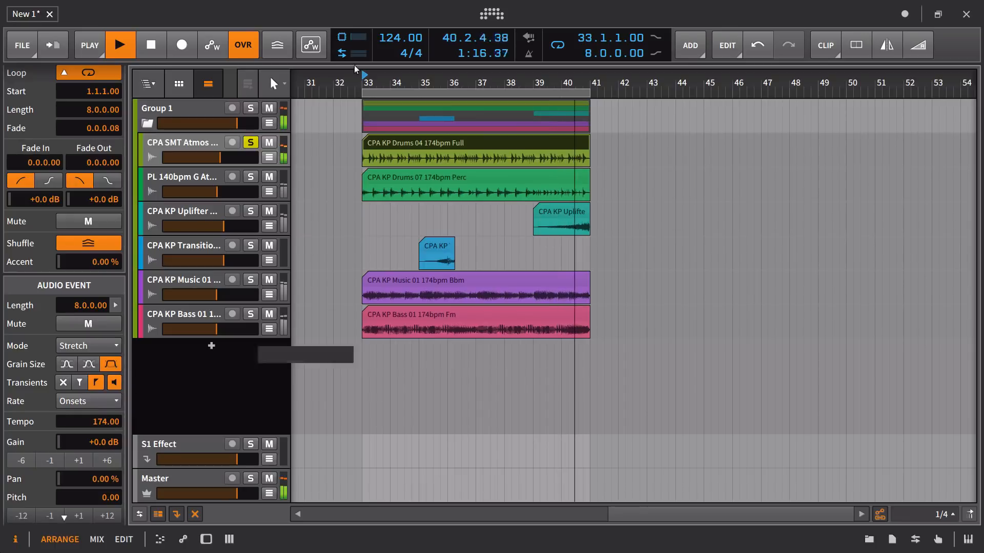
Set the drum clip's transient rate to 1/8 and compare the grain sizes, settling on the medium one.
{"action": "left_click", "coordinate": [91, 400]}
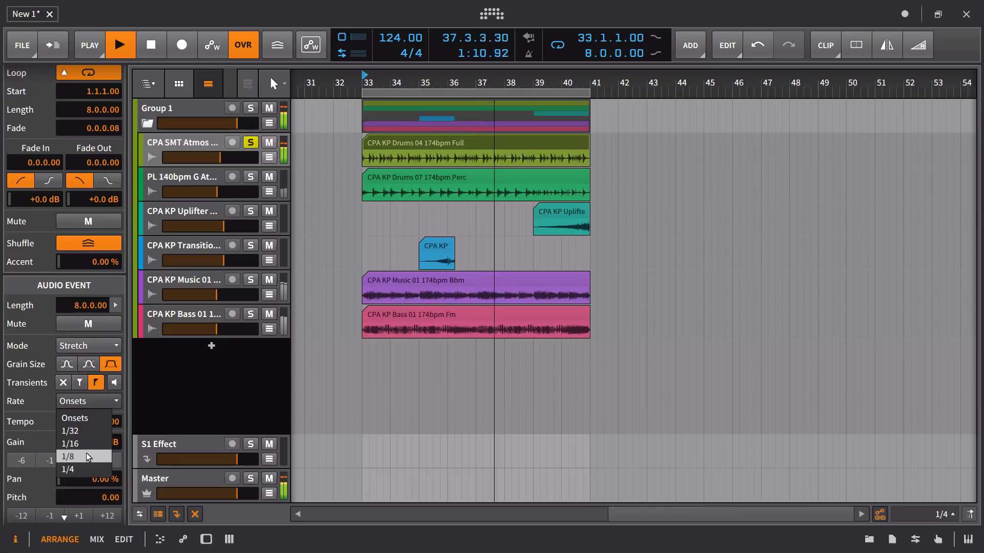
{"action": "left_click", "coordinate": [87, 457]}
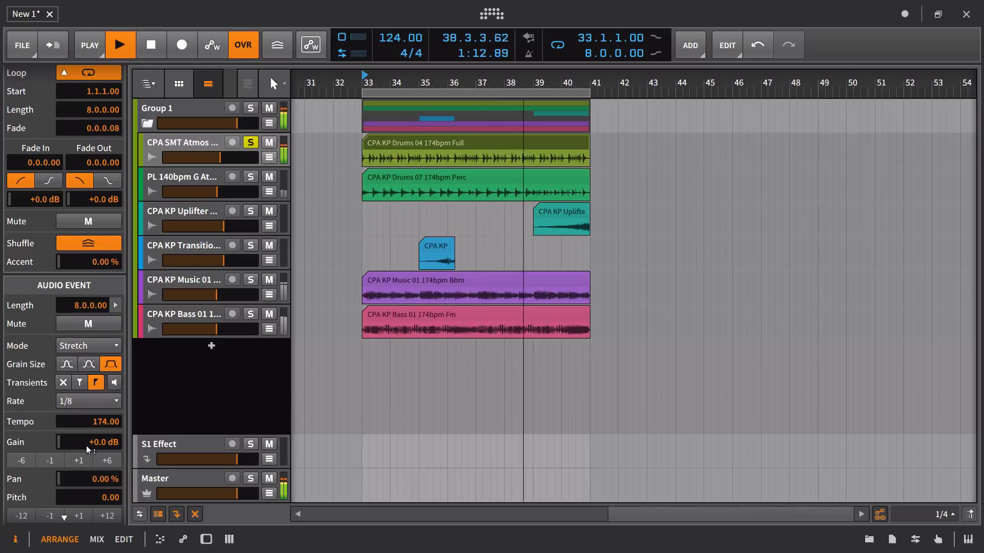
{"action": "left_click", "coordinate": [88, 365]}
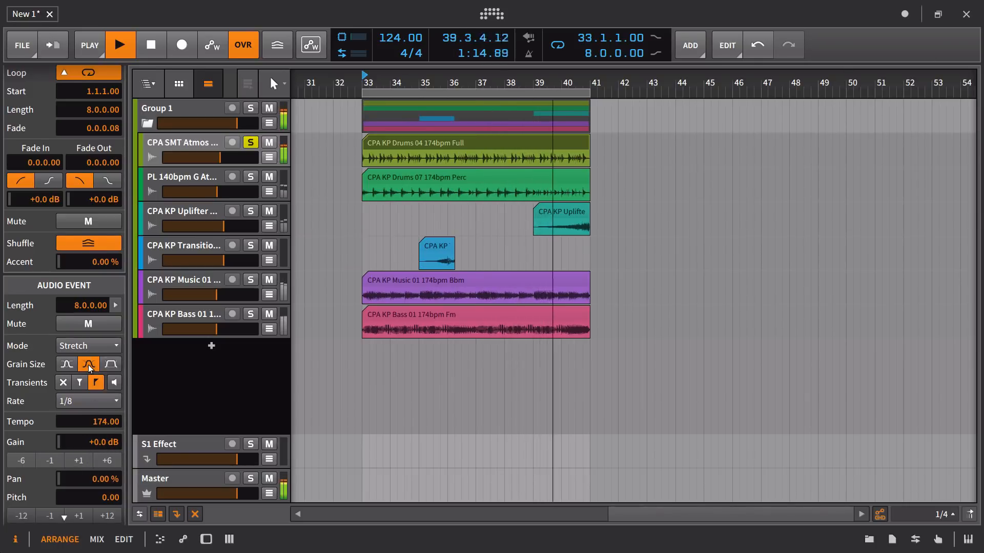
{"action": "left_click", "coordinate": [69, 364]}
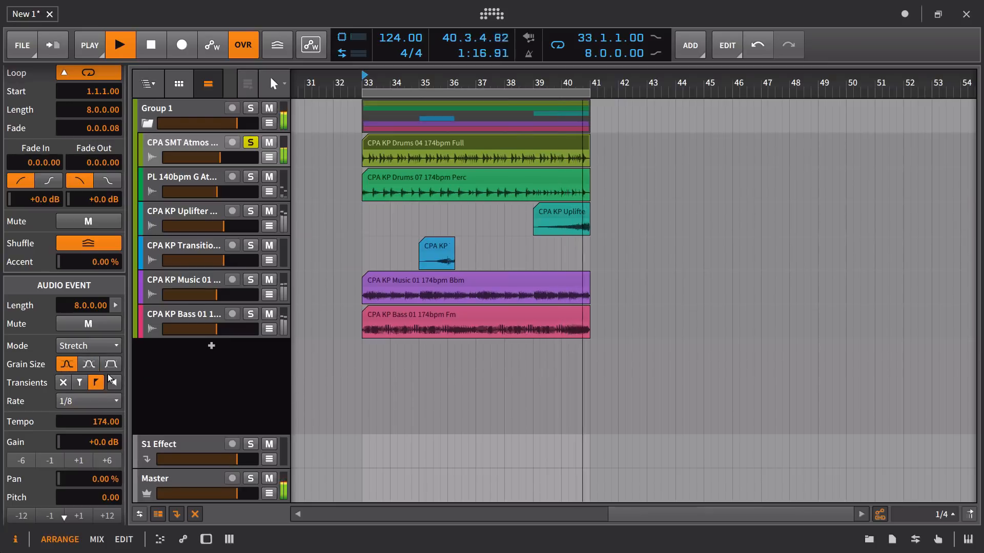
{"action": "left_click", "coordinate": [88, 365]}
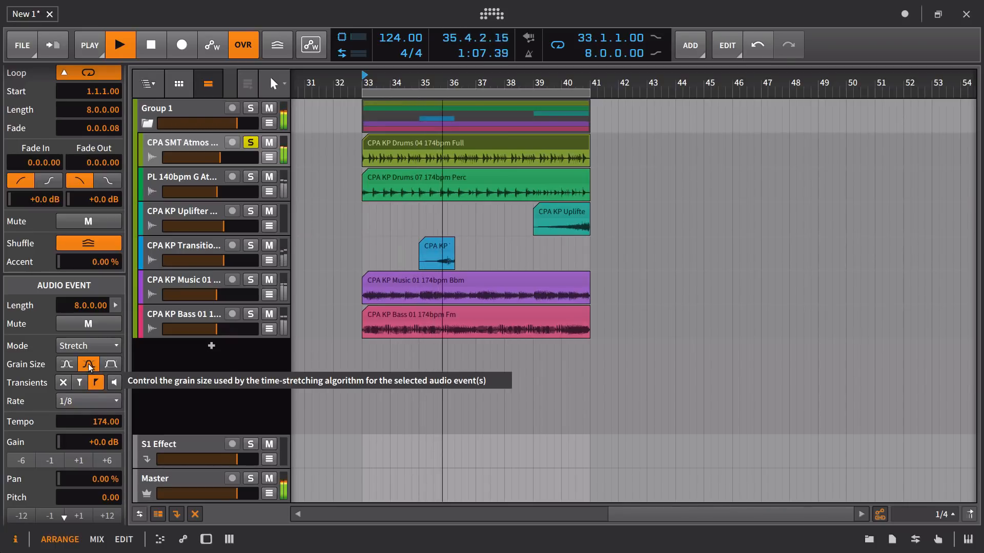
Compare transient rates of 1/16 and 1/32 on the drum clip, settling on 1/4.
{"action": "left_click", "coordinate": [81, 401]}
{"action": "left_click", "coordinate": [84, 443]}
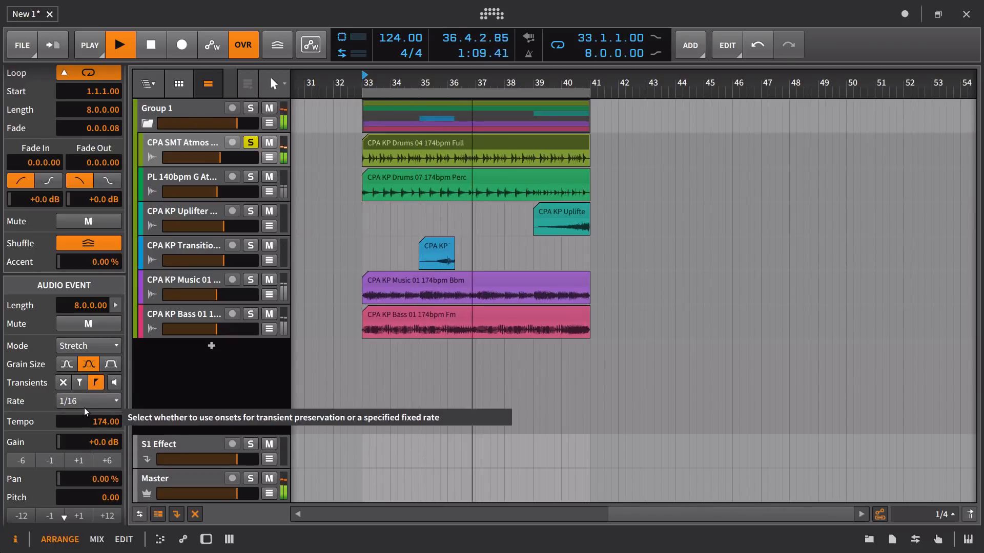
{"action": "left_click", "coordinate": [84, 406]}
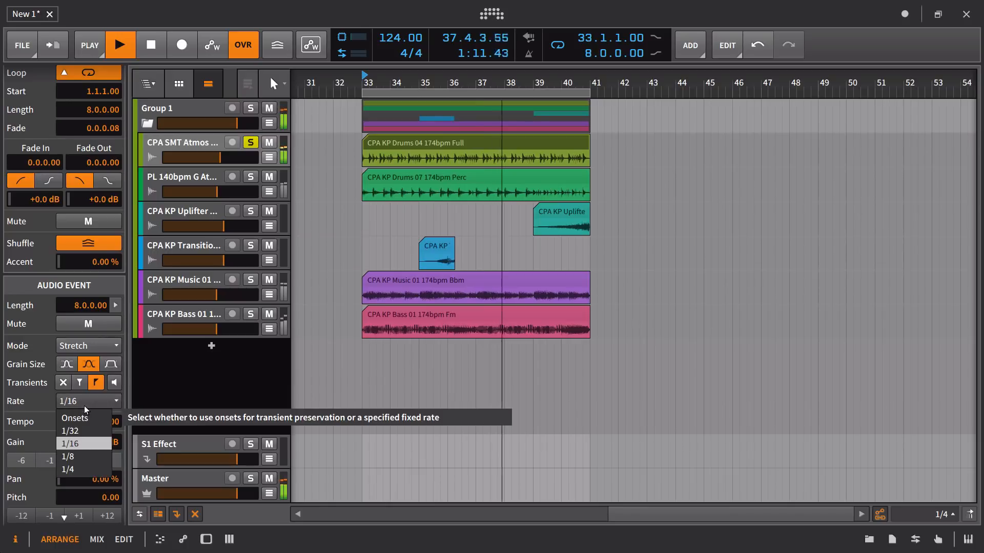
{"action": "left_click", "coordinate": [85, 434]}
{"action": "left_click", "coordinate": [81, 404]}
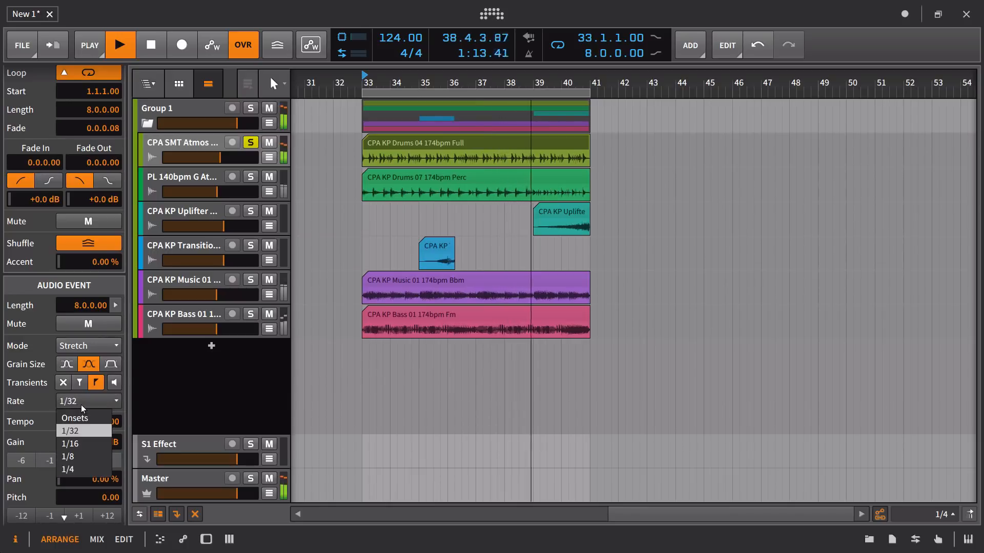
{"action": "left_click", "coordinate": [69, 469]}
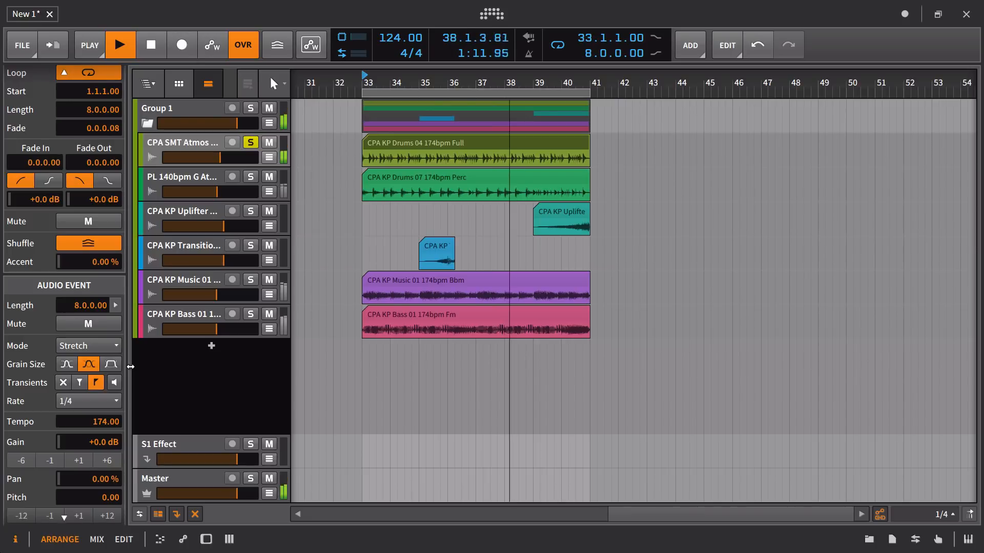
Stop playback, switch the drum clip's stretch mode to Stretch HD and play the loop again.
{"action": "key", "text": "space"}
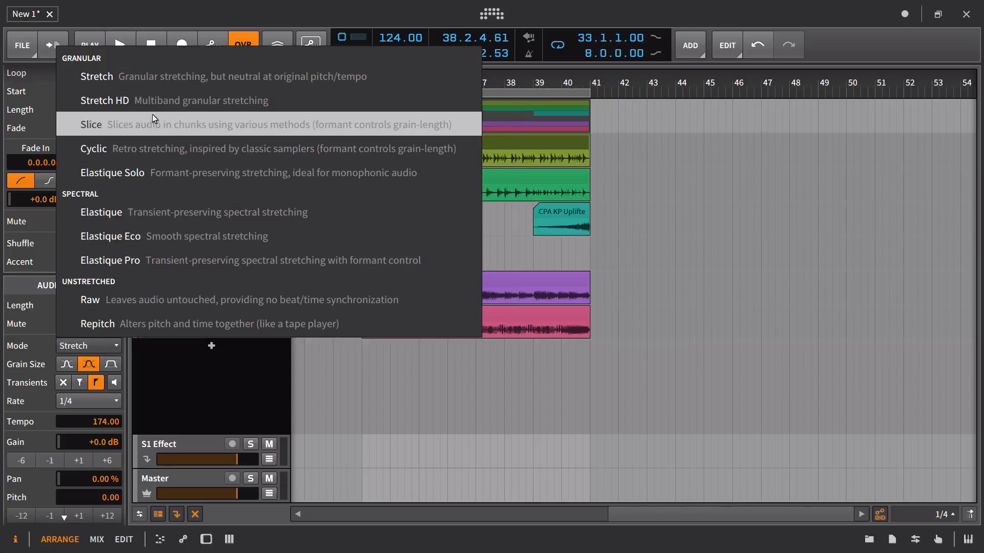
{"action": "left_click", "coordinate": [159, 101]}
{"action": "key", "text": "space"}
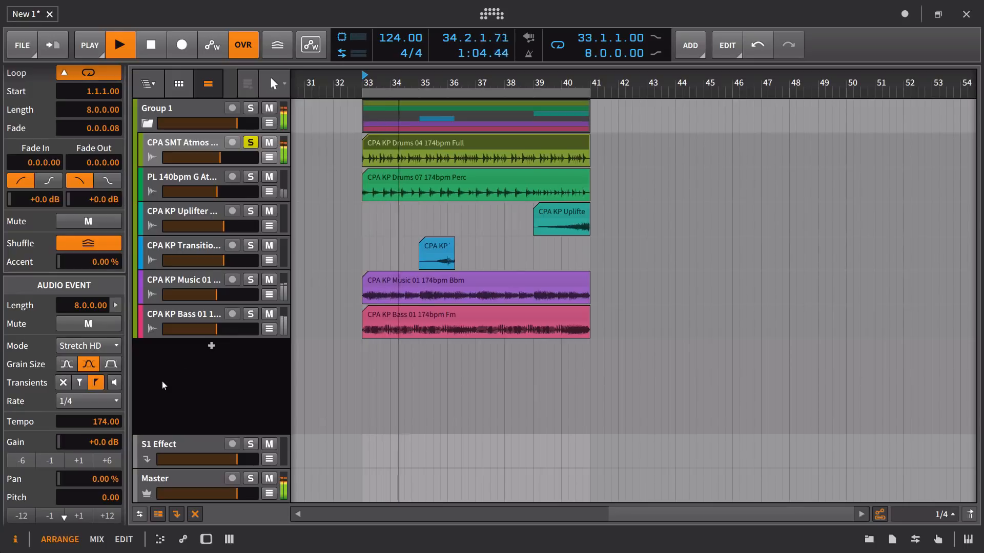
Compare the second and third transient options and all grain sizes in Stretch HD, settling on the third option and medium grain size.
{"action": "left_click", "coordinate": [79, 384]}
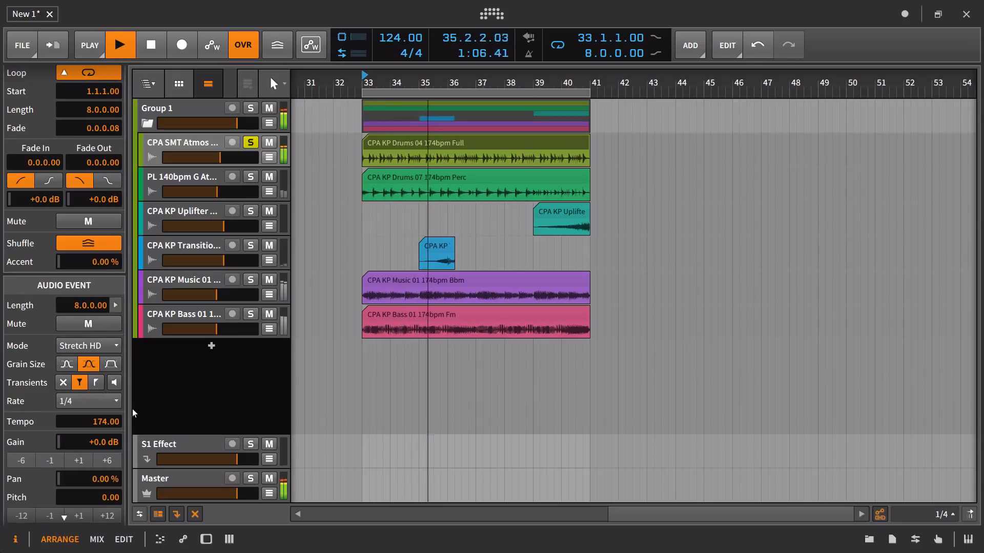
{"action": "left_click", "coordinate": [95, 383]}
{"action": "left_click", "coordinate": [67, 365]}
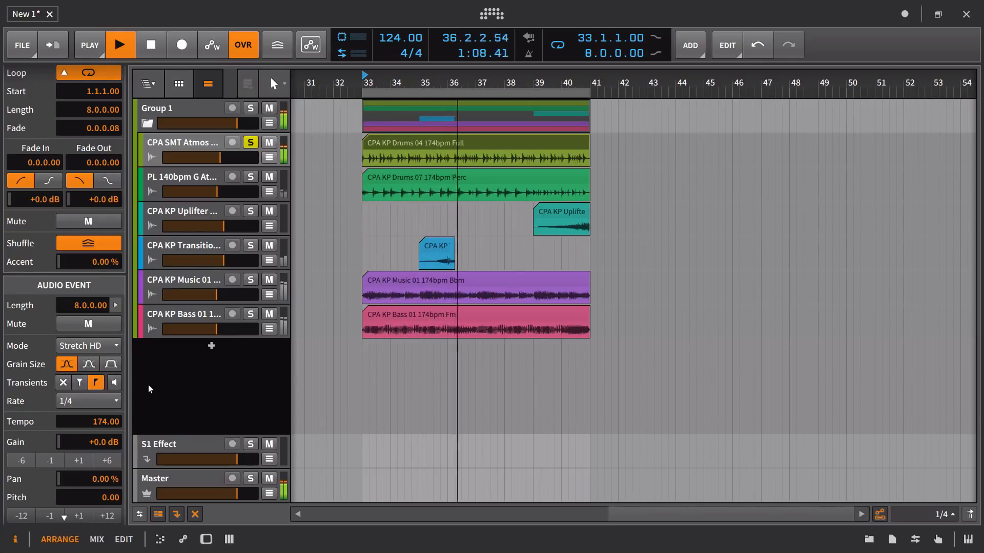
{"action": "left_click", "coordinate": [108, 365]}
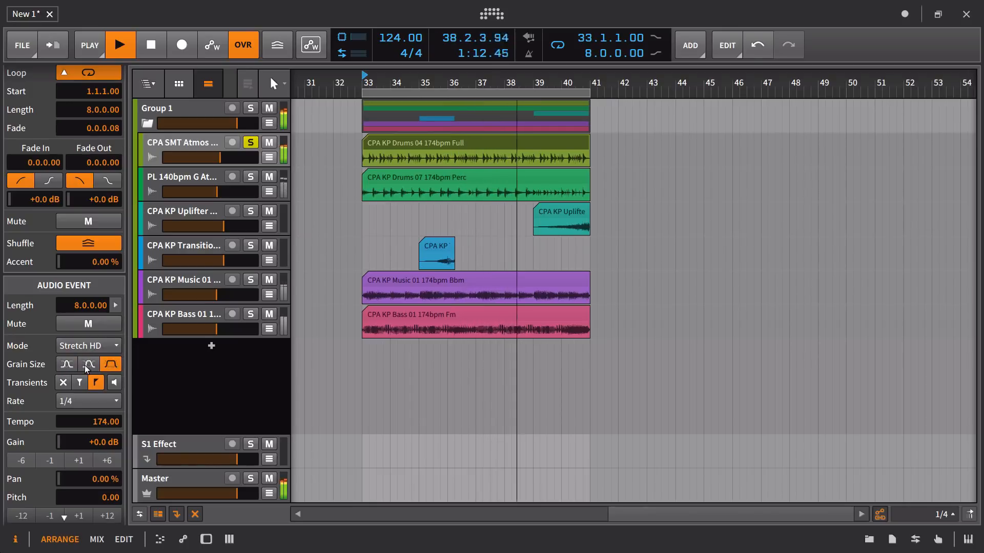
{"action": "left_click", "coordinate": [90, 364]}
Switch the drum clip's stretch mode to Slice and restart playback.
{"action": "left_click", "coordinate": [100, 348]}
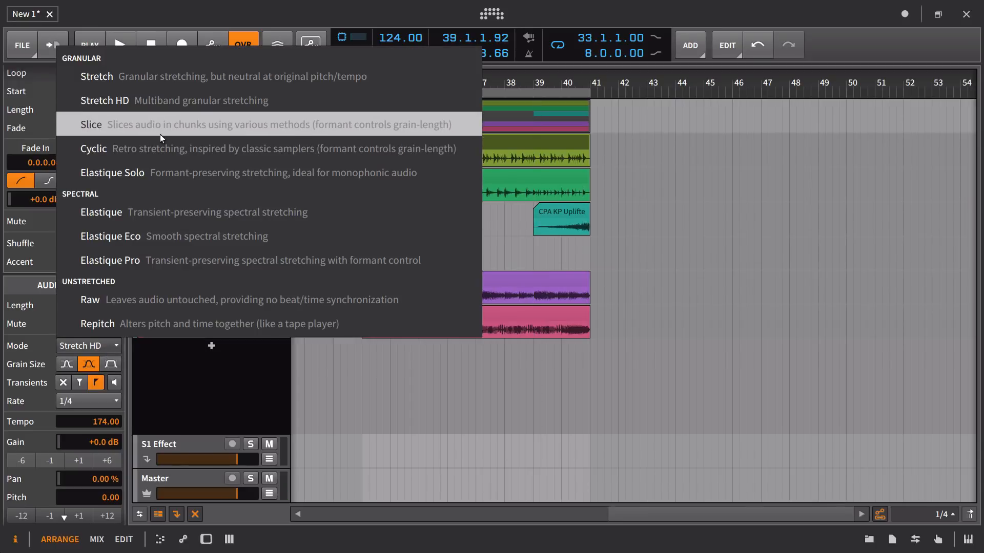
{"action": "left_click", "coordinate": [266, 127]}
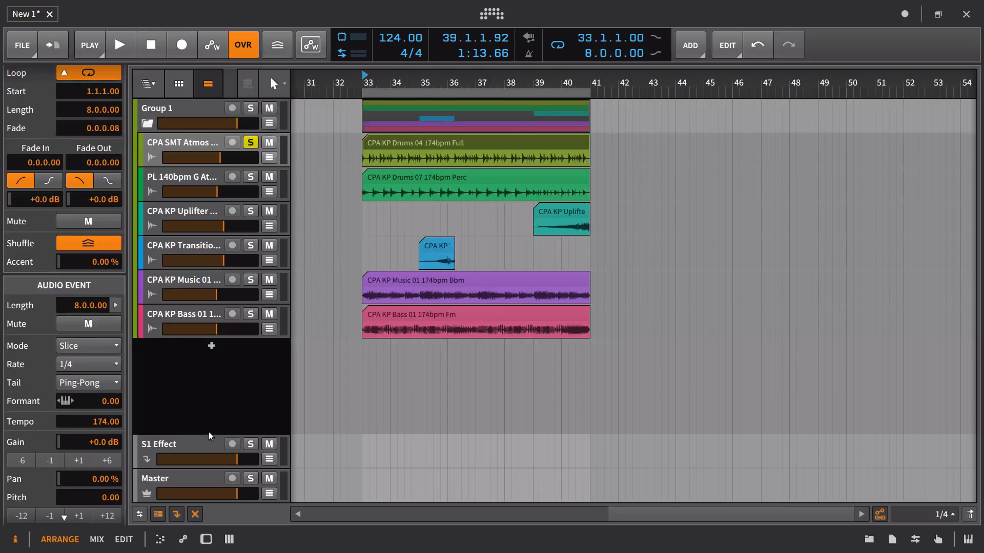
{"action": "key", "text": "space"}
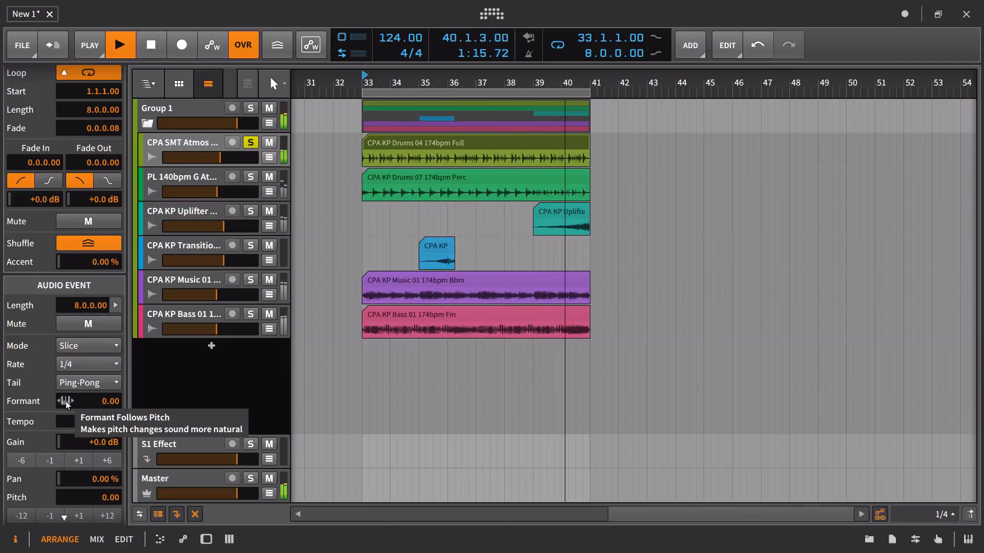
Try the drum clip at pitch 12, settle on -12 with formant following pitch, and sweep the formant between -24 and 24, ending at 6.
{"action": "left_click", "coordinate": [101, 516]}
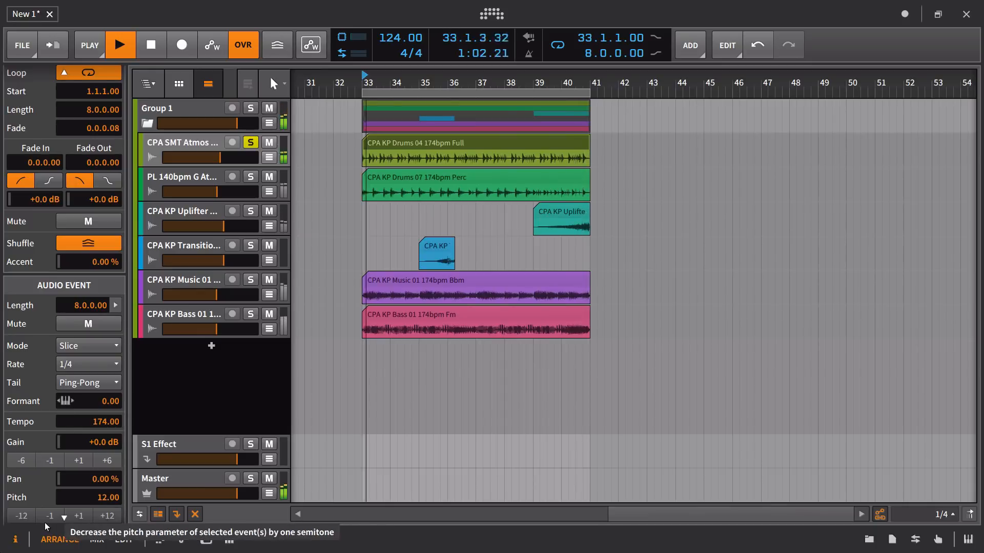
{"action": "double_click", "coordinate": [20, 516]}
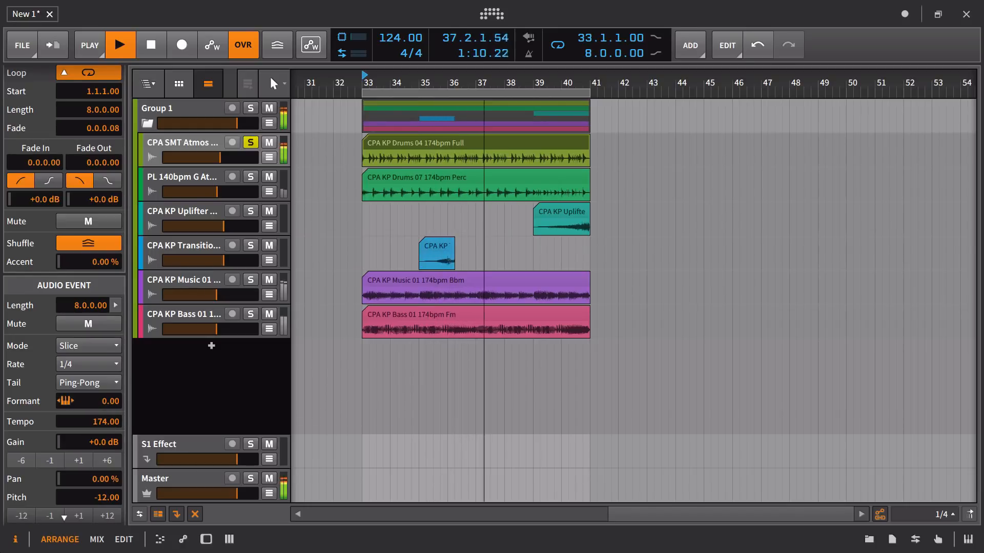
{"action": "left_click_drag", "start_coordinate": [100, 401], "coordinate": [100, 461]}
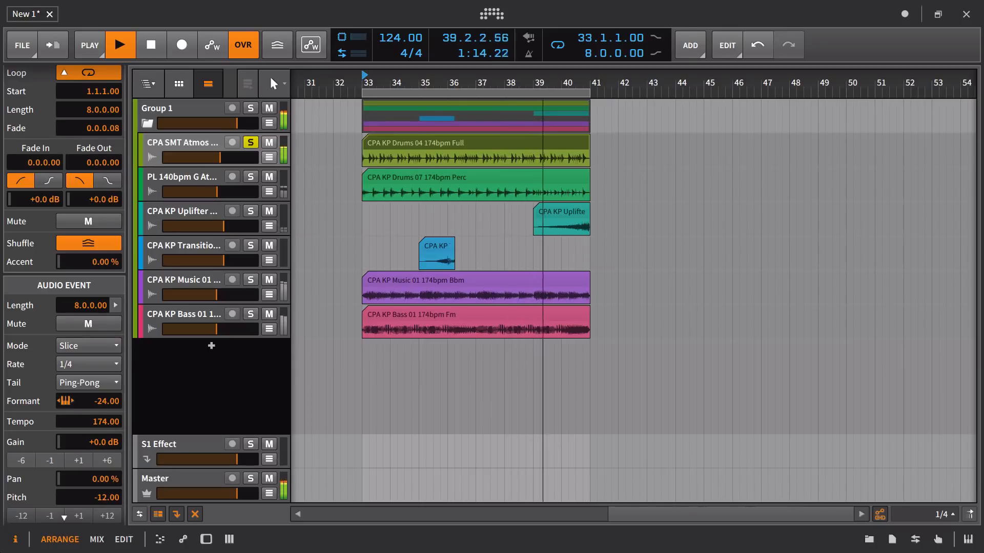
{"action": "left_click_drag", "start_coordinate": [100, 401], "coordinate": [100, 299]}
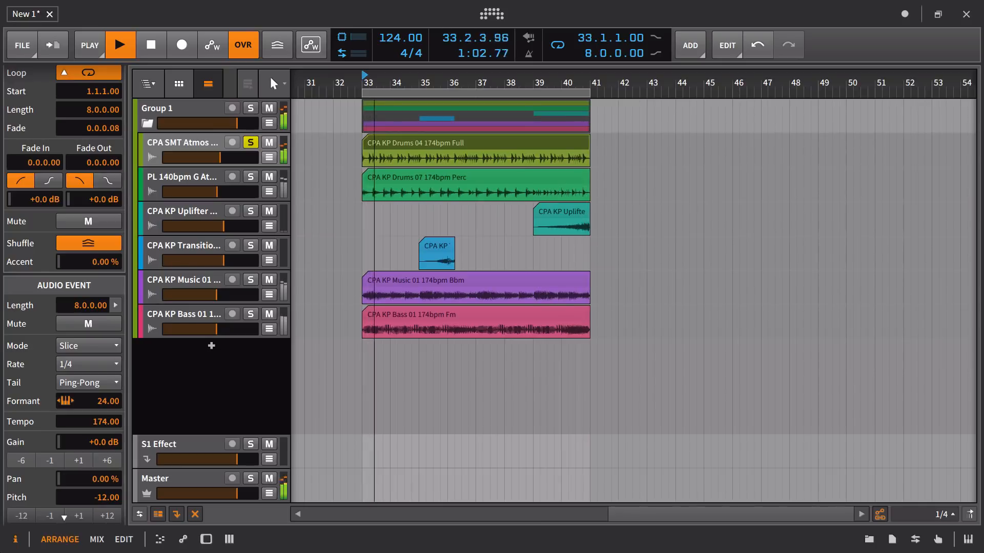
{"action": "left_click_drag", "start_coordinate": [100, 401], "coordinate": [100, 422]}
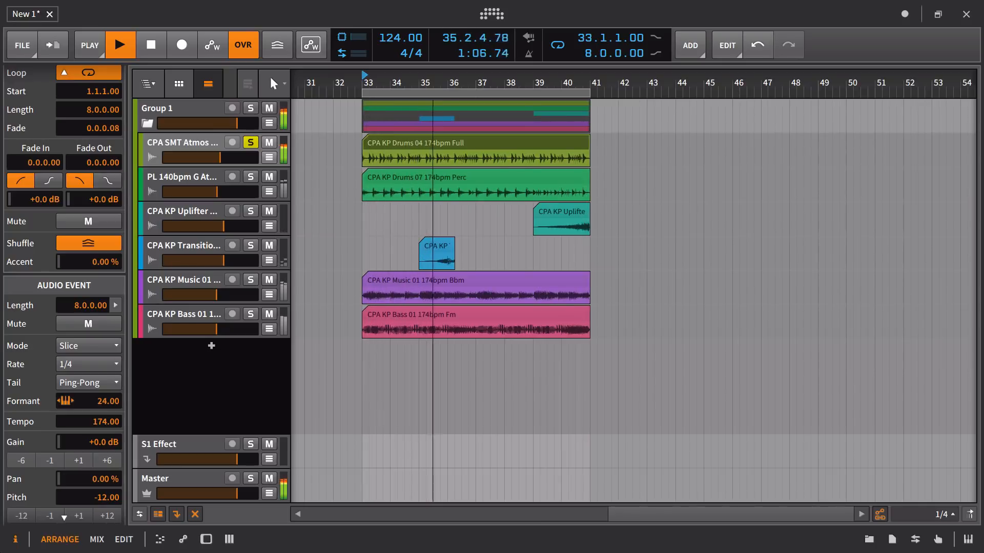
{"action": "left_click_drag", "start_coordinate": [100, 401], "coordinate": [100, 409]}
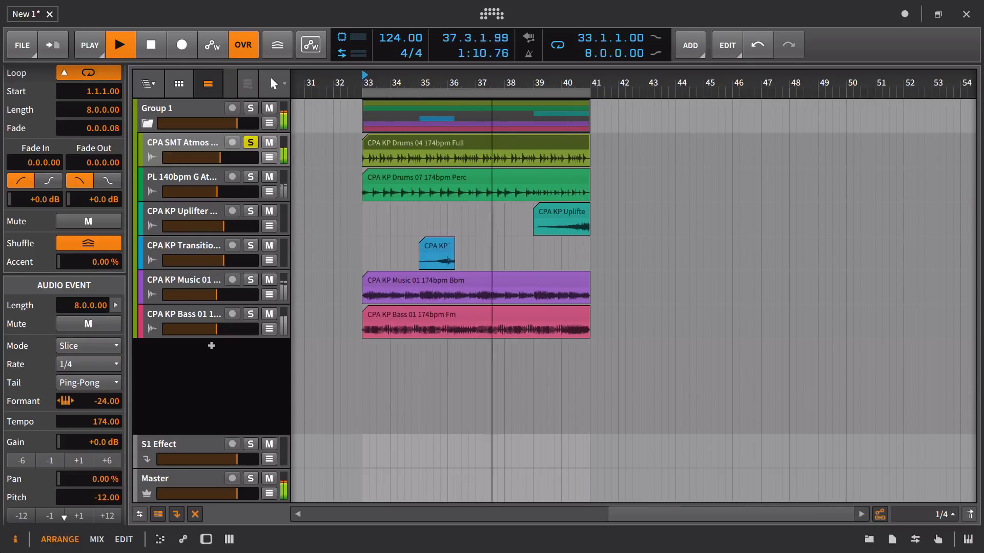
{"action": "left_click_drag", "start_coordinate": [98, 401], "coordinate": [93, 371]}
Set the drum clip's slice tail to Granular and its slice rate to 1/16.
{"action": "left_click", "coordinate": [94, 381]}
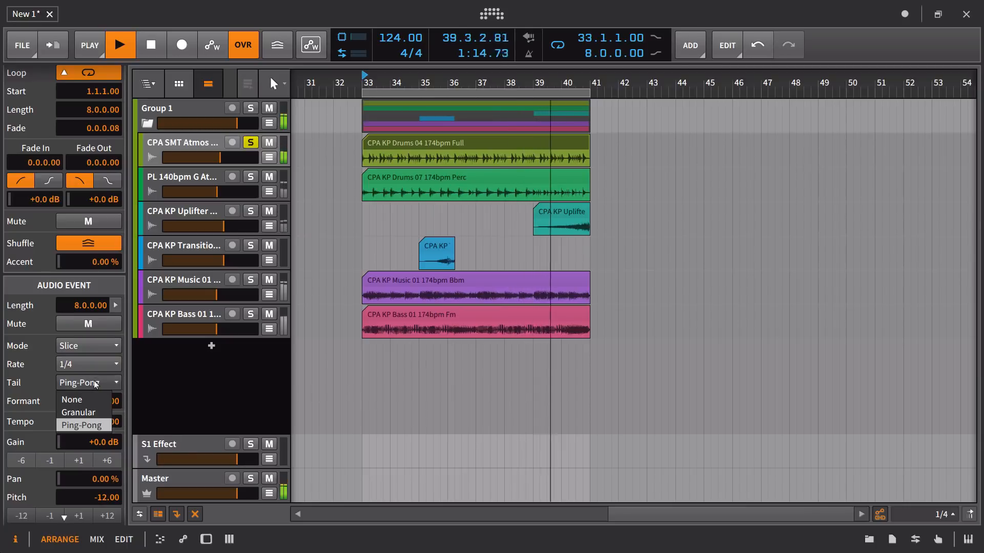
{"action": "left_click", "coordinate": [88, 411]}
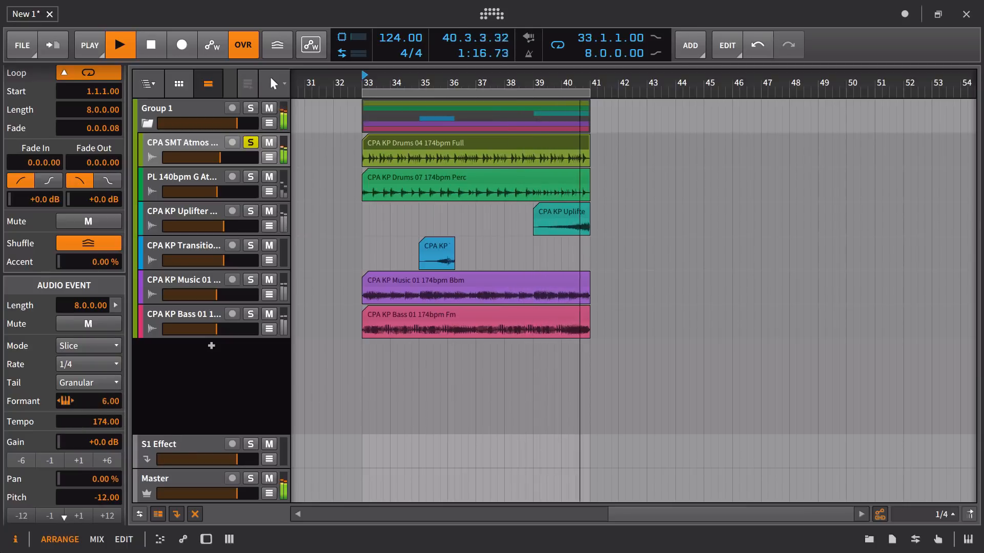
{"action": "left_click", "coordinate": [82, 367]}
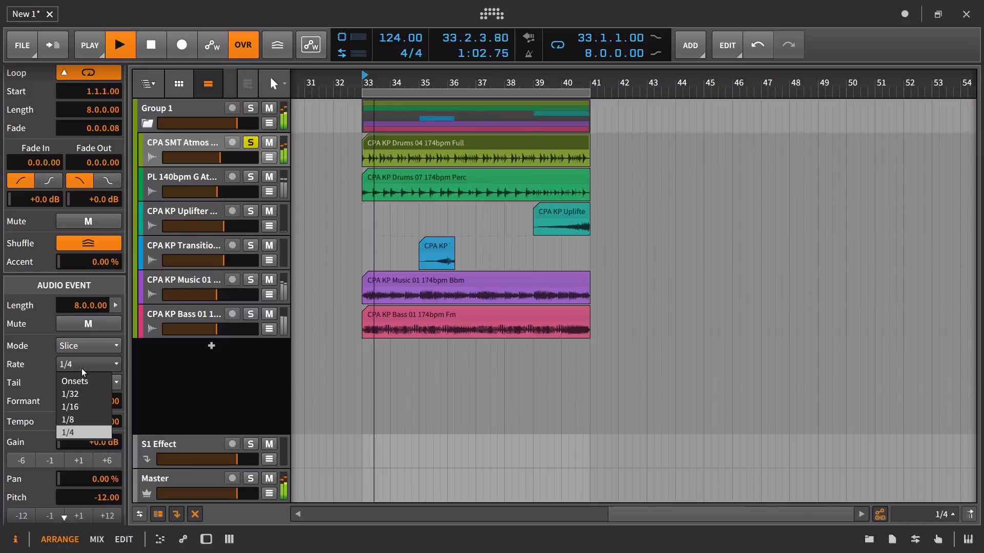
{"action": "left_click", "coordinate": [81, 407]}
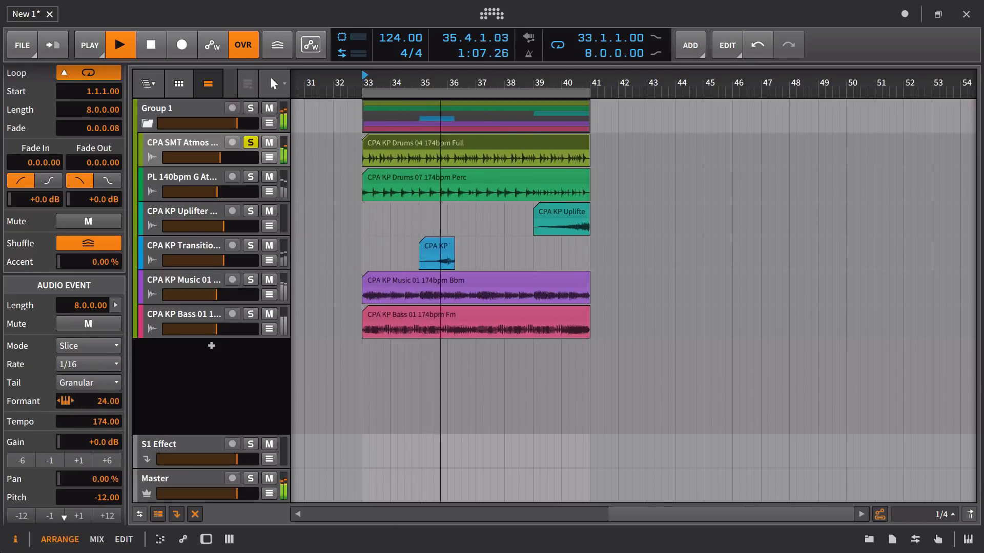
Sweep the drum clip's formant down to -14 and try a slice rate of 1/32, settling on 1/4.
{"action": "left_click_drag", "start_coordinate": [102, 402], "coordinate": [102, 387]}
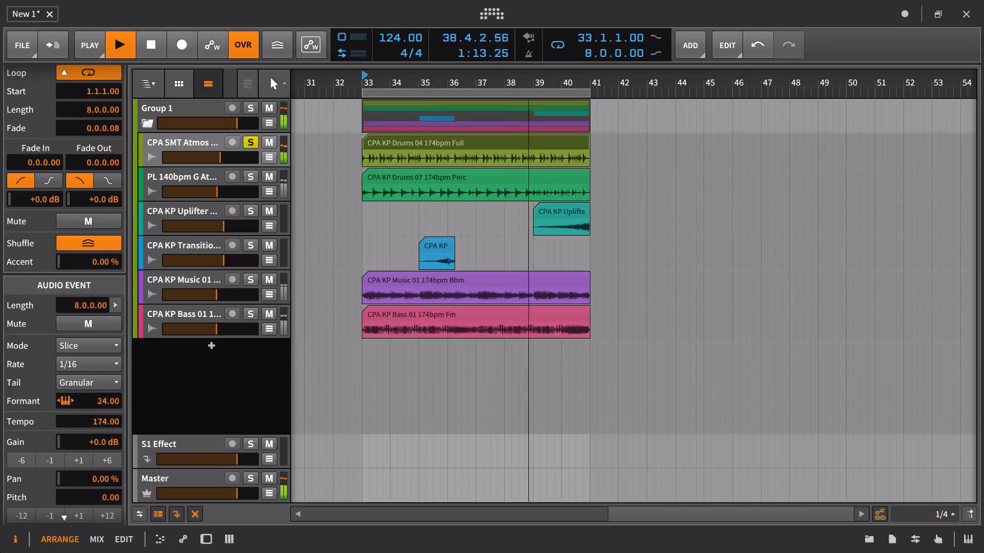
{"action": "left_click_drag", "start_coordinate": [103, 402], "coordinate": [103, 452]}
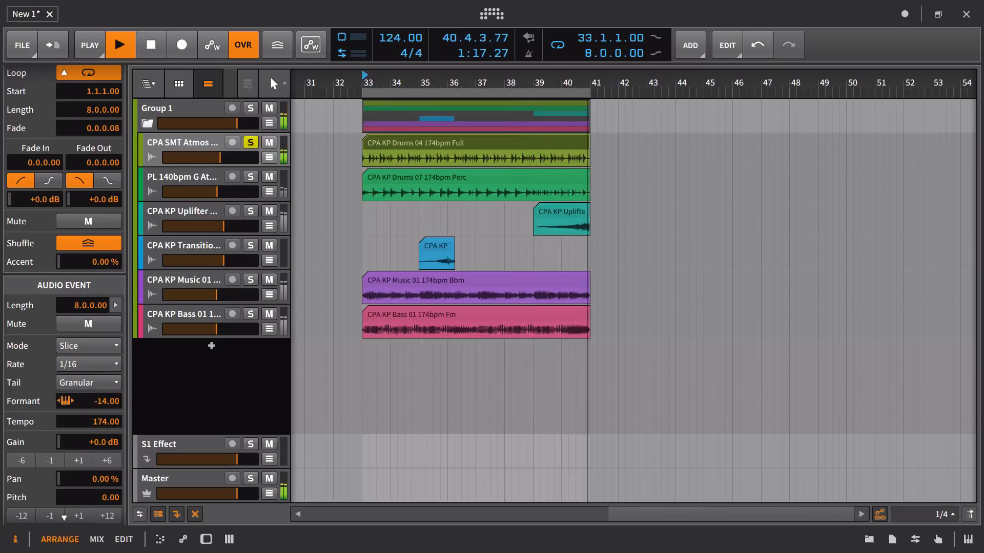
{"action": "left_click", "coordinate": [91, 369]}
{"action": "left_click", "coordinate": [85, 392]}
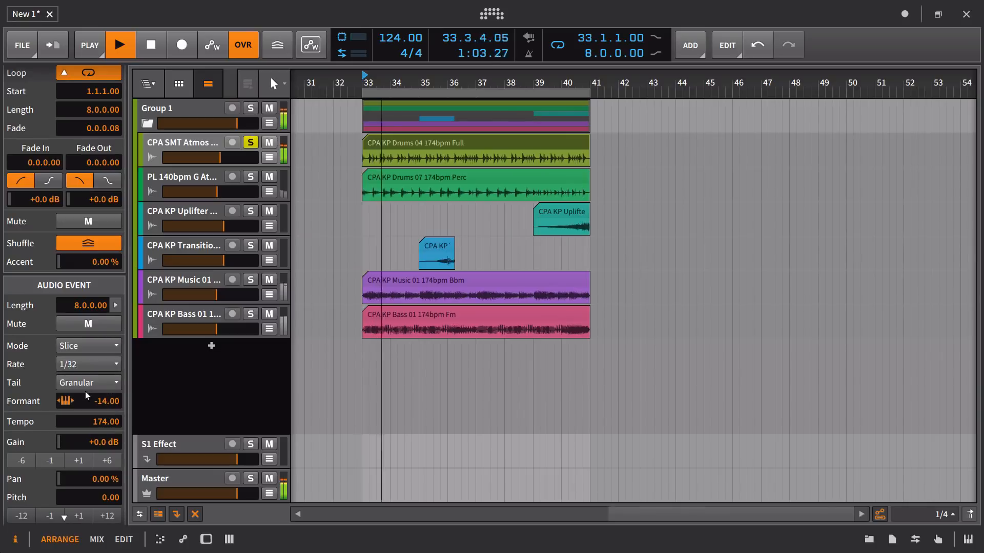
{"action": "left_click", "coordinate": [86, 364]}
{"action": "left_click", "coordinate": [87, 433]}
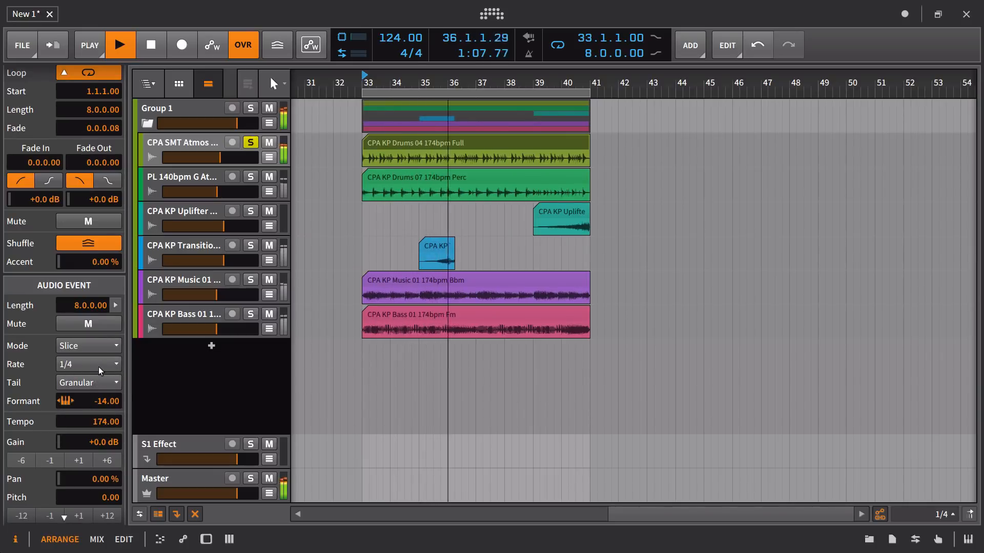
Unsolo the CPA SMT Atmos track to hear the sliced drums in the full mix, and solo it again.
{"action": "left_click", "coordinate": [251, 142]}
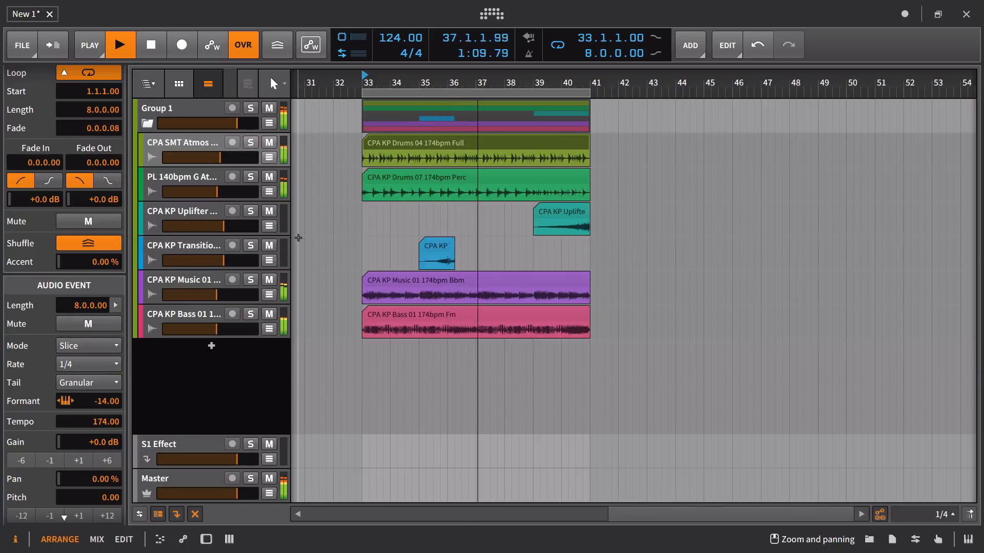
{"action": "left_click", "coordinate": [251, 144]}
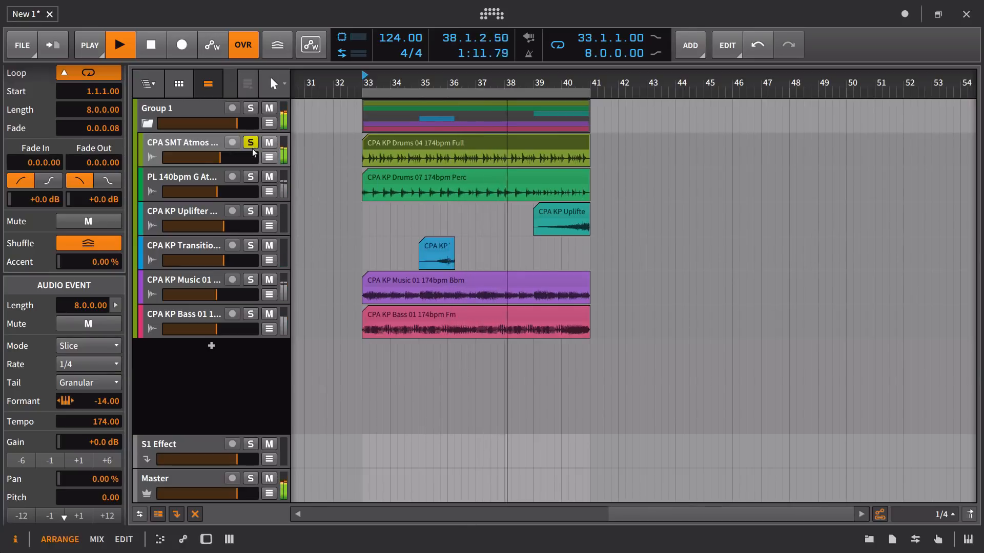
Compare slice rates of 1/8 and 1/16 on the drum clip, settling on 1/8.
{"action": "left_click", "coordinate": [95, 364]}
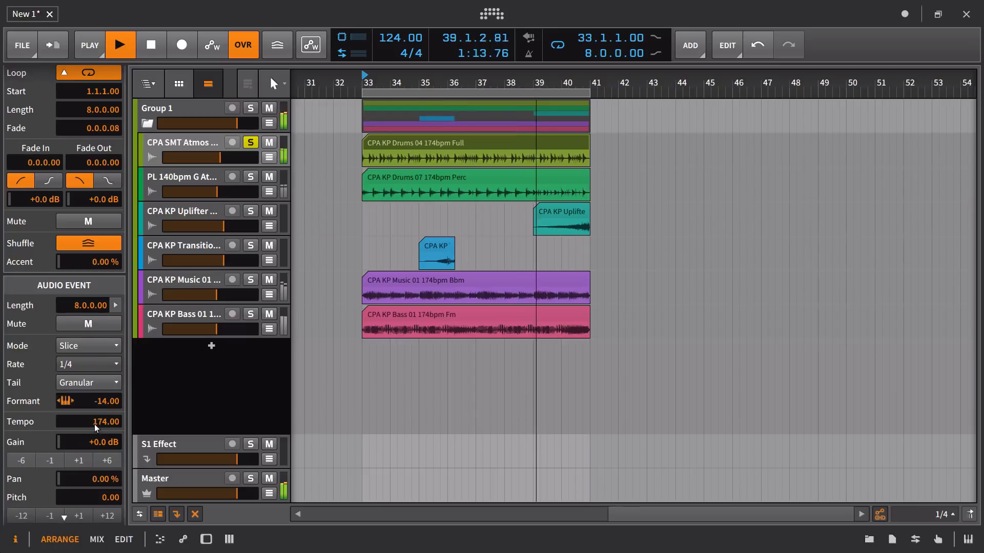
{"action": "left_click", "coordinate": [94, 421]}
{"action": "left_click", "coordinate": [112, 365]}
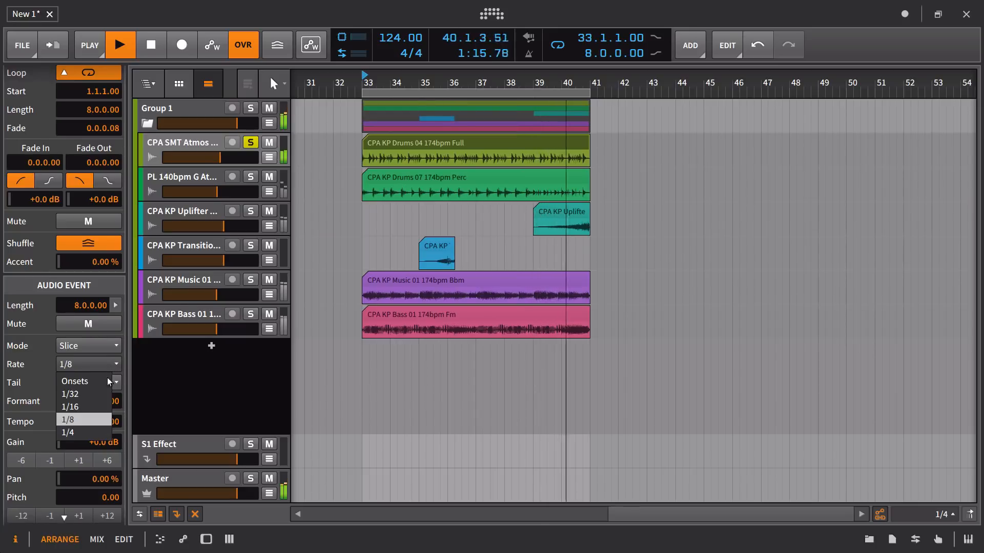
{"action": "left_click", "coordinate": [82, 407]}
{"action": "left_click", "coordinate": [97, 364]}
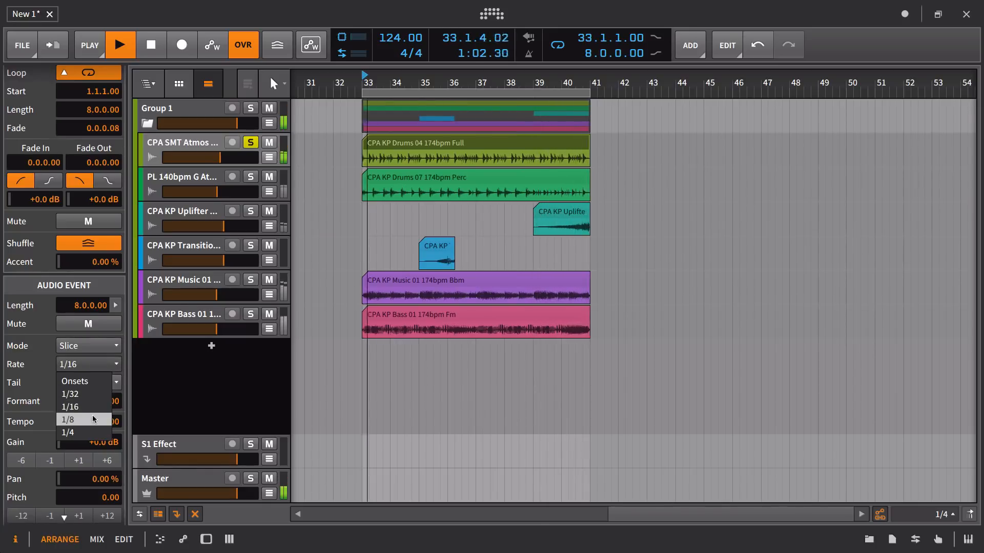
{"action": "left_click", "coordinate": [82, 419]}
Set the slice tail to Ping-Pong and switch the drum clip's stretch mode to Cyclic.
{"action": "left_click", "coordinate": [101, 387]}
{"action": "left_click", "coordinate": [106, 383]}
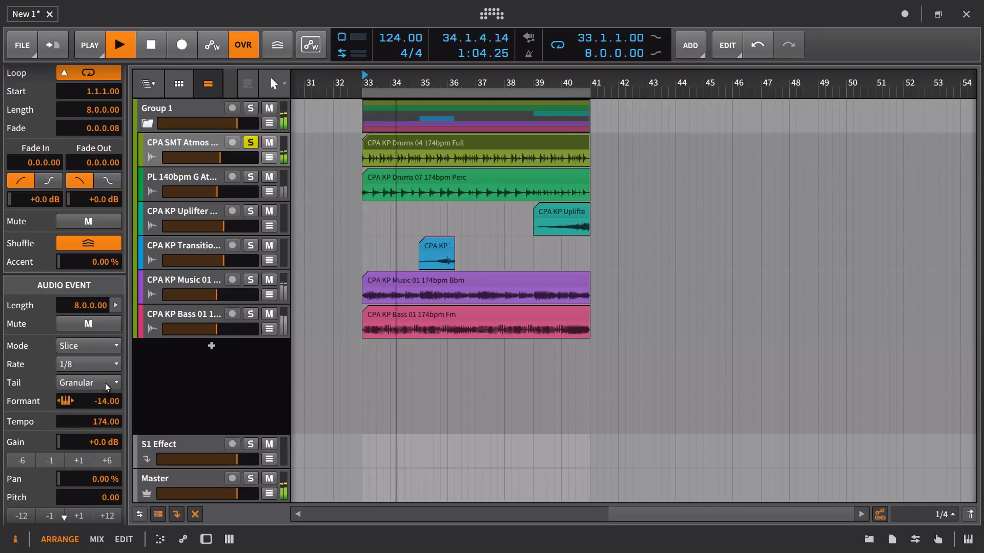
{"action": "left_click", "coordinate": [105, 384]}
{"action": "left_click", "coordinate": [93, 427]}
{"action": "left_click", "coordinate": [105, 346]}
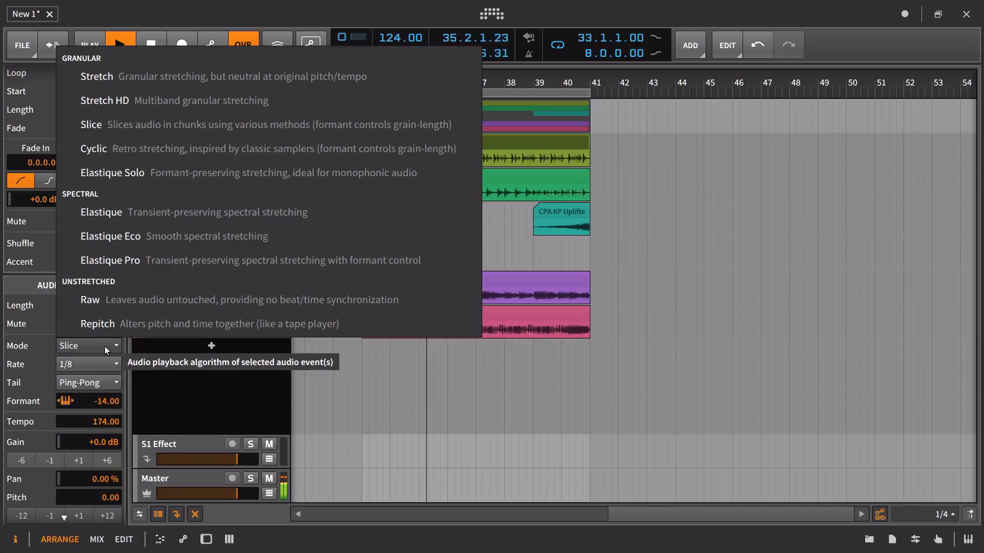
{"action": "left_click", "coordinate": [185, 152]}
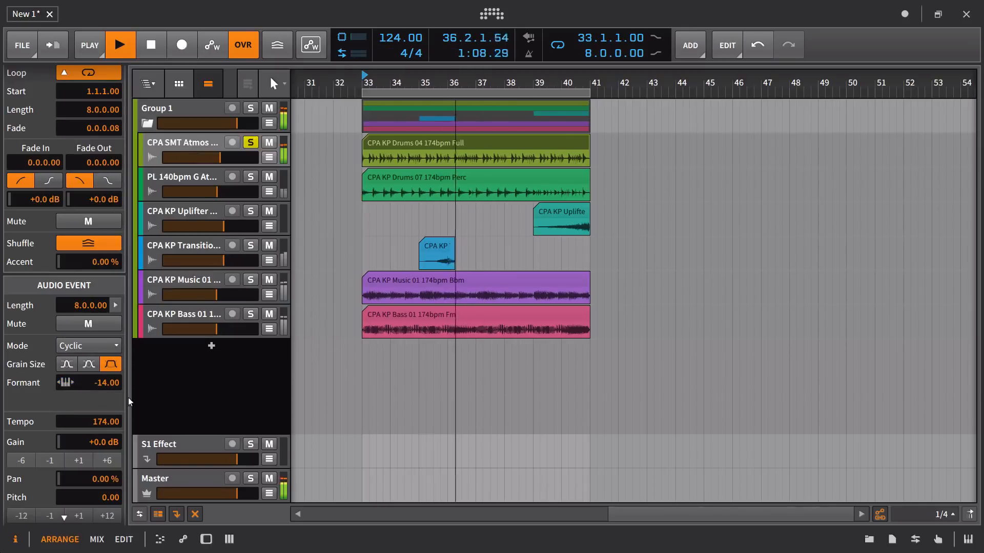
Reset the drum clip's formant to 0 and lower its pitch to -12.
{"action": "left_click", "coordinate": [107, 343]}
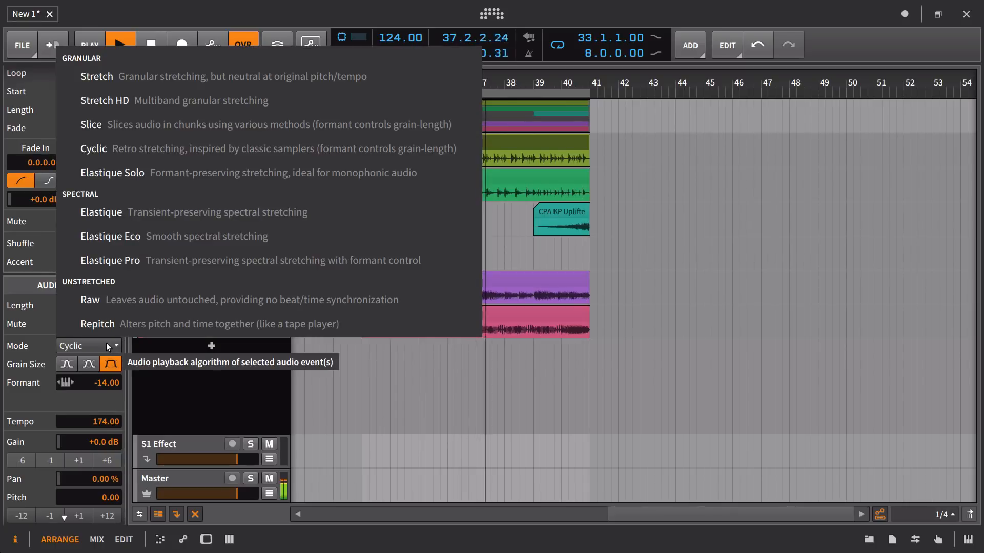
{"action": "left_click", "coordinate": [106, 346]}
{"action": "double_click", "coordinate": [114, 382]}
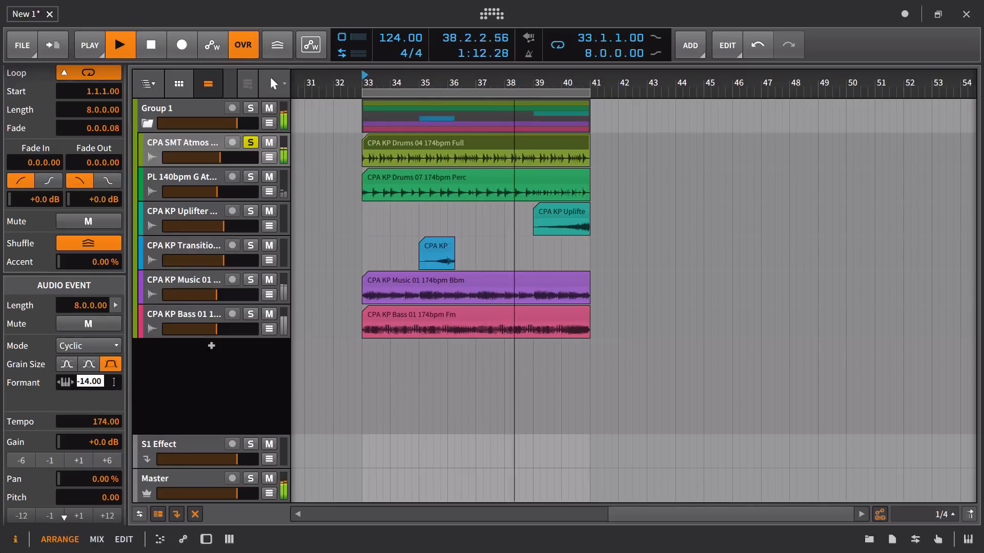
{"action": "key", "text": "Return"}
{"action": "left_click", "coordinate": [21, 516]}
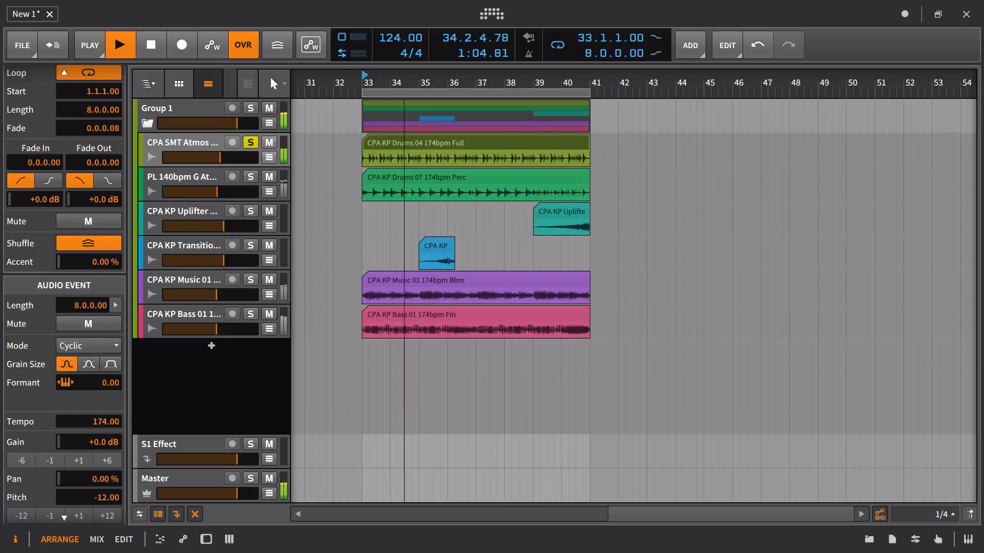
Give the drum clip the medium grain size with formant 12 and raise its track volume to about -1.3 dB.
{"action": "left_click", "coordinate": [109, 365]}
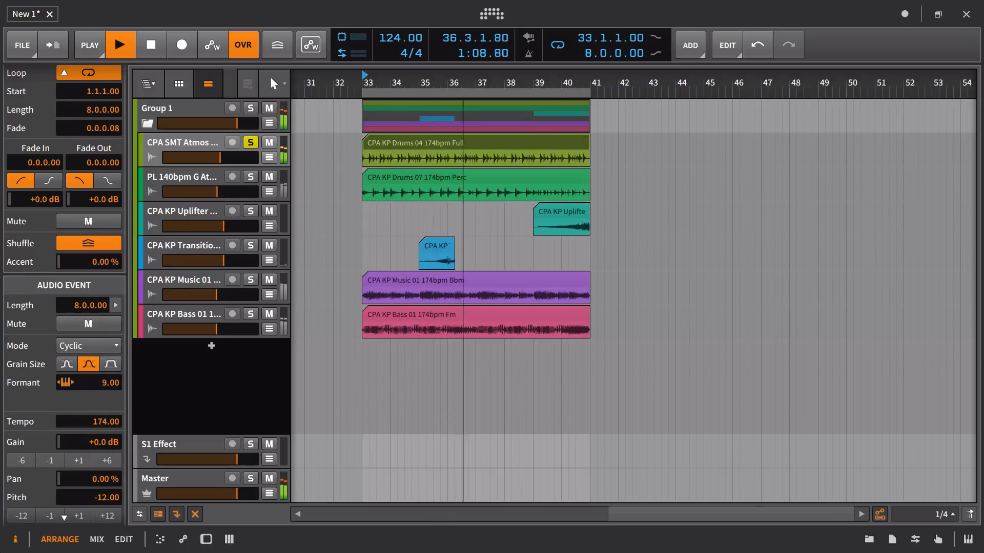
{"action": "left_click_drag", "start_coordinate": [105, 383], "coordinate": [105, 379]}
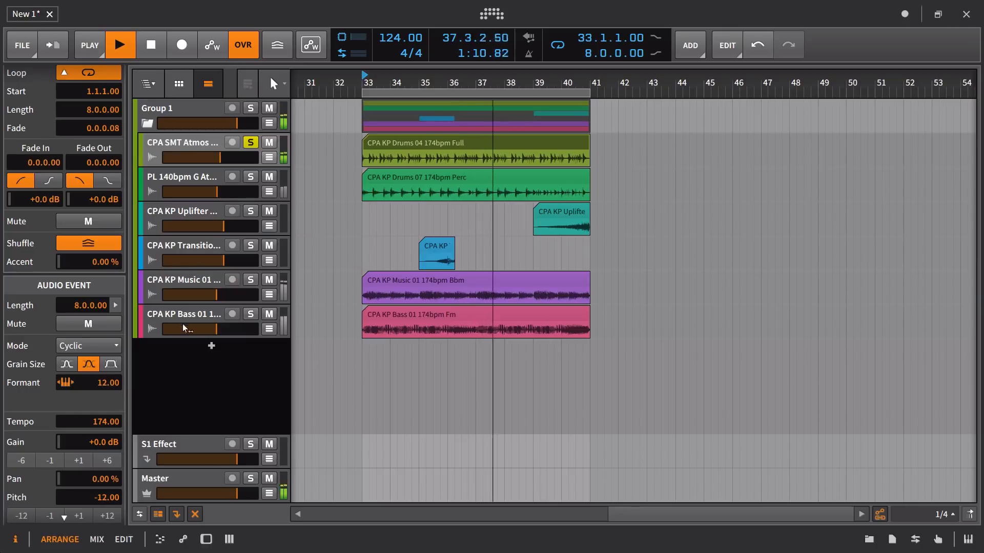
{"action": "left_click_drag", "start_coordinate": [220, 158], "coordinate": [234, 158]}
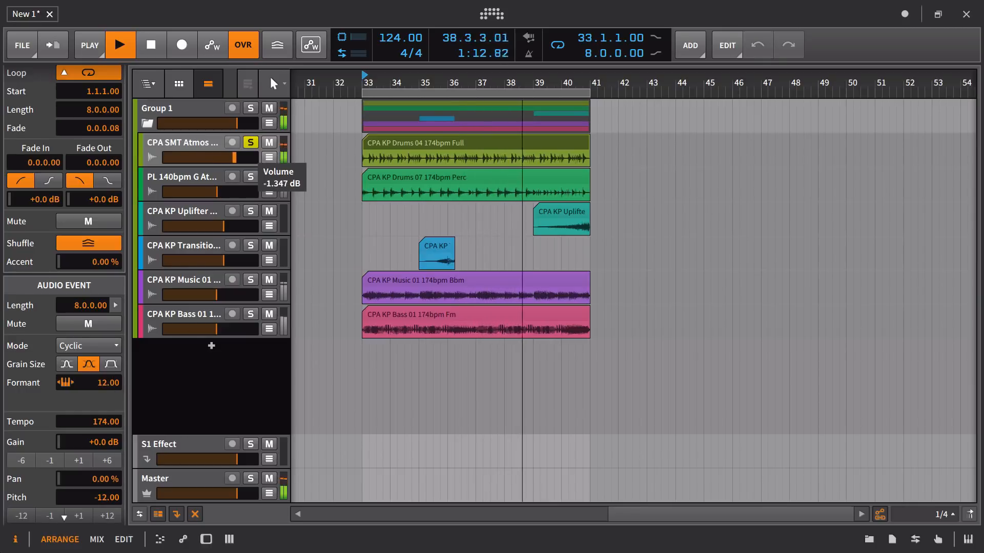
Raise the drum clip's pitch in semitone steps up to 6.
{"action": "left_click", "coordinate": [81, 516]}
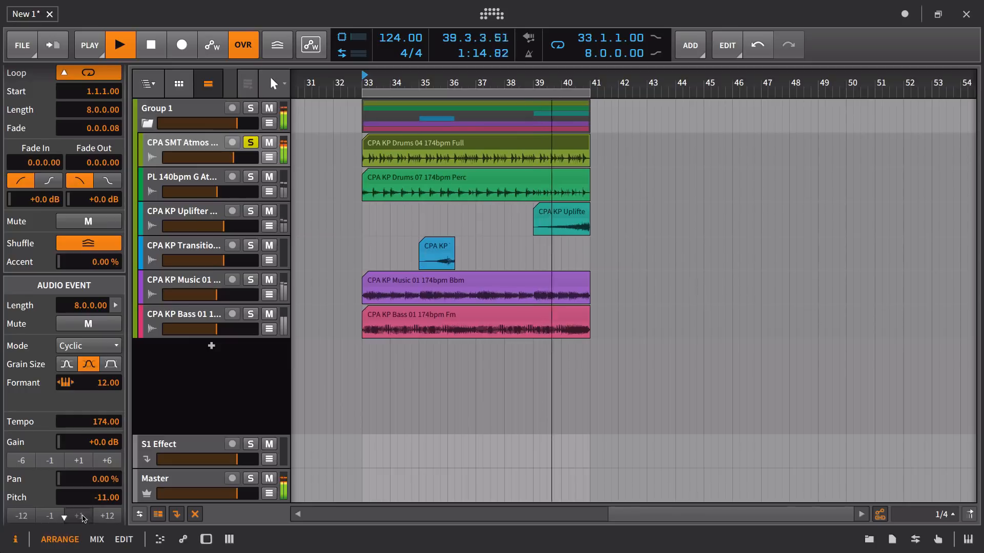
{"action": "left_click", "coordinate": [81, 516]}
{"action": "left_click", "coordinate": [81, 516]}
{"action": "triple_click", "coordinate": [82, 517]}
{"action": "triple_click", "coordinate": [83, 517]}
{"action": "triple_click", "coordinate": [84, 517]}
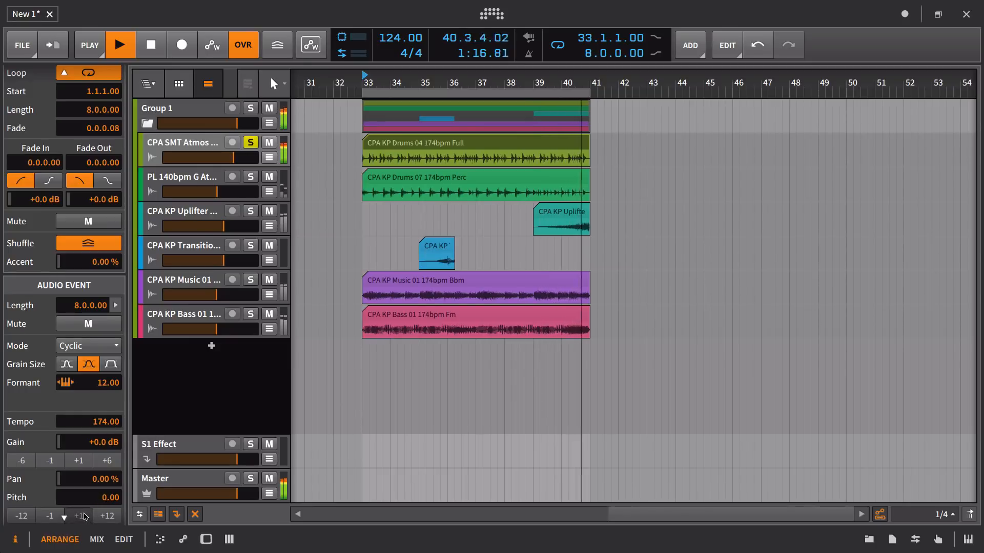
{"action": "triple_click", "coordinate": [84, 517]}
{"action": "triple_click", "coordinate": [84, 516]}
Choose the first grain size for the drum clip and sweep its formant up to 24, settling on 6.
{"action": "mouse_move", "coordinate": [109, 385]}
{"action": "left_mouse_down"}
{"action": "mouse_move", "coordinate": [109, 437]}
{"action": "mouse_move", "coordinate": [109, 349]}
{"action": "mouse_move", "coordinate": [109, 386]}
{"action": "left_mouse_up"}
{"action": "left_click", "coordinate": [110, 365]}
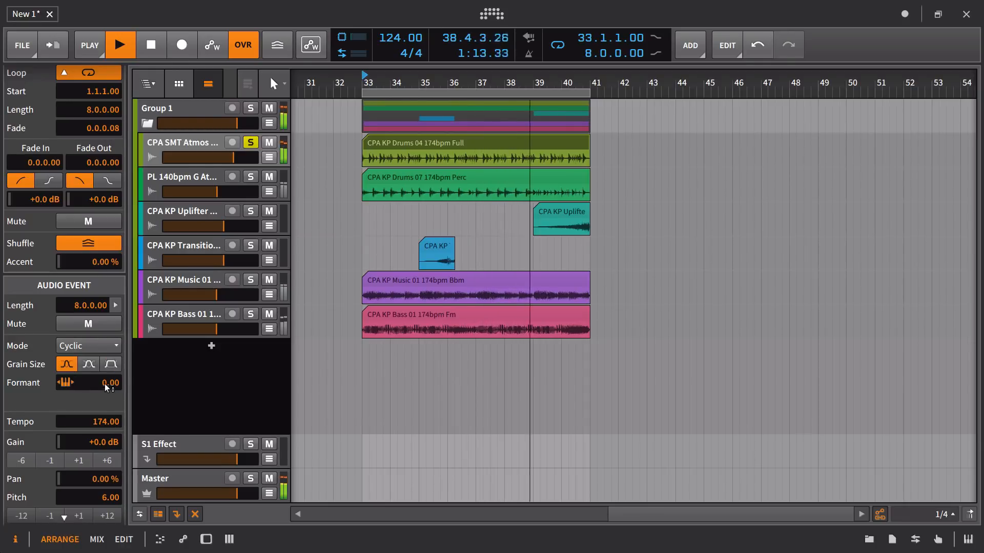
{"action": "left_click_drag", "start_coordinate": [109, 383], "coordinate": [109, 353]}
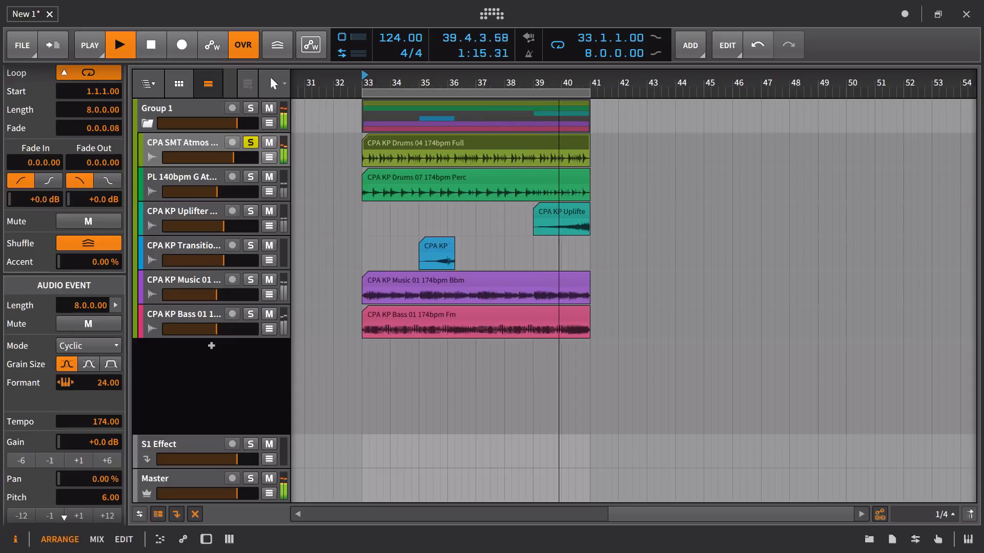
{"action": "left_click_drag", "start_coordinate": [110, 412], "coordinate": [109, 369]}
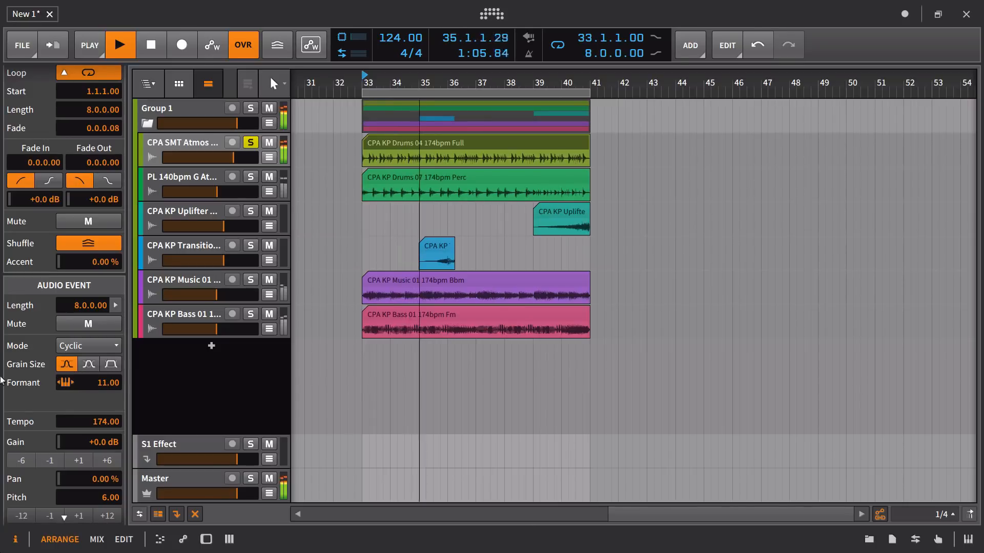
{"action": "left_click_drag", "start_coordinate": [109, 383], "coordinate": [109, 399]}
Open the drum clip in the detail editor and show its formant envelope, resizing the editor to inspect it.
{"action": "double_click", "coordinate": [382, 146]}
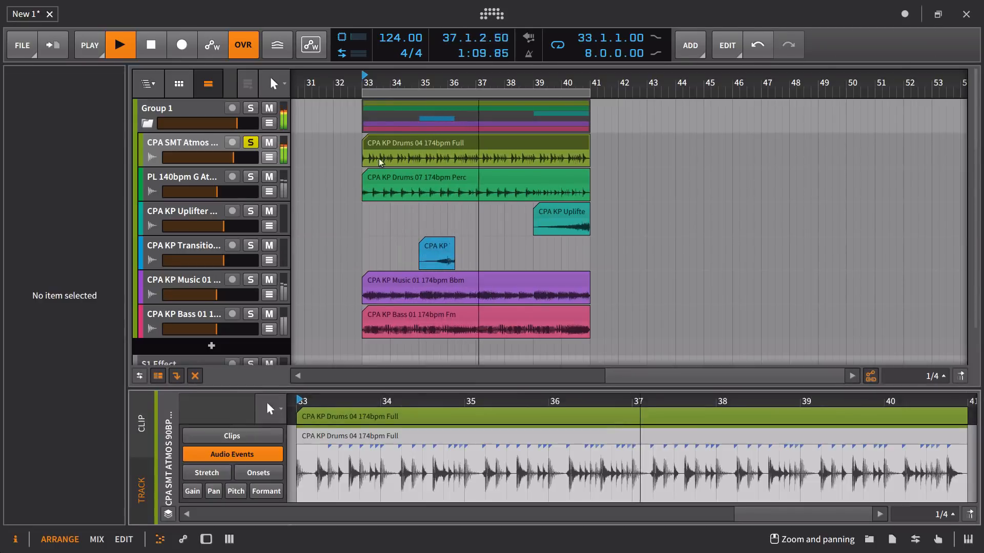
{"action": "left_click", "coordinate": [266, 492]}
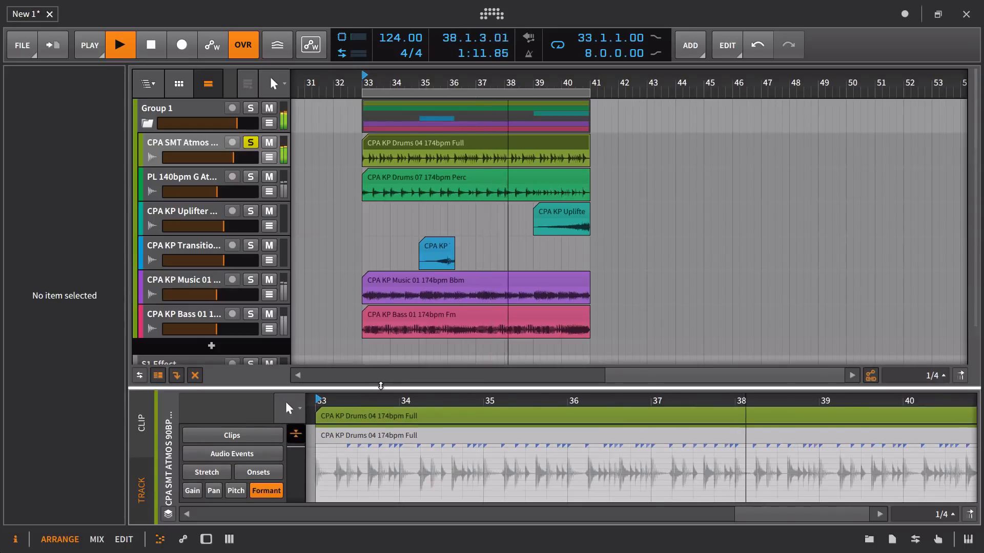
{"action": "left_click_drag", "start_coordinate": [380, 388], "coordinate": [382, 258]}
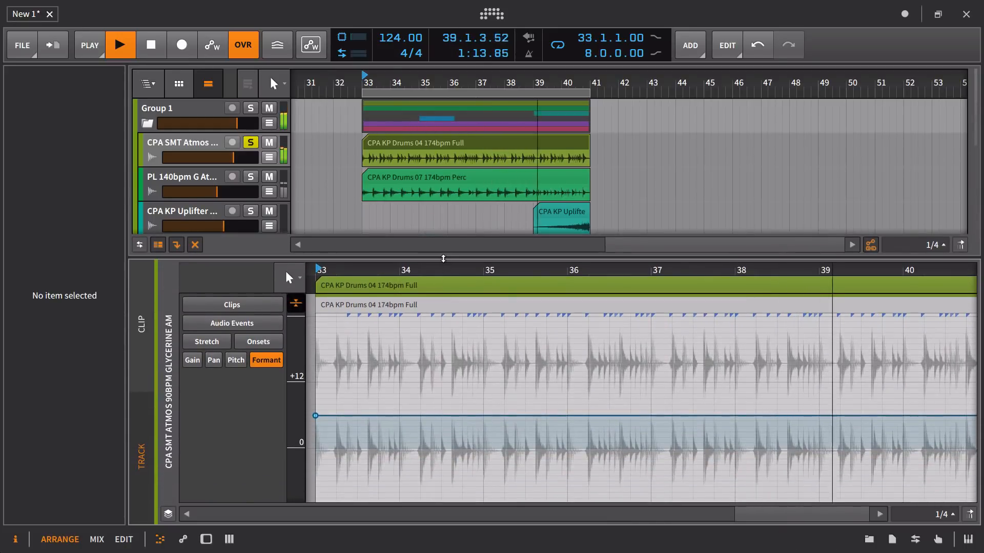
{"action": "left_click_drag", "start_coordinate": [443, 258], "coordinate": [426, 348]}
Reselect the drum clip on the CPA SMT Atmos track and switch its stretch mode to Elastique Solo.
{"action": "double_click", "coordinate": [204, 145]}
{"action": "left_click", "coordinate": [205, 145]}
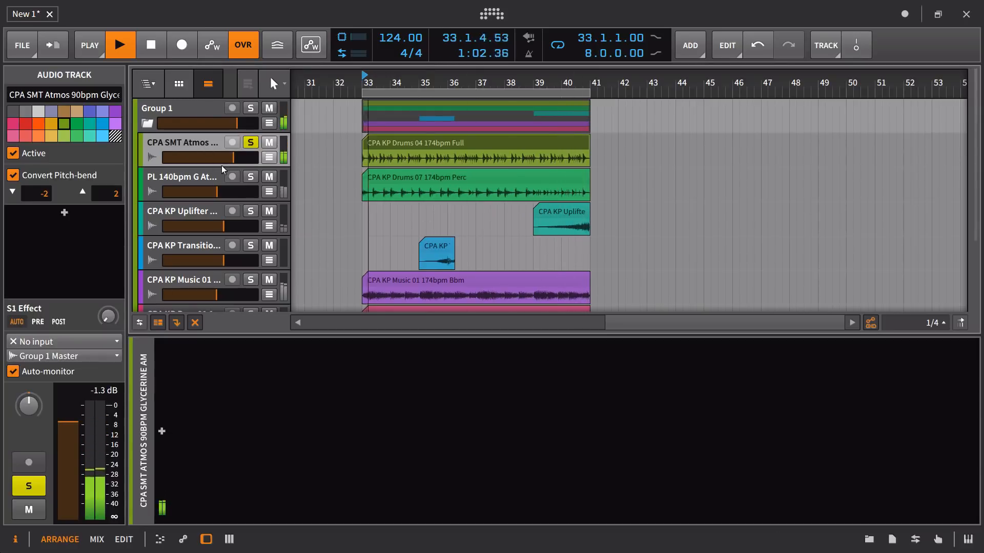
{"action": "left_click", "coordinate": [381, 150]}
{"action": "double_click", "coordinate": [381, 151]}
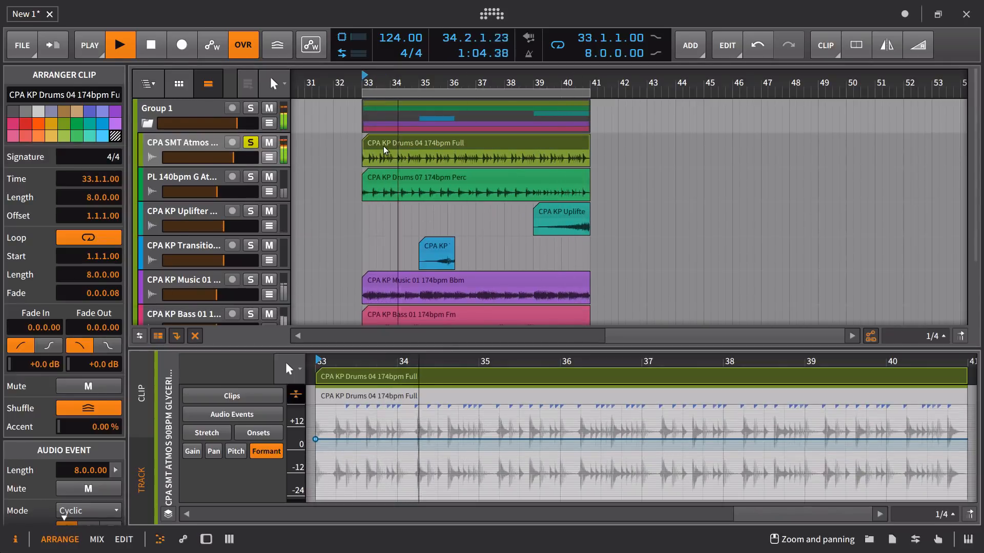
{"action": "scroll", "coordinate": [88, 472], "scroll_direction": "down", "scroll_amount": 5}
{"action": "left_click", "coordinate": [88, 370]}
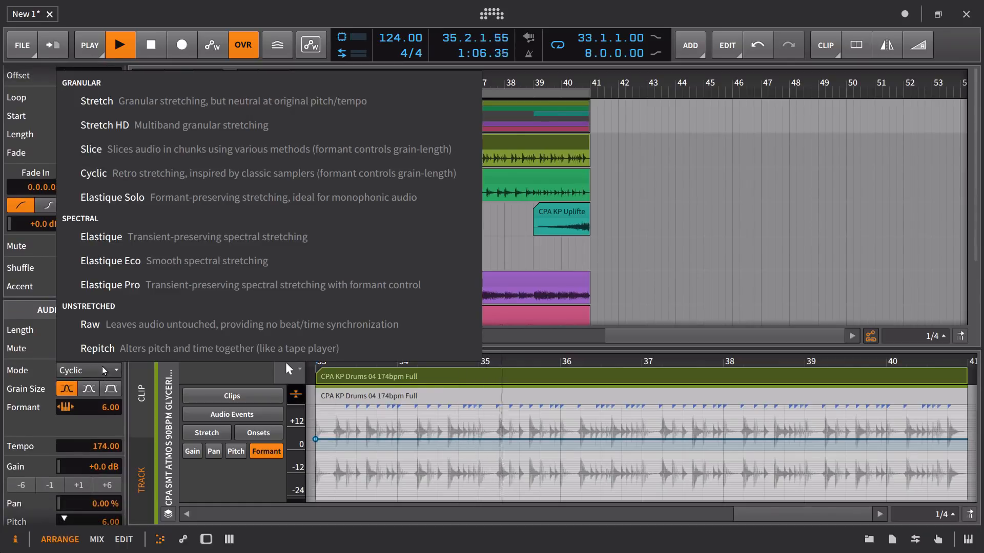
{"action": "left_click", "coordinate": [129, 197]}
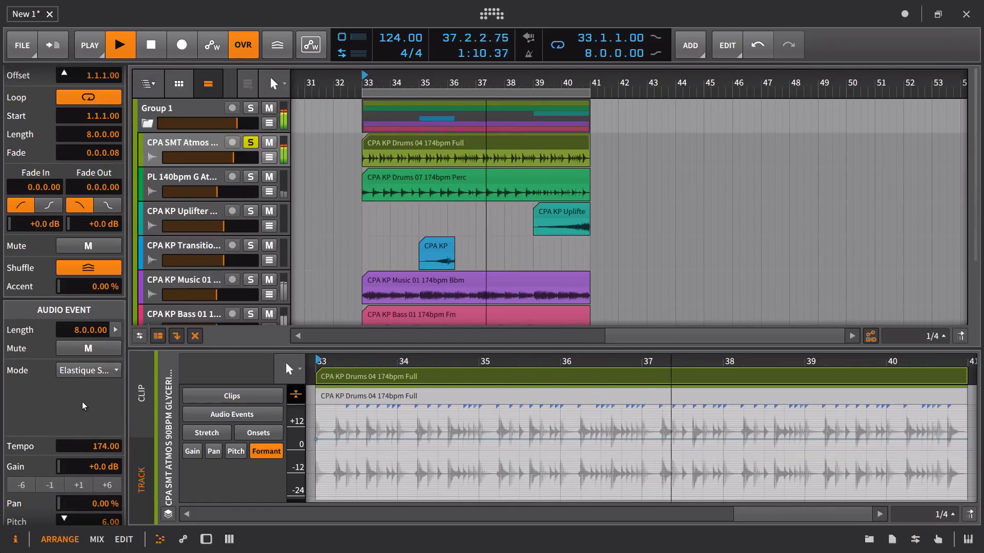
Close the detail editor and lower the drum clip's pitch in semitone steps to 0.
{"action": "scroll", "coordinate": [99, 497], "scroll_direction": "down", "scroll_amount": 1}
{"action": "scroll", "coordinate": [99, 497], "scroll_direction": "up", "scroll_amount": 1}
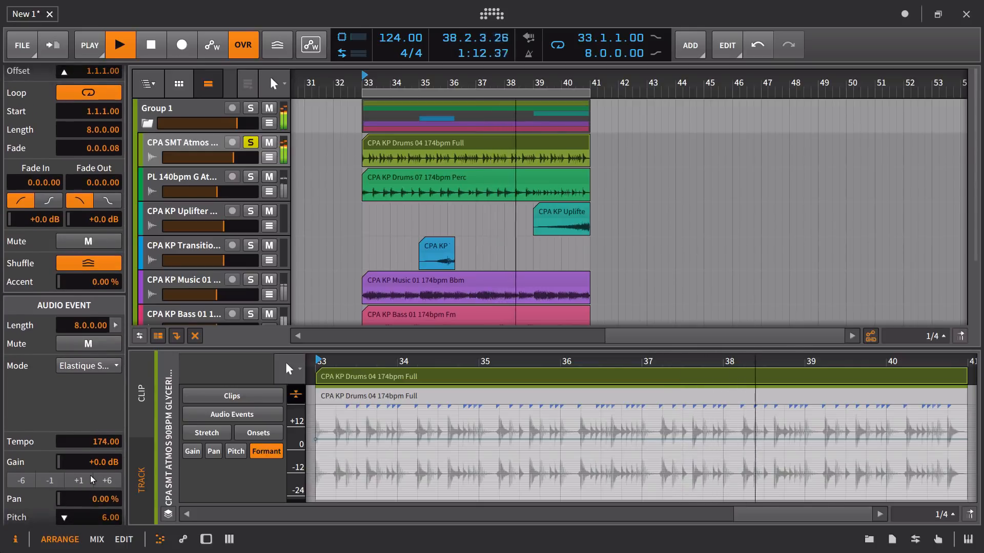
{"action": "left_click_drag", "start_coordinate": [261, 355], "coordinate": [255, 435]}
{"action": "scroll", "coordinate": [68, 497], "scroll_direction": "down", "scroll_amount": 1}
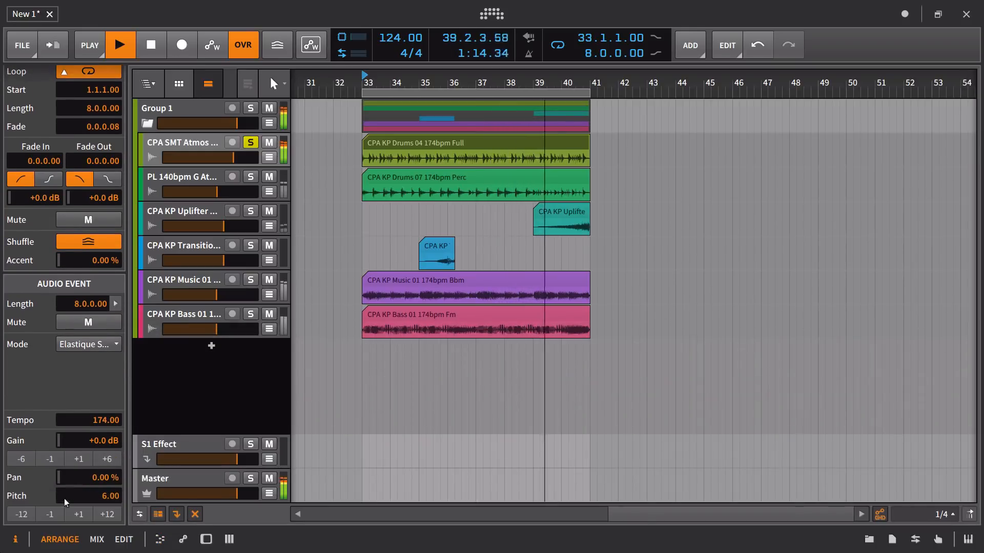
{"action": "left_click", "coordinate": [52, 515]}
{"action": "left_click", "coordinate": [53, 515]}
{"action": "left_click", "coordinate": [52, 515]}
{"action": "left_click", "coordinate": [52, 515]}
{"action": "left_click", "coordinate": [52, 515]}
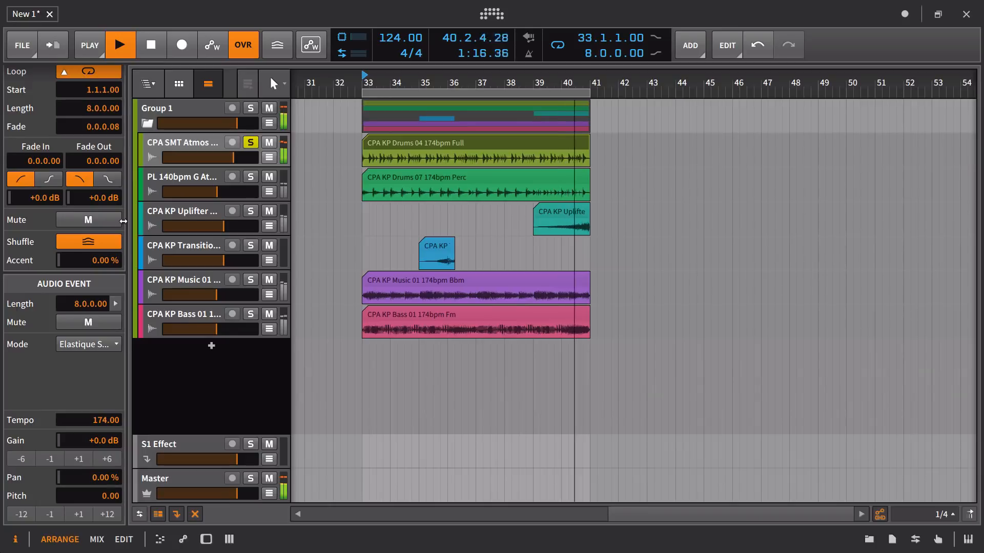
{"action": "scroll", "coordinate": [95, 238], "scroll_direction": "up", "scroll_amount": 3}
{"action": "scroll", "coordinate": [85, 219], "scroll_direction": "down", "scroll_amount": 3}
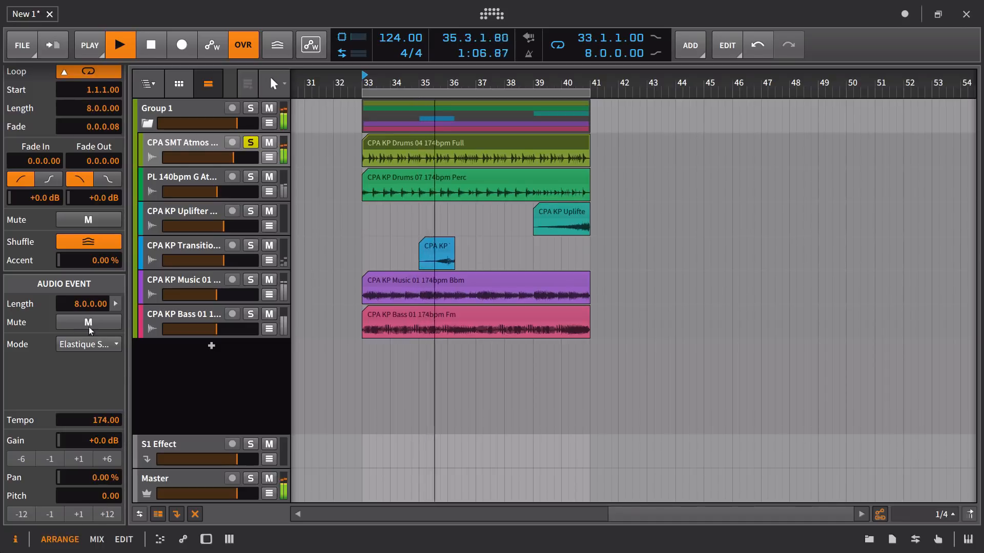
Try the Elastique stretch mode on the drum clip with the project tempo at 174, returning the tempo to 124.
{"action": "left_click", "coordinate": [88, 342]}
{"action": "left_click", "coordinate": [143, 210]}
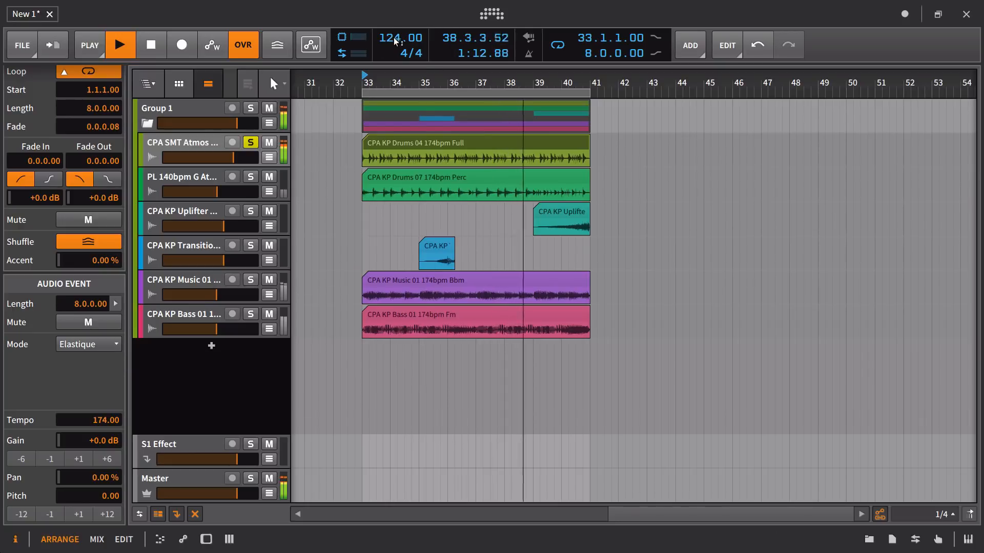
{"action": "left_click_drag", "start_coordinate": [395, 41], "coordinate": [395, 18]}
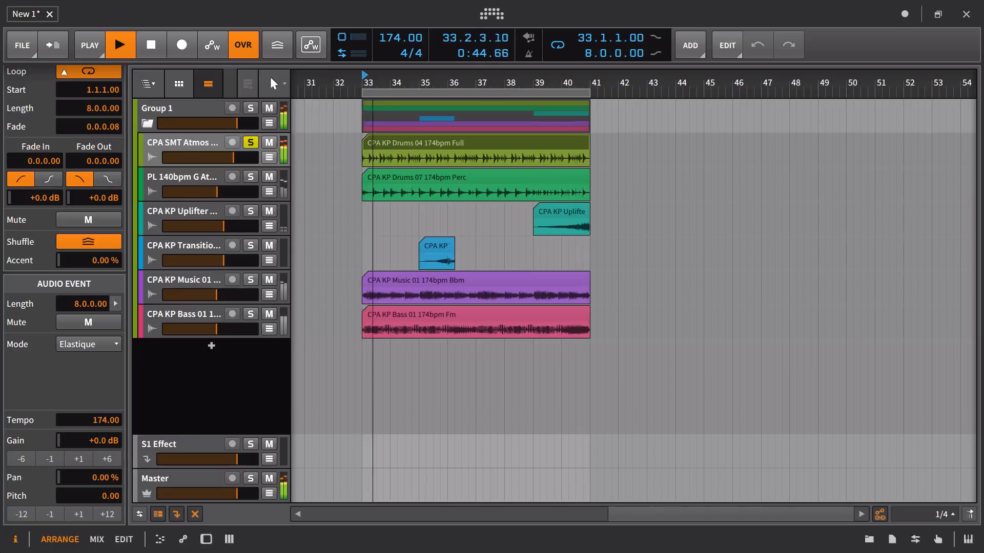
{"action": "left_click_drag", "start_coordinate": [395, 41], "coordinate": [395, 66]}
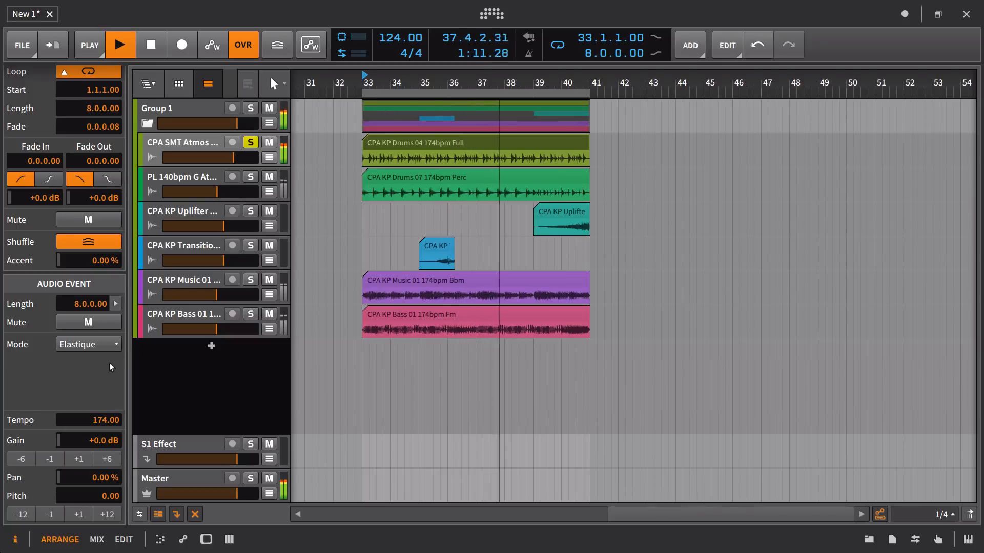
Try Elastique Eco on the drum clip, settle on Elastique Pro, and set its formant to 0.
{"action": "left_click", "coordinate": [100, 347]}
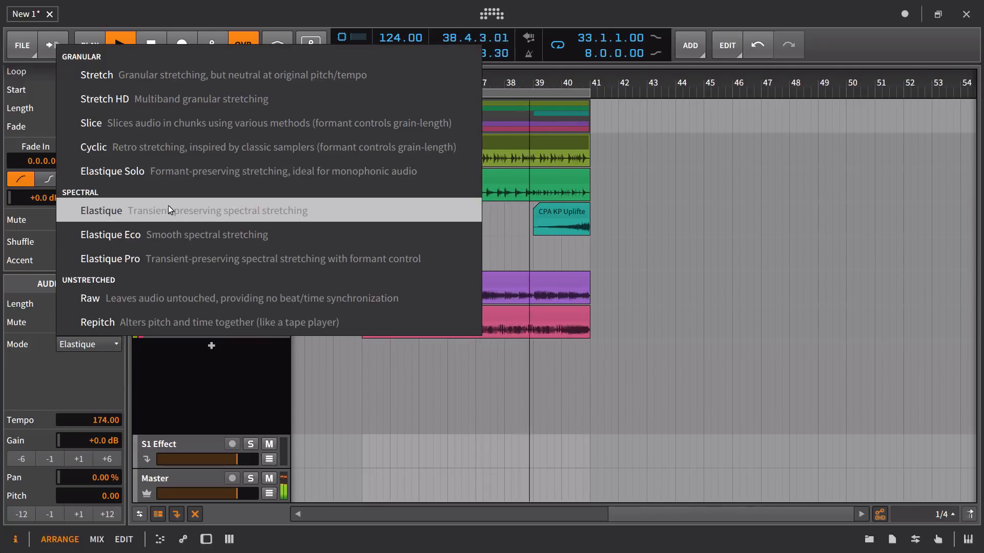
{"action": "left_click", "coordinate": [148, 228]}
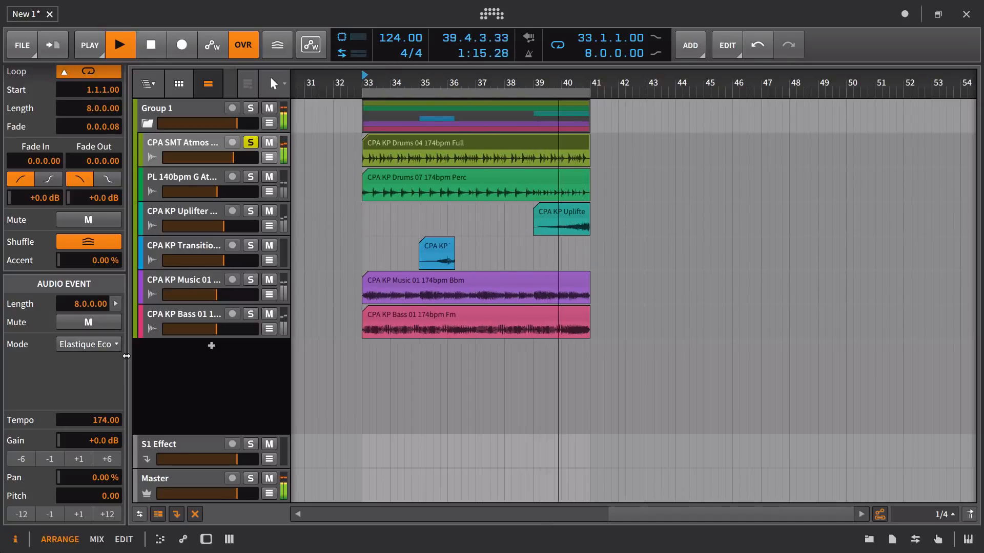
{"action": "left_click", "coordinate": [107, 344]}
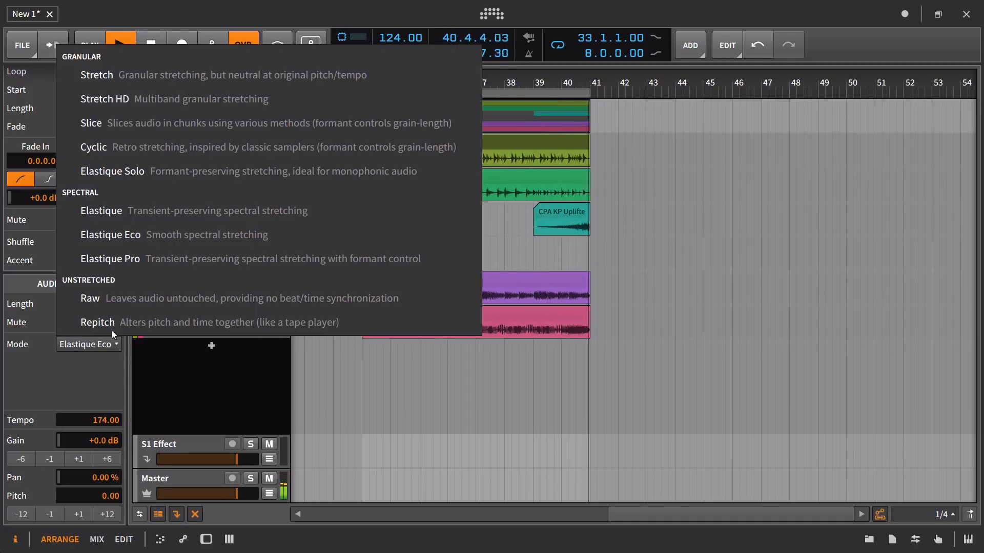
{"action": "left_click", "coordinate": [146, 262]}
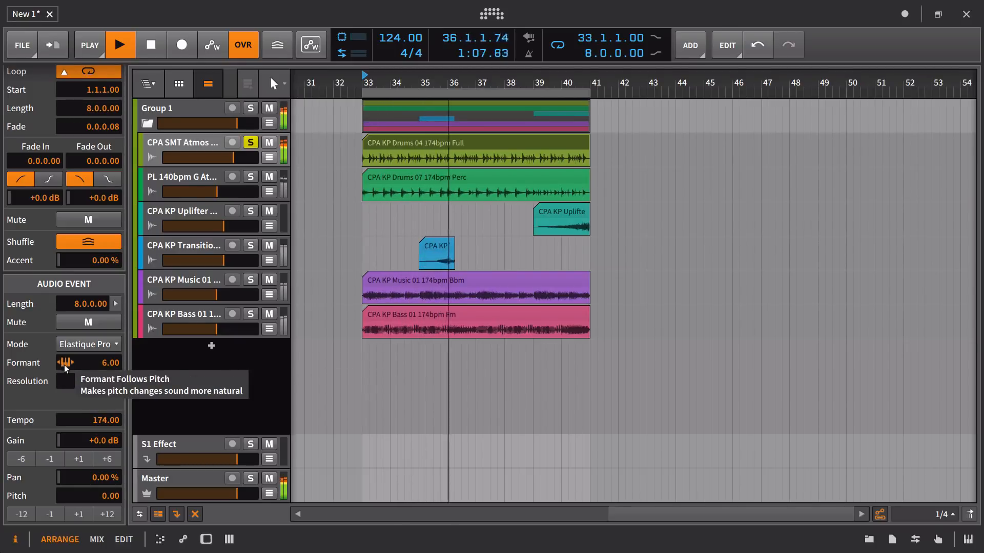
{"action": "left_click_drag", "start_coordinate": [104, 364], "coordinate": [104, 406]}
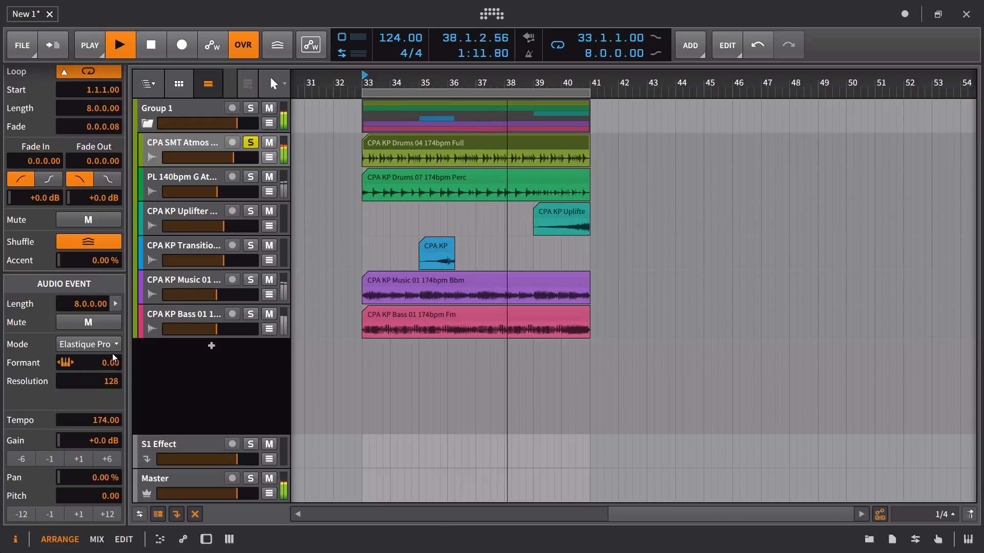
Review the stretch modes for the drum clip on the CPA SMT Atmos track, stop playback, and switch the clip to Elastique.
{"action": "left_click", "coordinate": [111, 343]}
{"action": "left_click", "coordinate": [110, 344]}
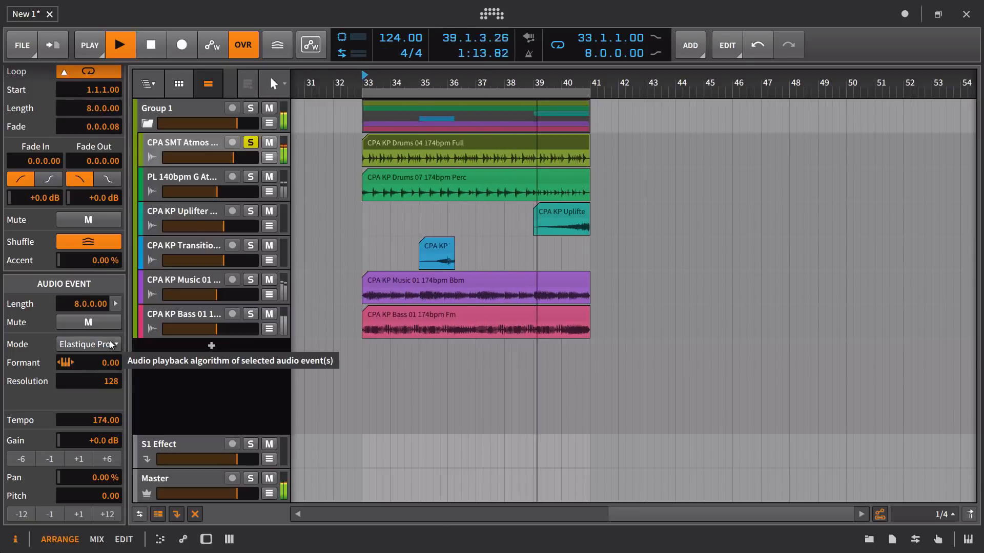
{"action": "left_click", "coordinate": [110, 343]}
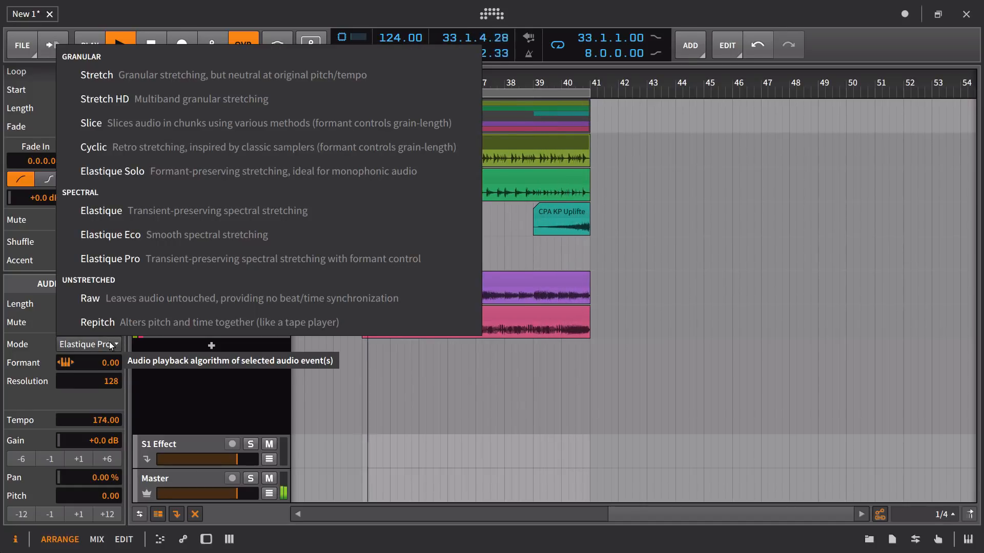
{"action": "left_click", "coordinate": [111, 345]}
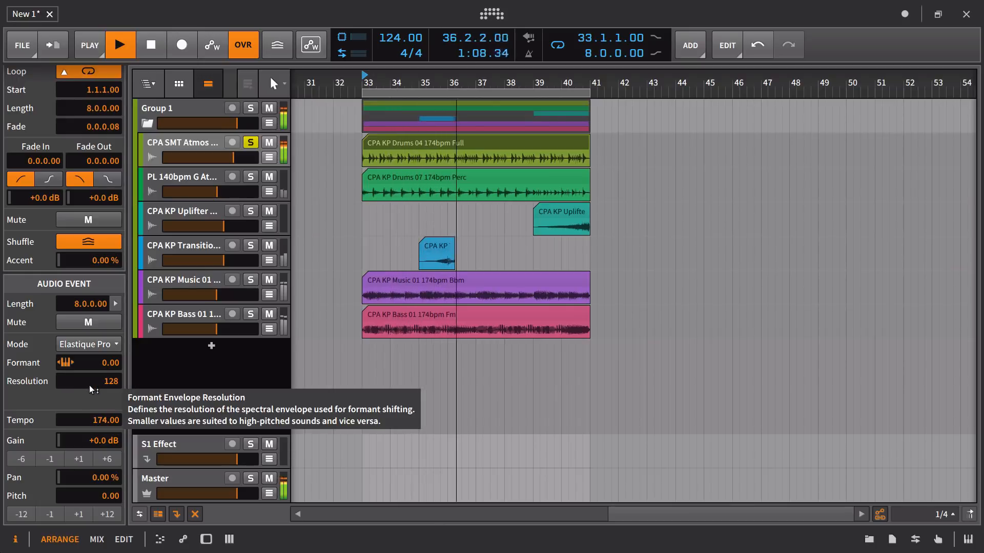
{"action": "key", "text": "space"}
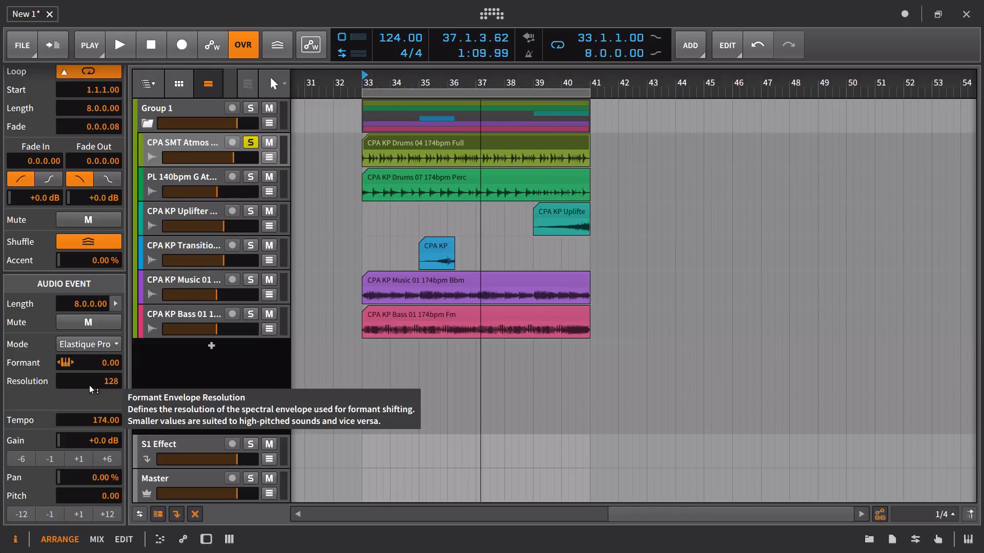
{"action": "left_click", "coordinate": [114, 347]}
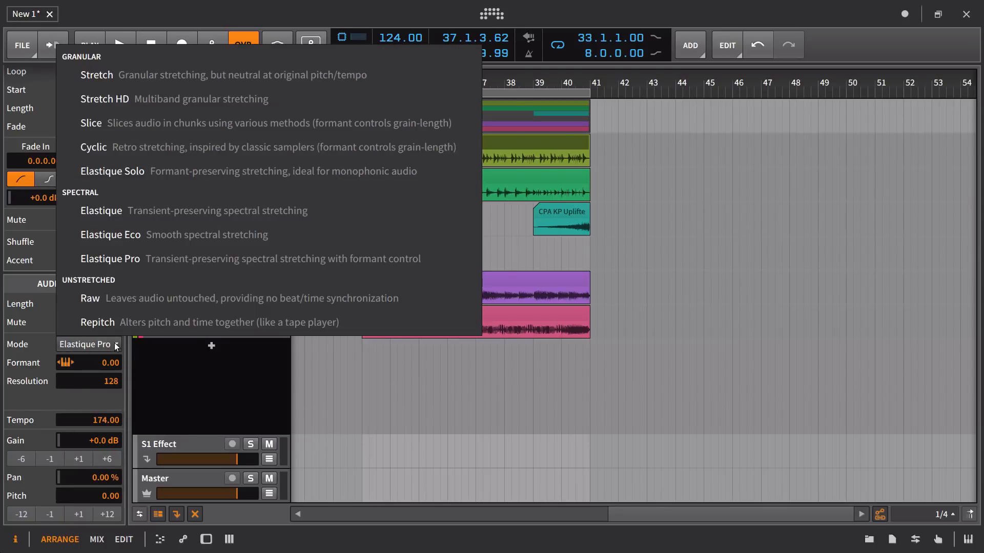
{"action": "left_click", "coordinate": [171, 211]}
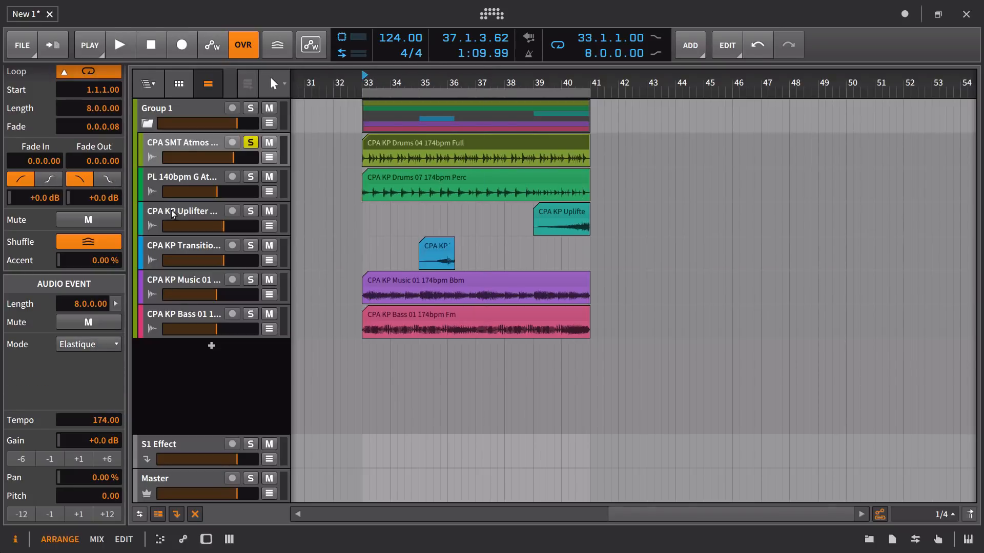
Play with only the PL 140bpm percussion track soloed and try Elastique Eco on its clip, settling on Elastique.
{"action": "key", "text": "space"}
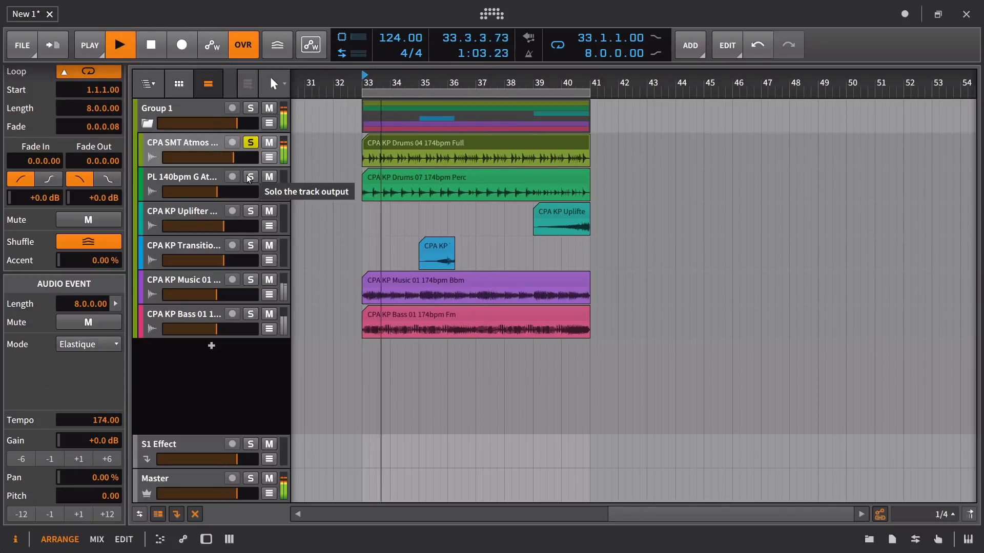
{"action": "left_click", "coordinate": [250, 177]}
{"action": "left_click", "coordinate": [377, 171]}
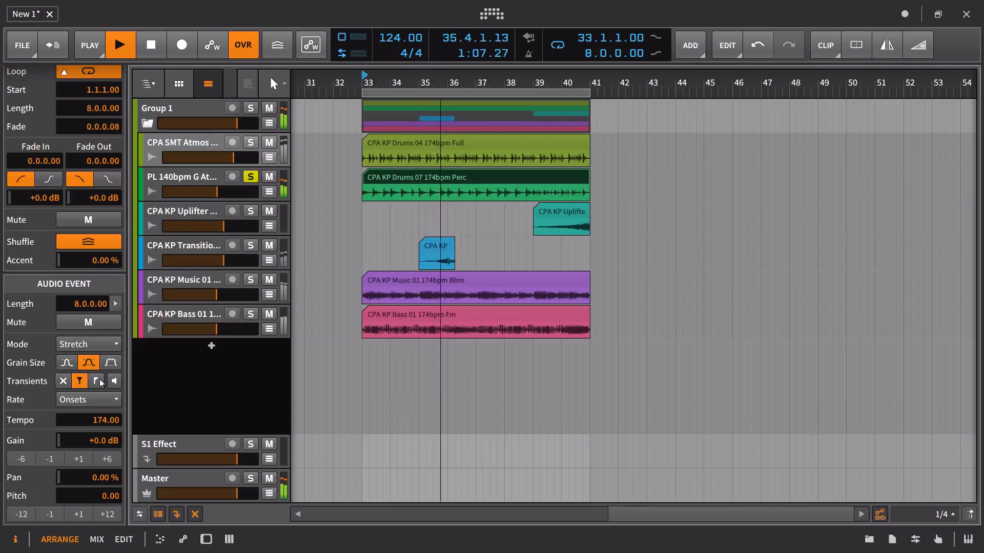
{"action": "left_click", "coordinate": [87, 343]}
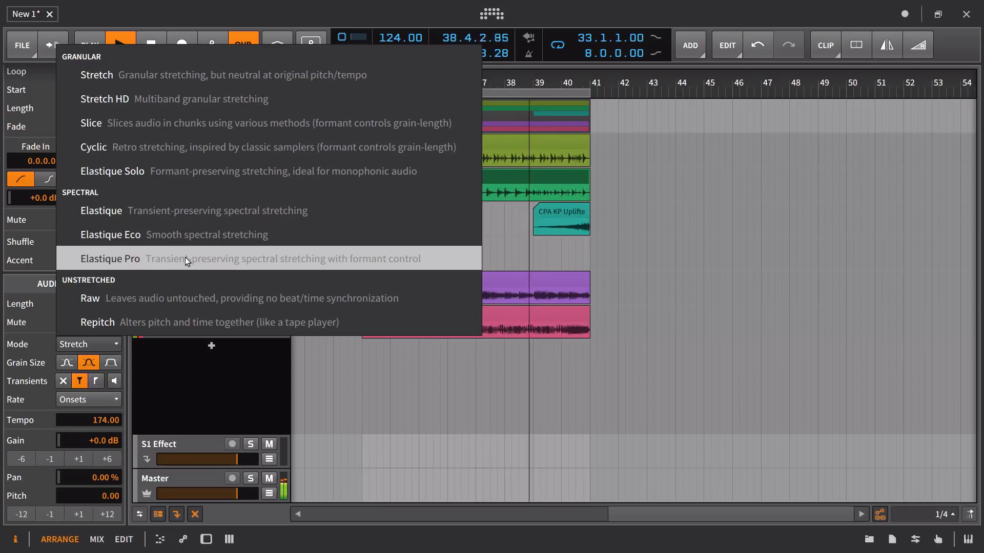
{"action": "left_click", "coordinate": [184, 236]}
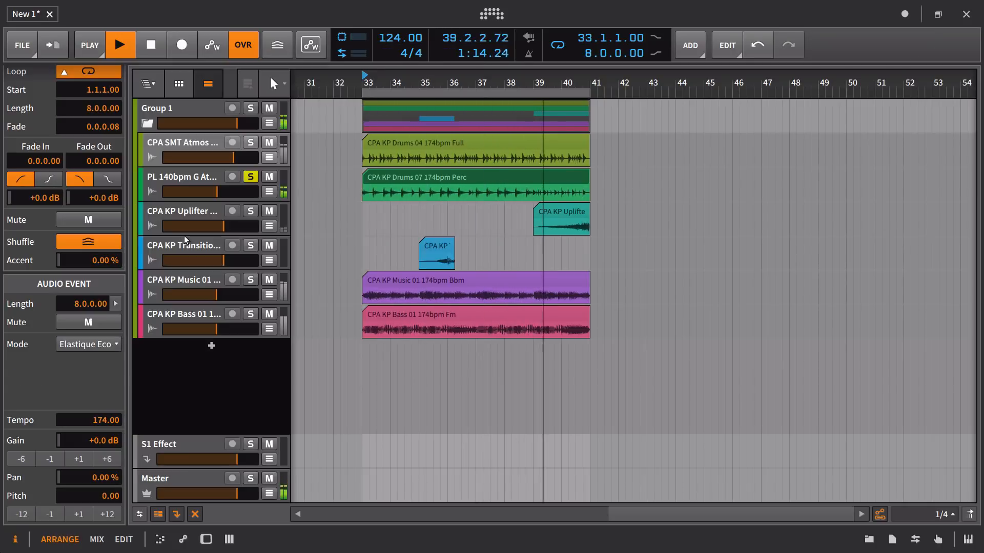
{"action": "left_click", "coordinate": [90, 346]}
{"action": "left_click", "coordinate": [125, 210]}
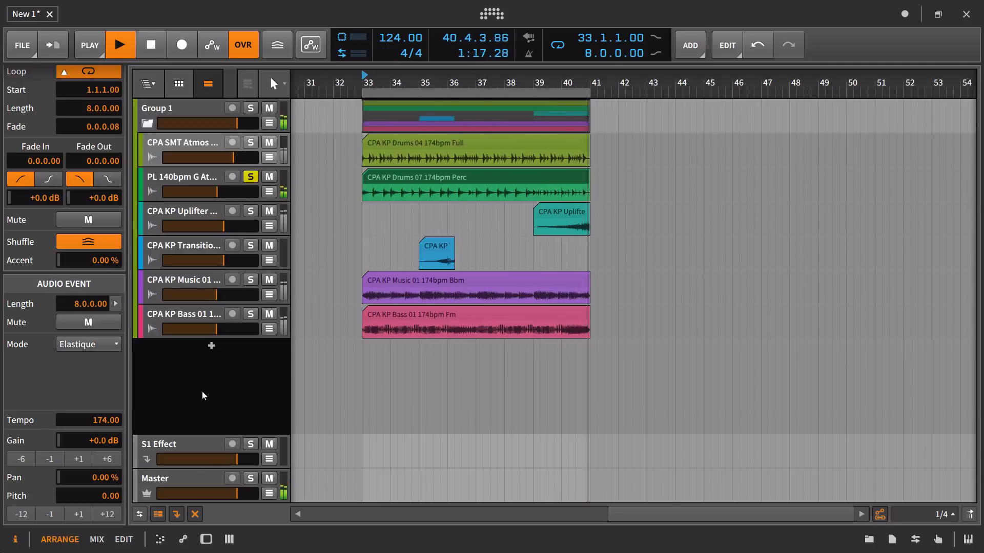
Solo the CPA KP Uplifter track and leave both drum tracks unsoloed.
{"action": "left_click", "coordinate": [252, 143]}
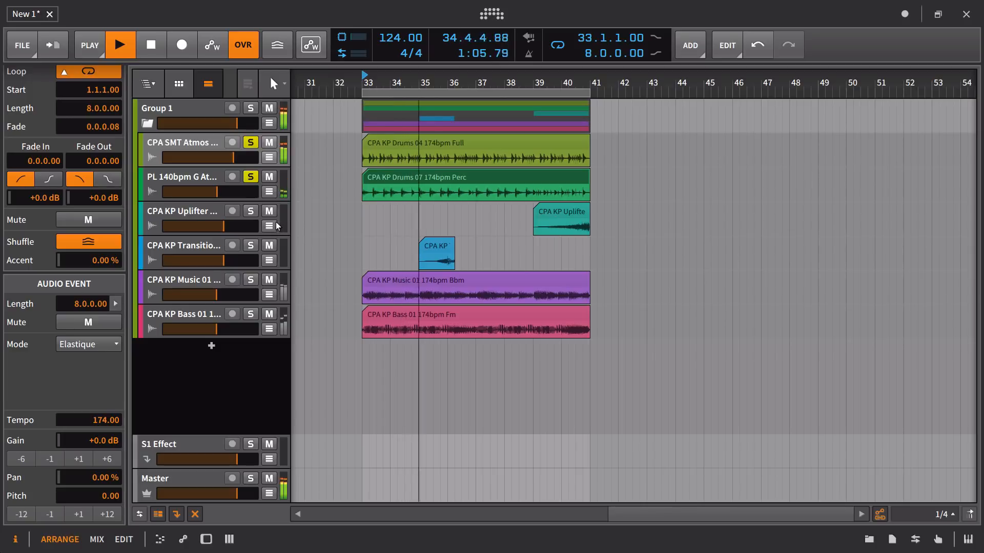
{"action": "left_click", "coordinate": [251, 211]}
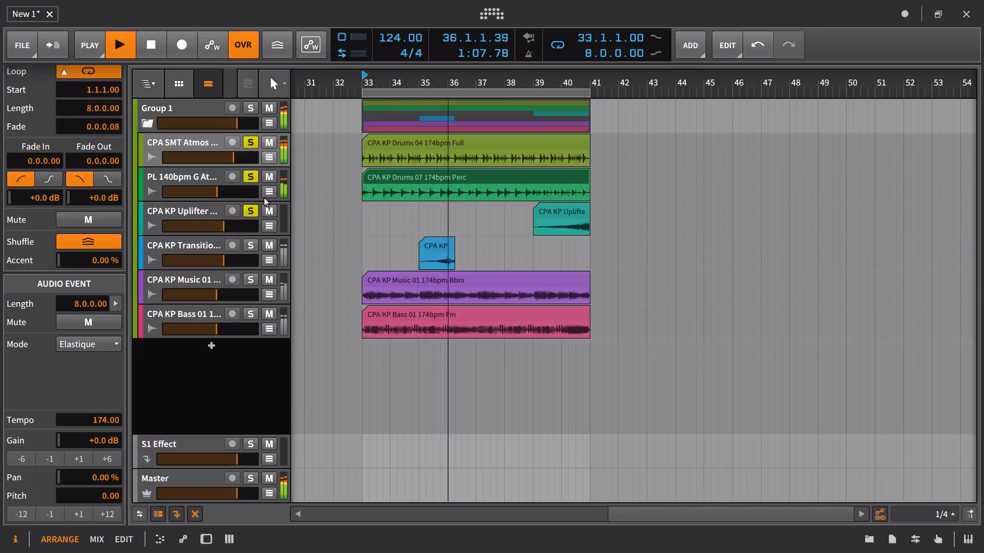
{"action": "left_click", "coordinate": [251, 177]}
{"action": "left_click", "coordinate": [250, 142]}
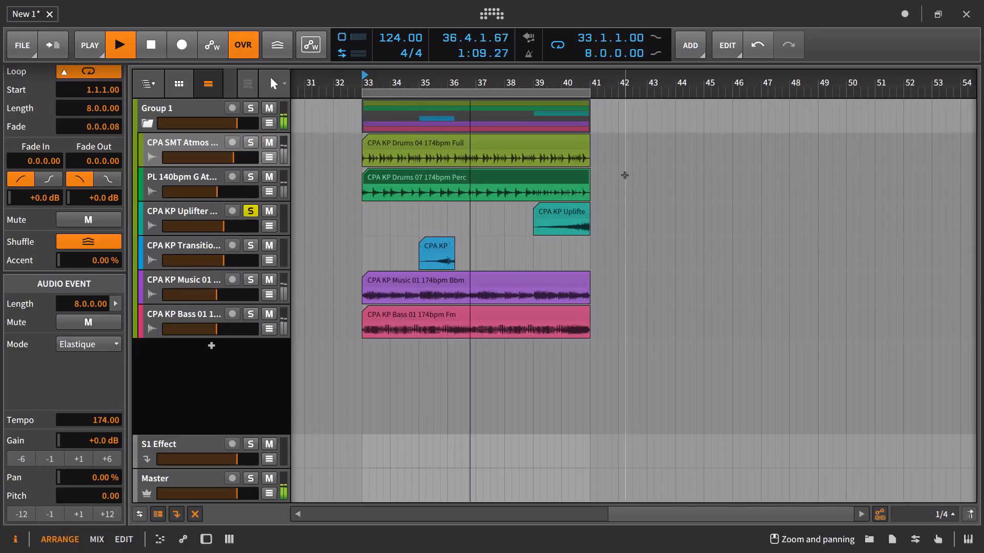
Loop the playback range over the Uplifter clip at bar 39, restart playback, and solo both drum tracks alongside it.
{"action": "left_click", "coordinate": [564, 210]}
{"action": "key", "text": "ctrl+l"}
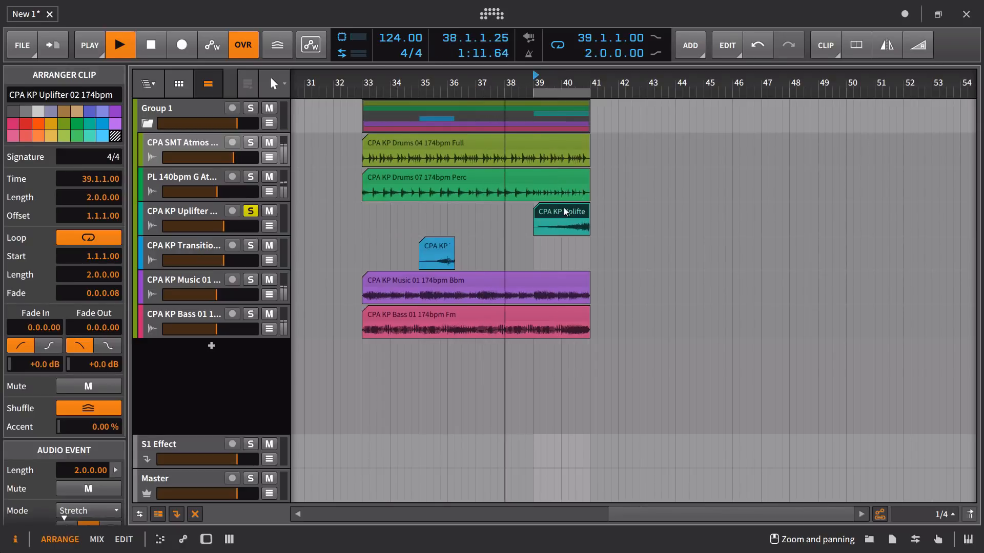
{"action": "key", "text": "space"}
{"action": "key", "text": "space"}
{"action": "left_click", "coordinate": [251, 177]}
{"action": "left_click", "coordinate": [251, 142]}
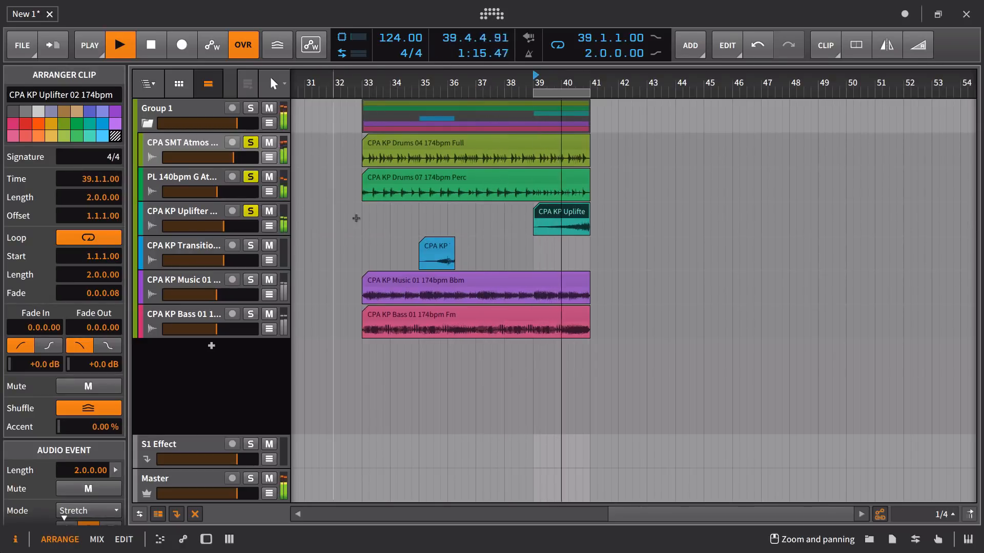
{"action": "left_click", "coordinate": [199, 216]}
Try the Elastique Solo stretch mode on the Uplifter clip and settle on Cyclic.
{"action": "left_click", "coordinate": [574, 212]}
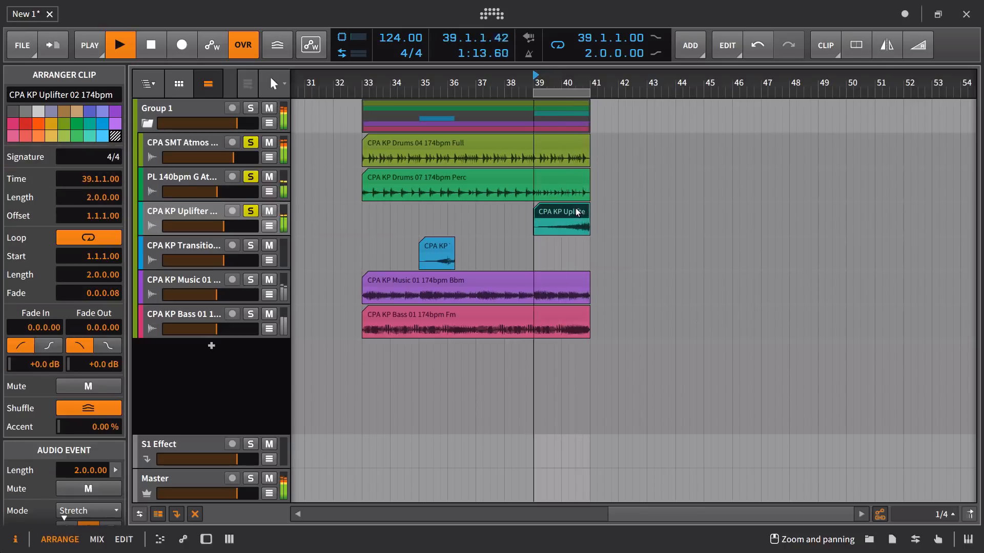
{"action": "scroll", "coordinate": [90, 471], "scroll_direction": "down", "scroll_amount": 3}
{"action": "scroll", "coordinate": [90, 470], "scroll_direction": "down", "scroll_amount": 2}
{"action": "left_click", "coordinate": [113, 370]}
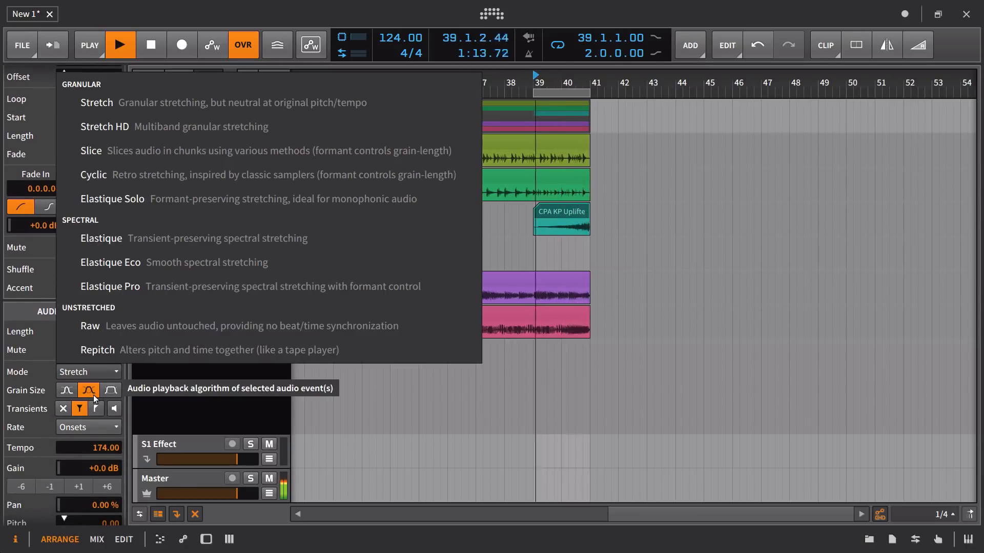
{"action": "left_click", "coordinate": [156, 200]}
{"action": "left_click", "coordinate": [106, 378]}
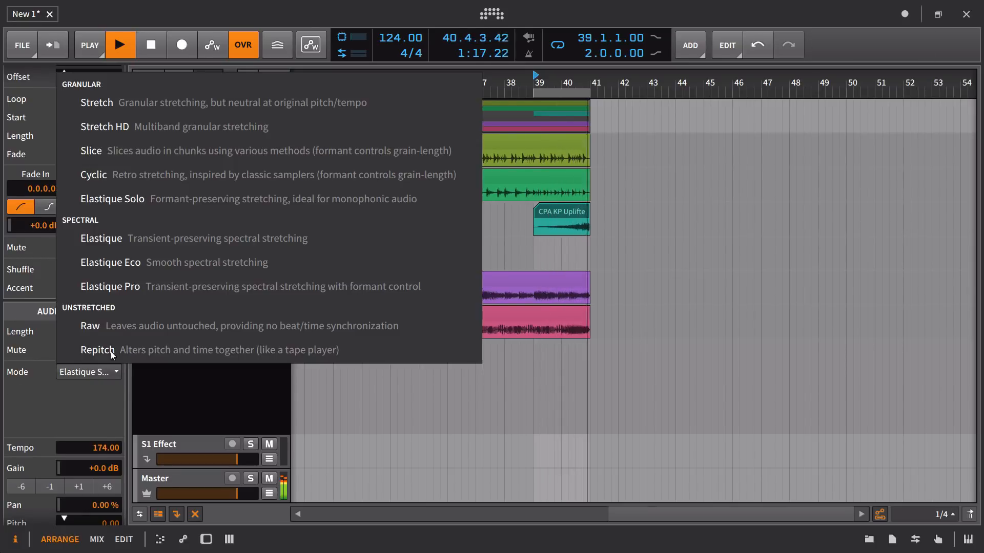
{"action": "left_click", "coordinate": [194, 177]}
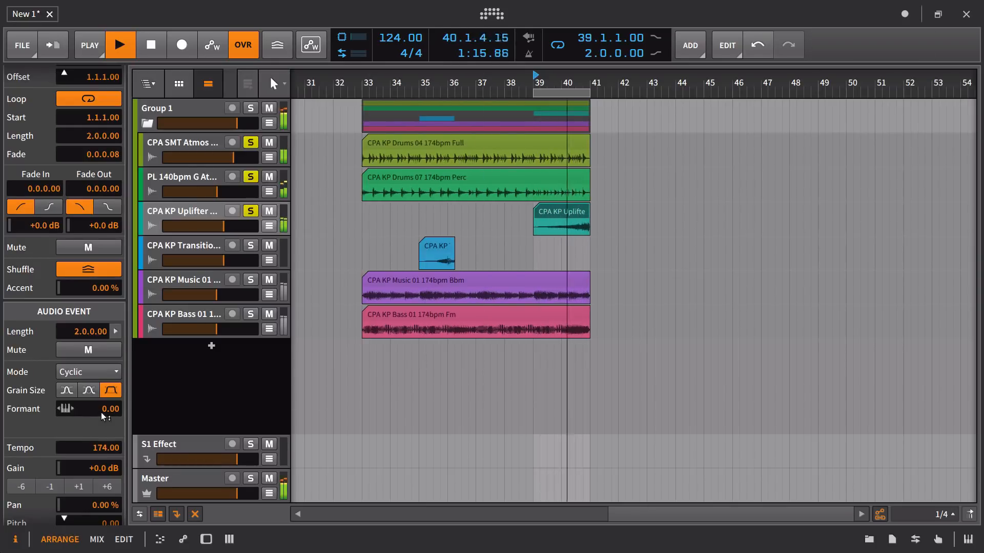
Unsolo both drum tracks and give the Uplifter clip pitch 12 and the middle grain size, trying formant shifts before returning formant to 0.
{"action": "scroll", "coordinate": [91, 443], "scroll_direction": "down", "scroll_amount": 1}
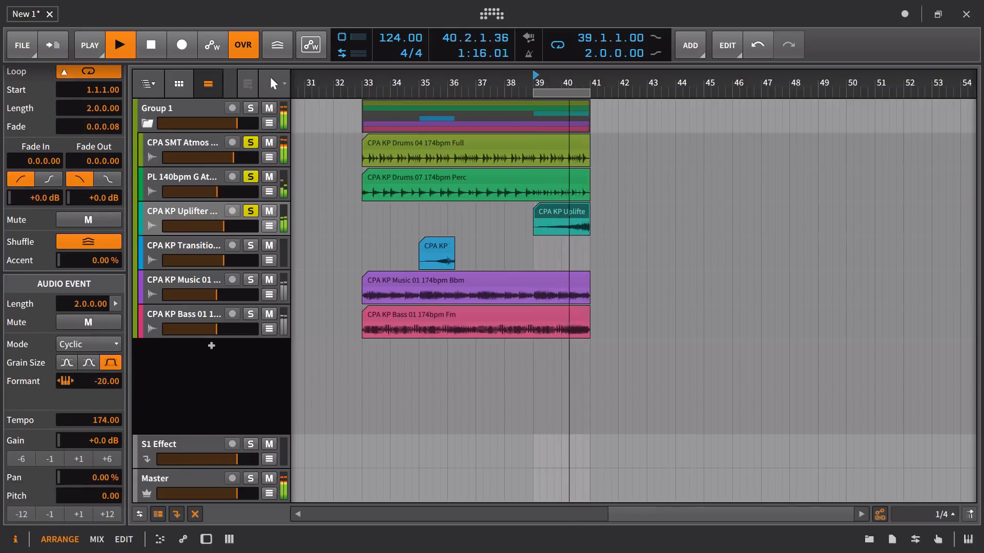
{"action": "left_click", "coordinate": [251, 177]}
{"action": "left_click", "coordinate": [251, 143]}
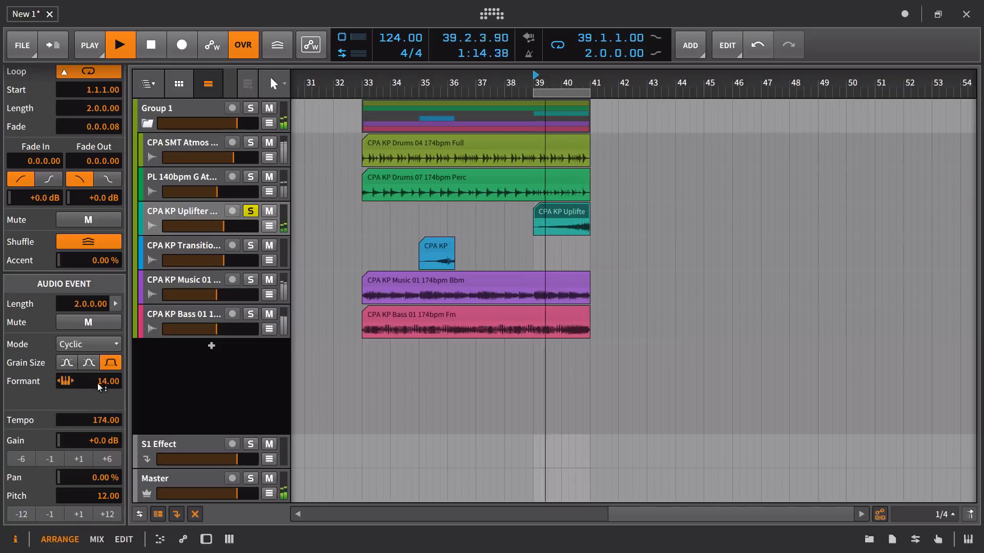
{"action": "left_click", "coordinate": [80, 365]}
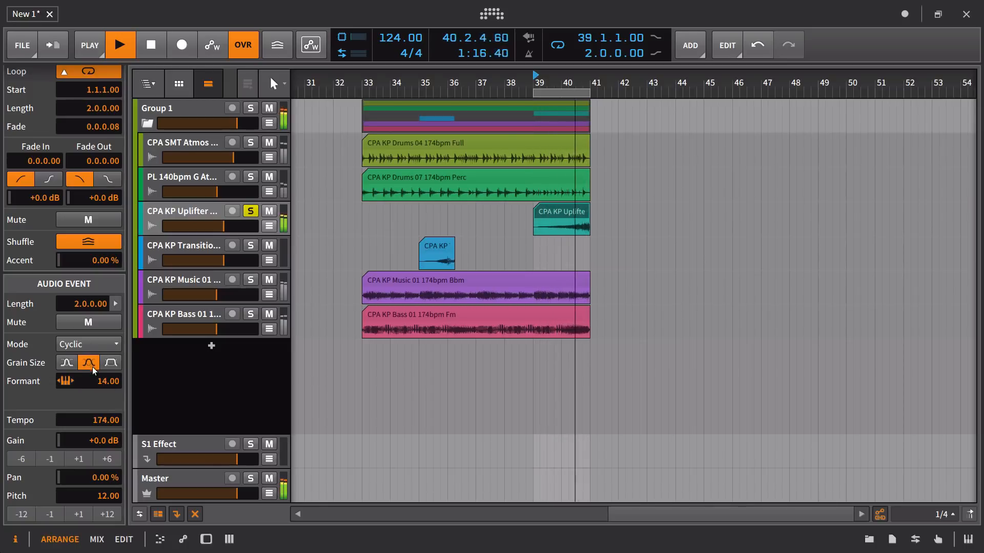
{"action": "left_click_drag", "start_coordinate": [101, 382], "coordinate": [100, 416]}
Open the Uplifter clip in the detail editor and draw a formant expression rising from 0 to 24 at its end.
{"action": "double_click", "coordinate": [561, 226]}
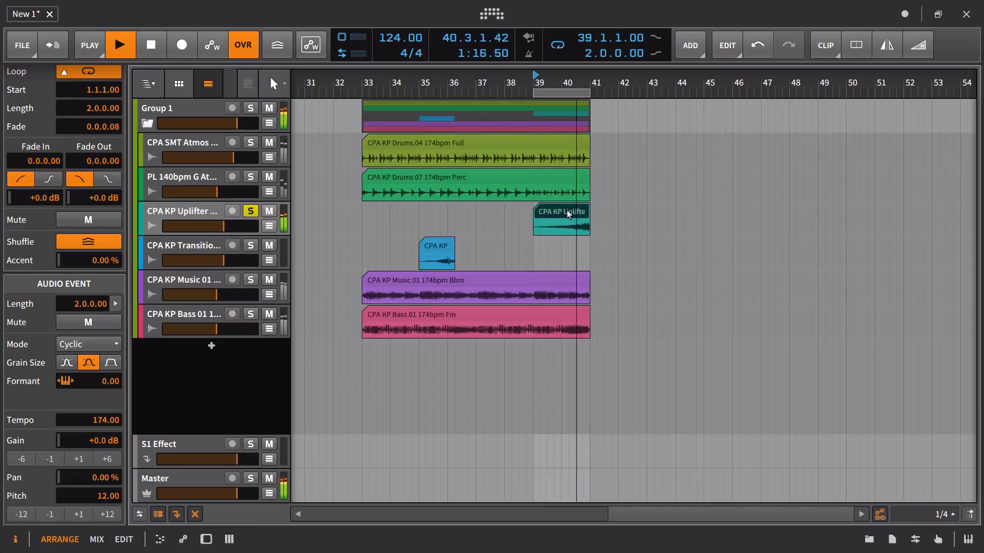
{"action": "left_click_drag", "start_coordinate": [595, 362], "coordinate": [595, 239]}
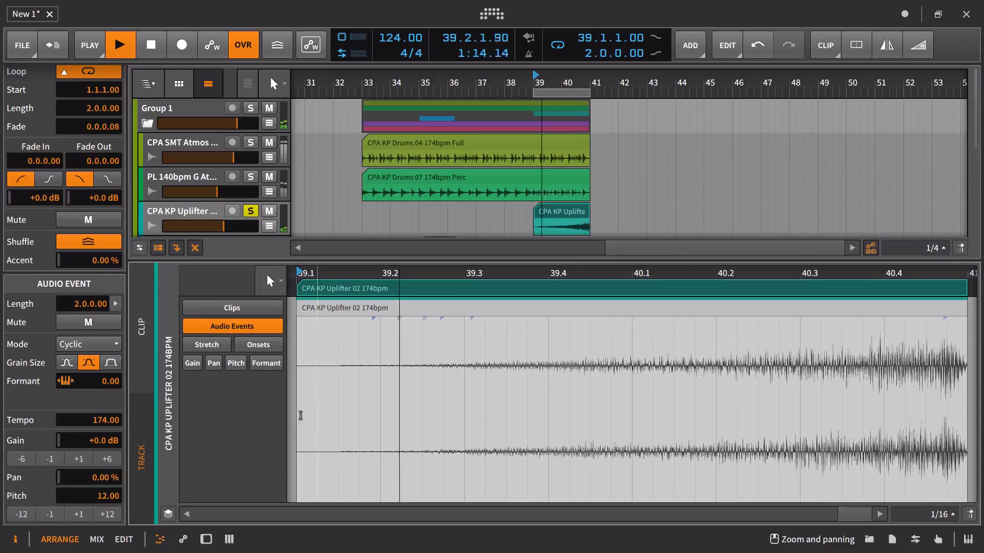
{"action": "left_click", "coordinate": [267, 363]}
{"action": "left_click_drag", "start_coordinate": [666, 273], "coordinate": [533, 333]}
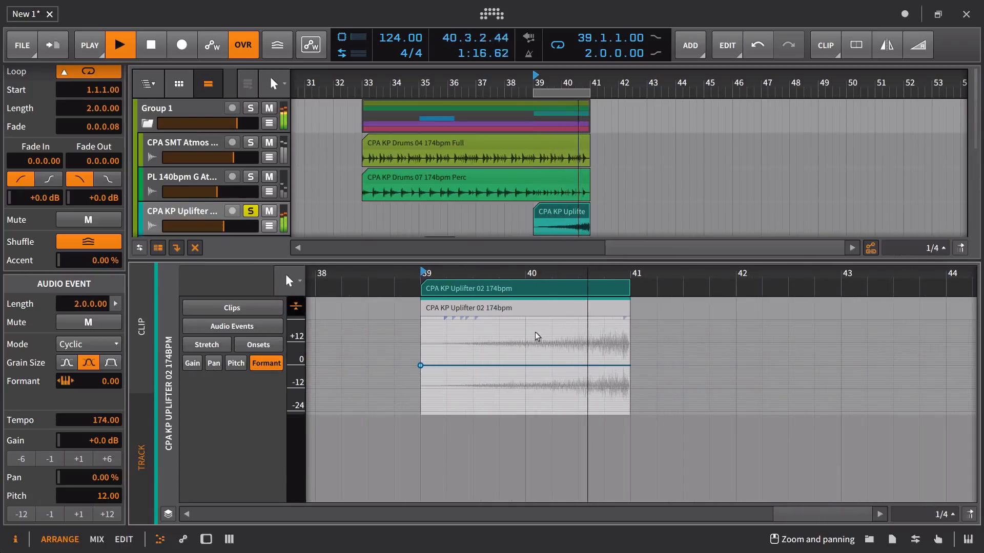
{"action": "left_click", "coordinate": [562, 366]}
{"action": "left_click_drag", "start_coordinate": [630, 365], "coordinate": [630, 320]}
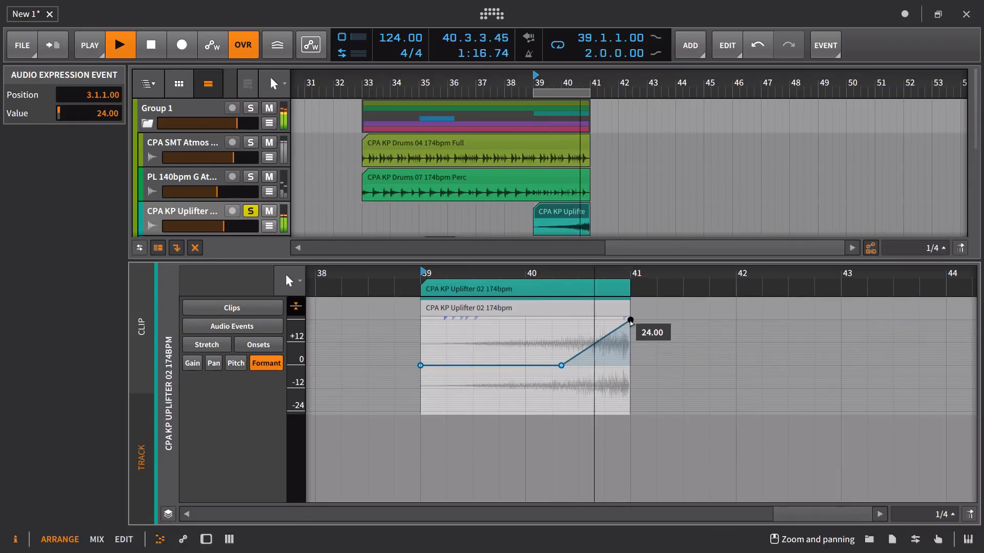
Shrink the detail editor, solo both drum tracks with the Uplifter, and lower the Uplifter track's volume slightly.
{"action": "left_click_drag", "start_coordinate": [536, 259], "coordinate": [527, 327]}
{"action": "left_click", "coordinate": [249, 177]}
{"action": "left_click", "coordinate": [251, 143]}
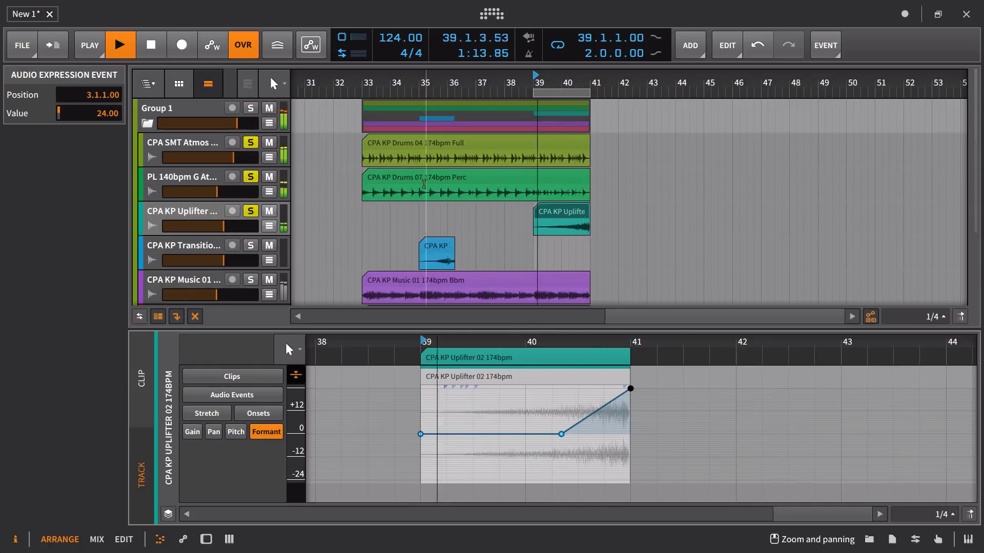
{"action": "left_click_drag", "start_coordinate": [223, 226], "coordinate": [217, 226]}
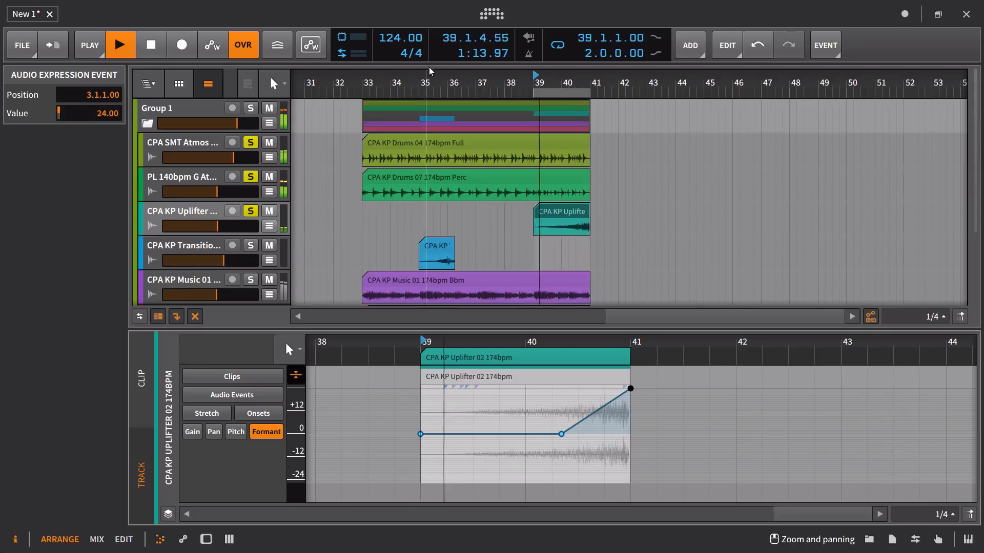
Restart playback from bar 35 with only the CPA KP Transition track soloed.
{"action": "left_click", "coordinate": [421, 81]}
{"action": "left_click", "coordinate": [251, 211]}
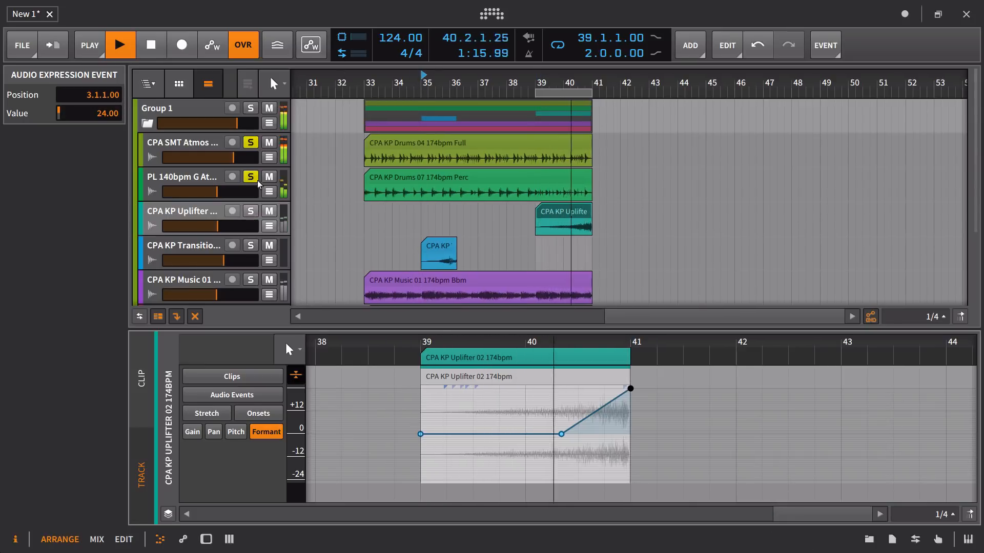
{"action": "left_click", "coordinate": [251, 177]}
{"action": "left_click", "coordinate": [251, 142]}
{"action": "key", "text": "space"}
{"action": "key", "text": "space"}
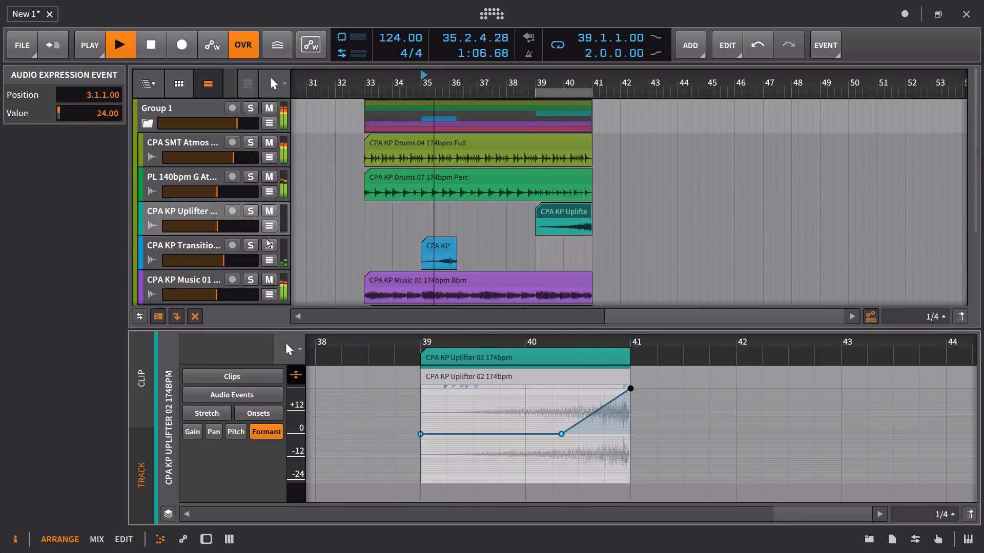
{"action": "left_click", "coordinate": [250, 245]}
Show the Transition track's device panel, select its clip and set the loop range to that clip.
{"action": "left_click", "coordinate": [206, 251]}
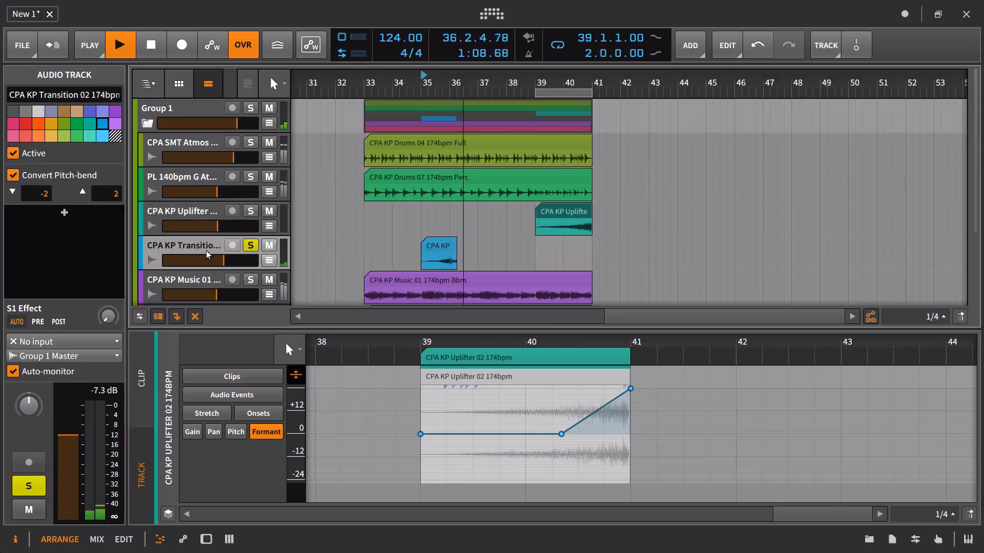
{"action": "key", "text": "d"}
{"action": "left_click", "coordinate": [434, 254]}
{"action": "left_click", "coordinate": [447, 244]}
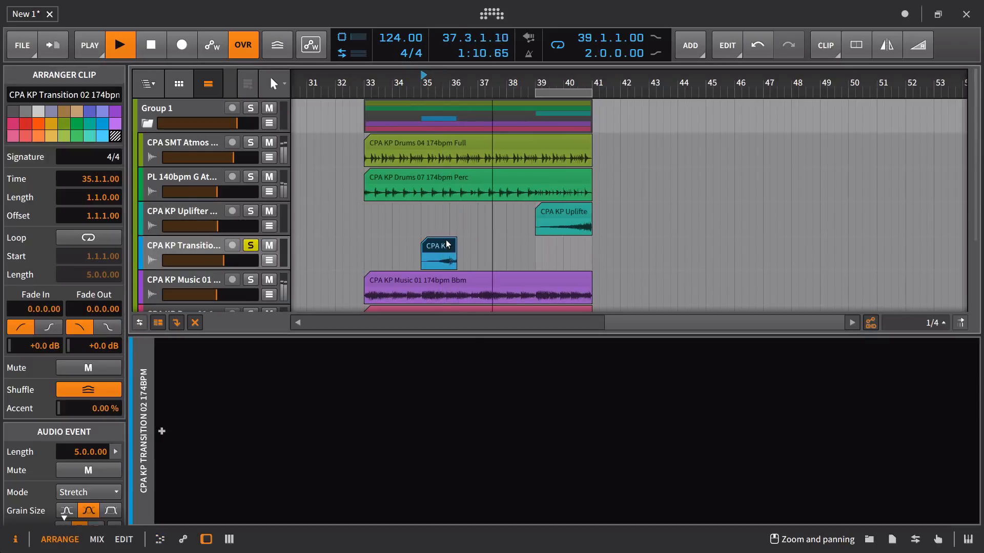
{"action": "key", "text": "ctrl+l"}
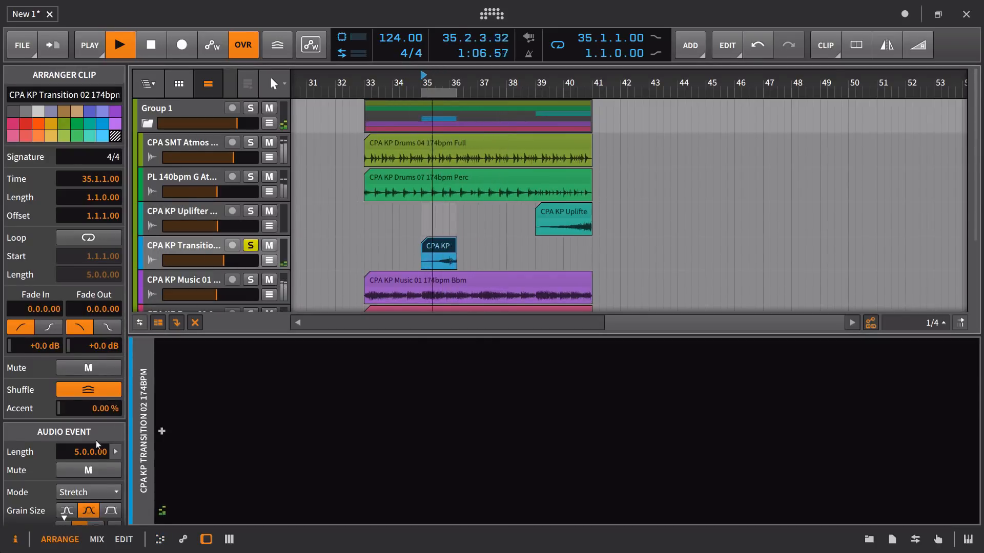
Switch the Transition clip's stretch mode to Elastique Pro.
{"action": "scroll", "coordinate": [97, 444], "scroll_direction": "down", "scroll_amount": 3}
{"action": "left_click", "coordinate": [77, 344]}
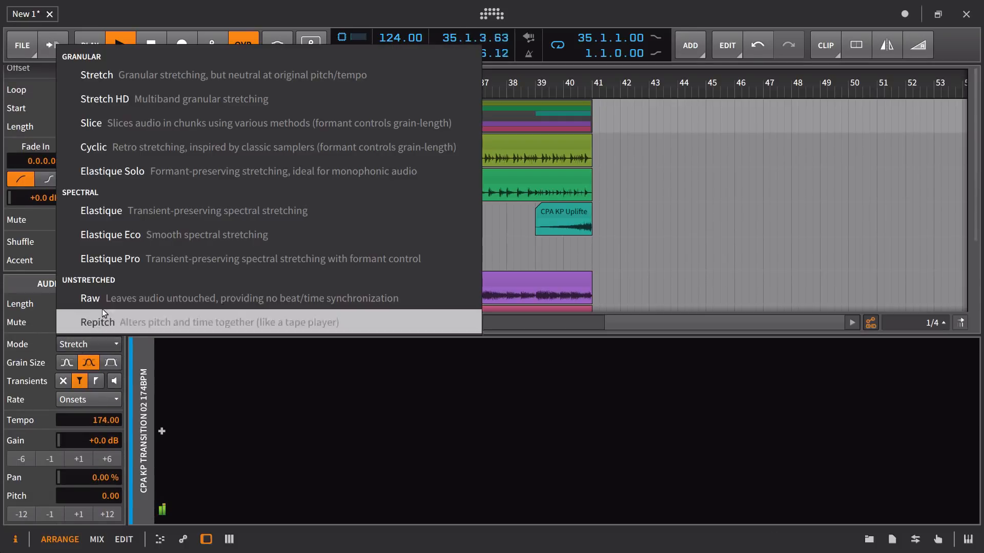
{"action": "left_click", "coordinate": [130, 259]}
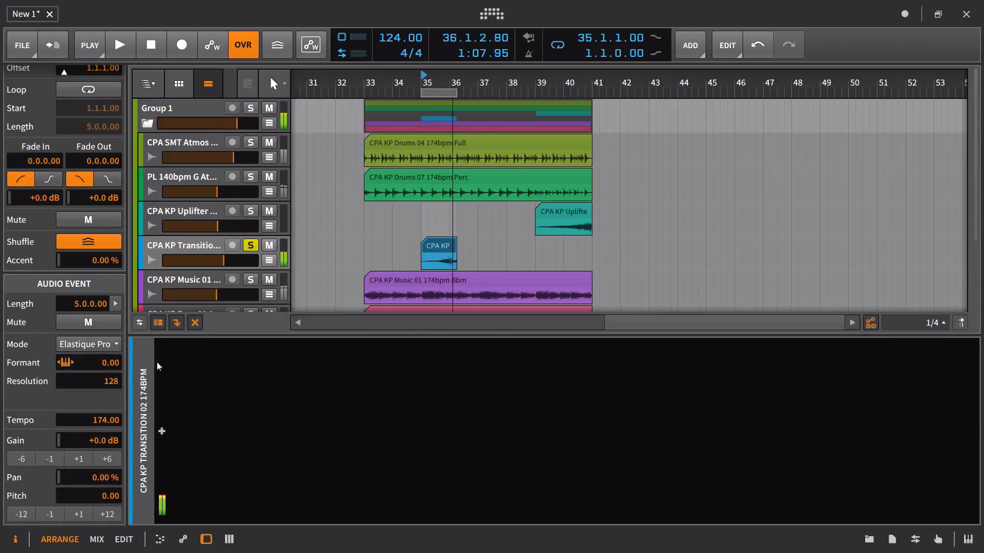
Give the Transition clip formant 9.00 and resolution 264, and lower its track volume to about -7.7 dB.
{"action": "left_click_drag", "start_coordinate": [109, 384], "coordinate": [110, 364]}
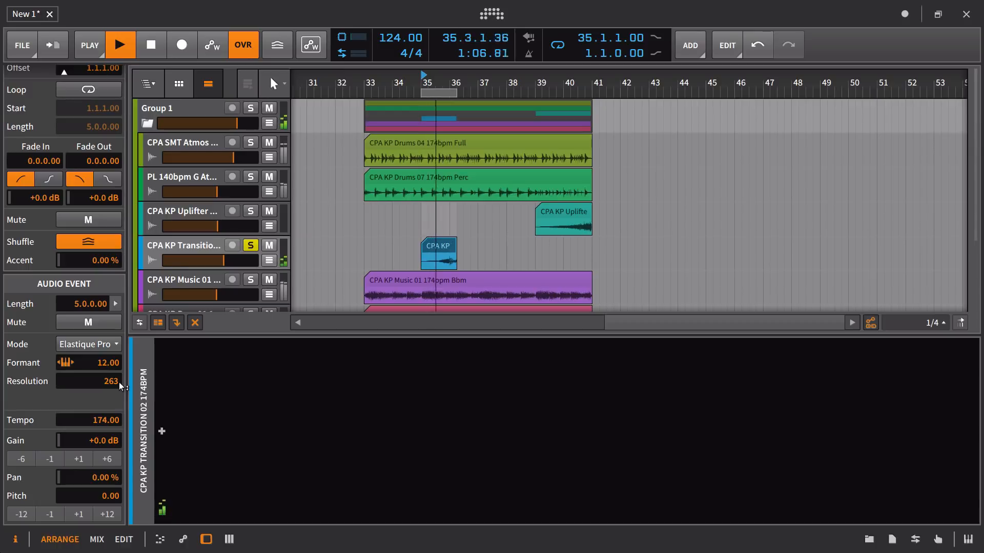
{"action": "left_click_drag", "start_coordinate": [119, 382], "coordinate": [119, 379]}
{"action": "left_click", "coordinate": [82, 515]}
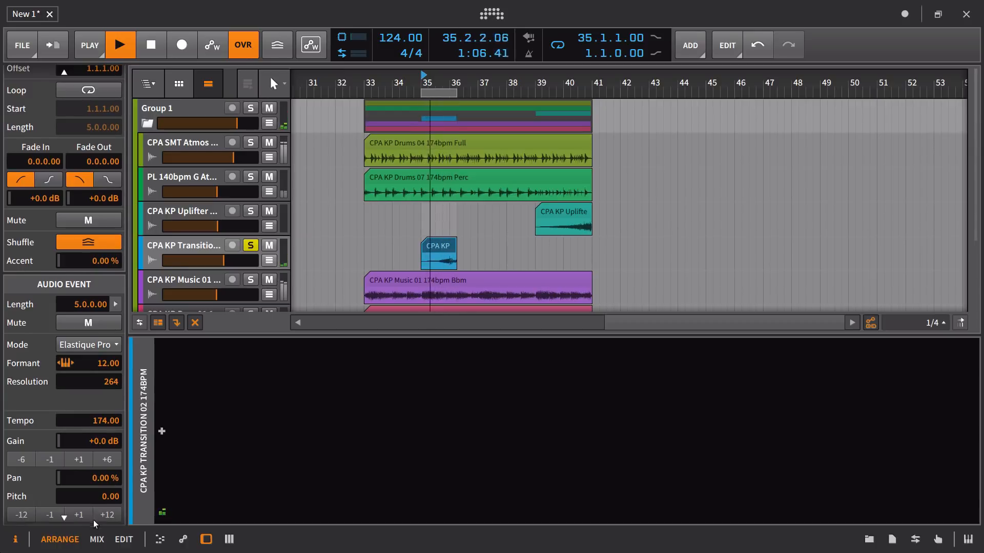
{"action": "left_click", "coordinate": [51, 515]}
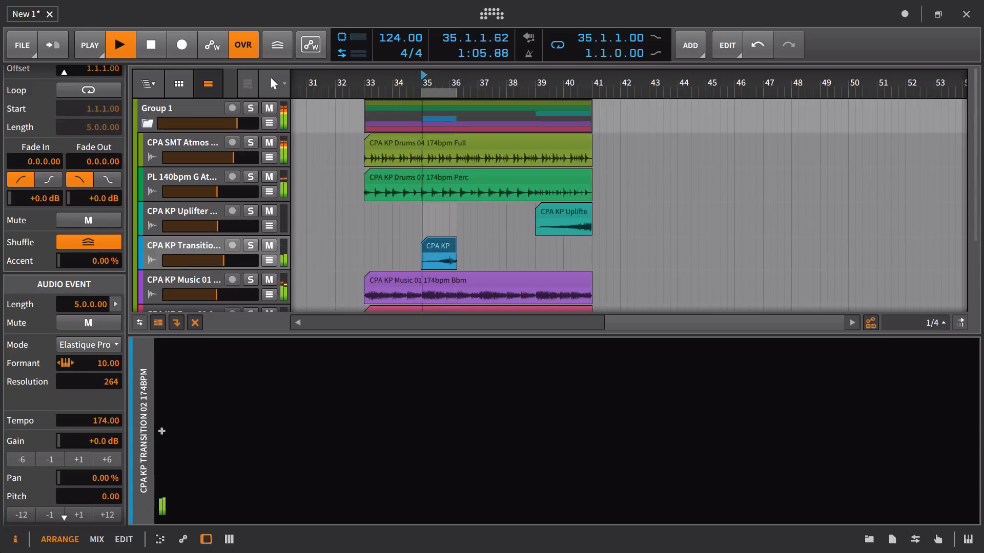
{"action": "left_click_drag", "start_coordinate": [228, 257], "coordinate": [224, 257]}
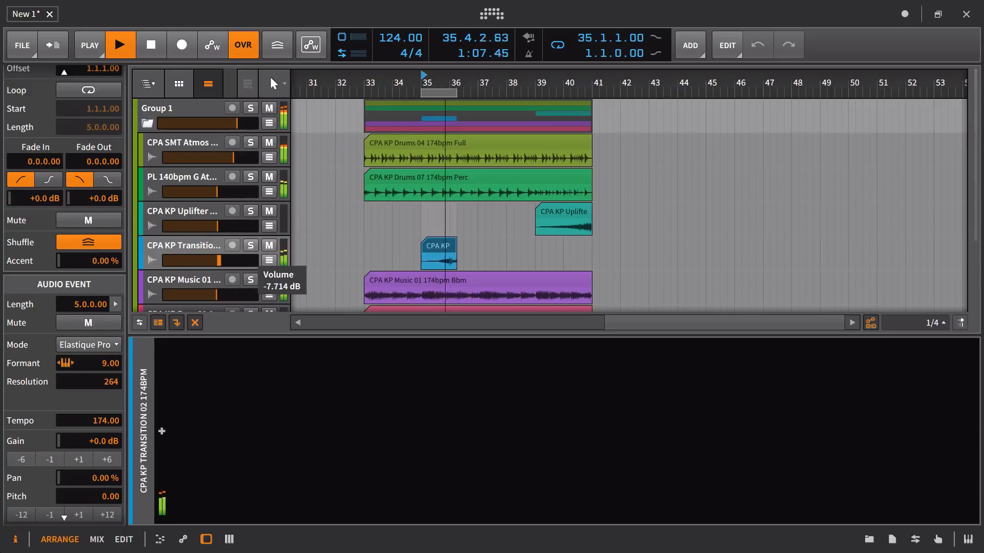
{"action": "key", "text": "space"}
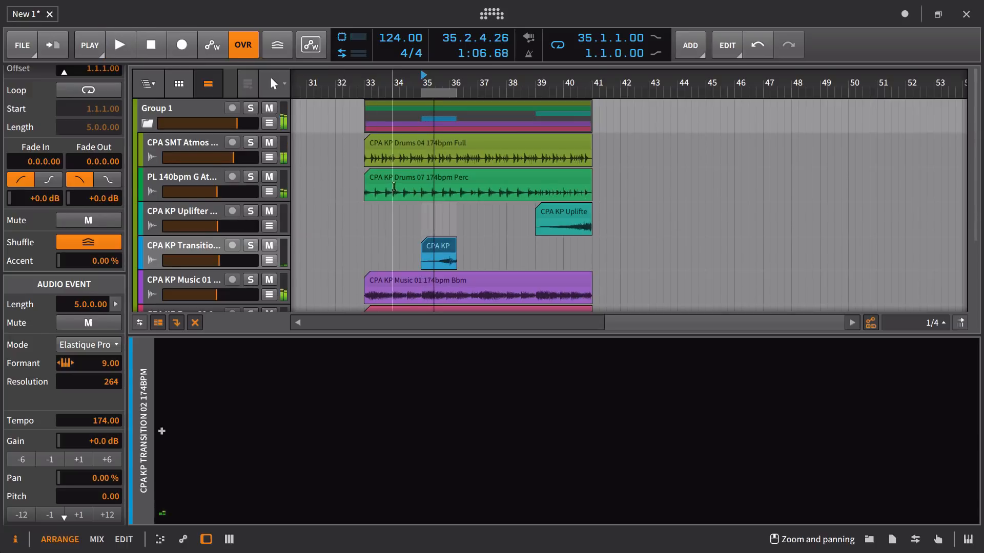
Solo the CPA KP Music 01 track and loop playback over its clip from bar 33.
{"action": "scroll", "coordinate": [305, 184], "scroll_direction": "down", "scroll_amount": 3}
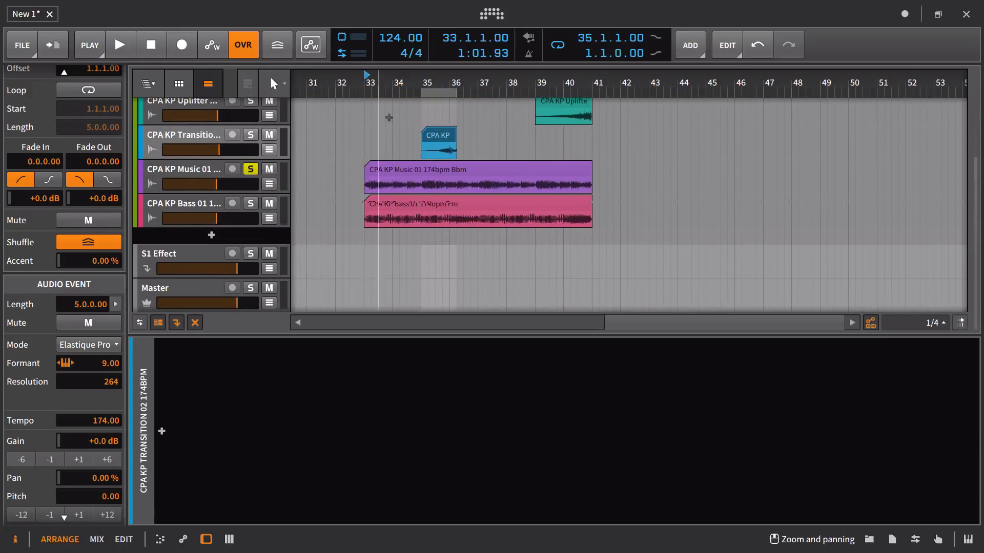
{"action": "key", "text": "space"}
{"action": "left_click", "coordinate": [413, 170]}
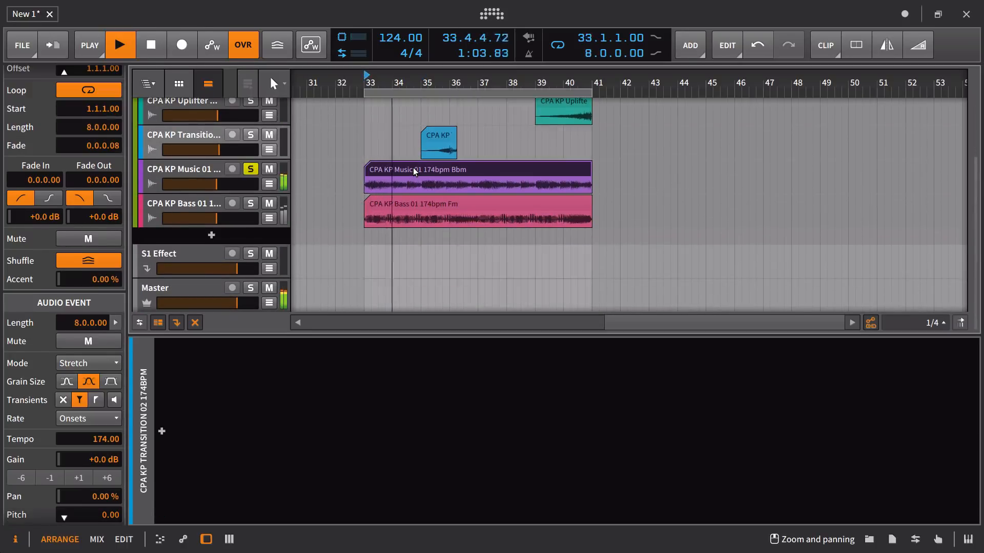
{"action": "left_click", "coordinate": [187, 170]}
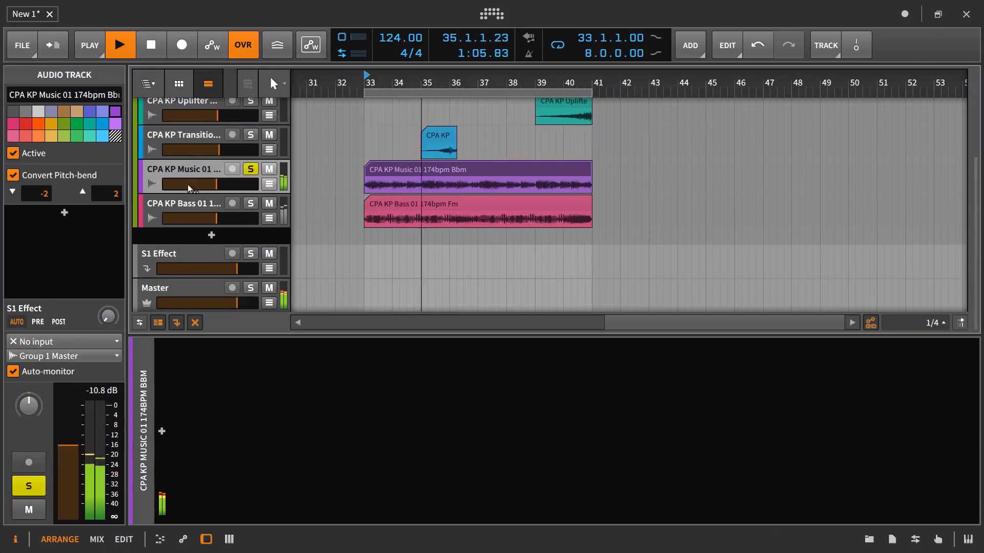
{"action": "left_click", "coordinate": [434, 171]}
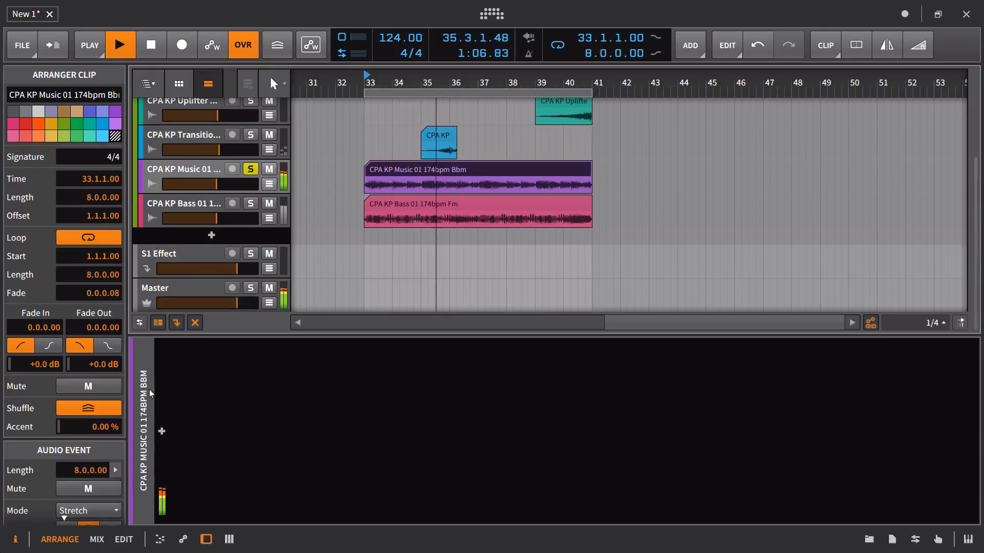
Switch the Music 01 clip to Cyclic mode with formant -24.00 and the middle grain size.
{"action": "left_click", "coordinate": [107, 508]}
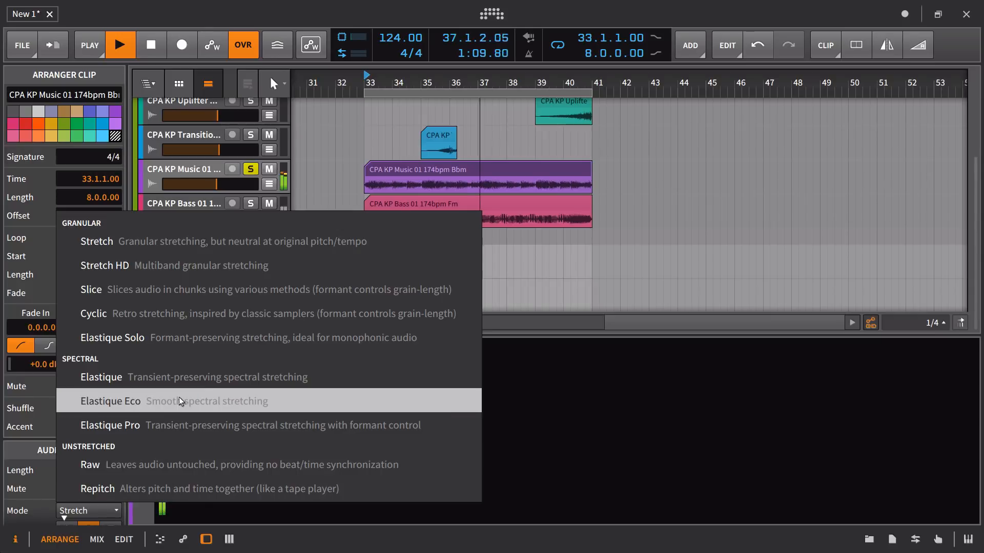
{"action": "left_click", "coordinate": [184, 321]}
{"action": "scroll", "coordinate": [100, 452], "scroll_direction": "down", "scroll_amount": 5}
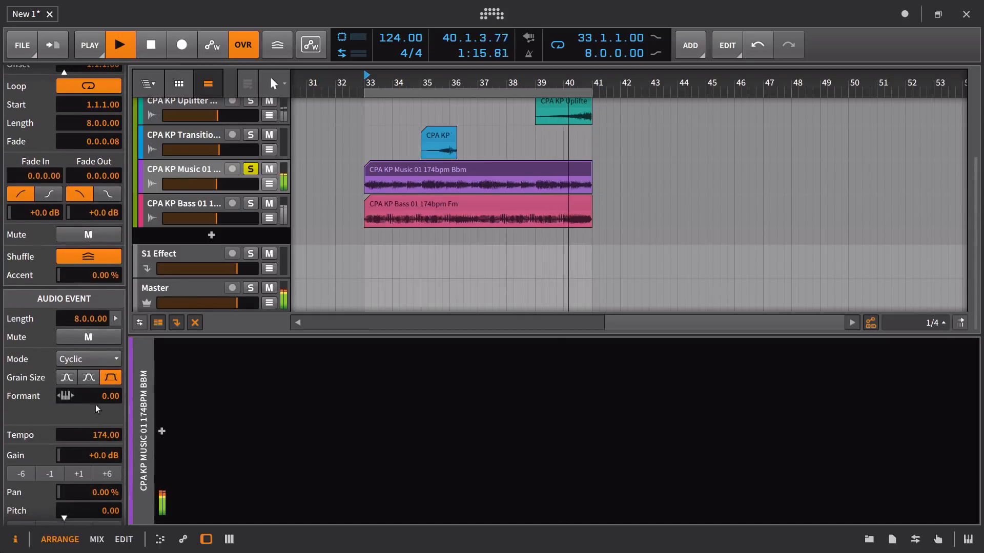
{"action": "left_click", "coordinate": [110, 380]}
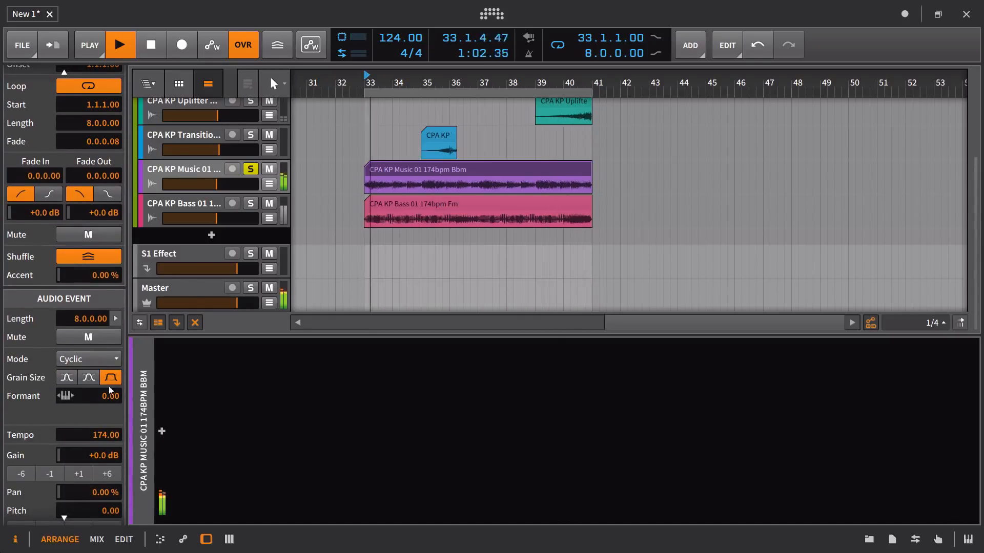
{"action": "scroll", "coordinate": [73, 403], "scroll_direction": "down", "scroll_amount": 1}
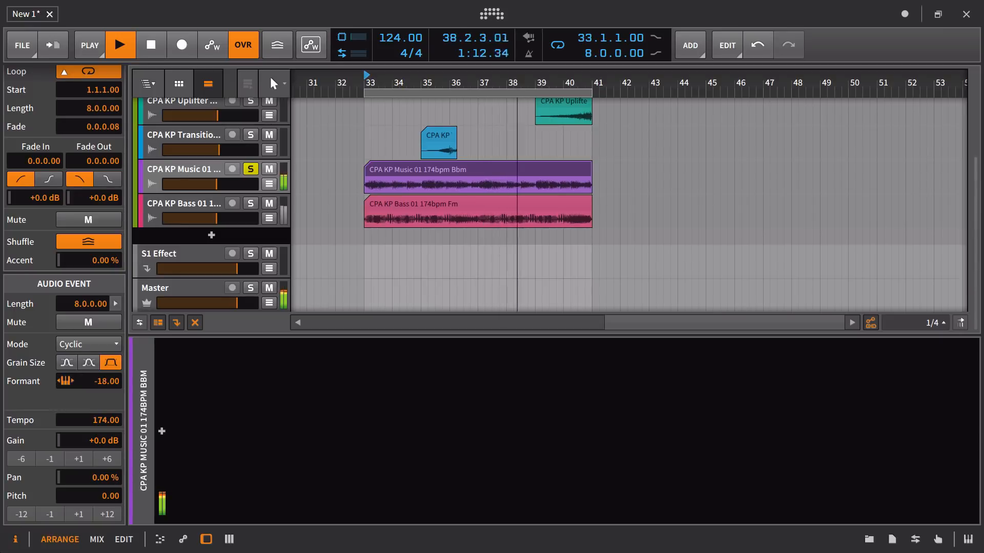
{"action": "left_click_drag", "start_coordinate": [101, 382], "coordinate": [101, 388]}
{"action": "left_click", "coordinate": [88, 363]}
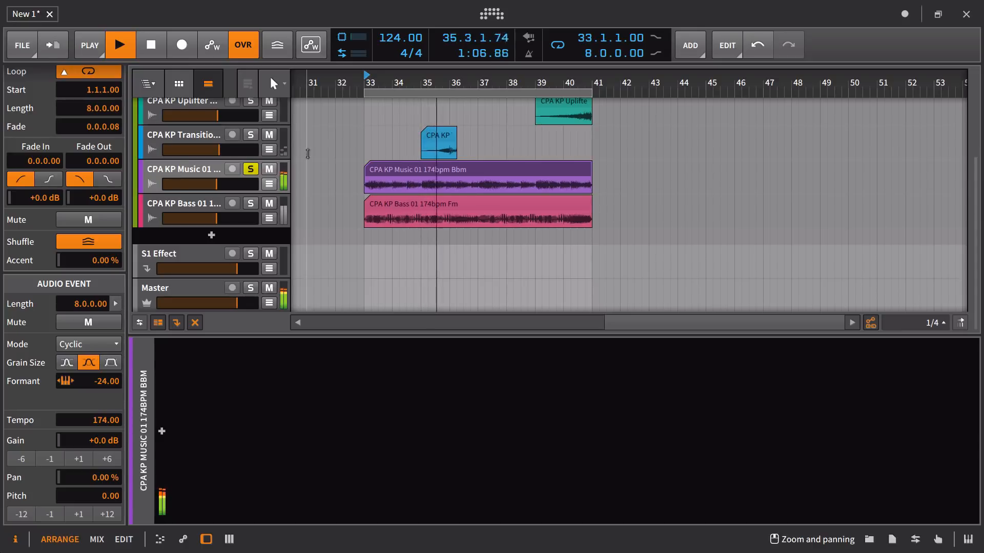
Raise the project tempo to 174 BPM and set the Music 01 clip's pitch to 12.00.
{"action": "left_click_drag", "start_coordinate": [393, 44], "coordinate": [392, 19]}
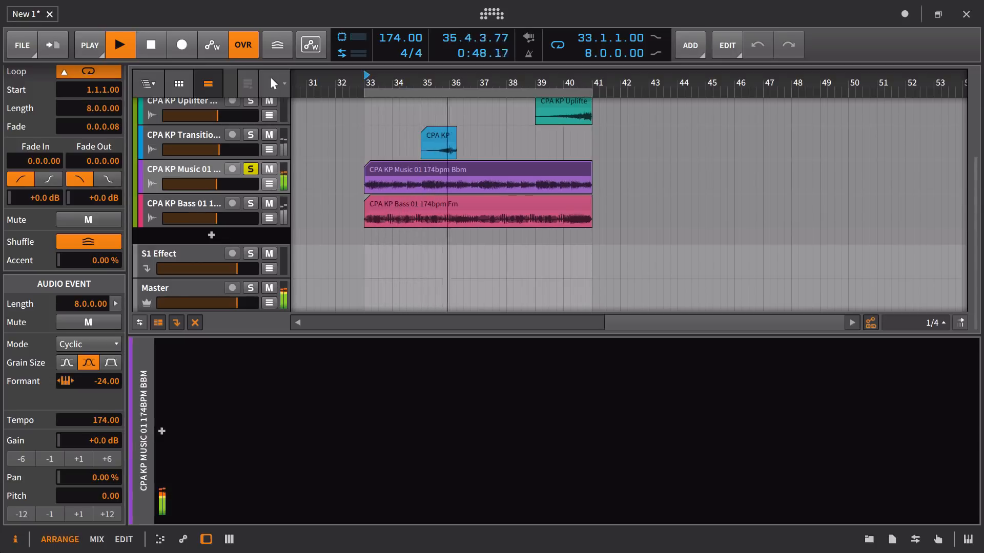
{"action": "left_click_drag", "start_coordinate": [401, 38], "coordinate": [400, 38]}
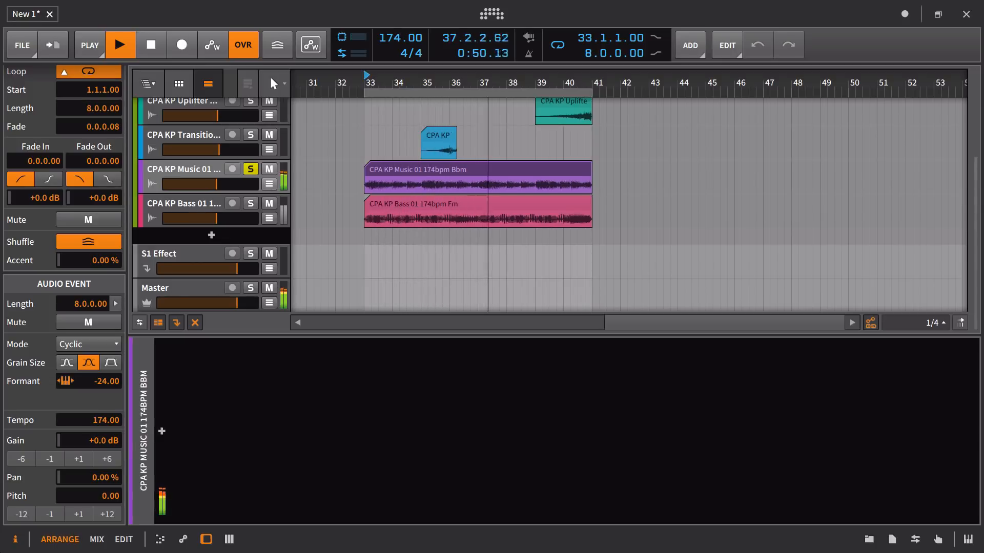
{"action": "left_click", "coordinate": [98, 515]}
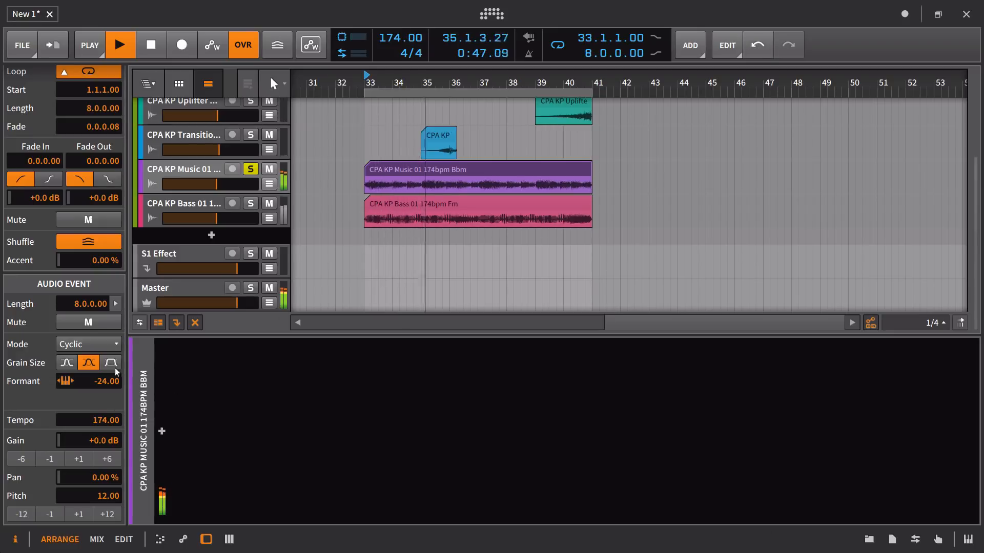
Try different formants and all three grain sizes on the Music 01 clip, ending with formant 0.00 and the middle grain size.
{"action": "left_click_drag", "start_coordinate": [103, 382], "coordinate": [103, 368]}
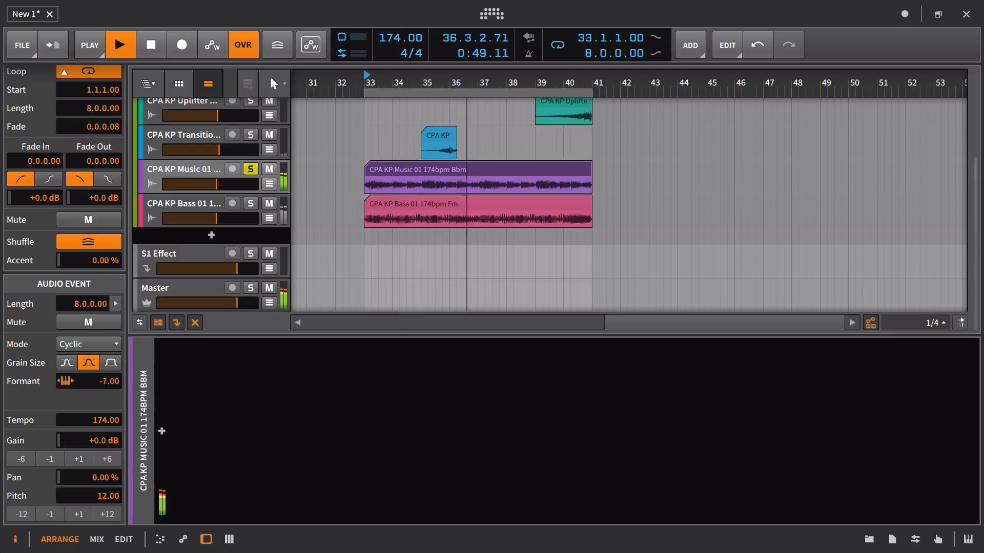
{"action": "left_click", "coordinate": [112, 368]}
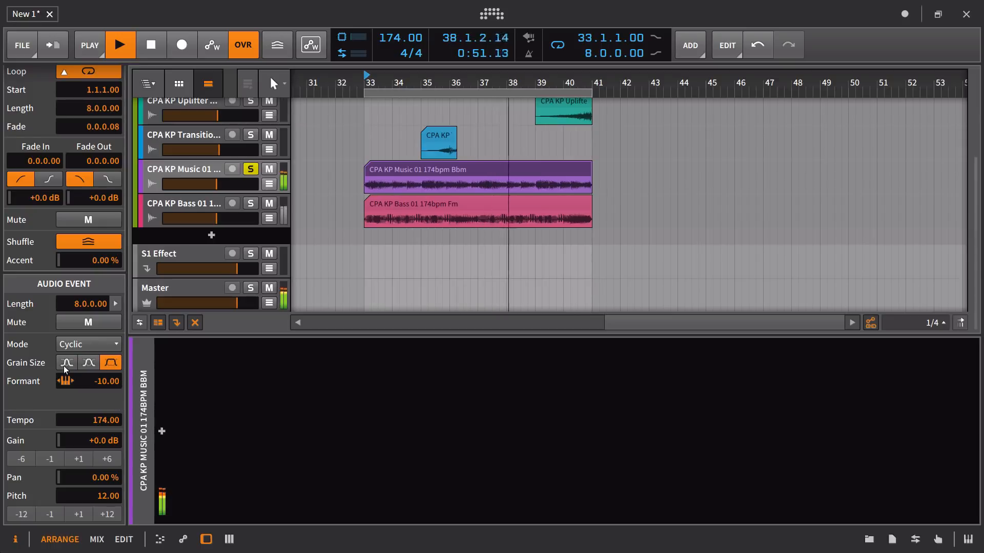
{"action": "left_click", "coordinate": [65, 364]}
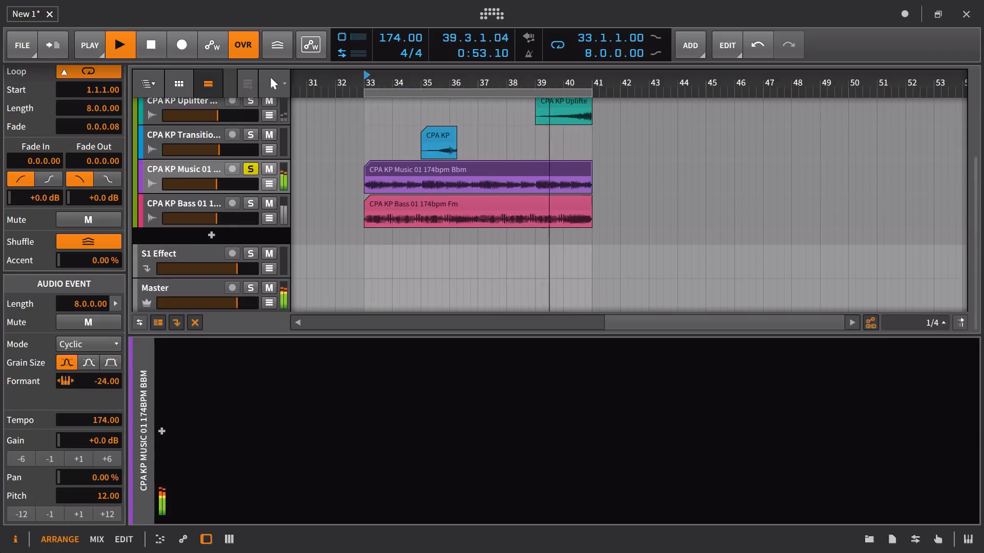
{"action": "left_click_drag", "start_coordinate": [103, 382], "coordinate": [103, 351]}
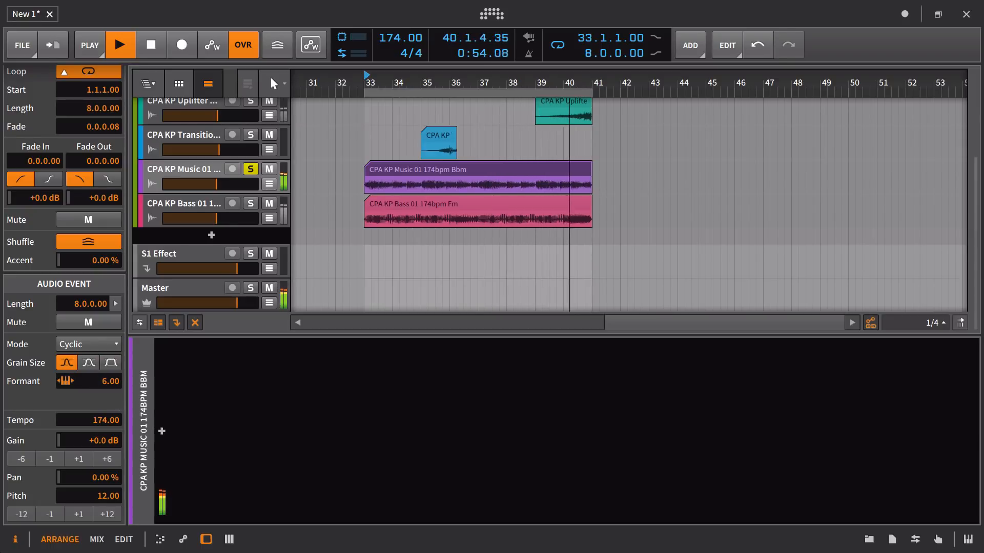
{"action": "left_click", "coordinate": [89, 364]}
Switch the Music 01 clip to Elastique Solo and try pitches -12.00 and 12.00 before returning to 0.00.
{"action": "left_click", "coordinate": [91, 345]}
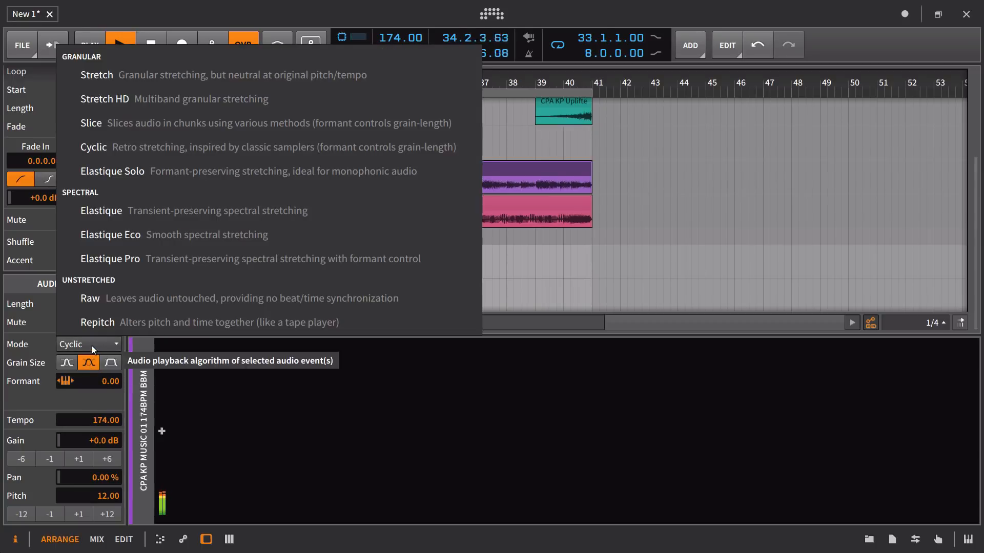
{"action": "left_click", "coordinate": [149, 171]}
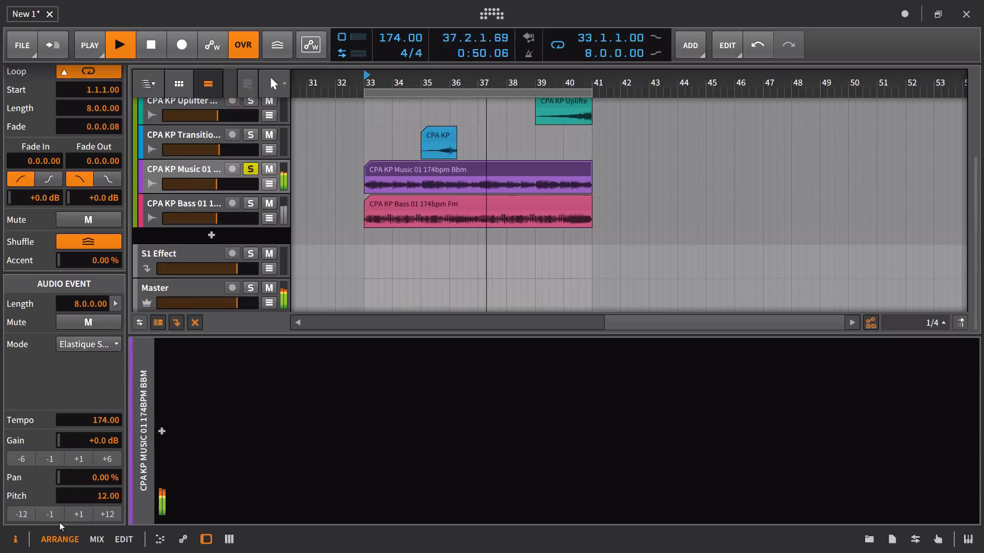
{"action": "double_click", "coordinate": [21, 517]}
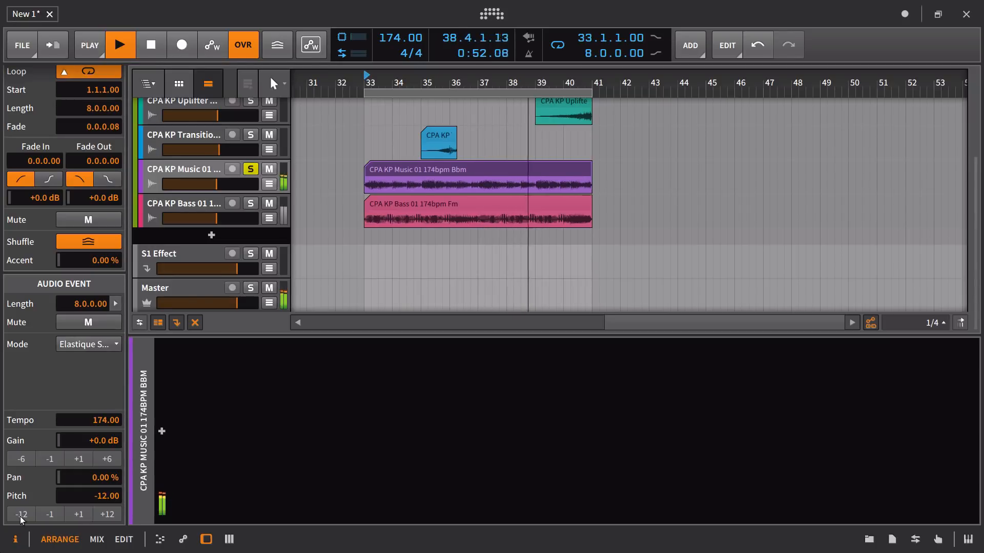
{"action": "double_click", "coordinate": [107, 515]}
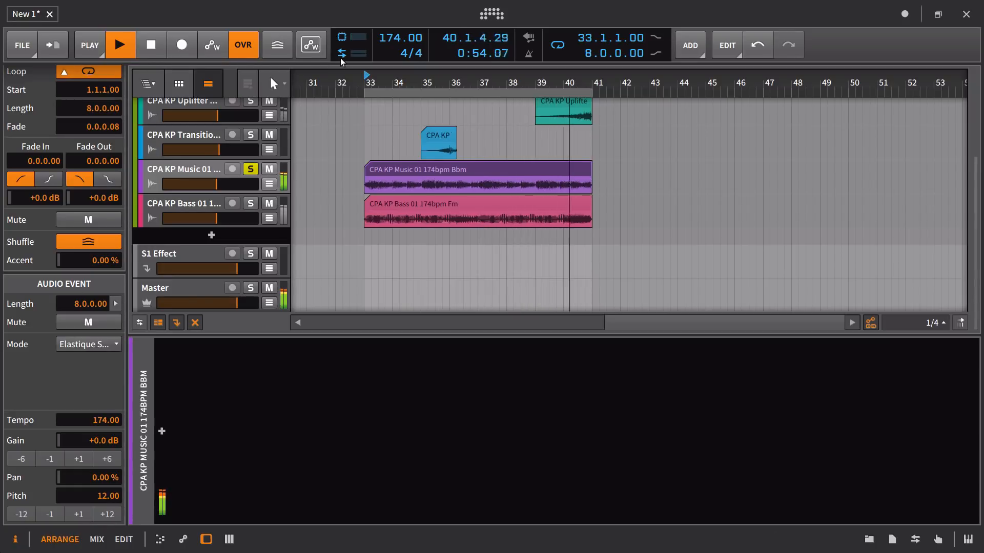
{"action": "left_click", "coordinate": [23, 516]}
Try the Music 01 clip in Elastique mode at pitch -12.00, and switch it back to Stretch mode.
{"action": "left_click", "coordinate": [113, 345]}
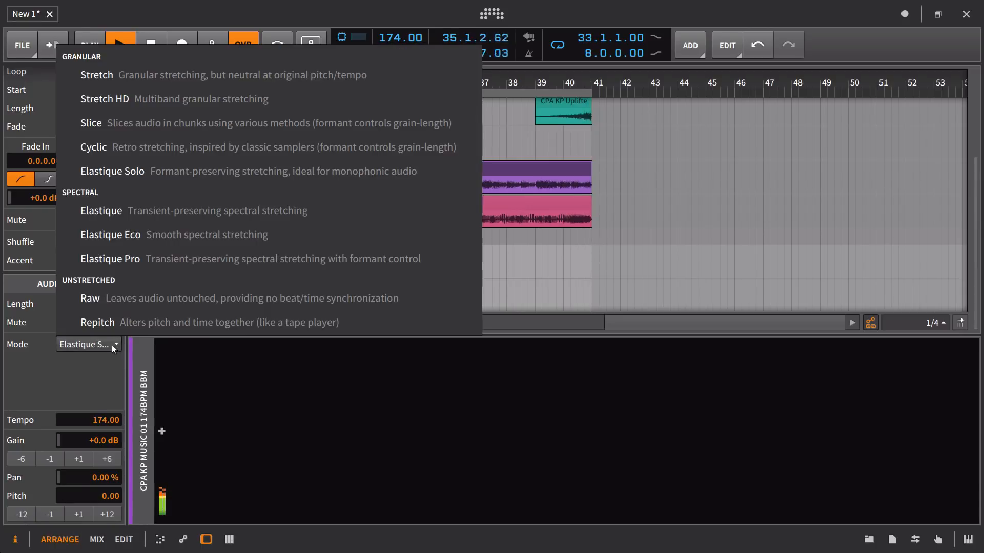
{"action": "left_click", "coordinate": [152, 212]}
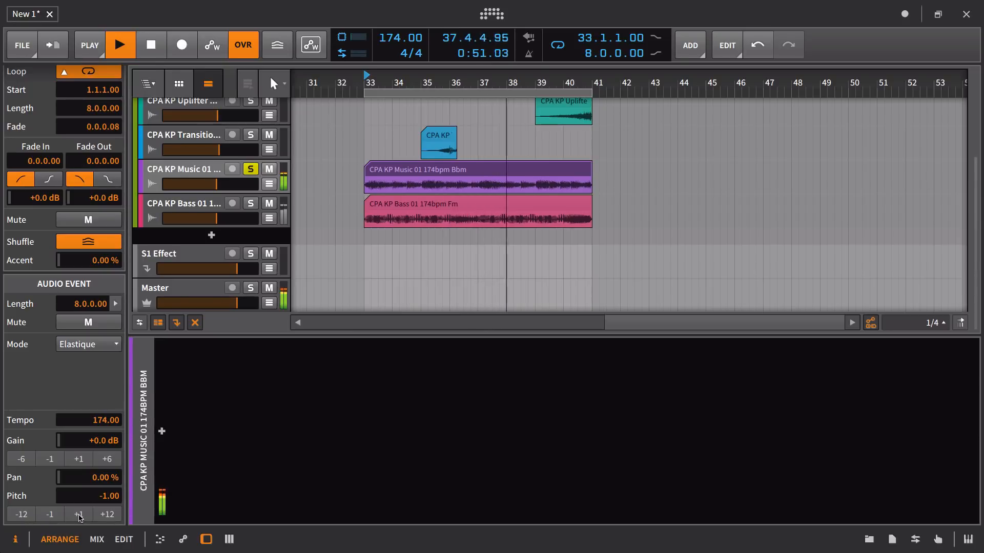
{"action": "left_click", "coordinate": [22, 515]}
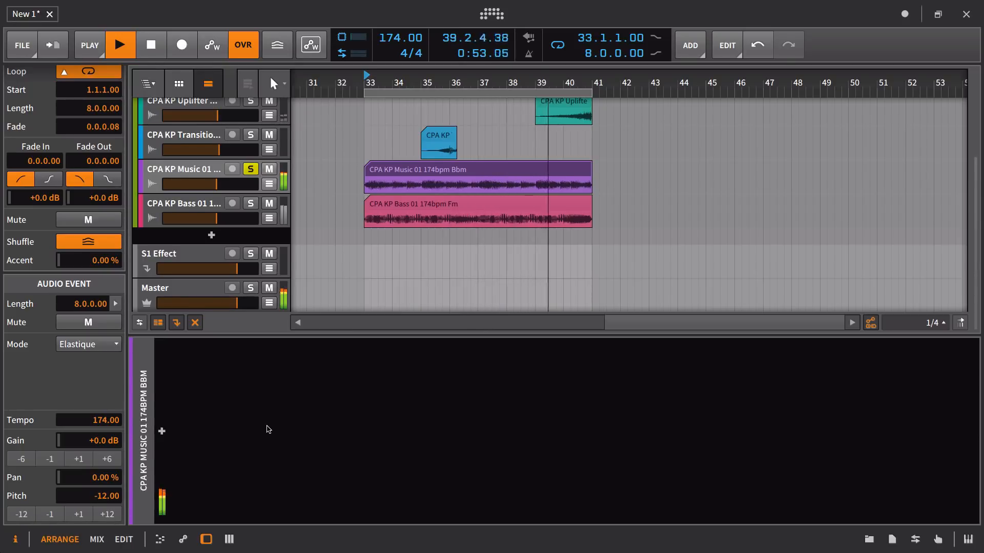
{"action": "left_click", "coordinate": [116, 346]}
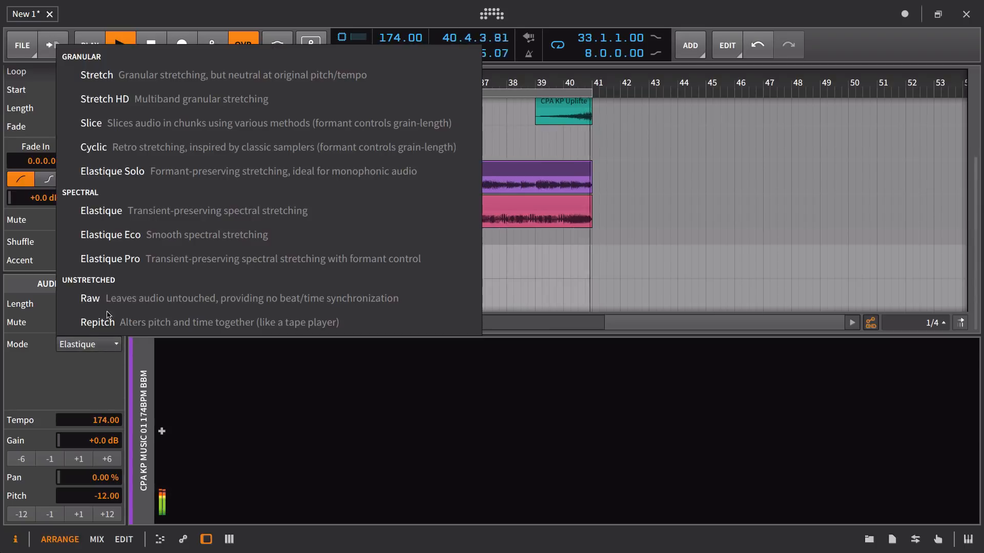
{"action": "left_click", "coordinate": [144, 75]}
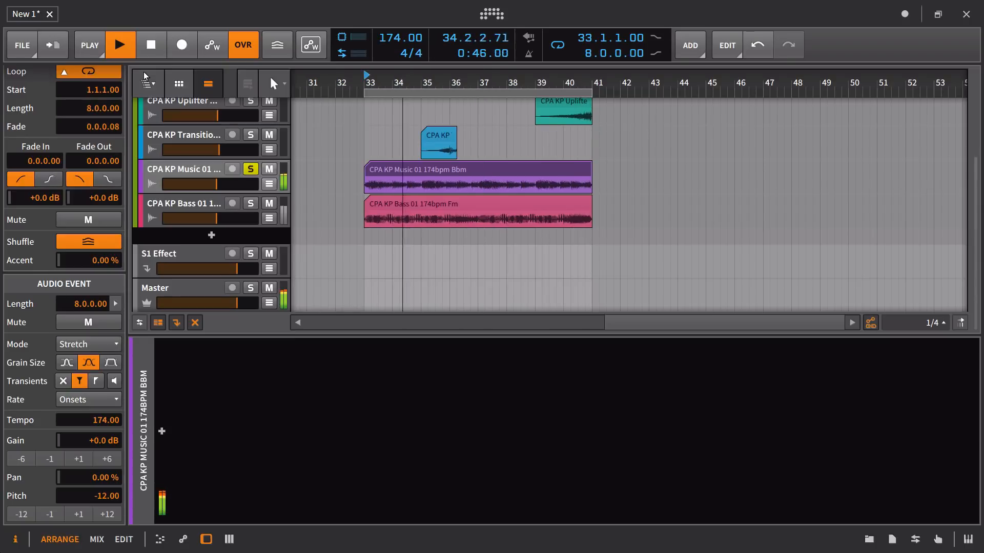
Switch the Music 01 clip to Stretch HD mode with transients turned off and the first grain size.
{"action": "left_click", "coordinate": [110, 346]}
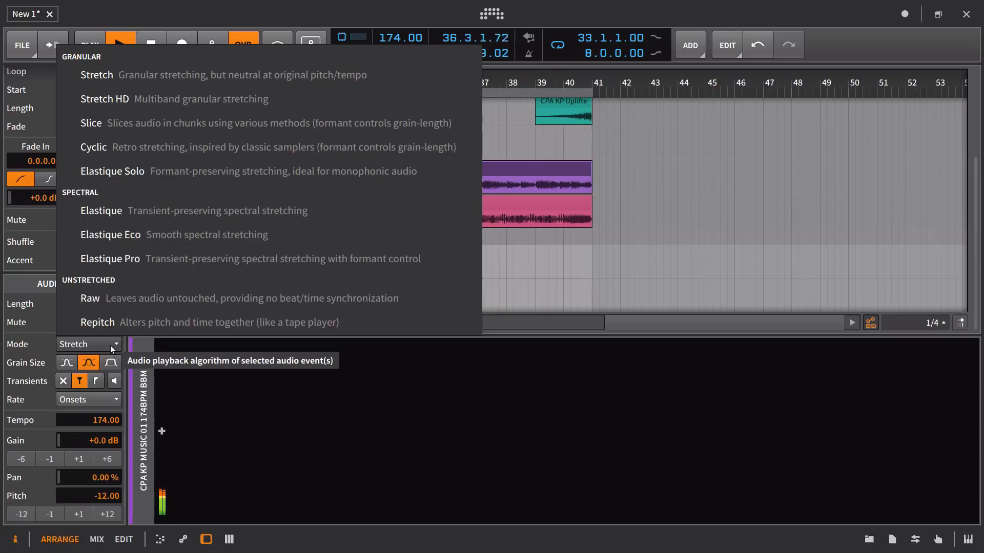
{"action": "left_click", "coordinate": [137, 100]}
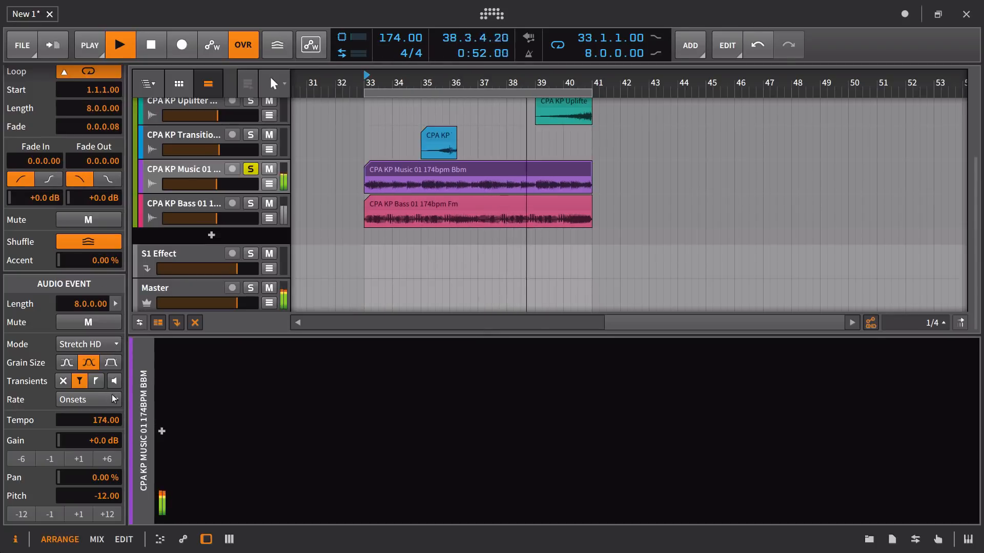
{"action": "left_click", "coordinate": [65, 382]}
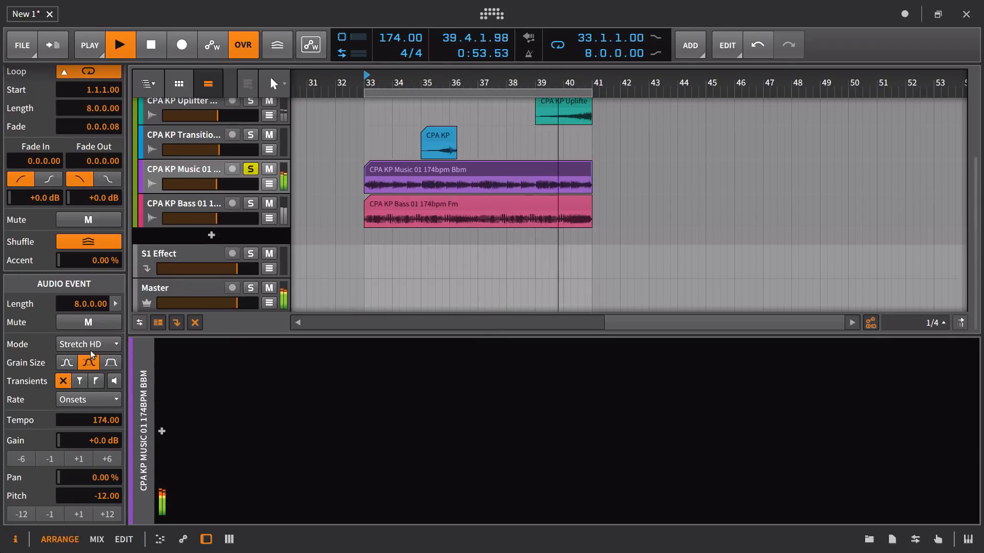
{"action": "left_click", "coordinate": [66, 363]}
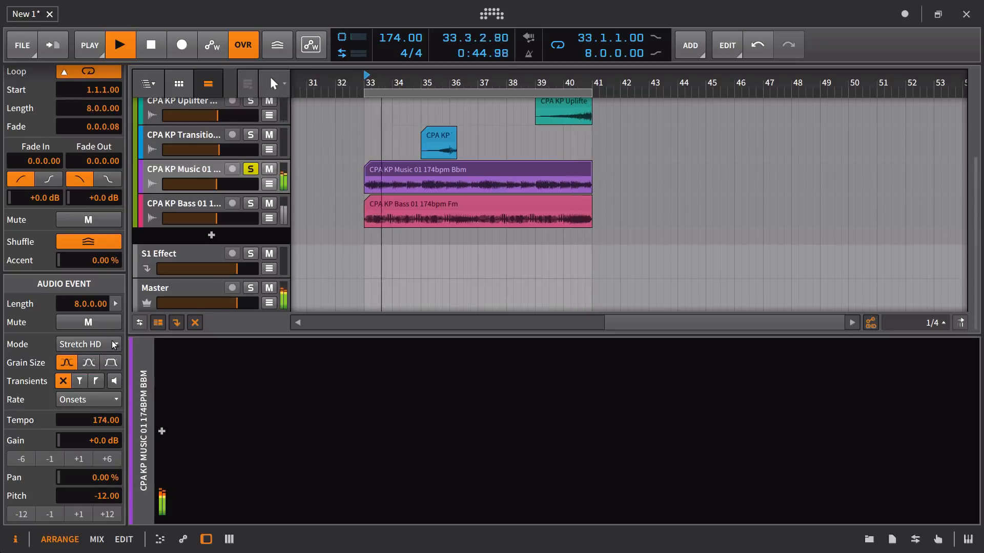
Try the Music 01 clip in Stretch mode with the first grain size, and compare Elastique mode with the pitch raised to 12.00.
{"action": "left_click", "coordinate": [88, 344]}
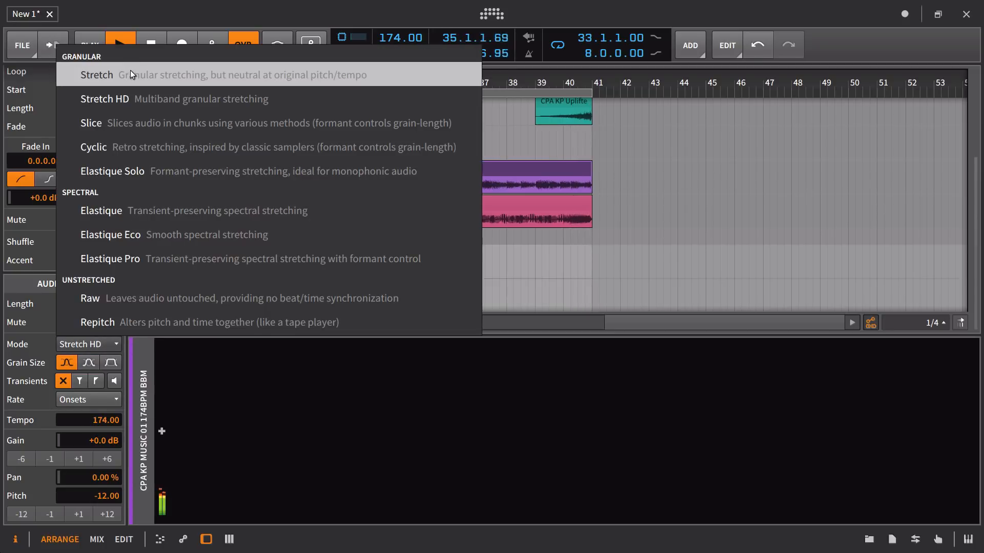
{"action": "left_click", "coordinate": [131, 74]}
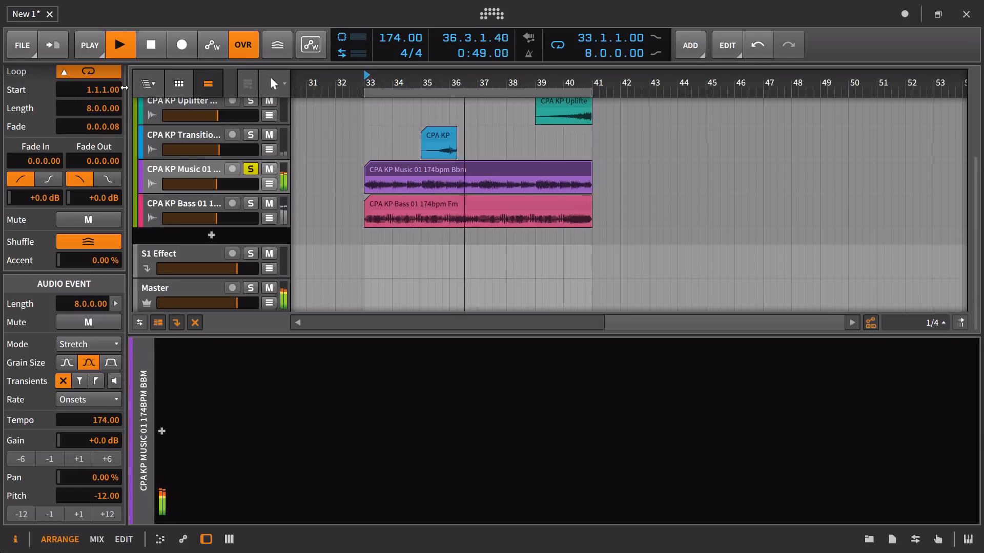
{"action": "left_click", "coordinate": [69, 358]}
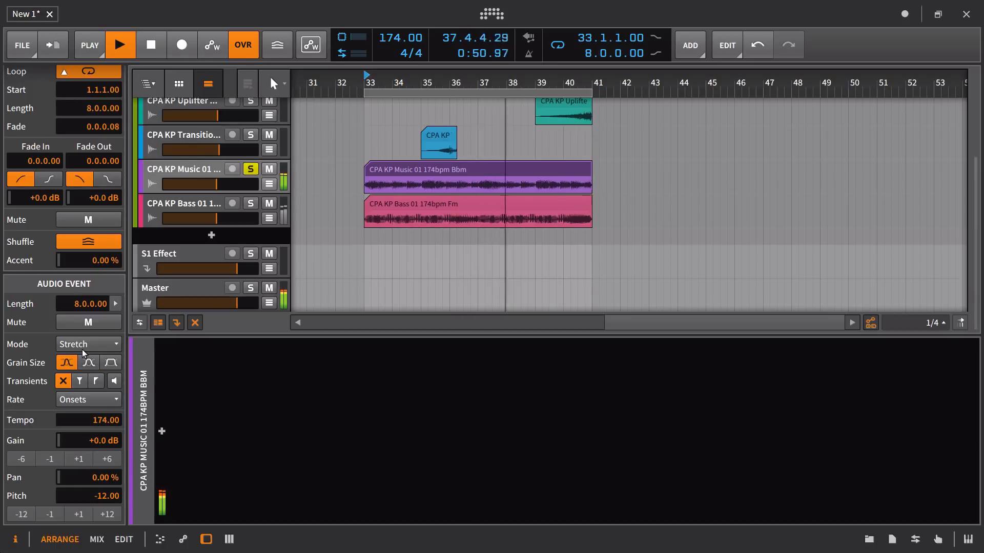
{"action": "left_click", "coordinate": [84, 348]}
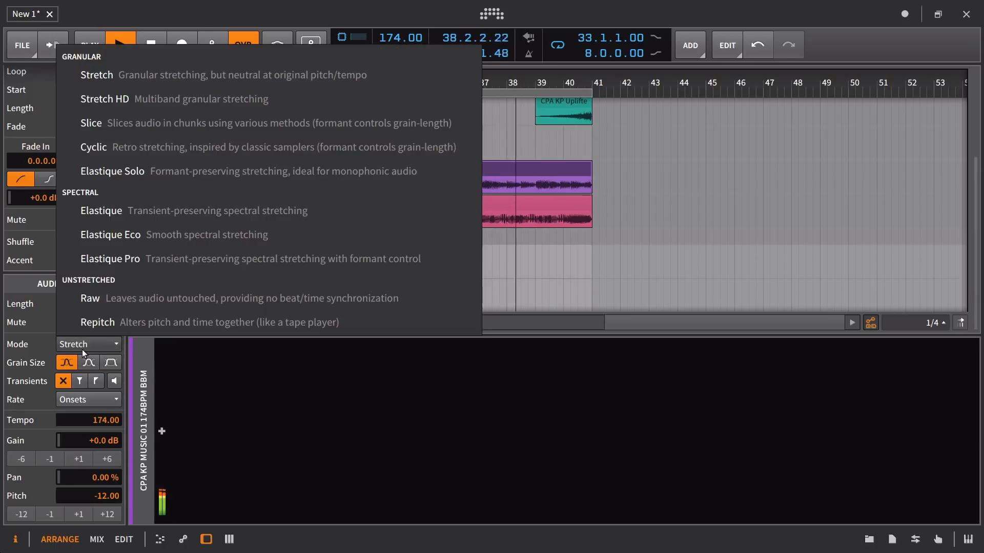
{"action": "left_click", "coordinate": [168, 211]}
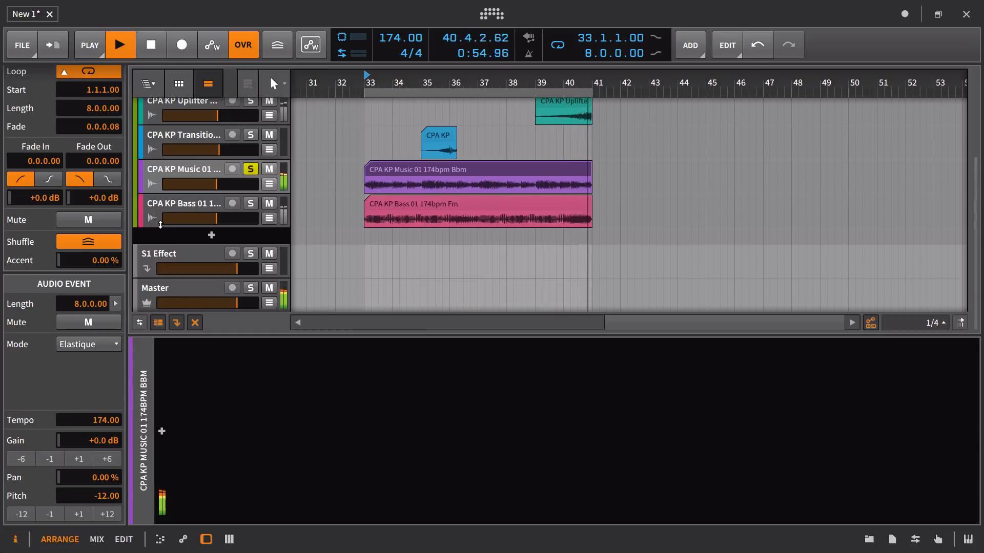
{"action": "left_click", "coordinate": [106, 514]}
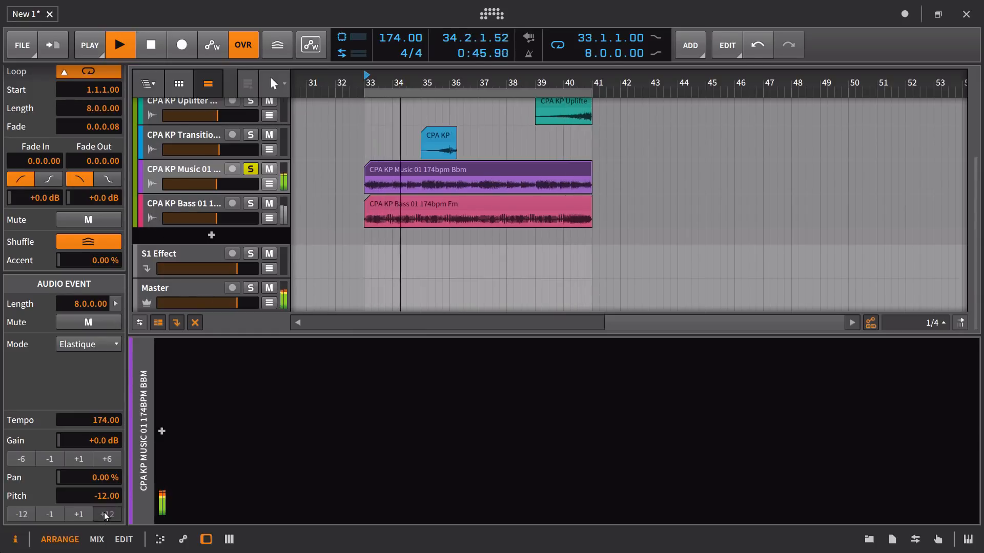
{"action": "left_click", "coordinate": [106, 515]}
Compare the Stretch HD, Stretch and Elastique Eco modes on the Music 01 clip.
{"action": "left_click", "coordinate": [100, 344]}
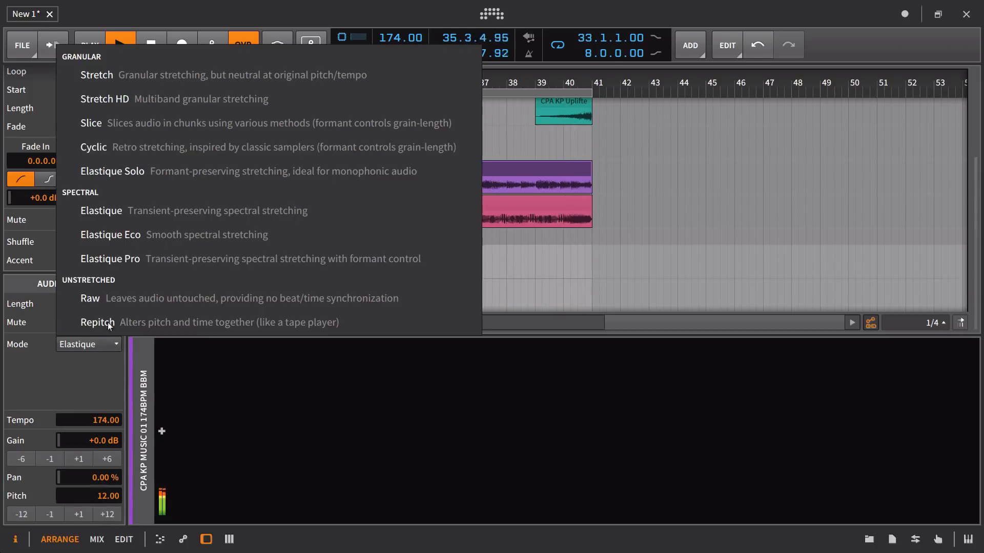
{"action": "left_click", "coordinate": [133, 101]}
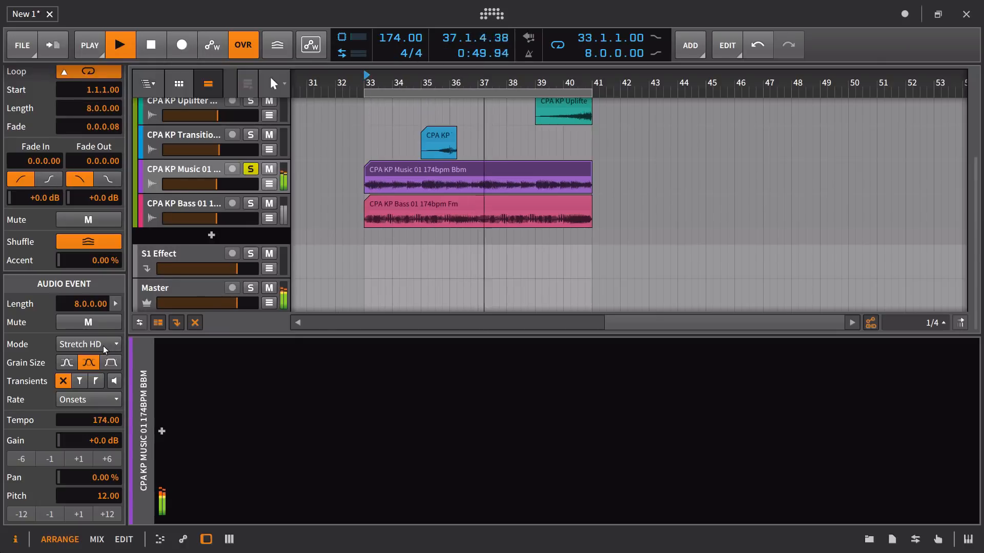
{"action": "left_click", "coordinate": [103, 346]}
{"action": "left_click", "coordinate": [126, 74]}
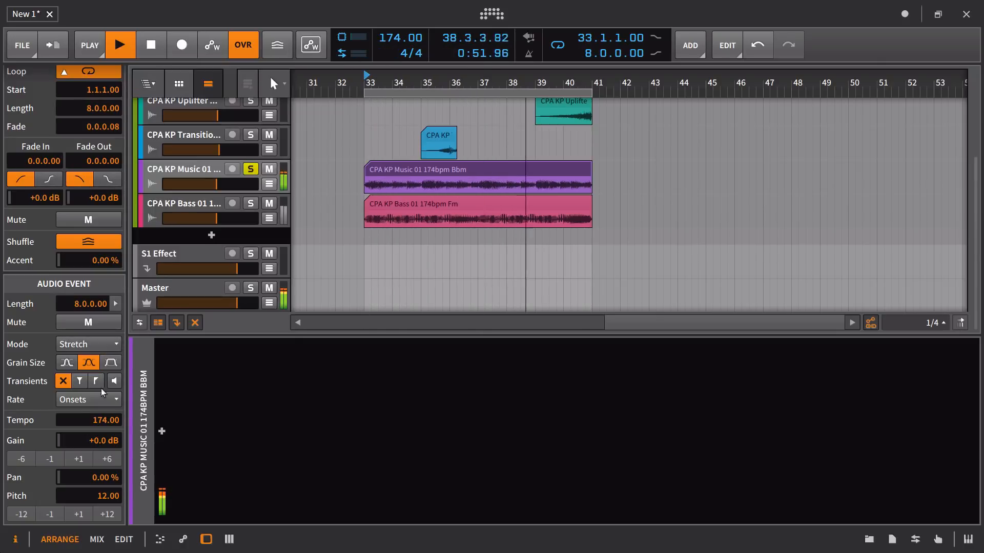
{"action": "left_click", "coordinate": [107, 345]}
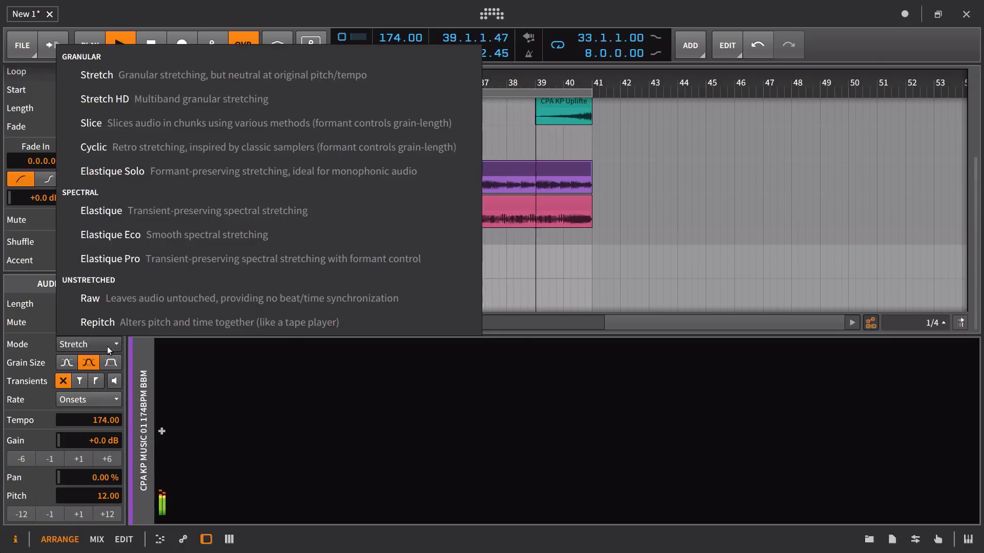
{"action": "left_click", "coordinate": [161, 242]}
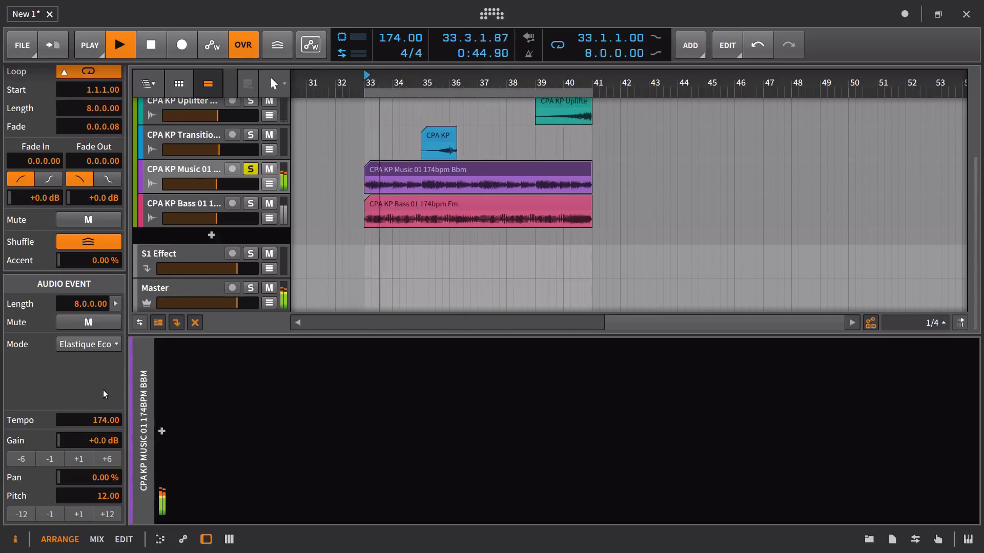
Switch the Music 01 clip to Elastique Pro, try formant 19.00 and return the formant to 0.00.
{"action": "left_click", "coordinate": [108, 344]}
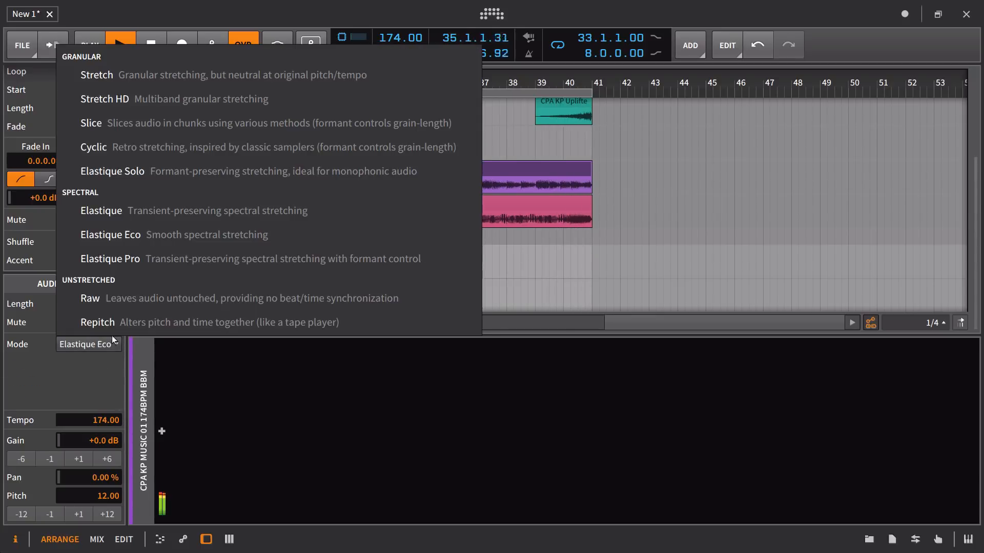
{"action": "left_click", "coordinate": [146, 258]}
{"action": "left_click_drag", "start_coordinate": [109, 393], "coordinate": [105, 364]}
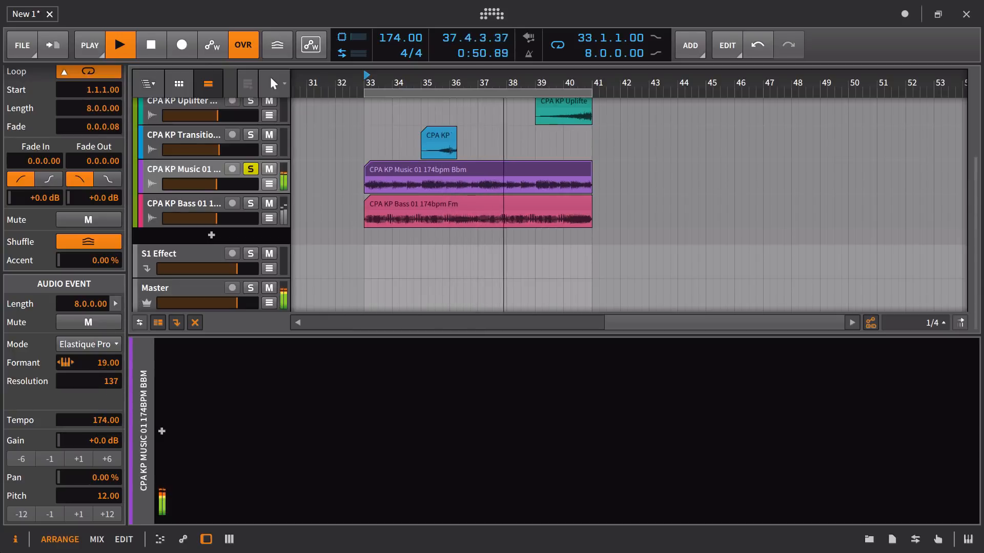
{"action": "left_click_drag", "start_coordinate": [106, 362], "coordinate": [106, 338]}
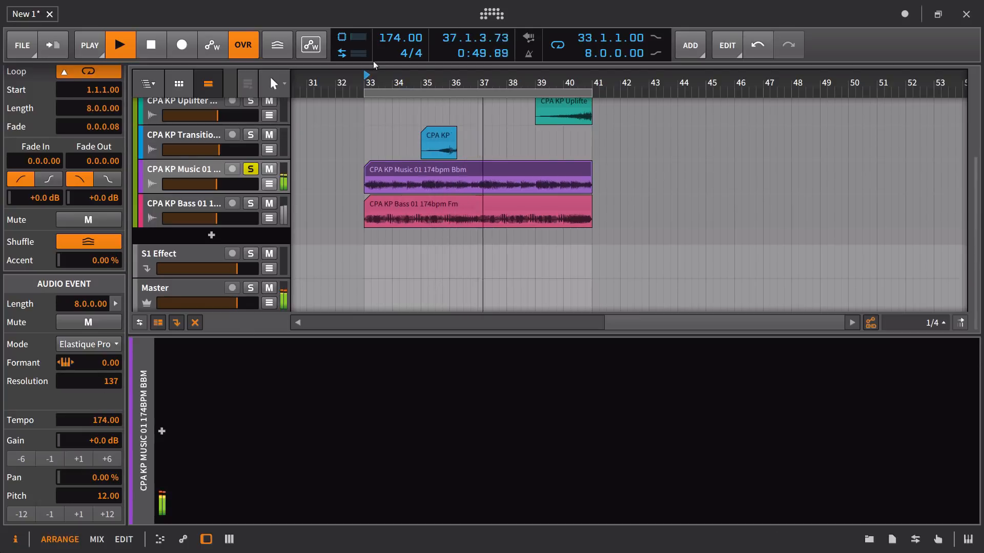
Lower the project tempo to 124 BPM and switch the Music 01 clip to Cyclic mode with the middle grain size.
{"action": "left_click_drag", "start_coordinate": [388, 42], "coordinate": [389, 67]}
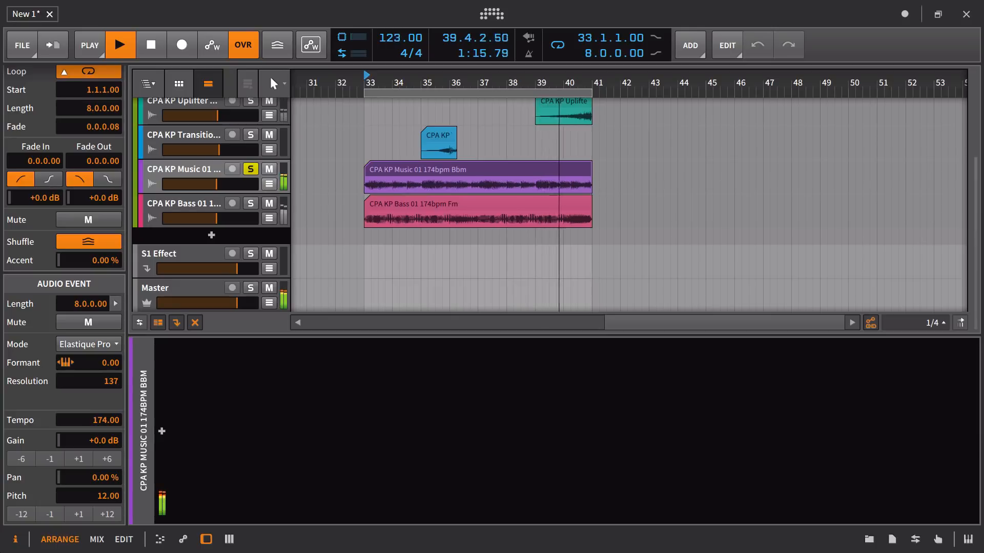
{"action": "left_click", "coordinate": [114, 344]}
{"action": "left_click", "coordinate": [181, 148]}
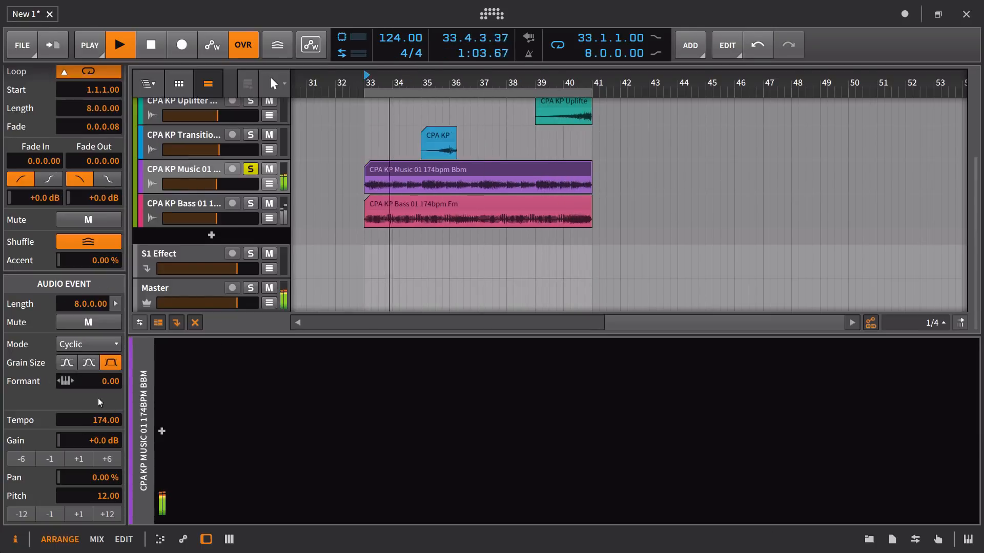
{"action": "left_click", "coordinate": [95, 363]}
Try formant -9.00 with pitch 24.00 on the Music 01 clip, and settle on formant -15.00 and pitch 0.00.
{"action": "left_click_drag", "start_coordinate": [105, 386], "coordinate": [105, 395]}
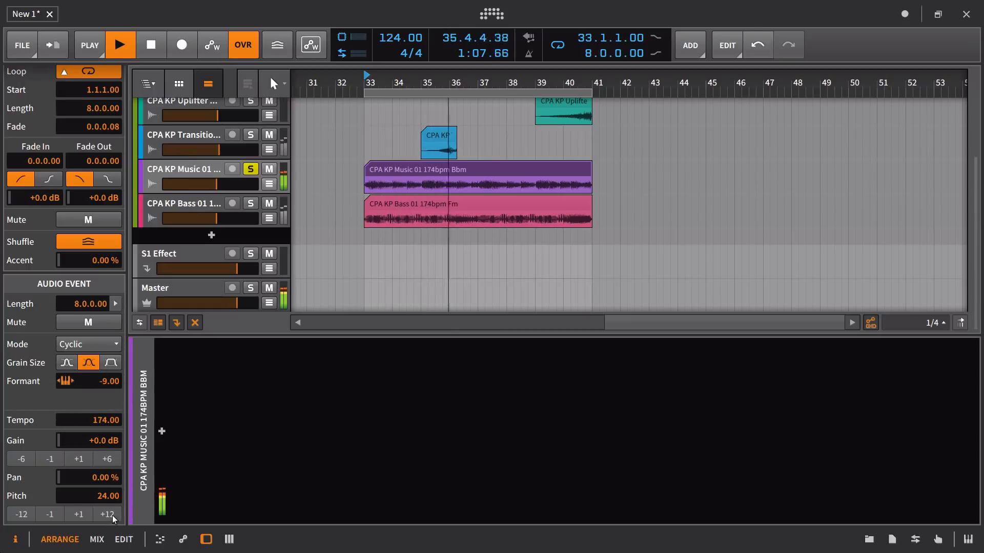
{"action": "left_click", "coordinate": [25, 517]}
{"action": "left_click_drag", "start_coordinate": [105, 381], "coordinate": [106, 392]}
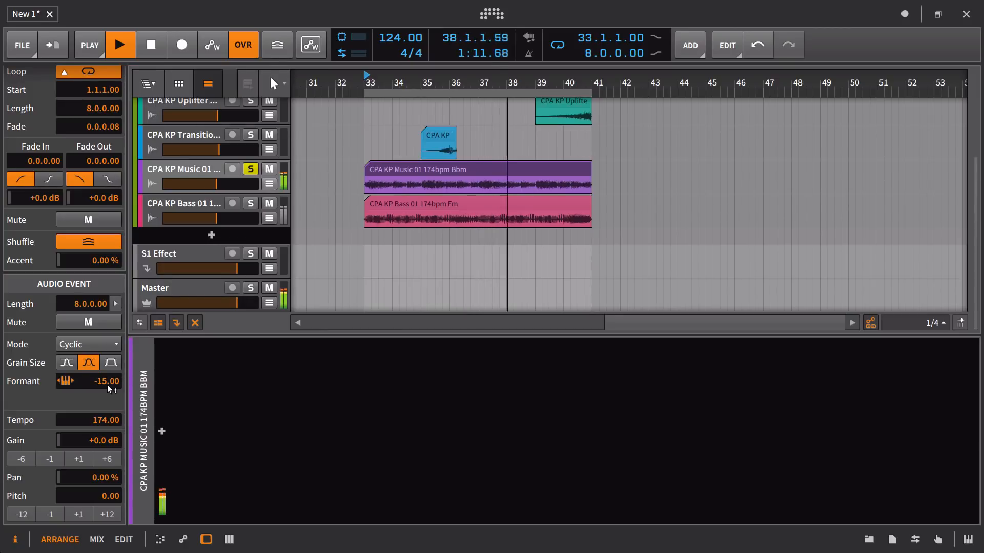
Raise the Music 01 track's volume slightly and unsolo it, and solo the Bass 01 track with its volume lowered to -11.187 dB.
{"action": "left_click_drag", "start_coordinate": [211, 183], "coordinate": [217, 183]}
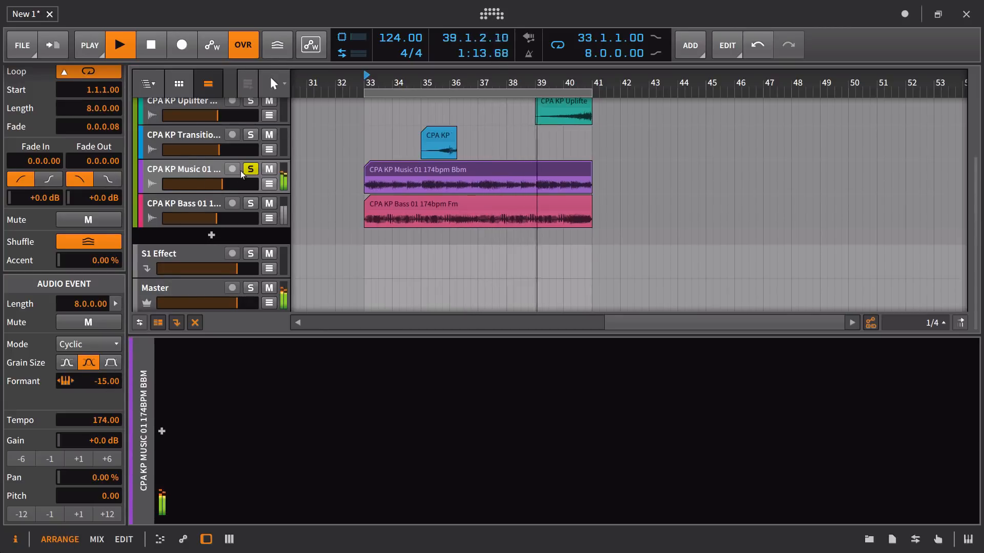
{"action": "left_click", "coordinate": [251, 170]}
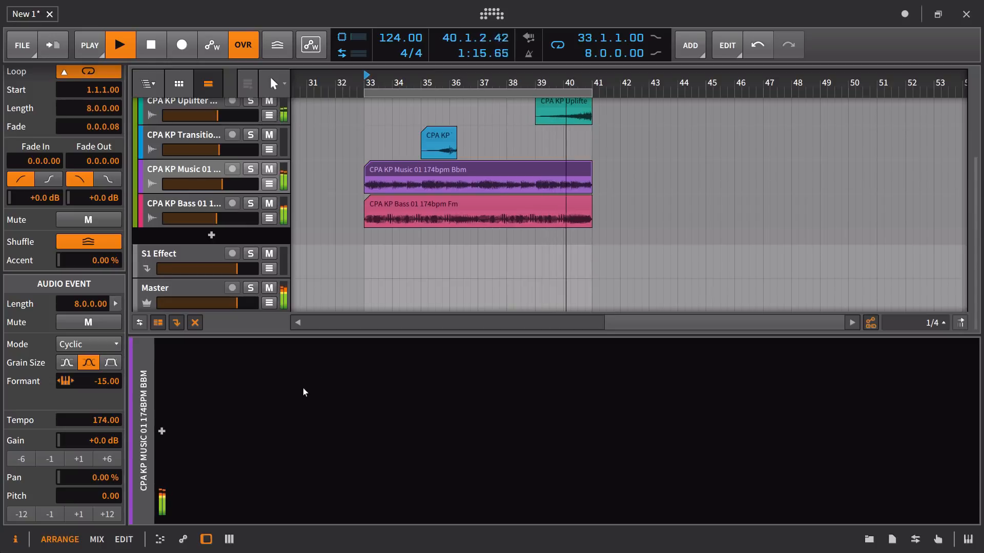
{"action": "left_click_drag", "start_coordinate": [216, 218], "coordinate": [210, 218]}
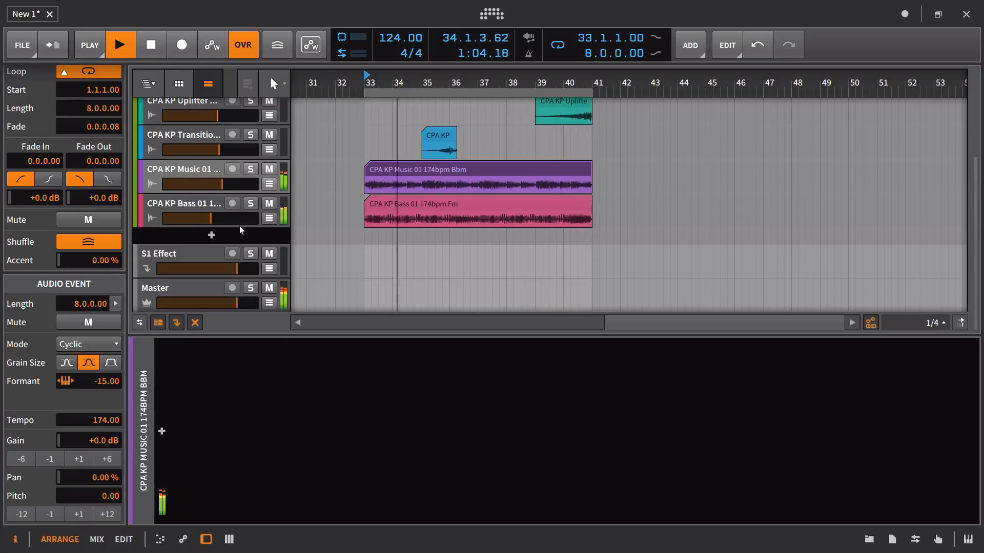
{"action": "left_click", "coordinate": [251, 204]}
{"action": "left_click_drag", "start_coordinate": [211, 220], "coordinate": [212, 219]}
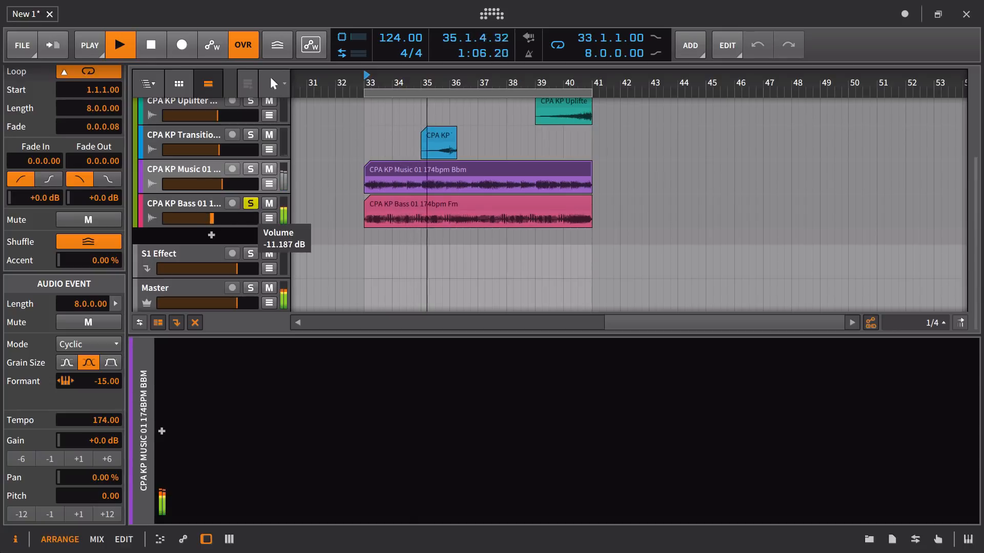
Switch the Bass 01 clip to Elastique mode.
{"action": "left_click", "coordinate": [395, 202]}
{"action": "left_click", "coordinate": [100, 398]}
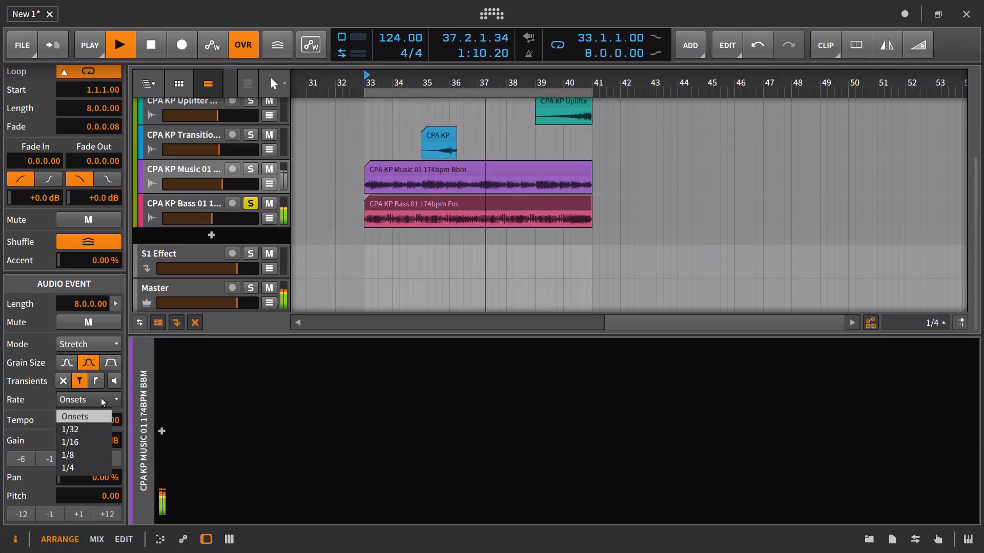
{"action": "left_click", "coordinate": [100, 399]}
{"action": "left_click", "coordinate": [109, 345]}
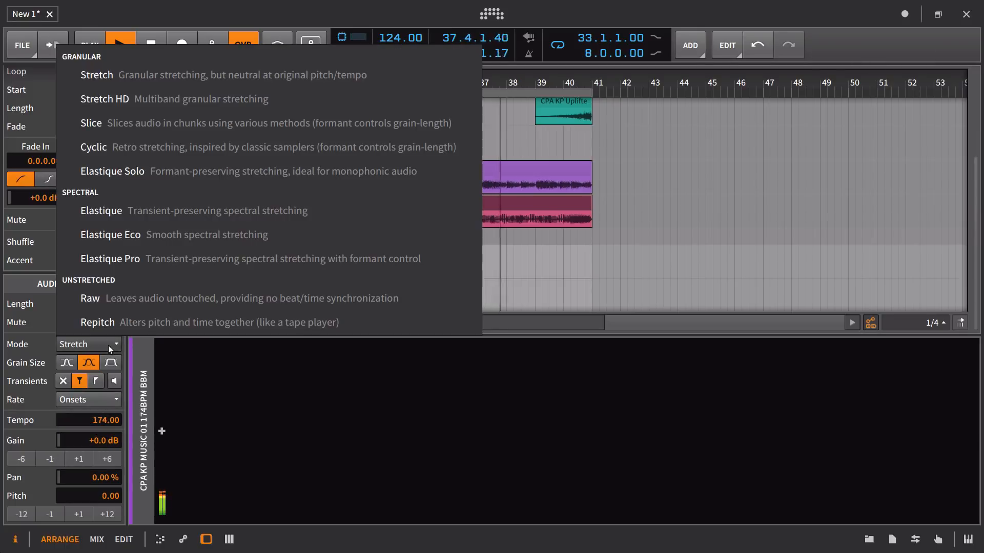
{"action": "left_click", "coordinate": [170, 222]}
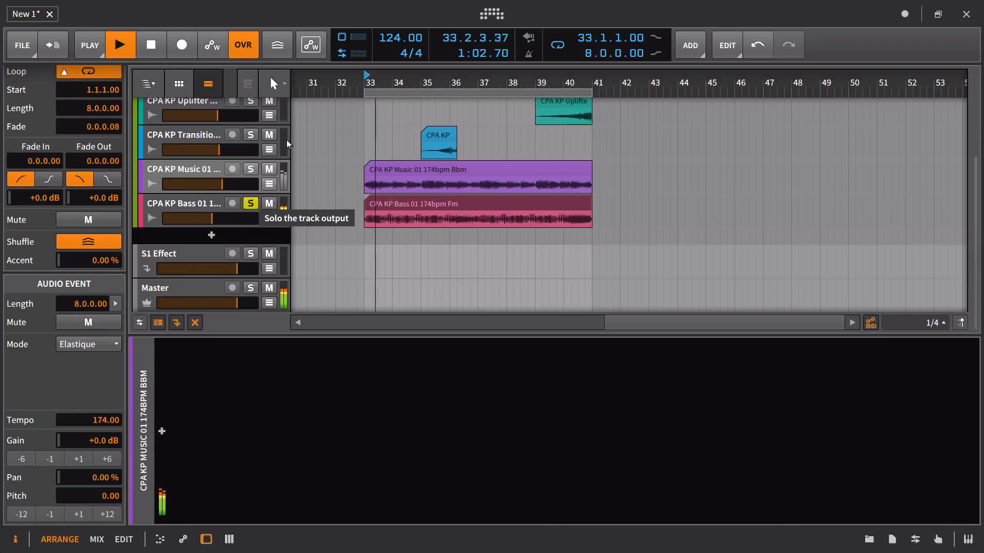
{"action": "mouse_move", "coordinate": [383, 39]}
{"action": "left_mouse_down"}
{"action": "mouse_move", "coordinate": [383, 13]}
{"action": "mouse_move", "coordinate": [383, 40]}
{"action": "left_mouse_up"}
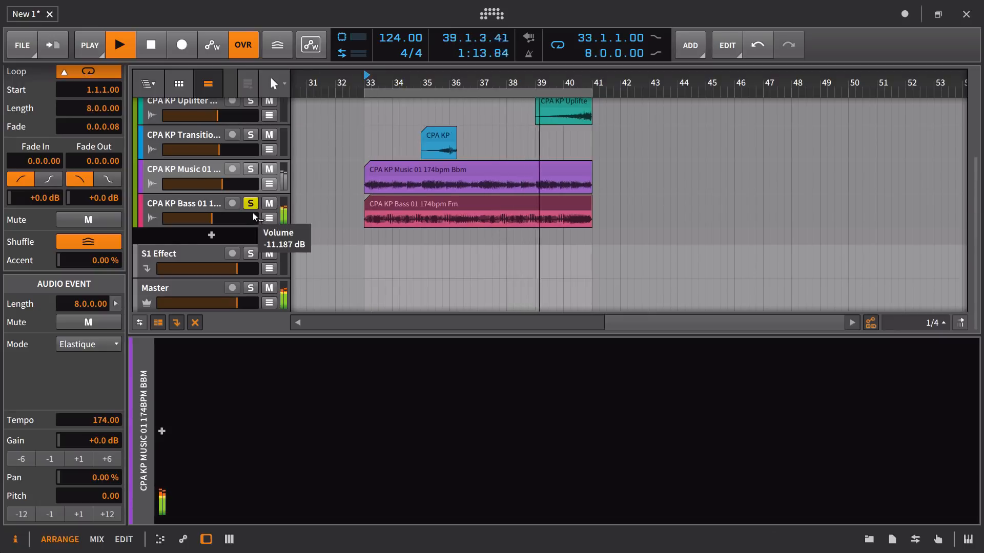
Unsolo the Bass 01 track and raise the Transition track's volume slightly.
{"action": "scroll", "coordinate": [301, 224], "scroll_direction": "up", "scroll_amount": 3}
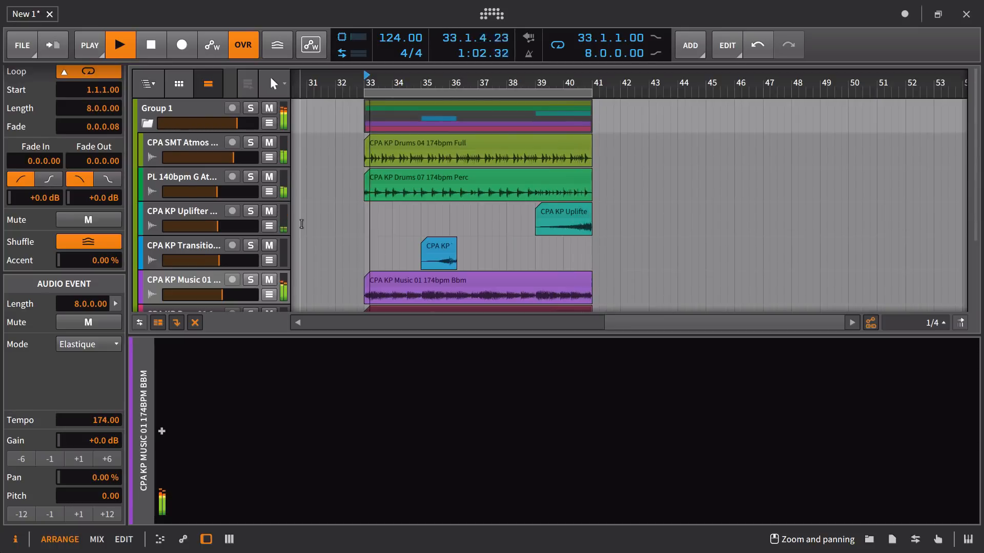
{"action": "scroll", "coordinate": [295, 234], "scroll_direction": "down", "scroll_amount": 3}
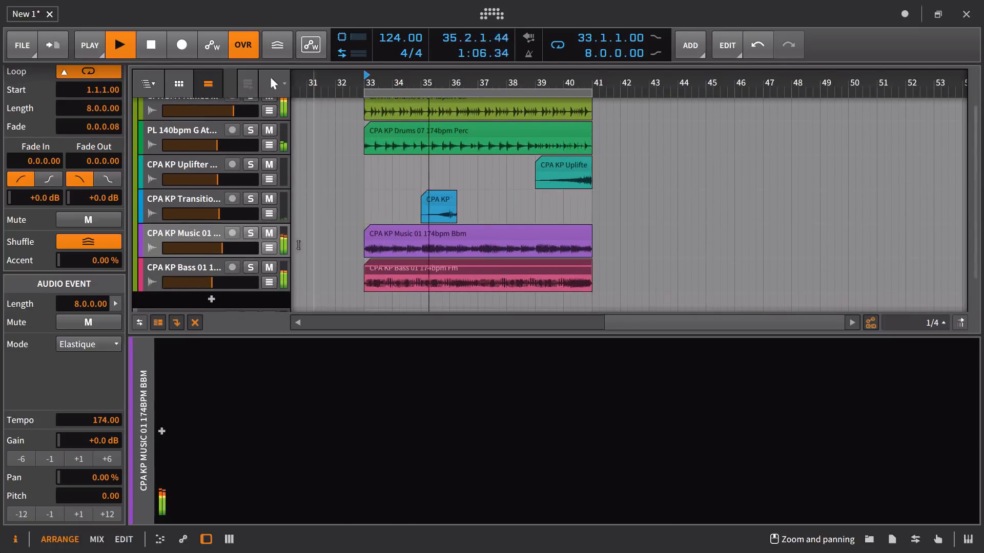
{"action": "left_click_drag", "start_coordinate": [220, 214], "coordinate": [220, 214]}
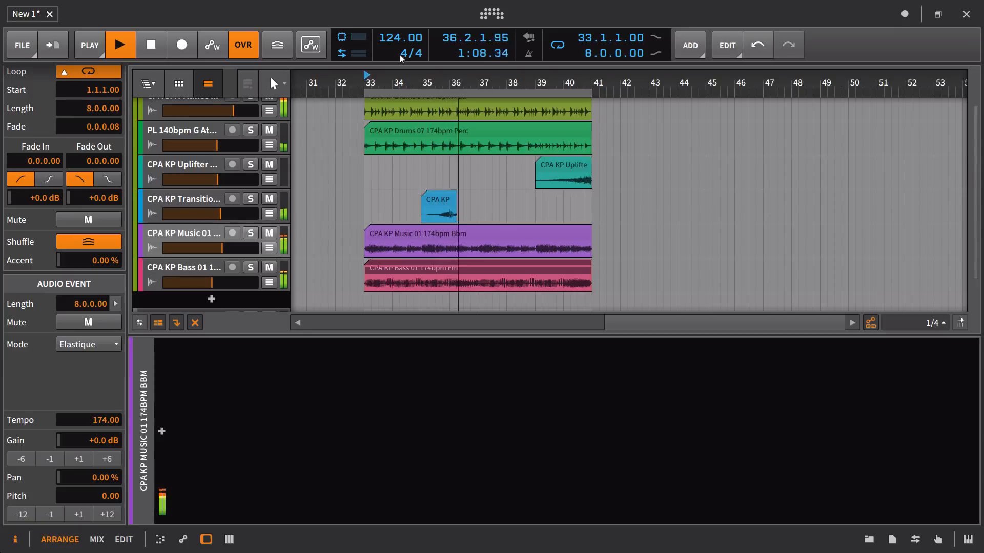
Try the full arrangement at a project tempo of 174 BPM, and lower the tempo to 95 BPM.
{"action": "left_click_drag", "start_coordinate": [402, 38], "coordinate": [402, 13]}
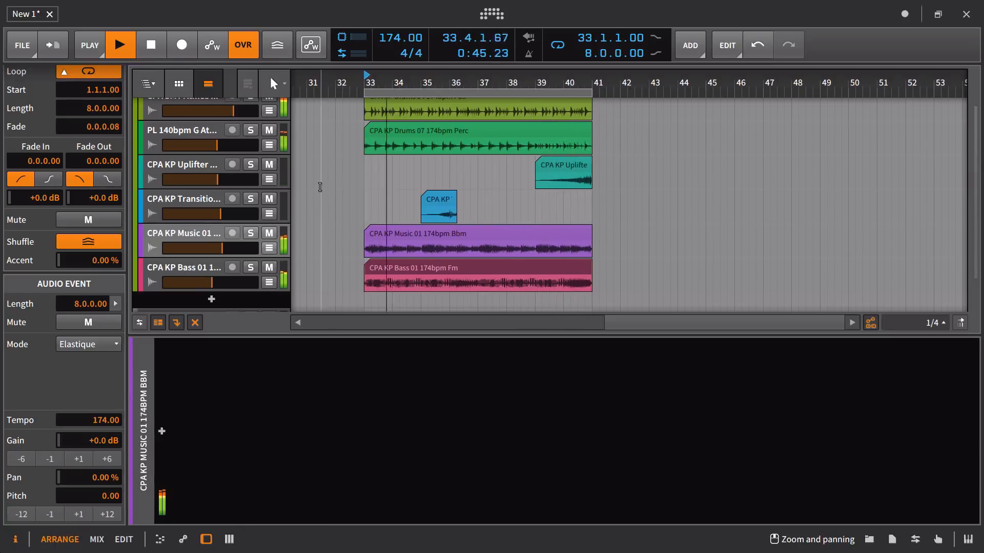
{"action": "left_click_drag", "start_coordinate": [398, 37], "coordinate": [397, 73]}
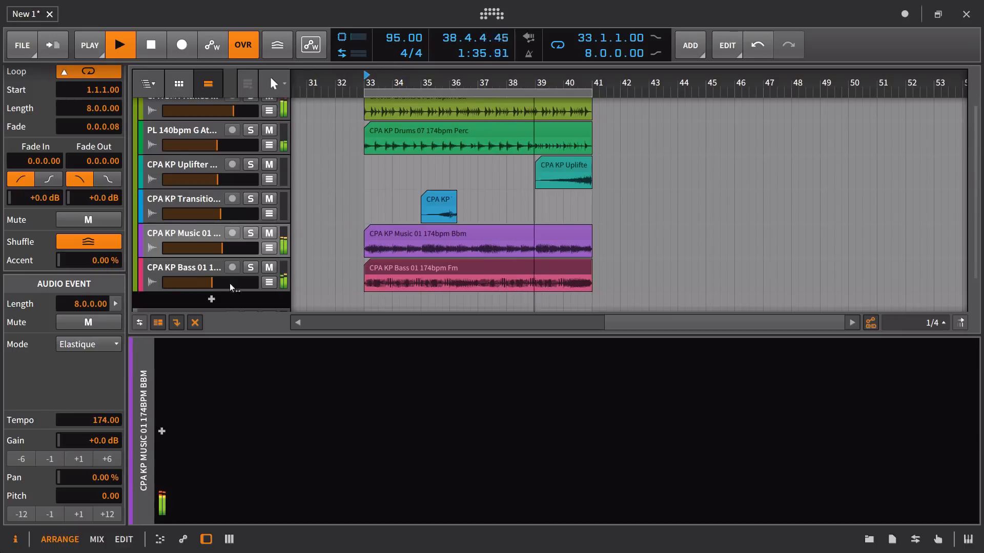
Lower the Bass 01 track's volume slightly while the arrangement plays, and stop playback.
{"action": "left_click_drag", "start_coordinate": [215, 287], "coordinate": [205, 283]}
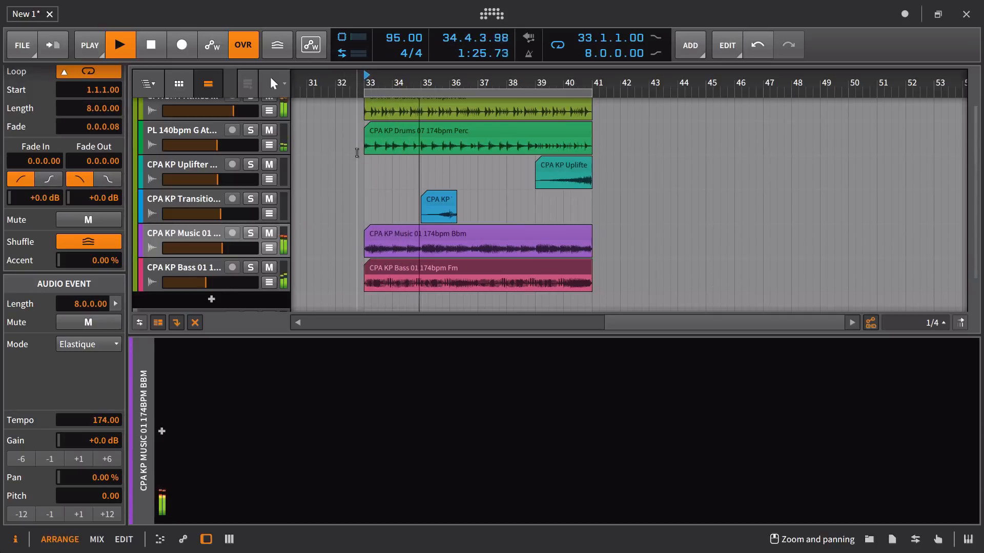
{"action": "scroll", "coordinate": [357, 153], "scroll_direction": "up", "scroll_amount": 1}
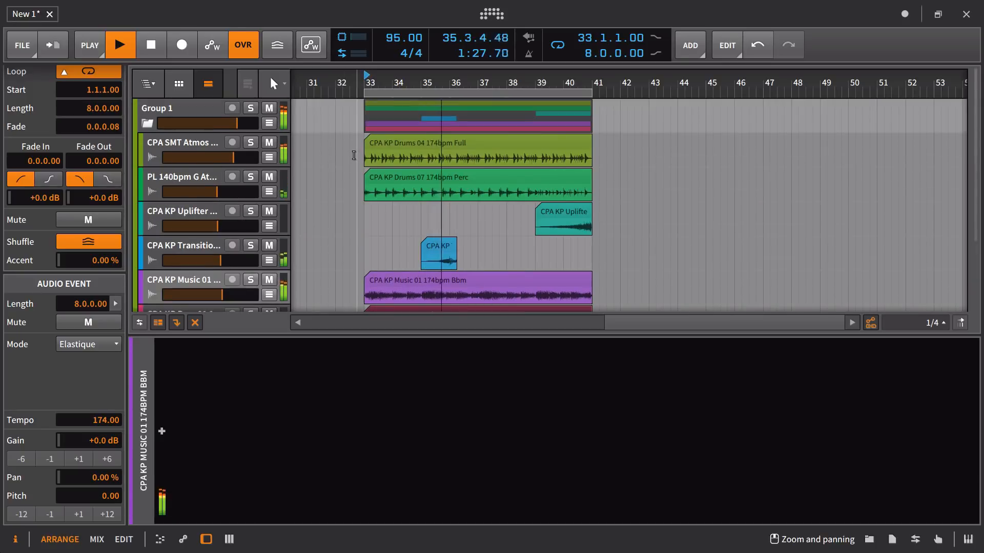
{"action": "key", "text": "space"}
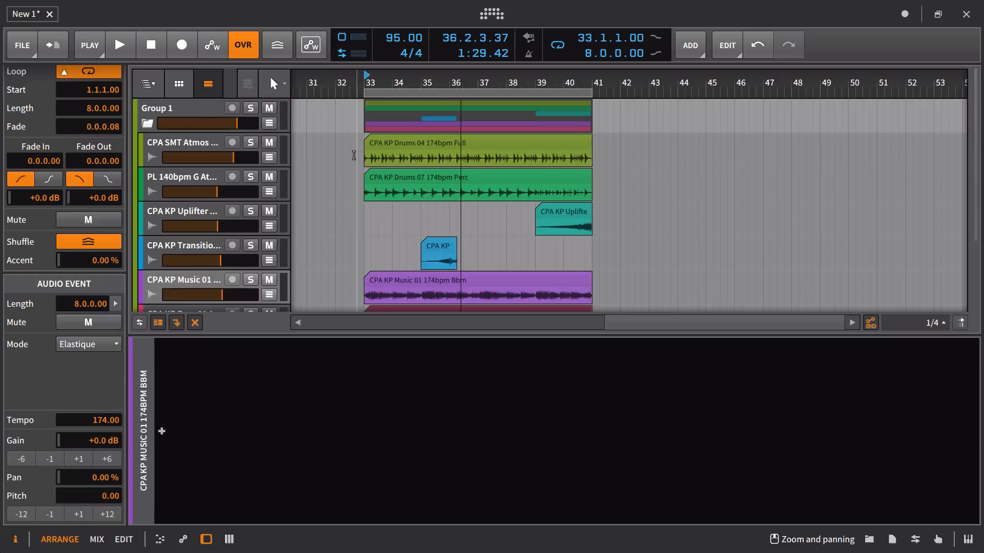
{"action": "scroll", "coordinate": [402, 182], "scroll_direction": "down", "scroll_amount": 1}
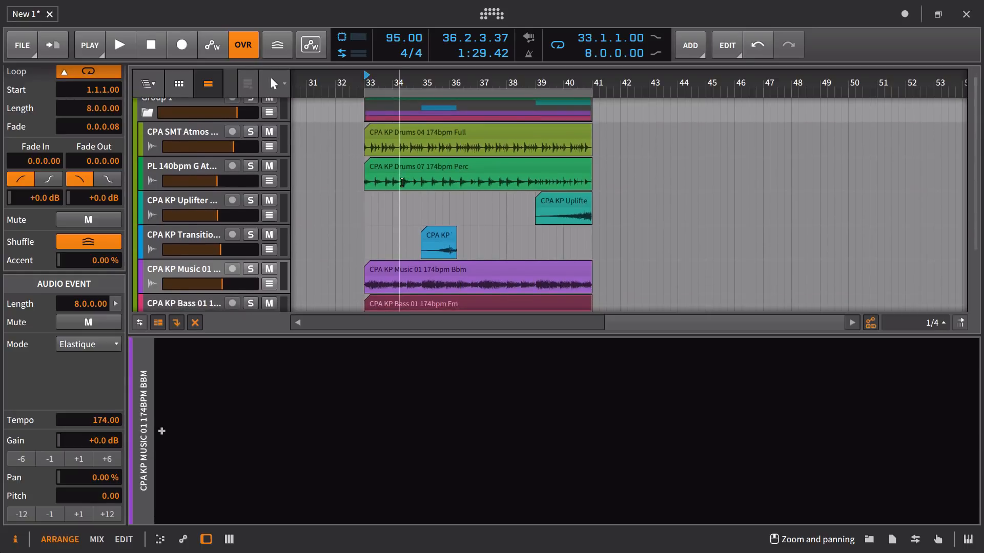
{"action": "scroll", "coordinate": [401, 181], "scroll_direction": "down", "scroll_amount": 4}
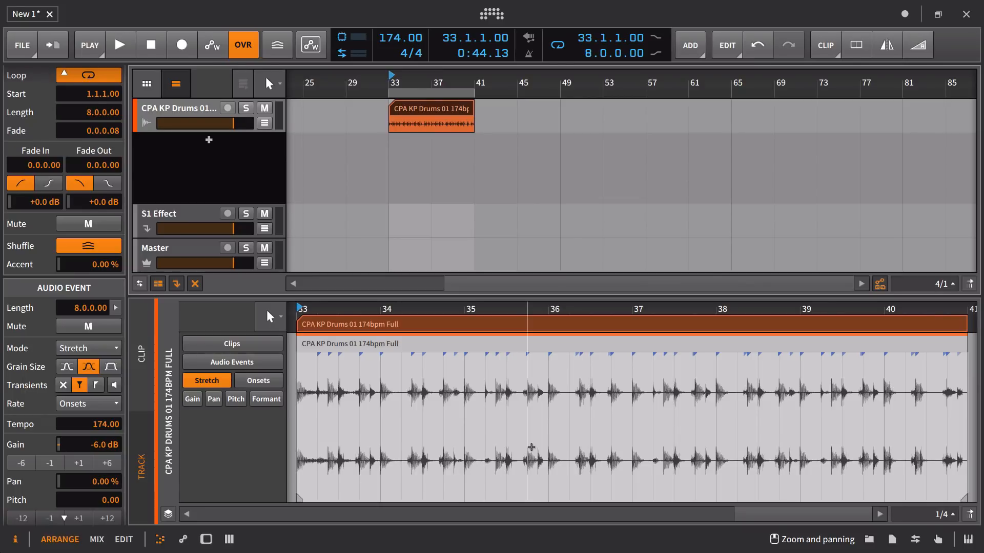
Switch the CPA KP Drums 01 clip's stretch mode to Elastique and start playback.
{"action": "left_click_drag", "start_coordinate": [529, 319], "coordinate": [512, 406]}
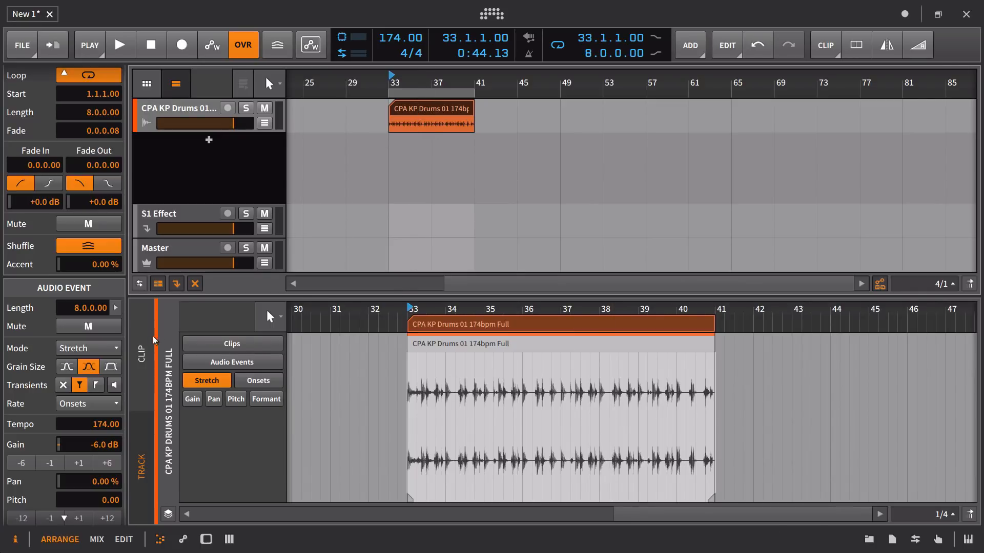
{"action": "left_click", "coordinate": [91, 352]}
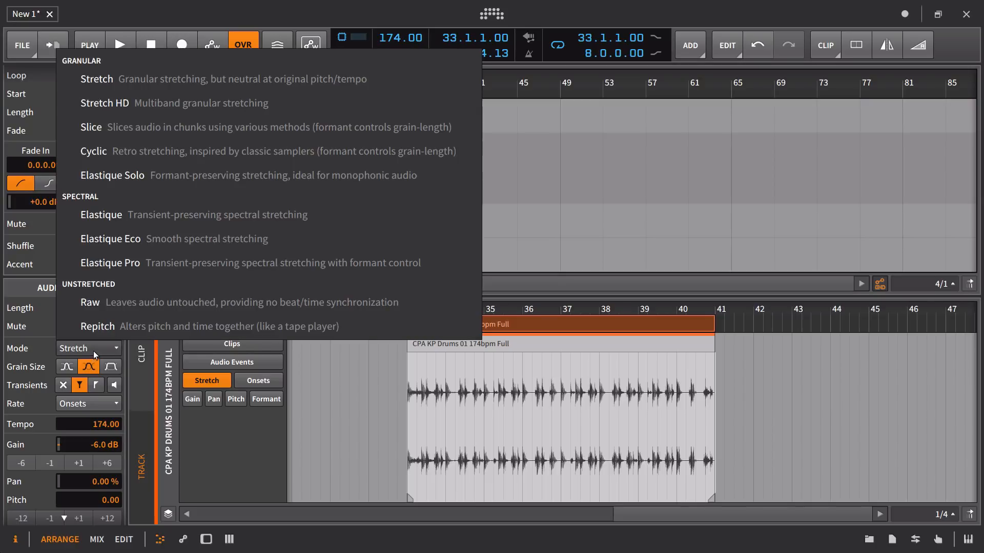
{"action": "left_click", "coordinate": [174, 219]}
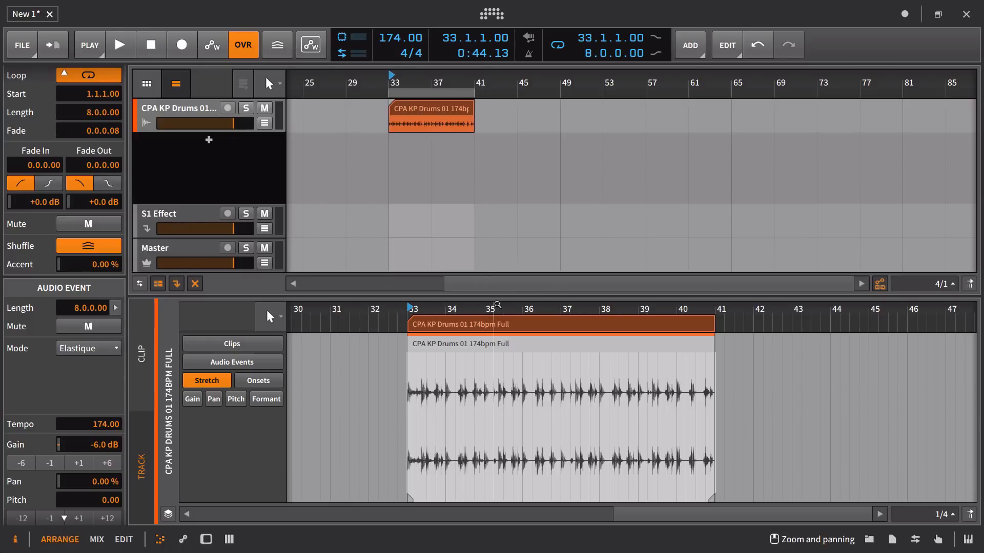
{"action": "key", "text": "space"}
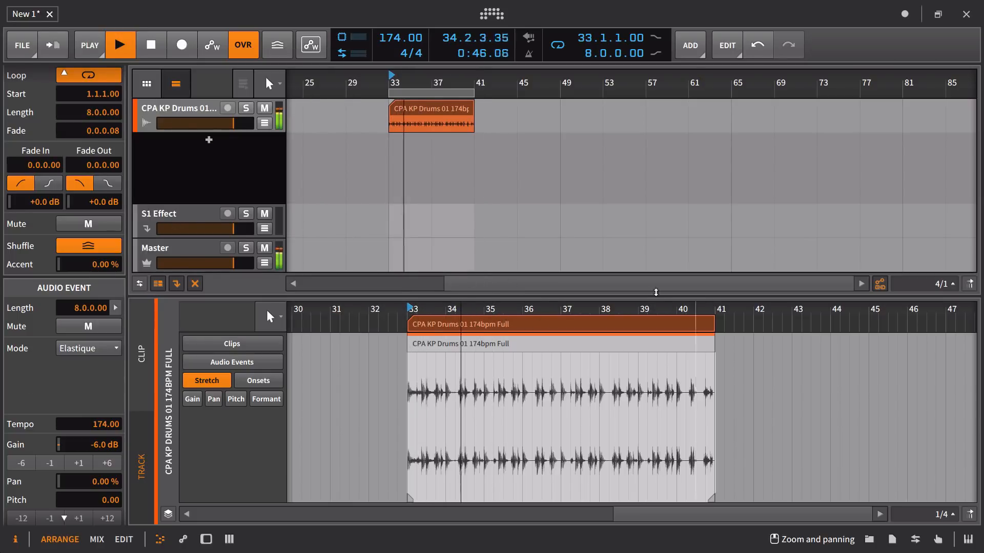
Turn off looping for the Drums 01 clip and extend the clip to 16 bars.
{"action": "double_click", "coordinate": [459, 117]}
{"action": "right_click", "coordinate": [459, 116]}
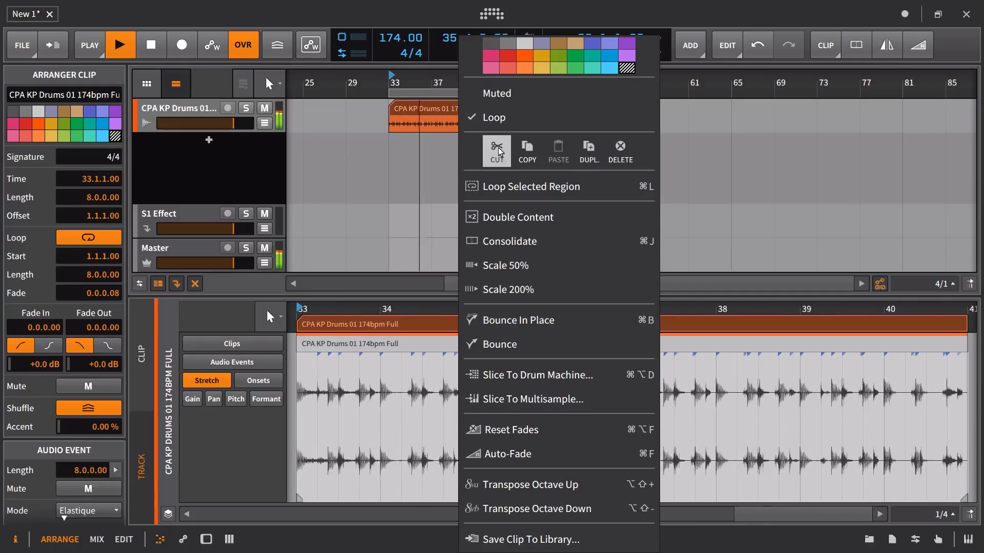
{"action": "left_click", "coordinate": [510, 191]}
{"action": "left_click_drag", "start_coordinate": [444, 83], "coordinate": [453, 64]}
{"action": "left_click_drag", "start_coordinate": [462, 109], "coordinate": [497, 109]}
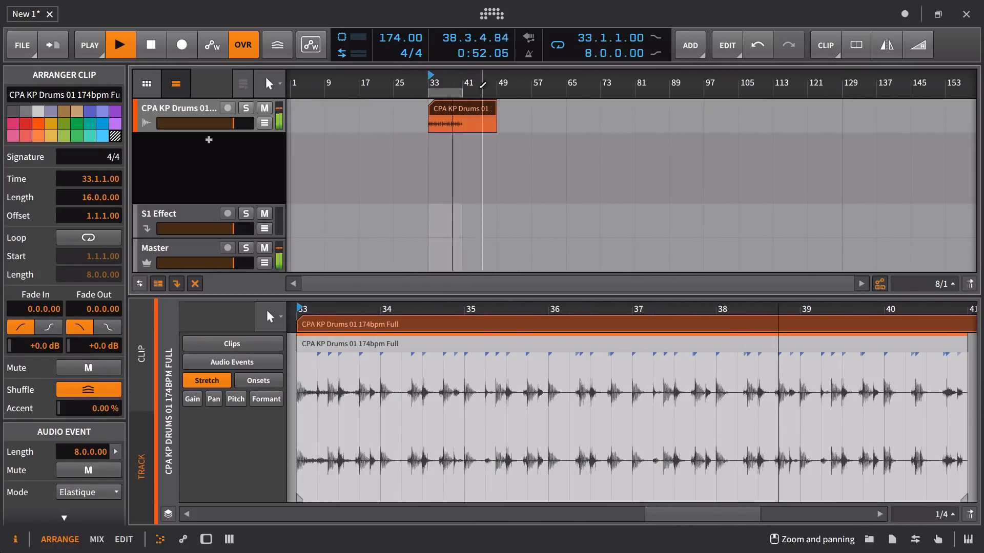
{"action": "left_click_drag", "start_coordinate": [484, 310], "coordinate": [385, 256]}
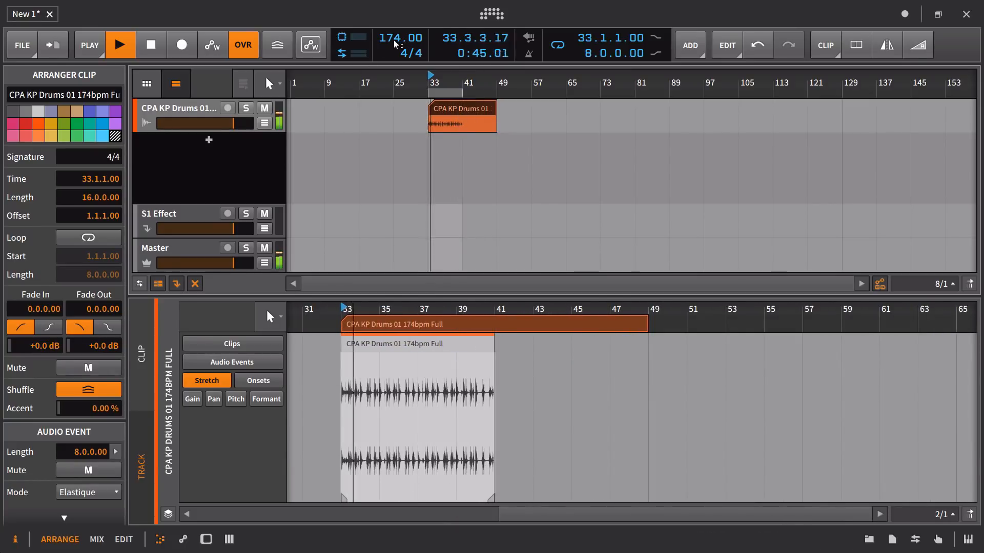
Lower the project tempo to 144 BPM and stretch the drum event's end marker to 15.1.1.00.
{"action": "left_click_drag", "start_coordinate": [396, 42], "coordinate": [395, 119]}
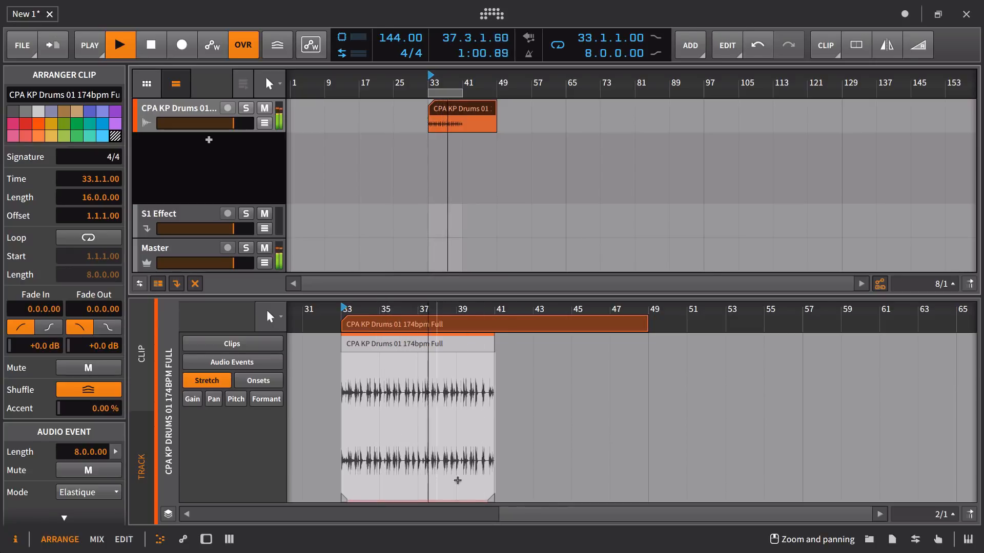
{"action": "left_click", "coordinate": [502, 499]}
{"action": "left_click_drag", "start_coordinate": [502, 499], "coordinate": [598, 487]}
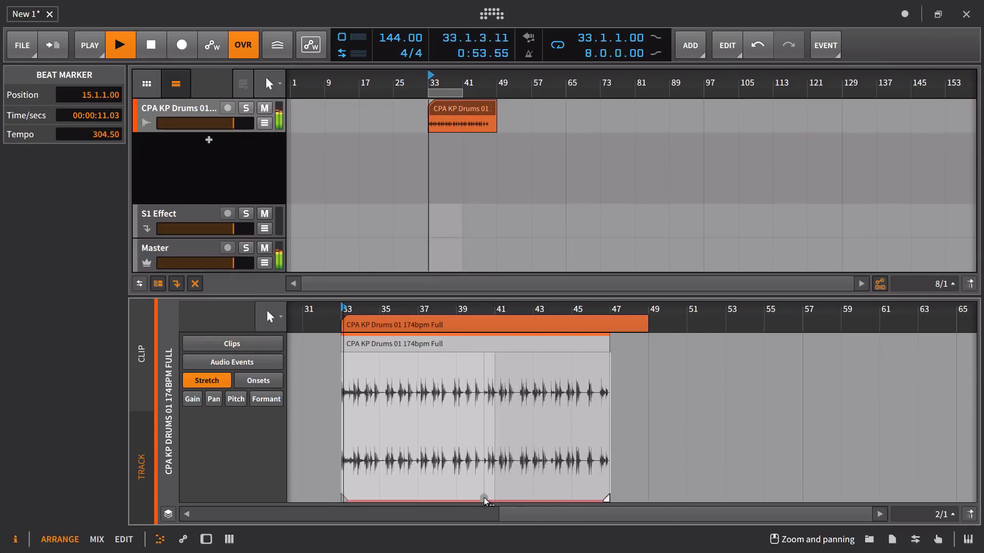
Warp the drum event with two added beat markers, moving them to 3.2.3.30 and 5.1.1.00.
{"action": "left_click", "coordinate": [482, 473]}
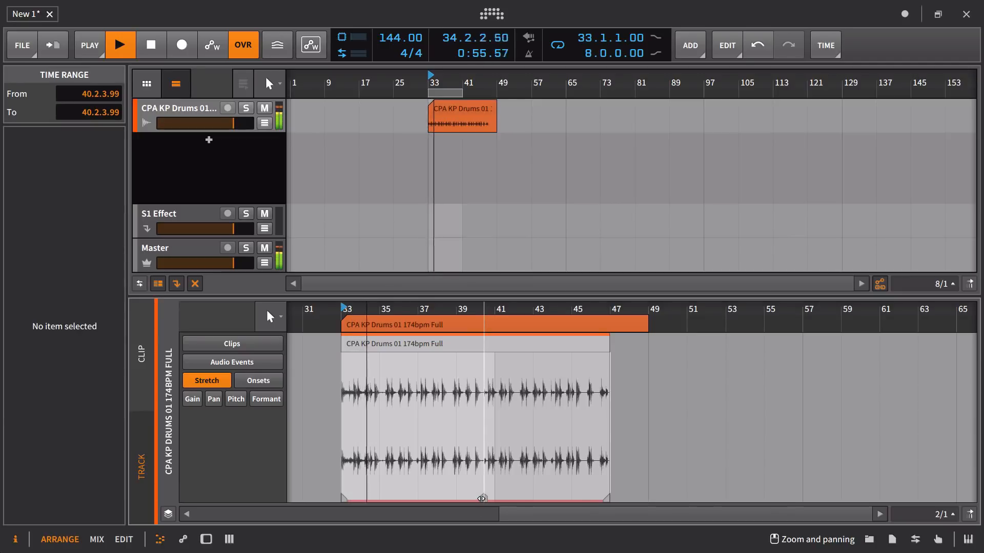
{"action": "left_click_drag", "start_coordinate": [483, 498], "coordinate": [380, 495]}
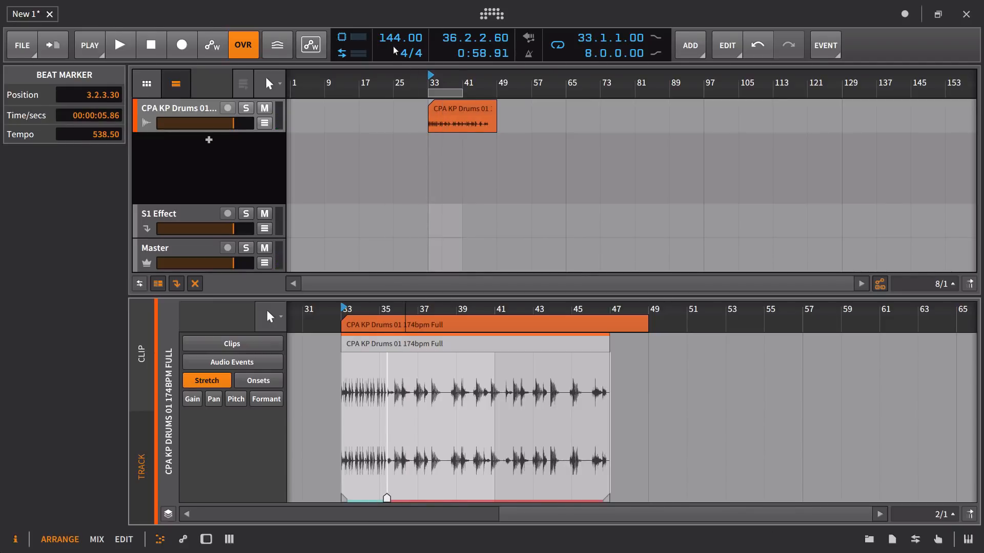
{"action": "key", "text": "space"}
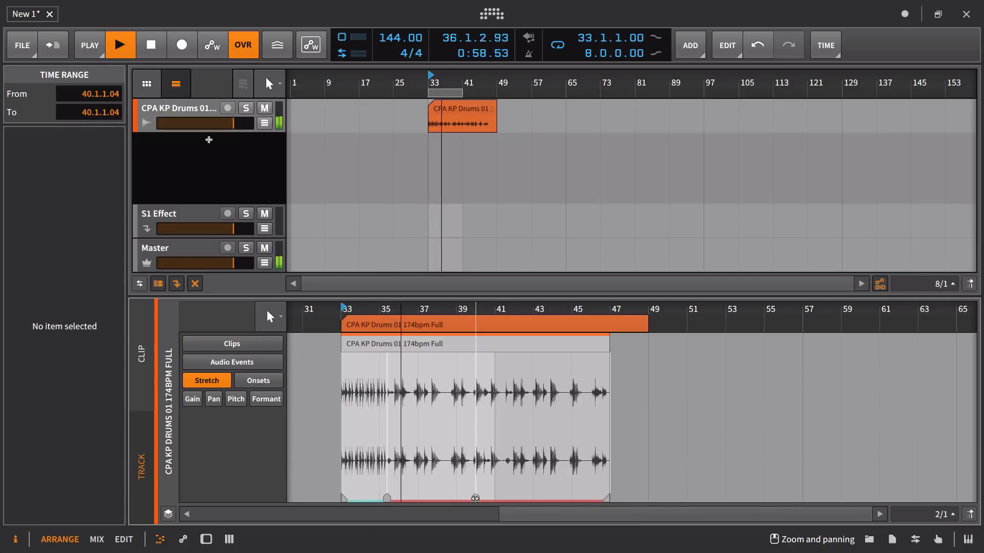
{"action": "mouse_move", "coordinate": [475, 498]}
{"action": "left_mouse_down"}
{"action": "mouse_move", "coordinate": [569, 498]}
{"action": "mouse_move", "coordinate": [418, 491]}
{"action": "left_mouse_up"}
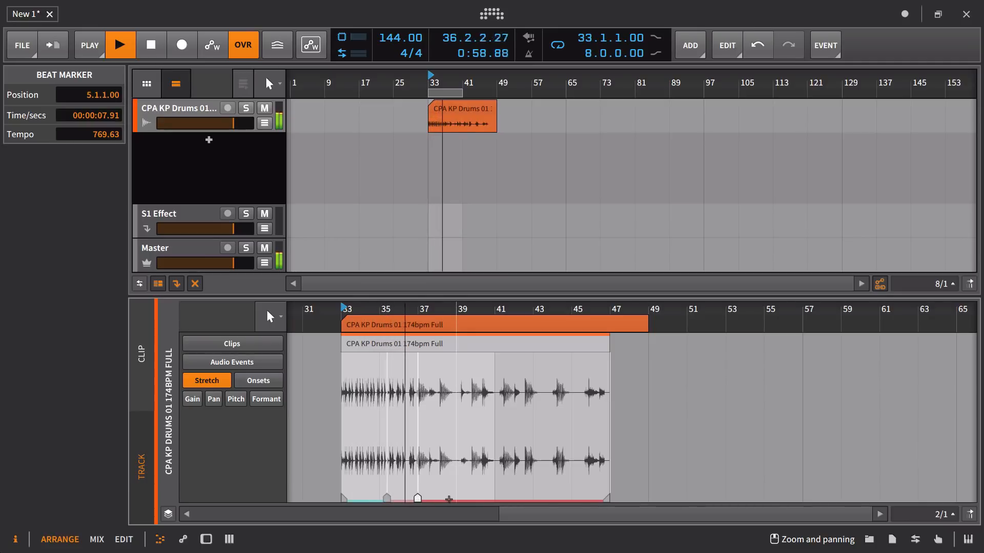
Move the drum event's end beat marker to 11.1.1.00 and shorten the clip to 10 bars.
{"action": "left_click_drag", "start_coordinate": [606, 498], "coordinate": [532, 498]}
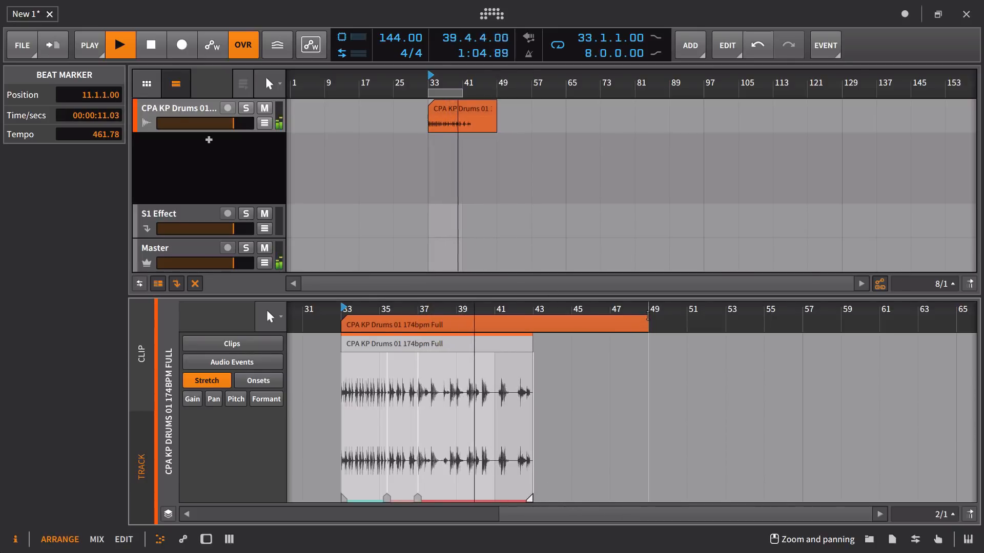
{"action": "left_click_drag", "start_coordinate": [646, 327], "coordinate": [580, 327]}
{"action": "left_click_drag", "start_coordinate": [648, 327], "coordinate": [530, 327]}
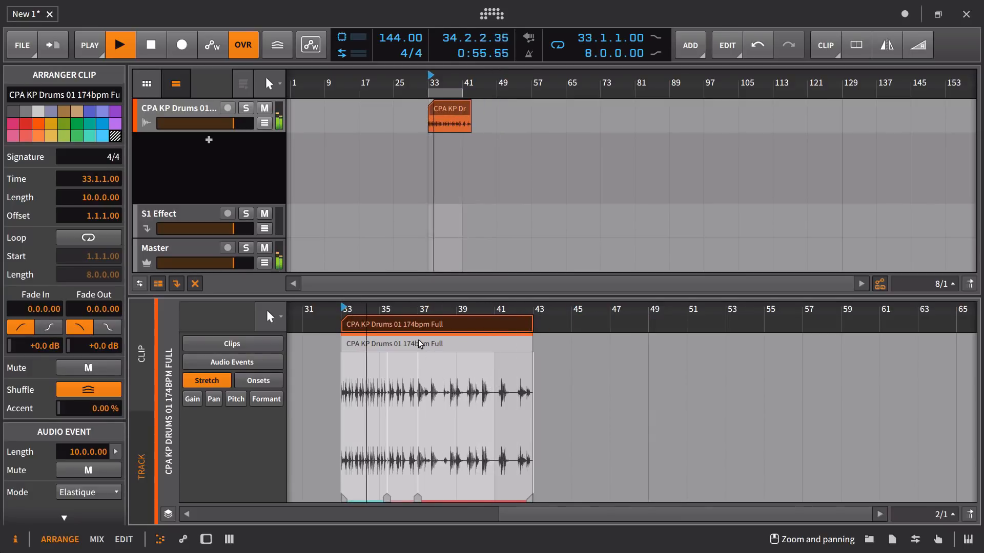
Split the drum audio event into three parts at its two inner beat markers and return to the pointer tool.
{"action": "left_click", "coordinate": [441, 345]}
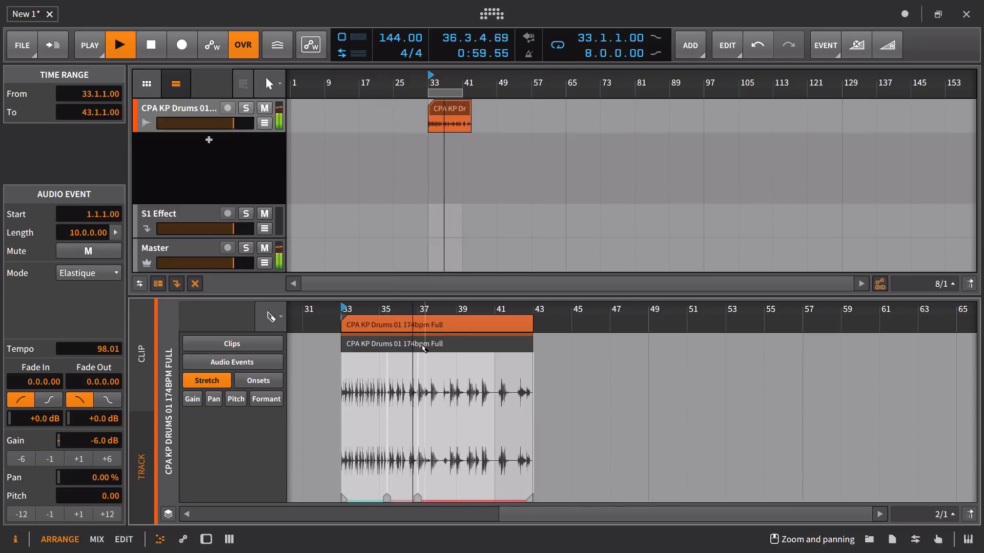
{"action": "left_click_drag", "start_coordinate": [418, 326], "coordinate": [565, 308]}
{"action": "left_click", "coordinate": [442, 348]}
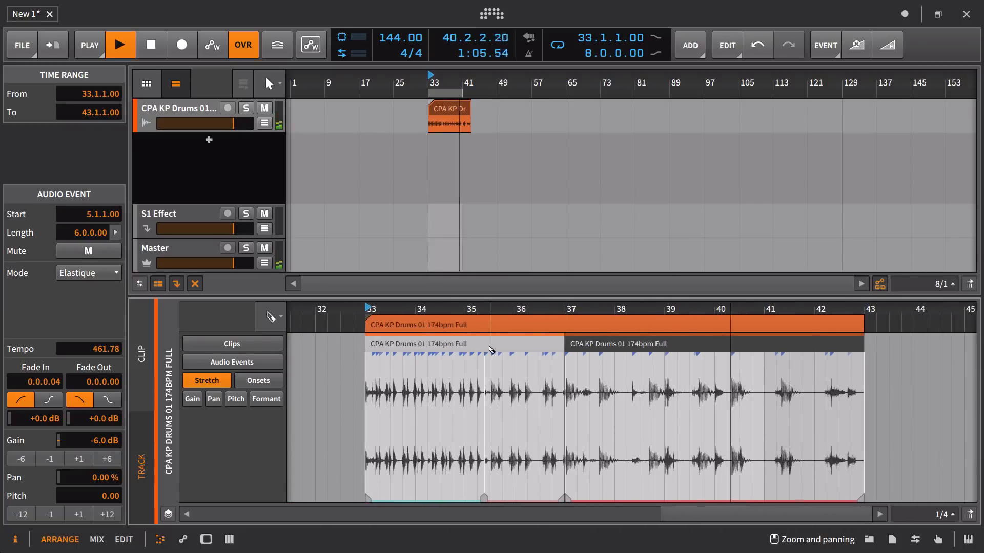
{"action": "mouse_move", "coordinate": [489, 326]}
{"action": "left_mouse_down"}
{"action": "mouse_move", "coordinate": [504, 346]}
{"action": "mouse_move", "coordinate": [597, 334]}
{"action": "mouse_move", "coordinate": [507, 323]}
{"action": "left_mouse_up"}
{"action": "left_click", "coordinate": [503, 347]}
{"action": "key", "text": "1"}
Pitch the last drum event up to 12.00 and the middle one down to -12.00, then audition the result and stop playback.
{"action": "left_click", "coordinate": [647, 346]}
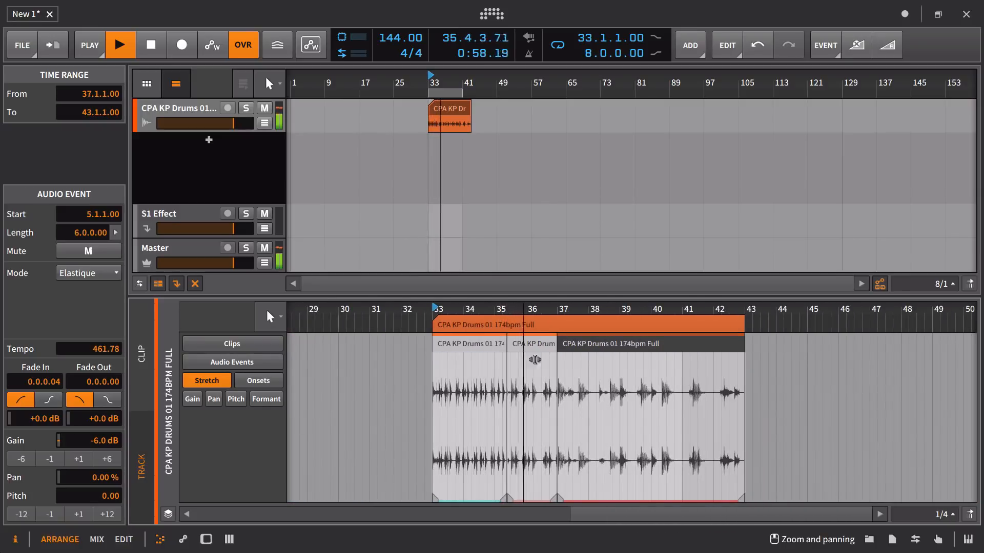
{"action": "left_click", "coordinate": [109, 516]}
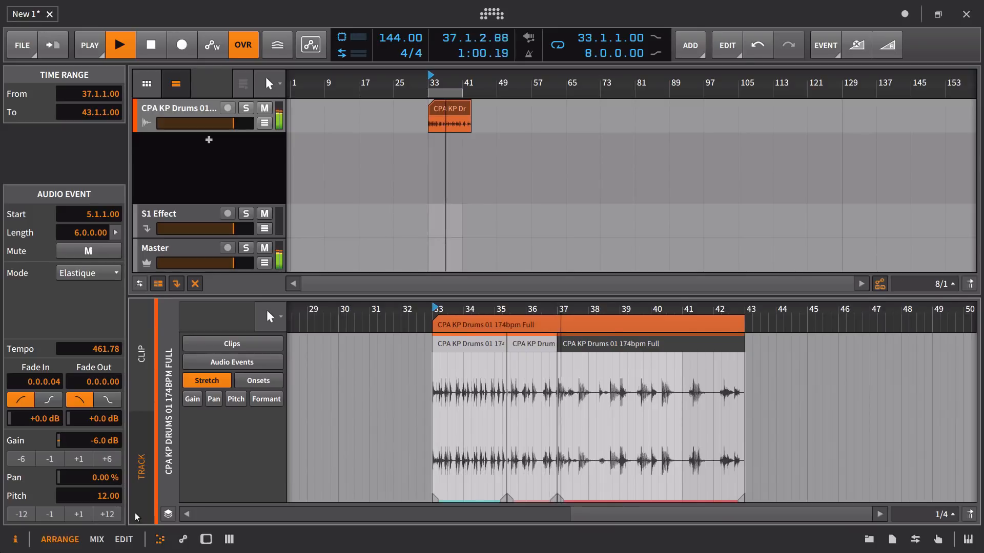
{"action": "left_click", "coordinate": [512, 369]}
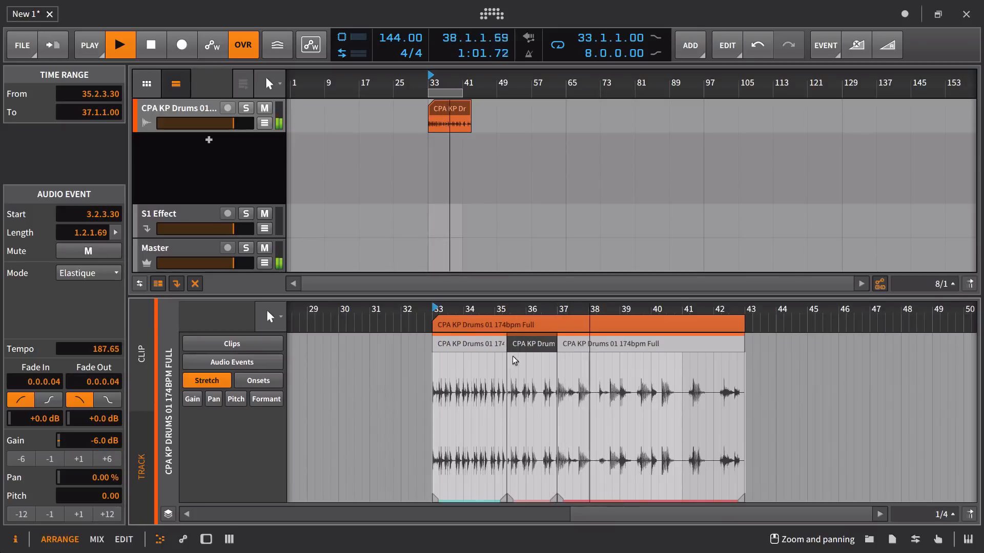
{"action": "left_click", "coordinate": [20, 515]}
{"action": "key", "text": "space"}
{"action": "key", "text": "space"}
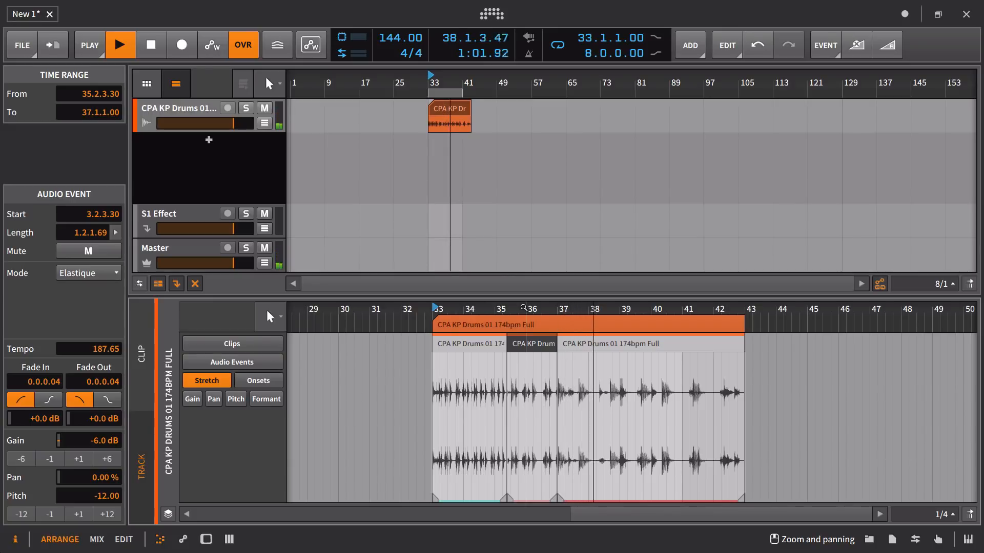
{"action": "key", "text": "space"}
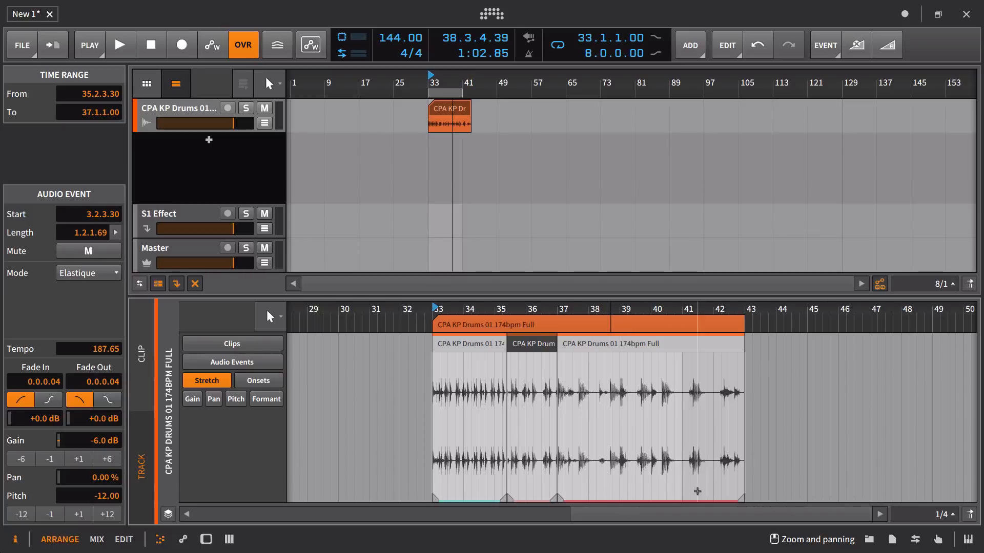
{"action": "left_click", "coordinate": [759, 479]}
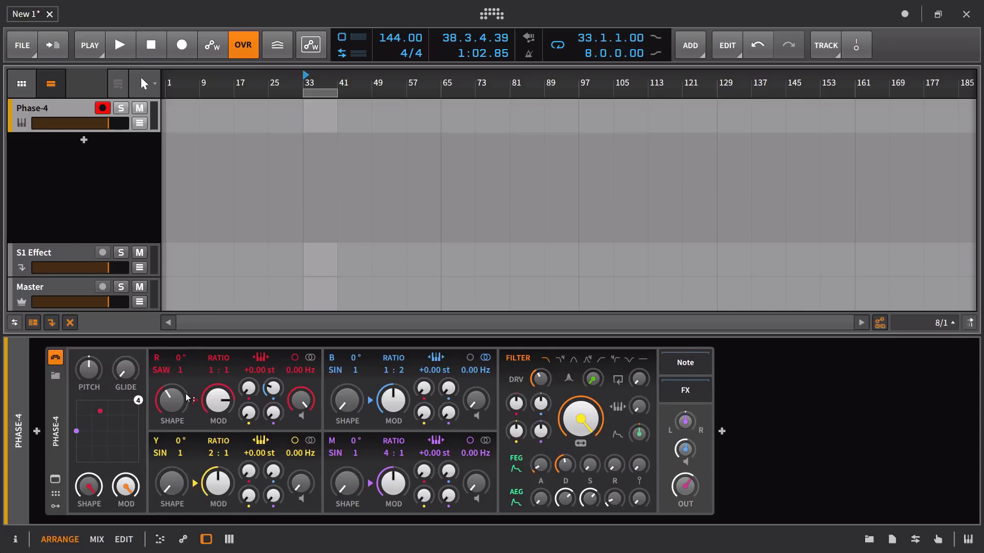
Switch off the B, Y and M oscillators of the Phase-4 synth, leaving only the R oscillator on.
{"action": "mouse_move", "coordinate": [188, 399]}
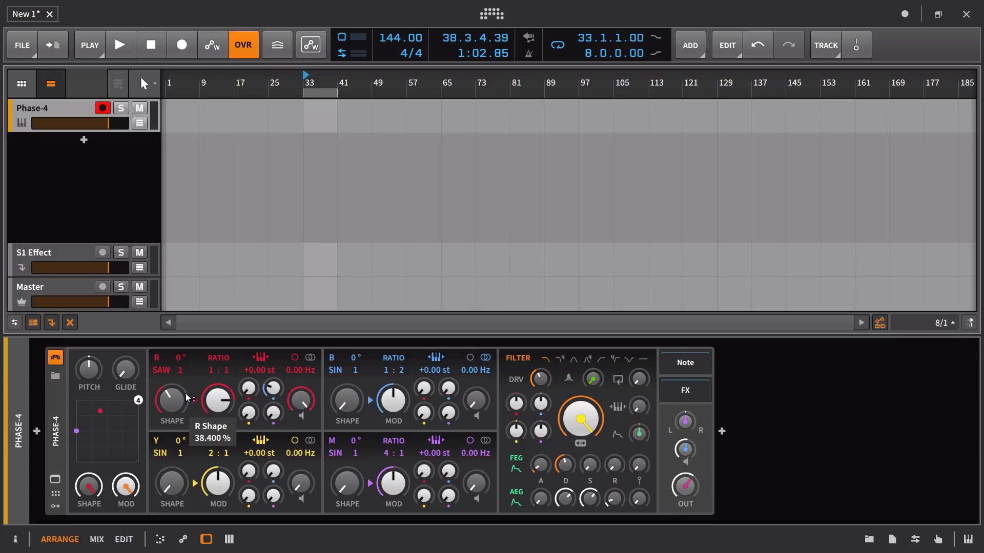
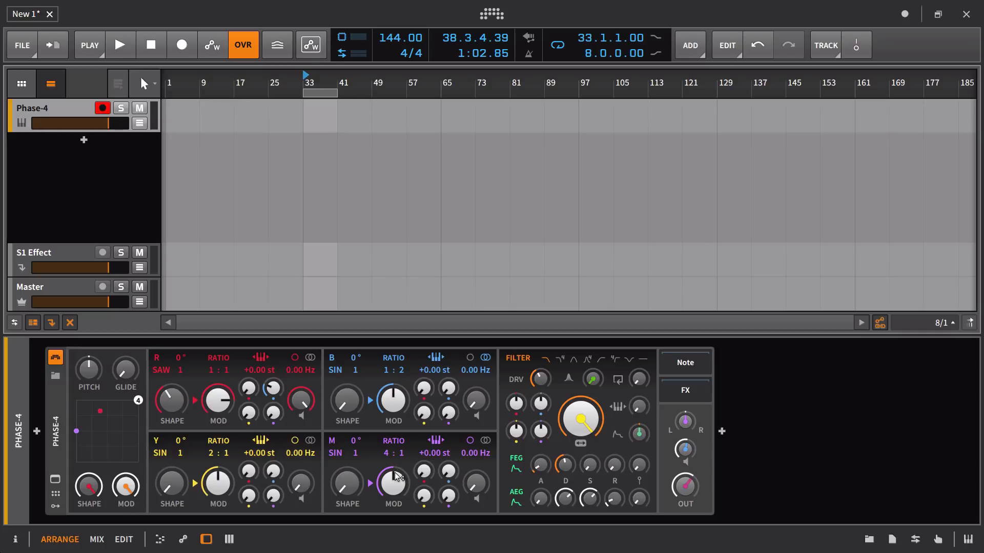
{"action": "left_click", "coordinate": [333, 360]}
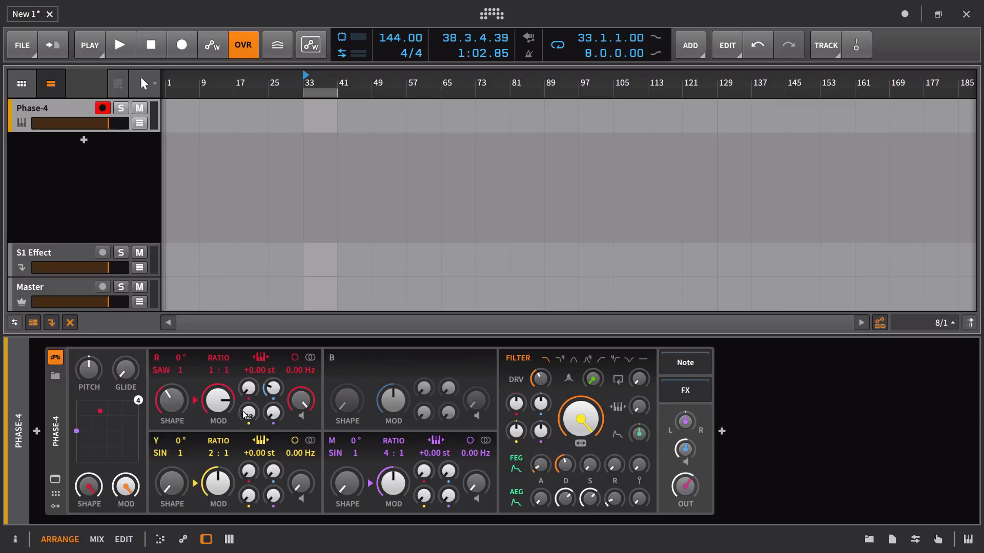
{"action": "left_click", "coordinate": [157, 441]}
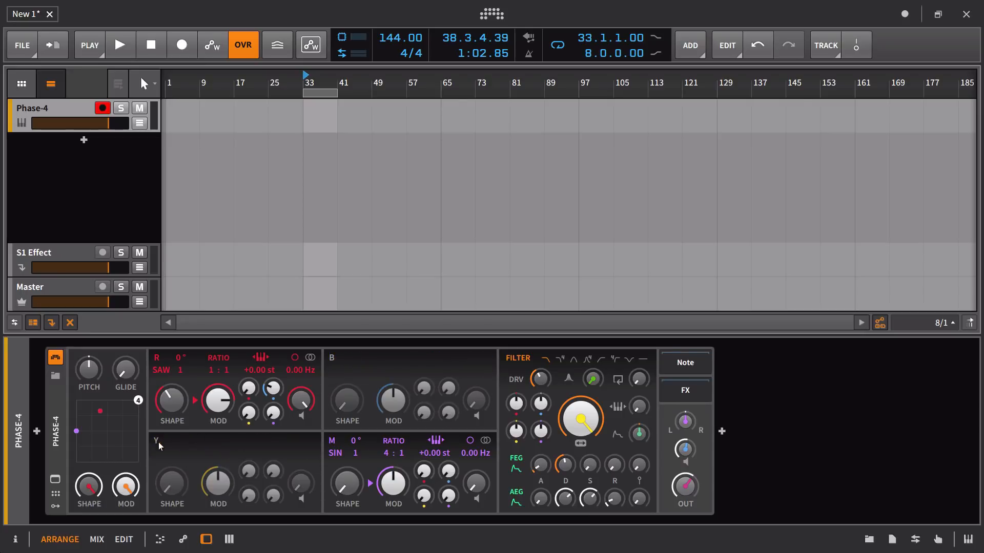
{"action": "left_click", "coordinate": [329, 442]}
Turn the R oscillator's Shape fully down, and raise the Phase-4 output level and the amplitude envelope's release and attack.
{"action": "left_click_drag", "start_coordinate": [178, 396], "coordinate": [178, 418]}
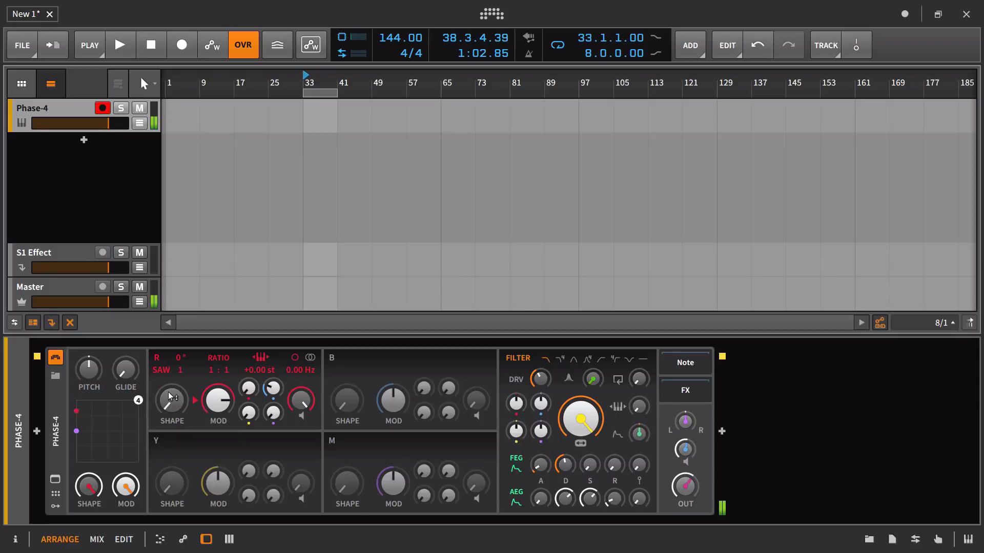
{"action": "left_click_drag", "start_coordinate": [689, 487], "coordinate": [689, 481]}
{"action": "left_click_drag", "start_coordinate": [614, 499], "coordinate": [614, 472]}
{"action": "left_click_drag", "start_coordinate": [540, 499], "coordinate": [540, 497]}
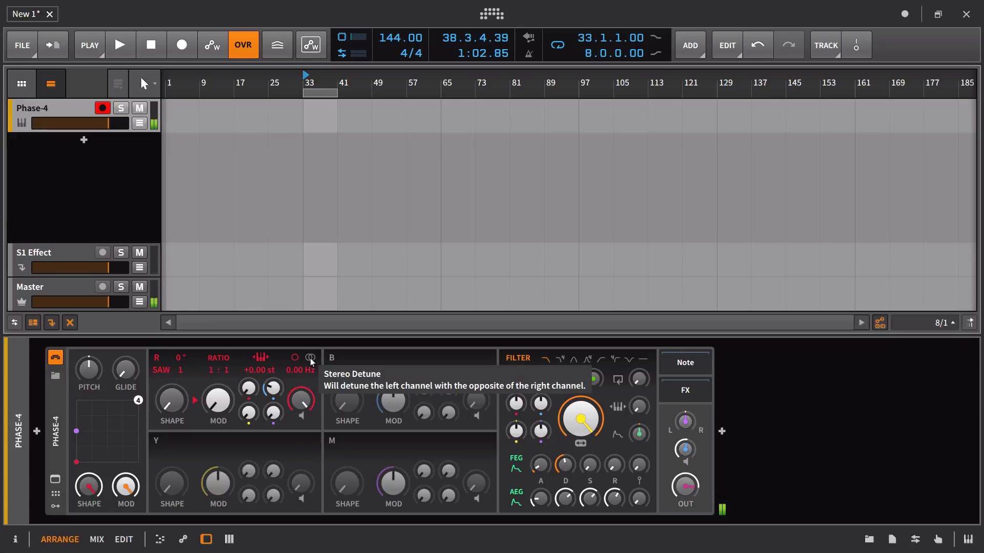
Enable Stereo Detune on the R oscillator and raise its linear detune to about 0.24 Hz.
{"action": "left_click", "coordinate": [310, 358]}
{"action": "left_click_drag", "start_coordinate": [301, 370], "coordinate": [301, 354]}
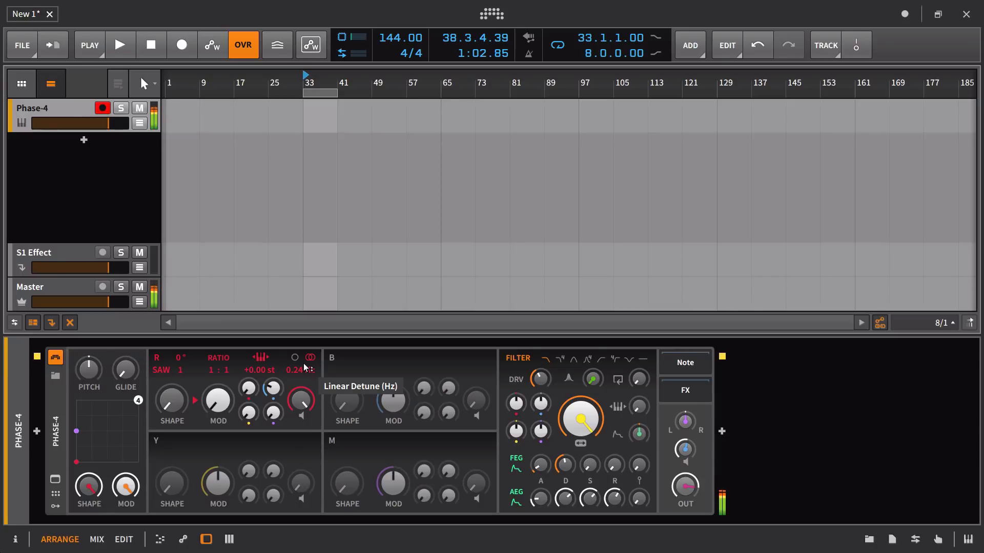
Add a Spectrum Analyzer device after the Phase-4 synth.
{"action": "left_click", "coordinate": [722, 433]}
{"action": "type", "text": "spe"}
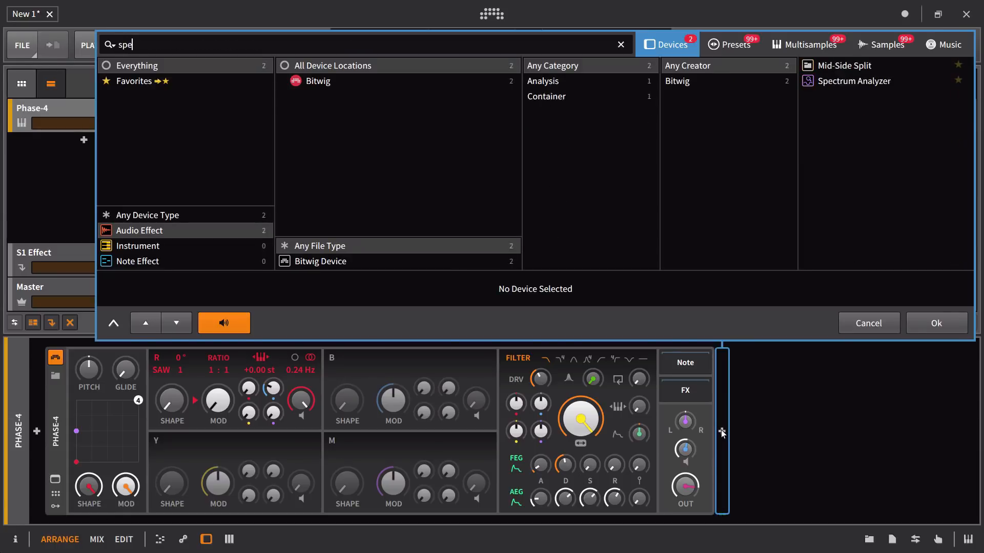
{"action": "type", "text": "ctru"}
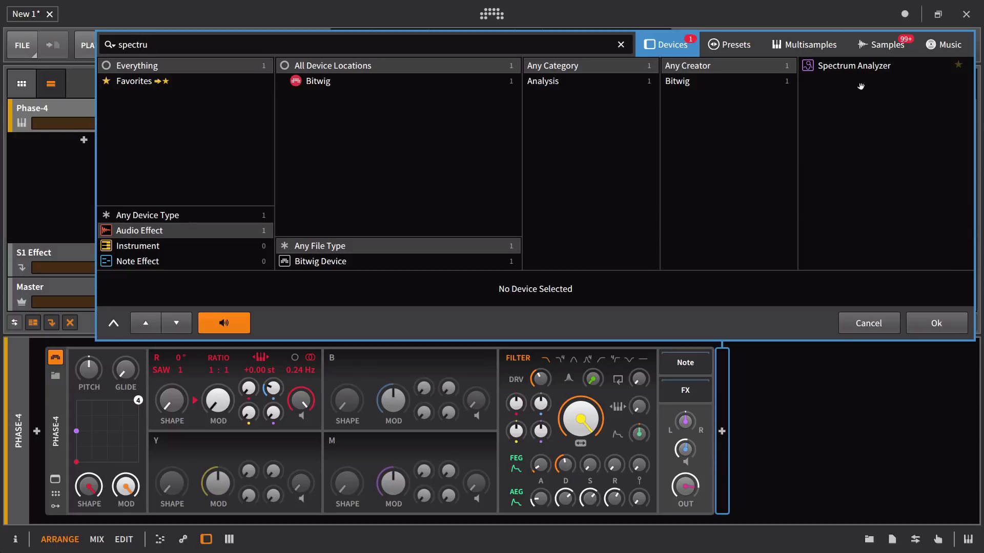
{"action": "left_click", "coordinate": [861, 66]}
{"action": "left_click", "coordinate": [936, 324]}
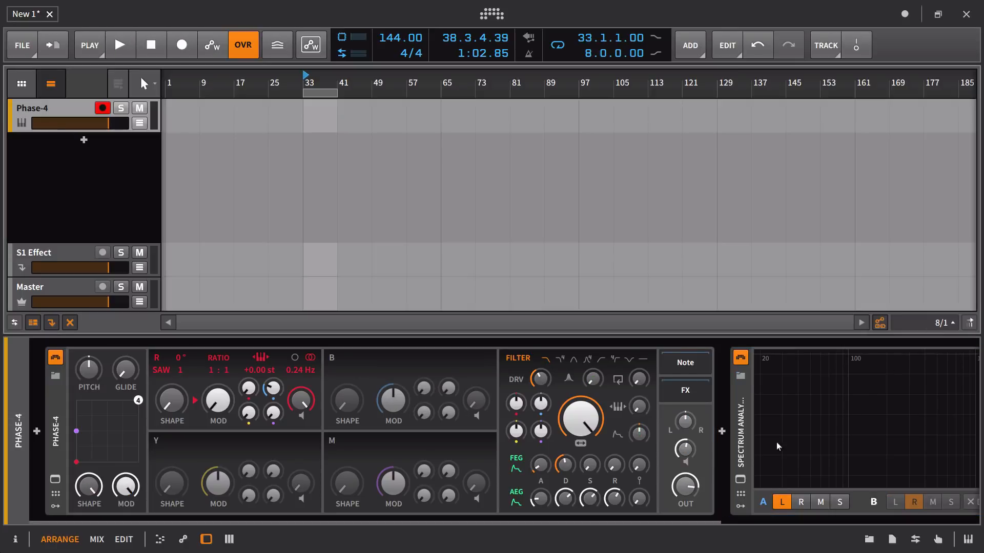
Open the Spectrum Analyzer's expanded view and collapse its device in the chain.
{"action": "left_click", "coordinate": [740, 483]}
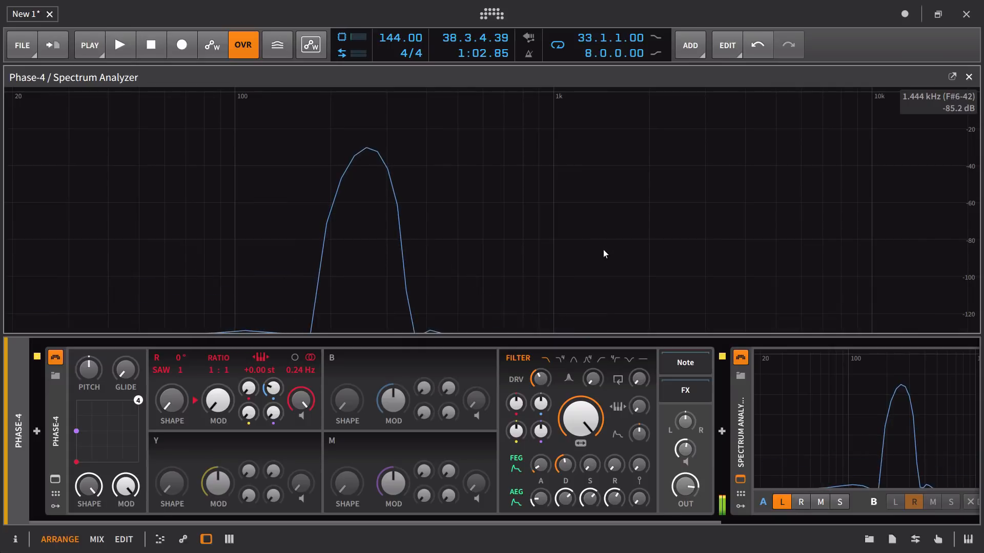
{"action": "left_click", "coordinate": [741, 482]}
{"action": "left_click", "coordinate": [741, 482]}
{"action": "double_click", "coordinate": [741, 456]}
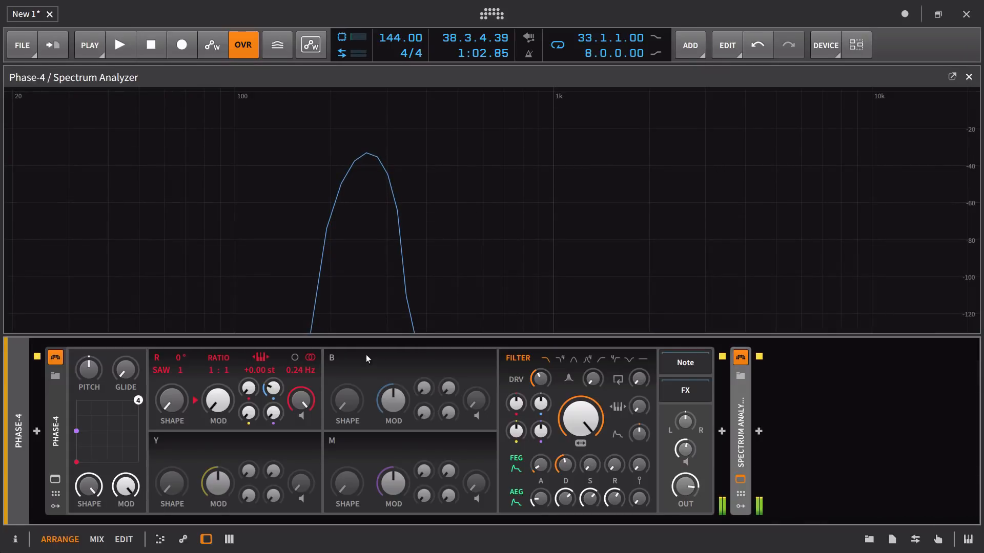
Raise the R oscillator's Shape to about a third and set its saw formant to 5.
{"action": "left_click_drag", "start_coordinate": [173, 408], "coordinate": [180, 373]}
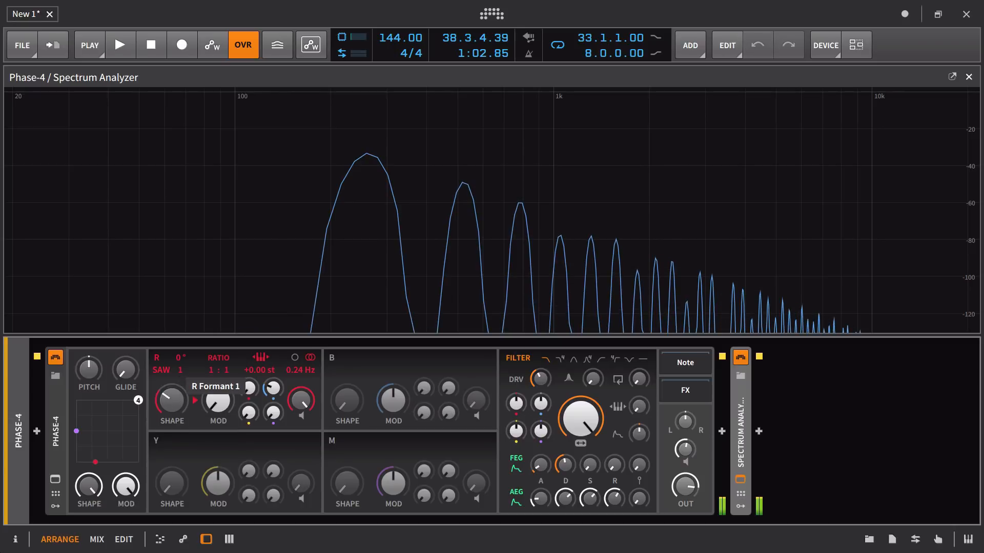
{"action": "left_click_drag", "start_coordinate": [180, 373], "coordinate": [180, 356]}
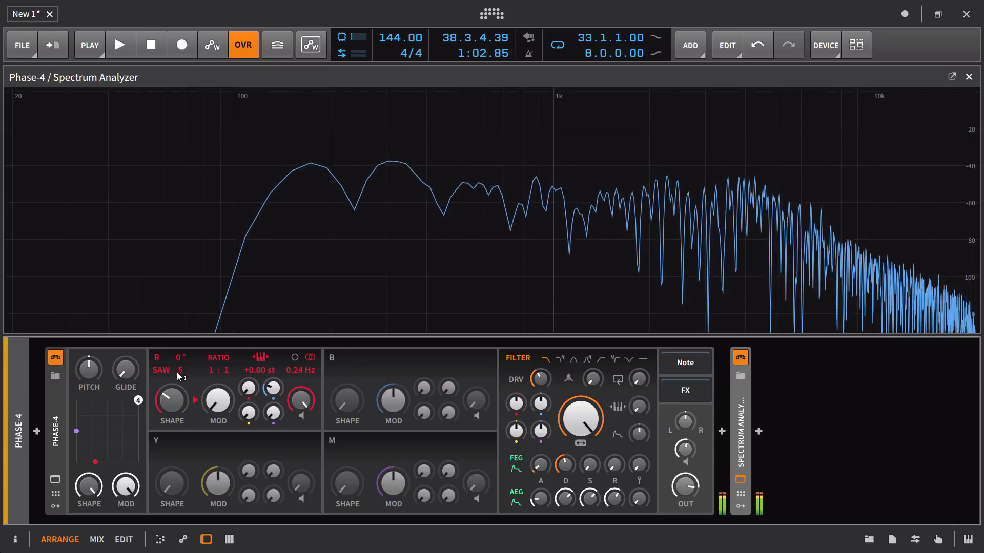
{"action": "left_click_drag", "start_coordinate": [181, 358], "coordinate": [181, 363]}
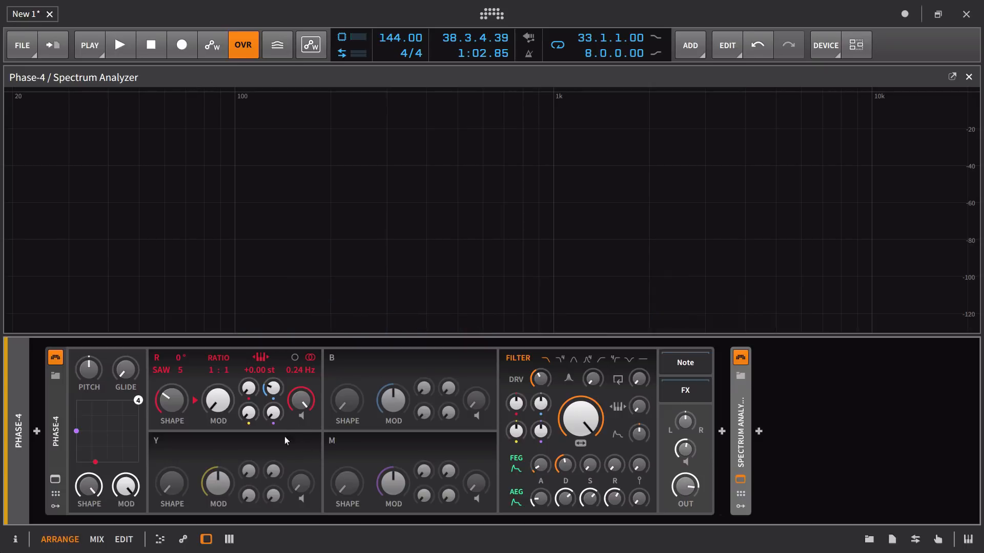
Raise the R oscillator's phase modulation amount from zero to near maximum.
{"action": "left_click", "coordinate": [218, 415]}
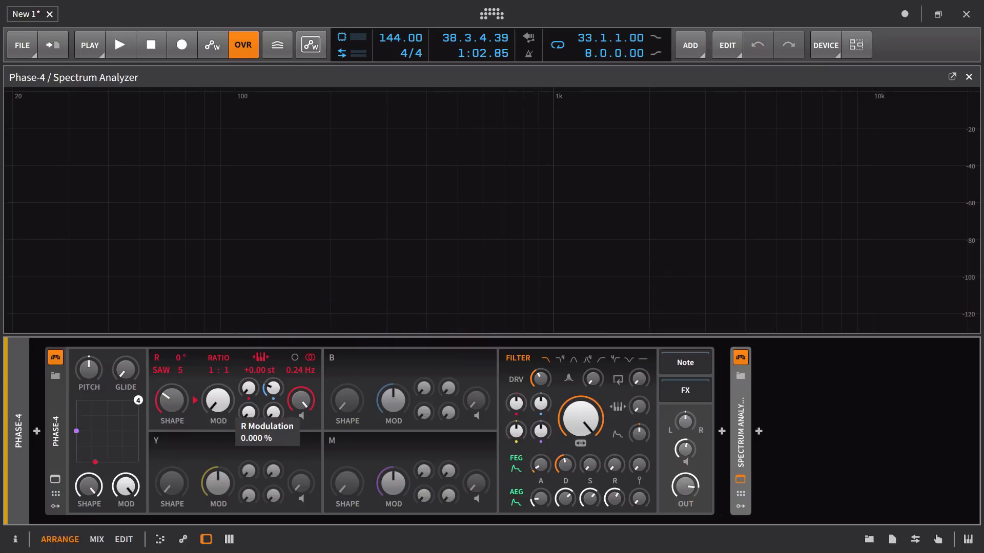
{"action": "left_click_drag", "start_coordinate": [217, 399], "coordinate": [216, 403]}
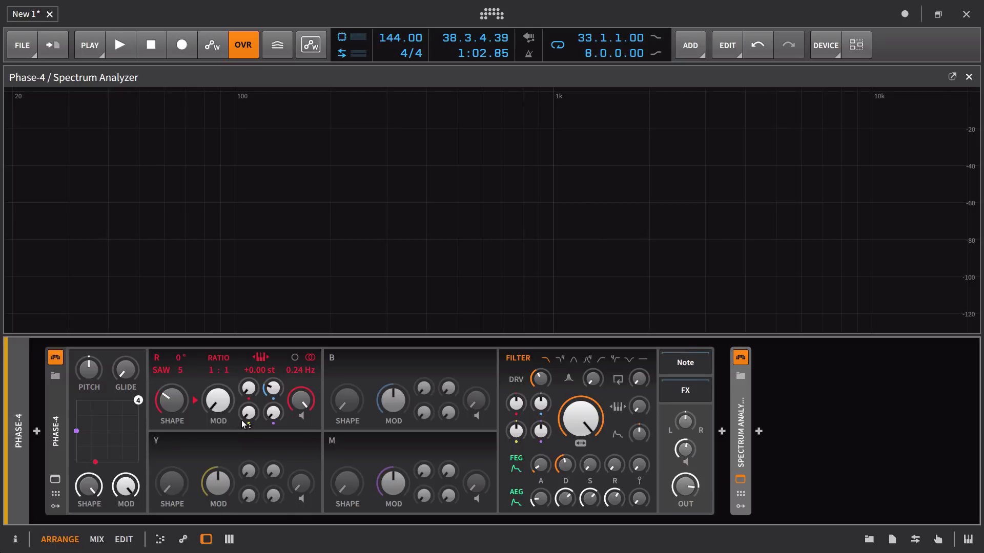
{"action": "left_click_drag", "start_coordinate": [219, 404], "coordinate": [221, 372]}
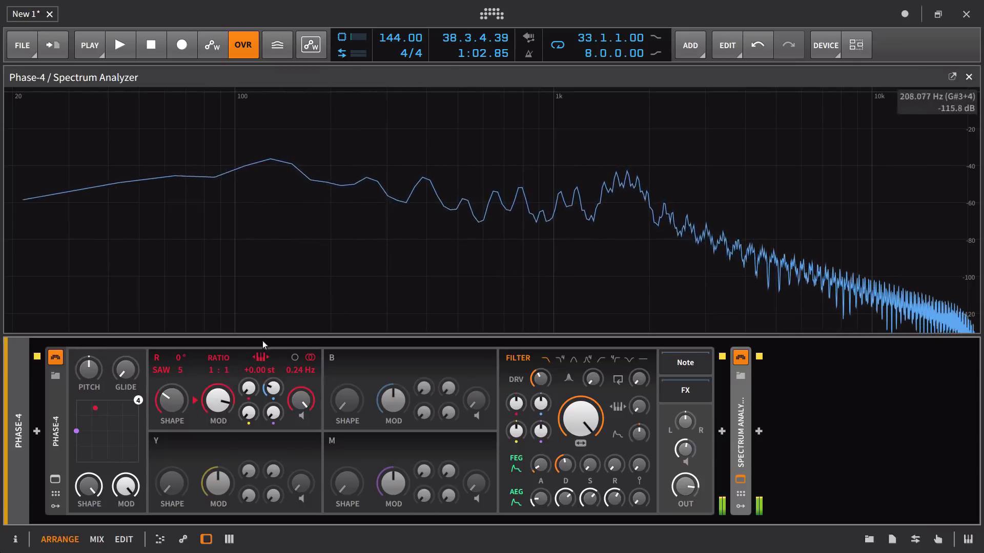
Set the R oscillator's ratio to 1:2 and lower its phase modulation amount to slightly below the middle.
{"action": "left_click_drag", "start_coordinate": [227, 371], "coordinate": [227, 365]}
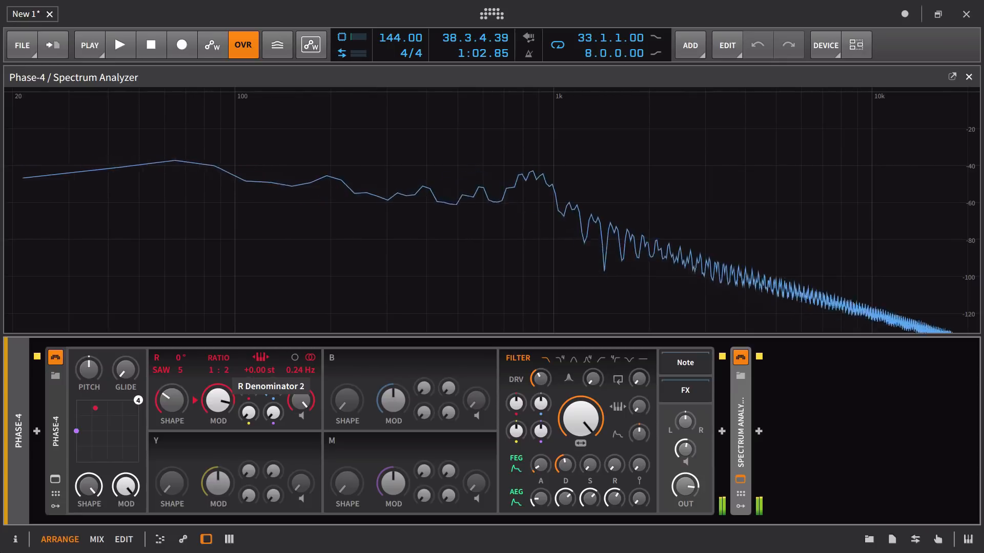
{"action": "mouse_move", "coordinate": [227, 366]}
{"action": "left_mouse_down"}
{"action": "mouse_move", "coordinate": [212, 360]}
{"action": "mouse_move", "coordinate": [212, 370]}
{"action": "mouse_move", "coordinate": [227, 366]}
{"action": "left_mouse_up"}
{"action": "left_click_drag", "start_coordinate": [273, 388], "coordinate": [273, 373]}
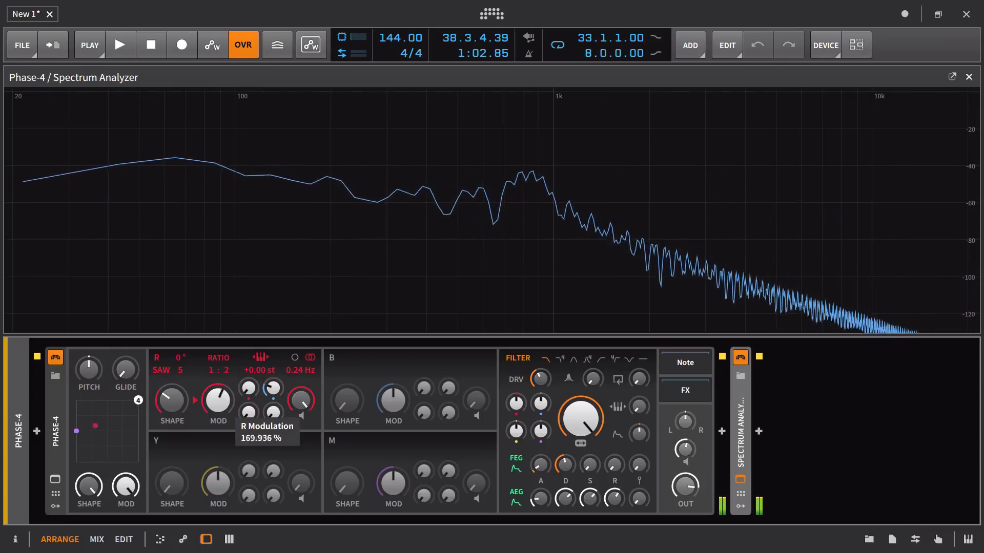
{"action": "left_click_drag", "start_coordinate": [226, 393], "coordinate": [226, 393]}
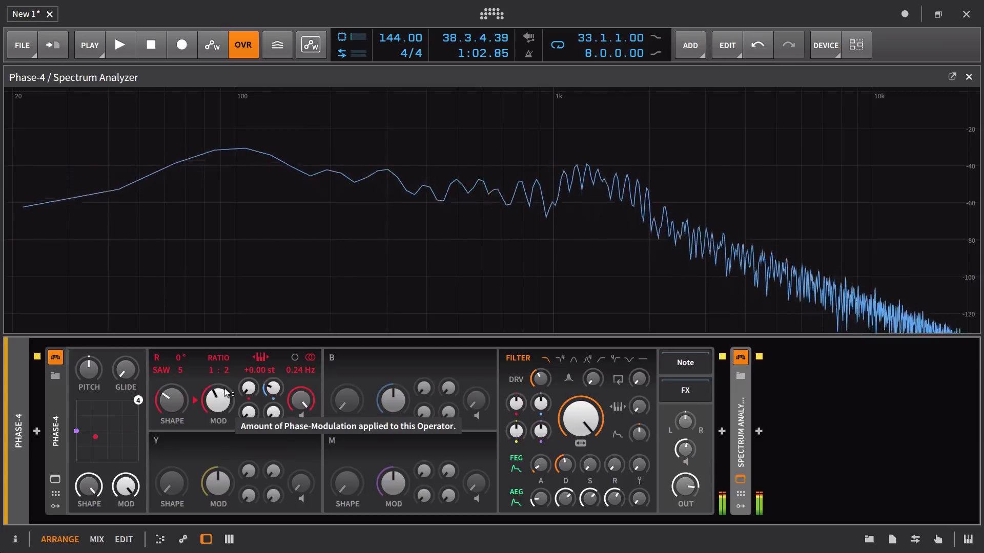
Switch the filter to the second type, lower its frequency to mid range, and raise its drive, resonance and envelope amount.
{"action": "left_click_drag", "start_coordinate": [585, 430], "coordinate": [586, 456]}
{"action": "left_click", "coordinate": [560, 359]}
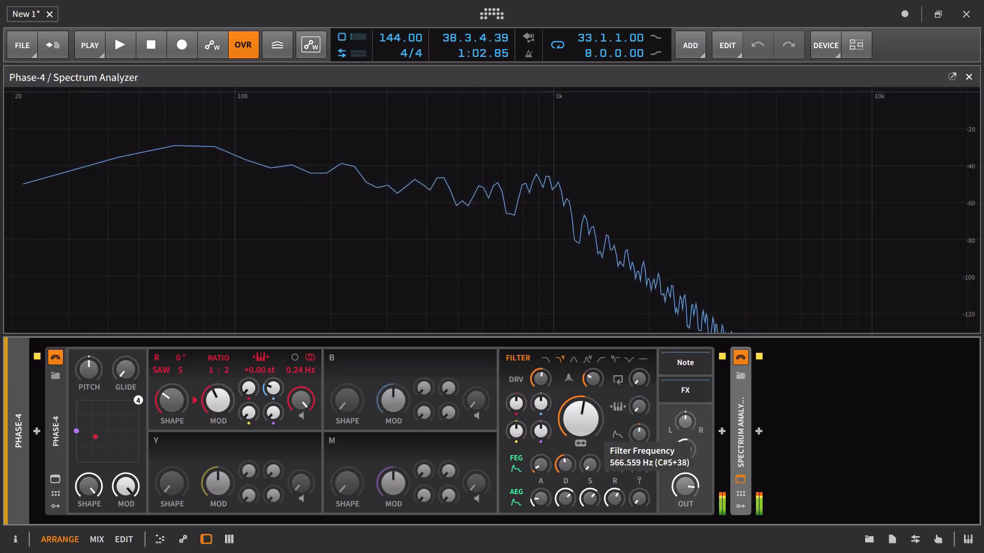
{"action": "left_click_drag", "start_coordinate": [576, 425], "coordinate": [577, 423]}
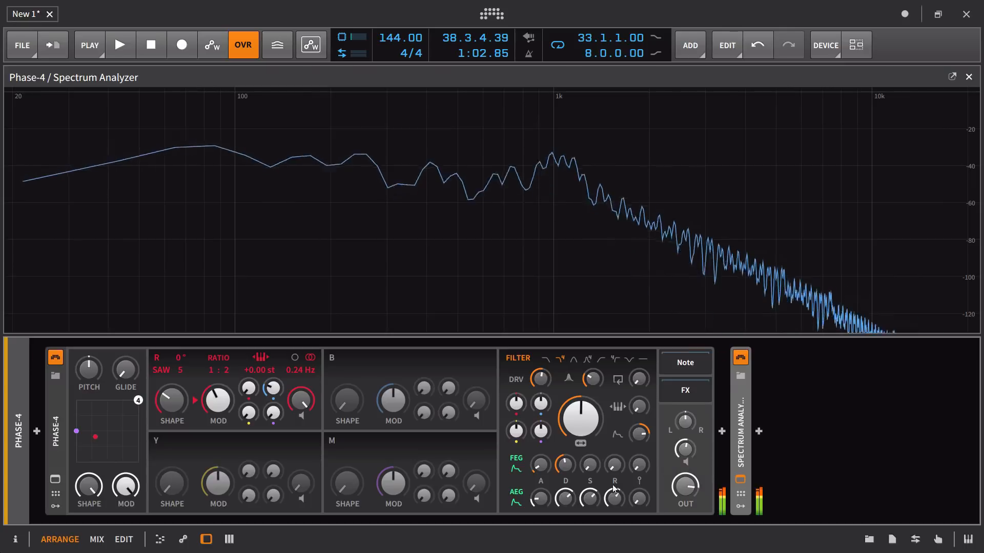
Shorten the filter envelope's decay and raise its release, with the amplitude envelope's attack at minimum and release at about 967 ms.
{"action": "left_click_drag", "start_coordinate": [615, 498], "coordinate": [615, 441]}
{"action": "left_click_drag", "start_coordinate": [566, 469], "coordinate": [565, 500]}
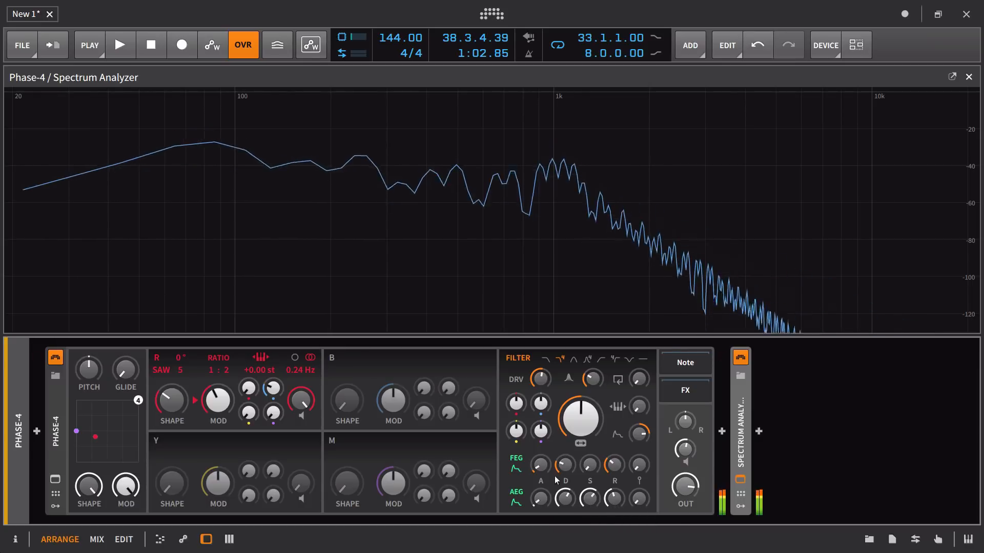
{"action": "left_click_drag", "start_coordinate": [565, 465], "coordinate": [618, 476]}
{"action": "mouse_move", "coordinate": [623, 505]}
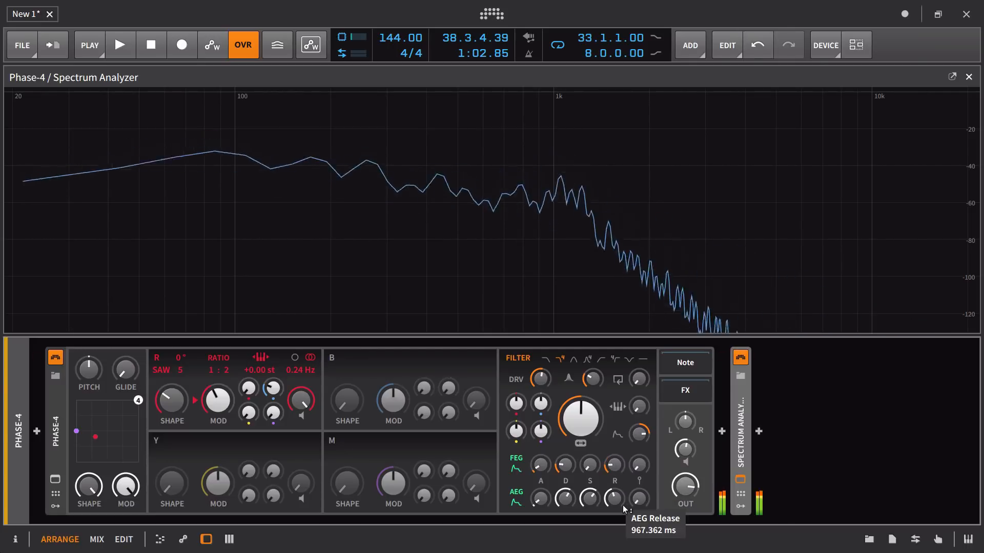
{"action": "mouse_move", "coordinate": [536, 375]}
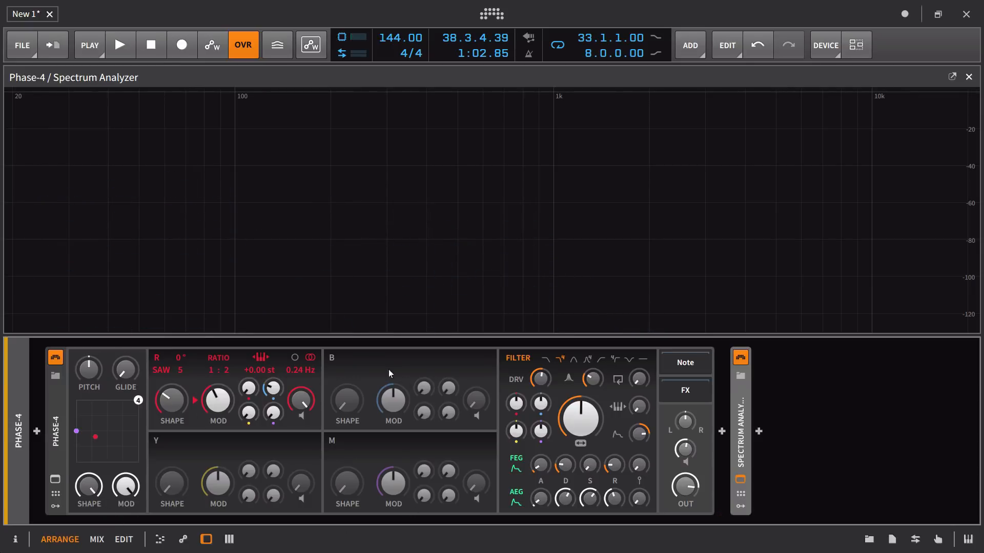
Lower the global Shape and assign the filter envelope to modulate global Shape by +0.66 and the R oscillator's Shape.
{"action": "left_click_drag", "start_coordinate": [90, 490], "coordinate": [90, 487]}
{"action": "left_click_drag", "start_coordinate": [87, 489], "coordinate": [83, 469]}
{"action": "left_click", "coordinate": [516, 467]}
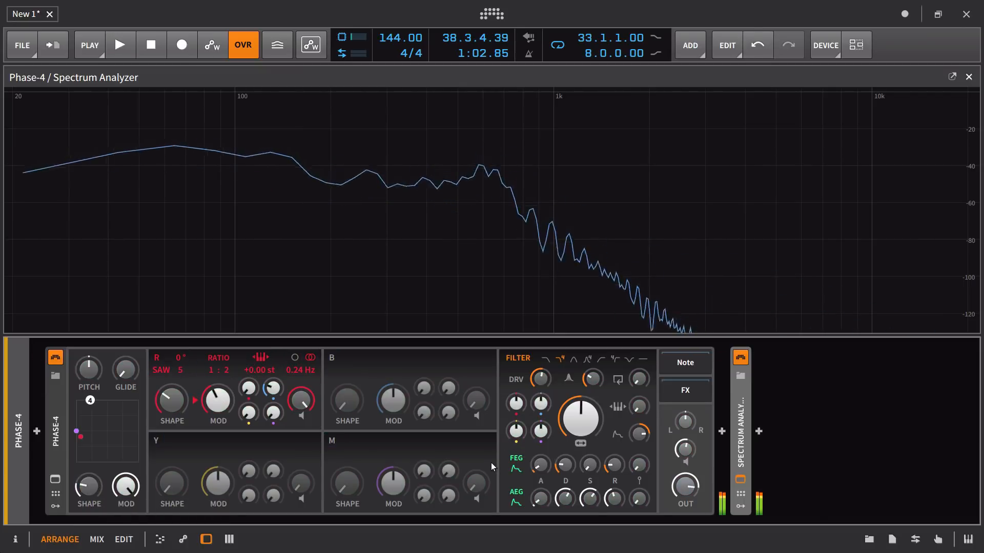
{"action": "left_click", "coordinate": [516, 468]}
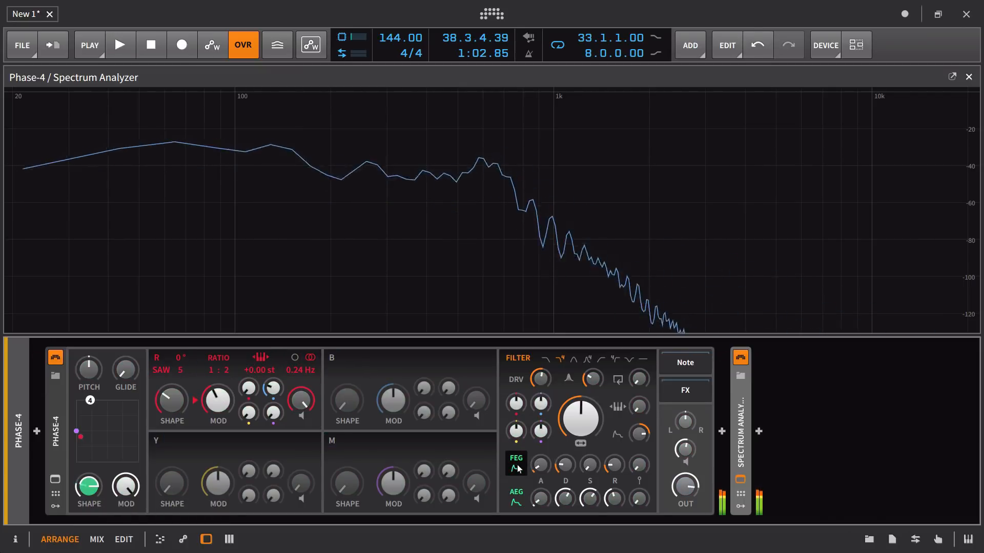
{"action": "left_click_drag", "start_coordinate": [89, 487], "coordinate": [88, 482]}
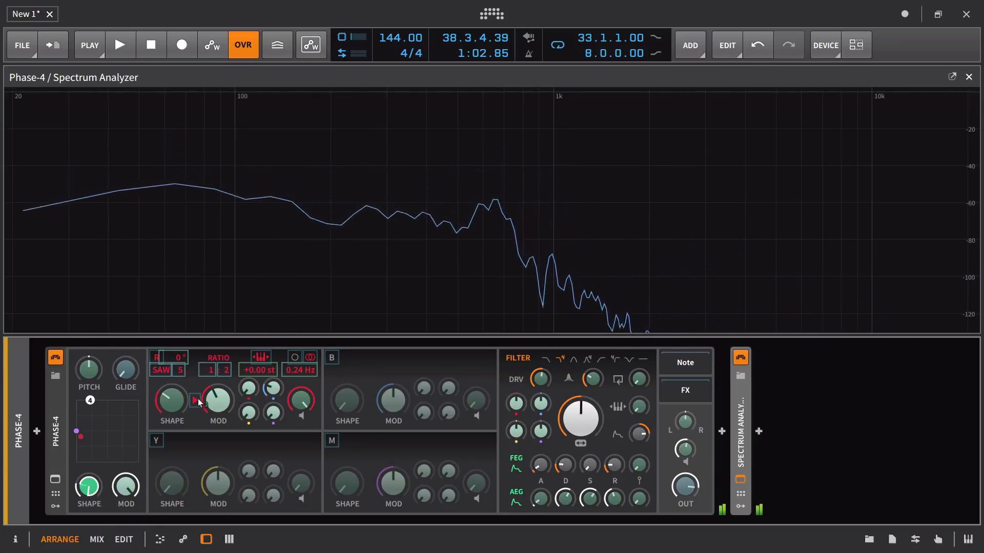
{"action": "left_click_drag", "start_coordinate": [178, 408], "coordinate": [177, 407]}
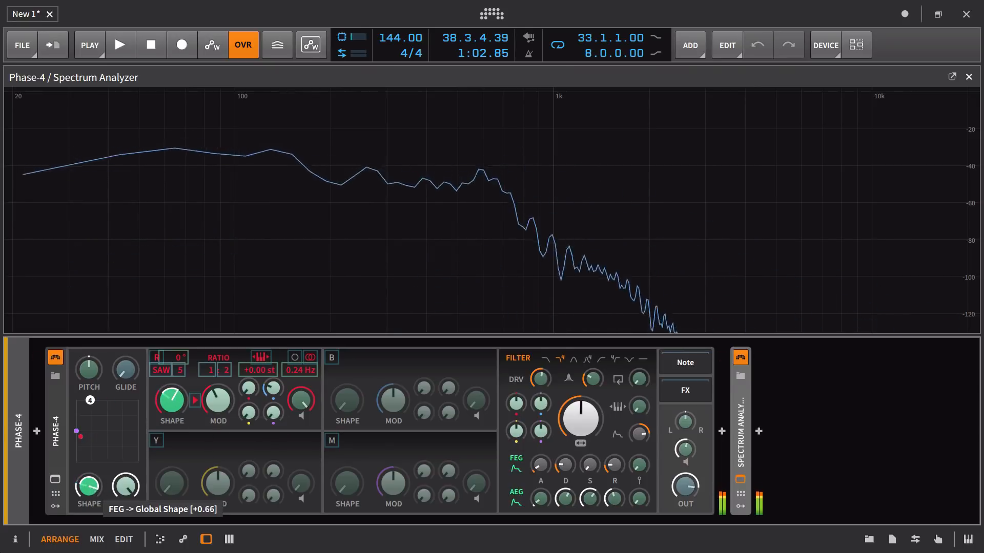
Rebalance the filter envelope's modulation of Global Shape and oscillator R's Shape, and route the amplitude envelope to oscillator R's modulation amount.
{"action": "left_click_drag", "start_coordinate": [90, 491], "coordinate": [91, 503]}
{"action": "left_click_drag", "start_coordinate": [177, 407], "coordinate": [177, 408]}
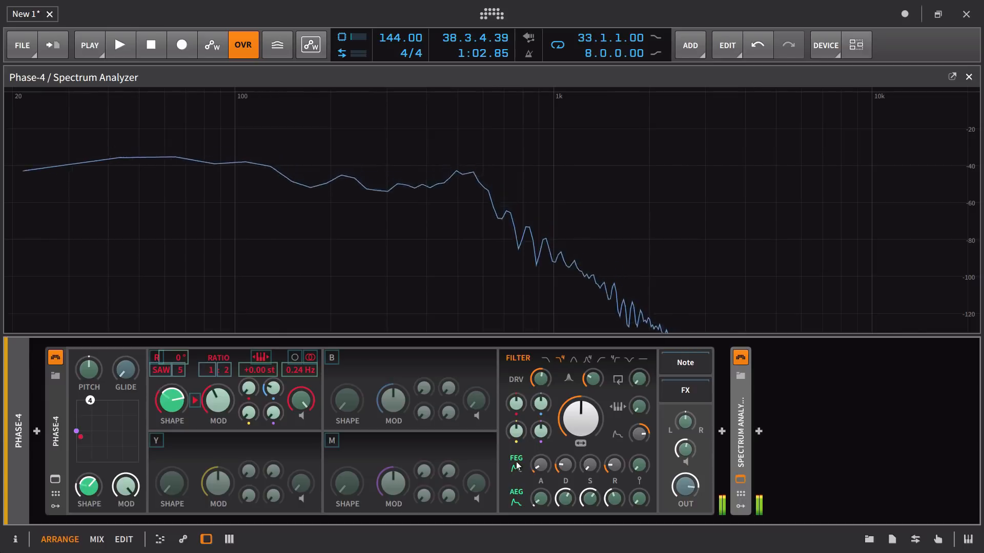
{"action": "left_click", "coordinate": [516, 496]}
{"action": "left_click_drag", "start_coordinate": [228, 409], "coordinate": [229, 373]}
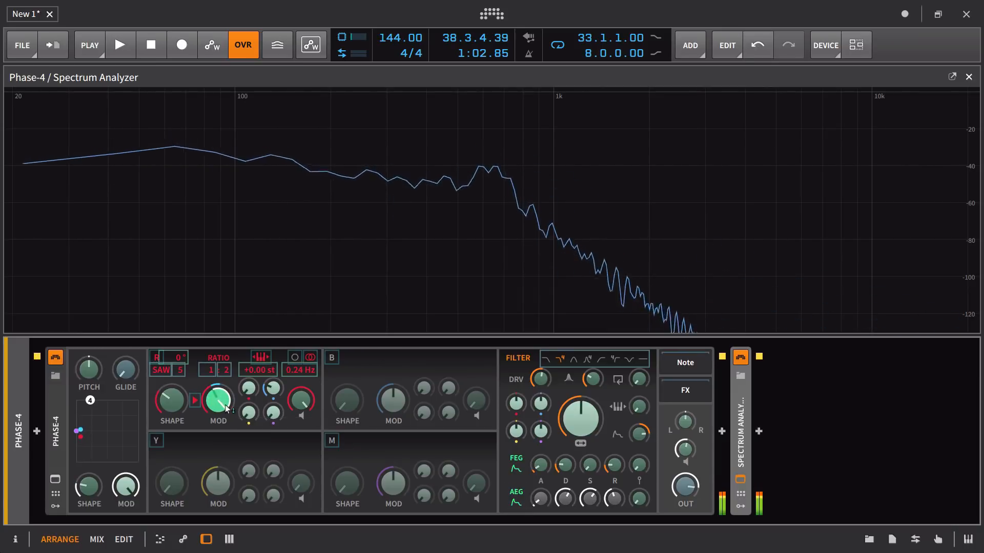
{"action": "left_click", "coordinate": [520, 503]}
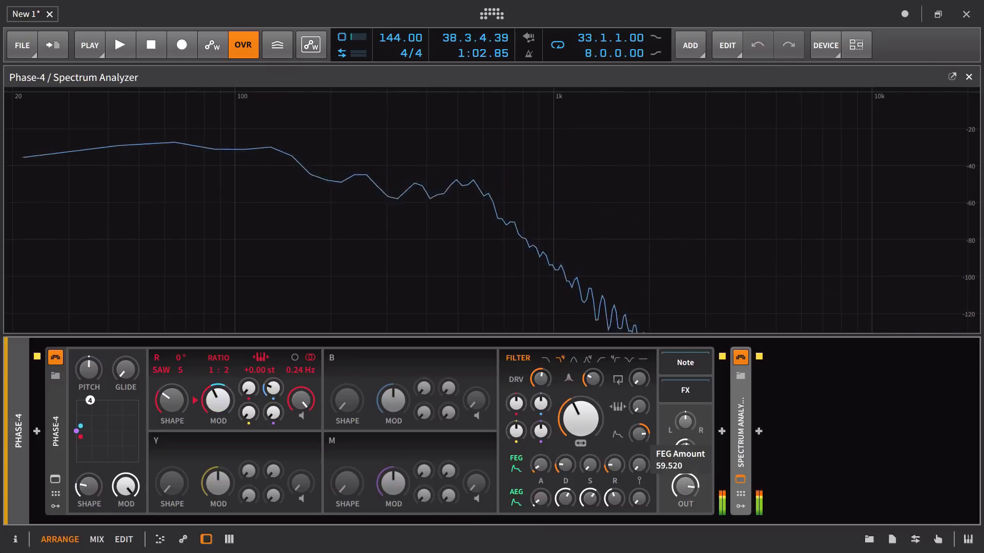
Raise the filter resonance and Global Shape, and lower the filter cutoff and the amplitude envelope's sustain.
{"action": "left_click_drag", "start_coordinate": [593, 379], "coordinate": [592, 349]}
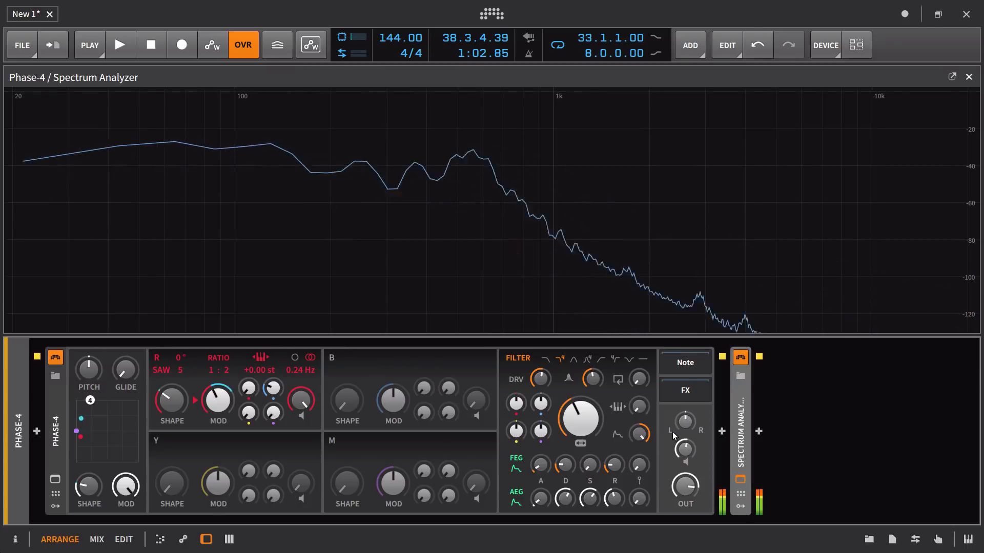
{"action": "left_click_drag", "start_coordinate": [590, 500], "coordinate": [589, 512]}
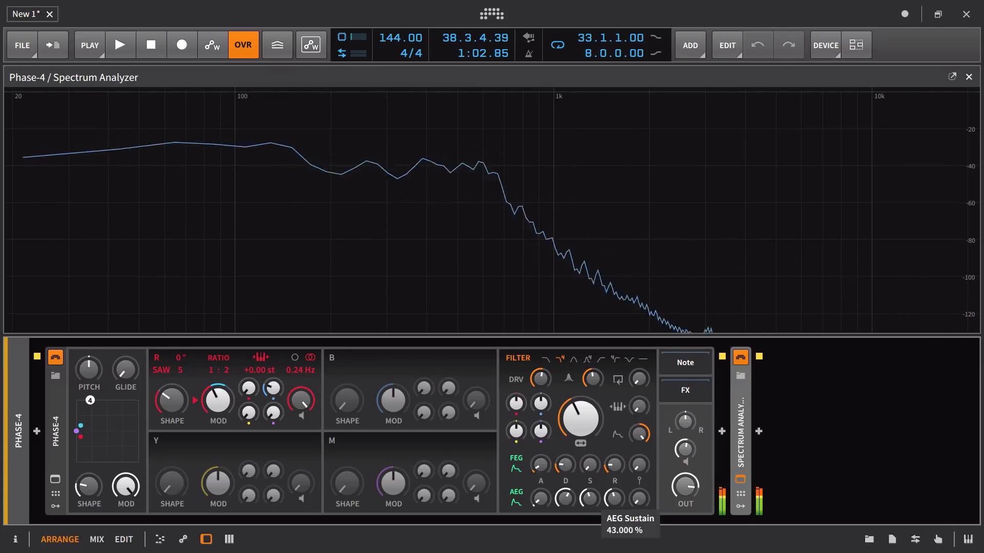
{"action": "left_click_drag", "start_coordinate": [582, 433], "coordinate": [582, 442]}
{"action": "left_click_drag", "start_coordinate": [589, 499], "coordinate": [614, 505]}
{"action": "left_click_drag", "start_coordinate": [589, 466], "coordinate": [564, 472]}
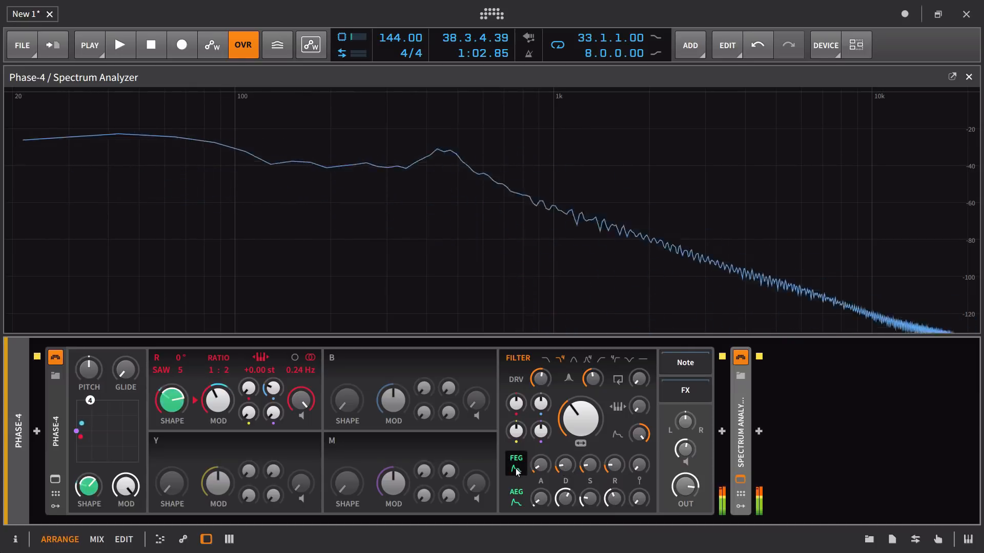
{"action": "mouse_move", "coordinate": [88, 485]}
{"action": "left_mouse_down"}
{"action": "mouse_move", "coordinate": [89, 475]}
{"action": "mouse_move", "coordinate": [93, 487]}
{"action": "left_mouse_up"}
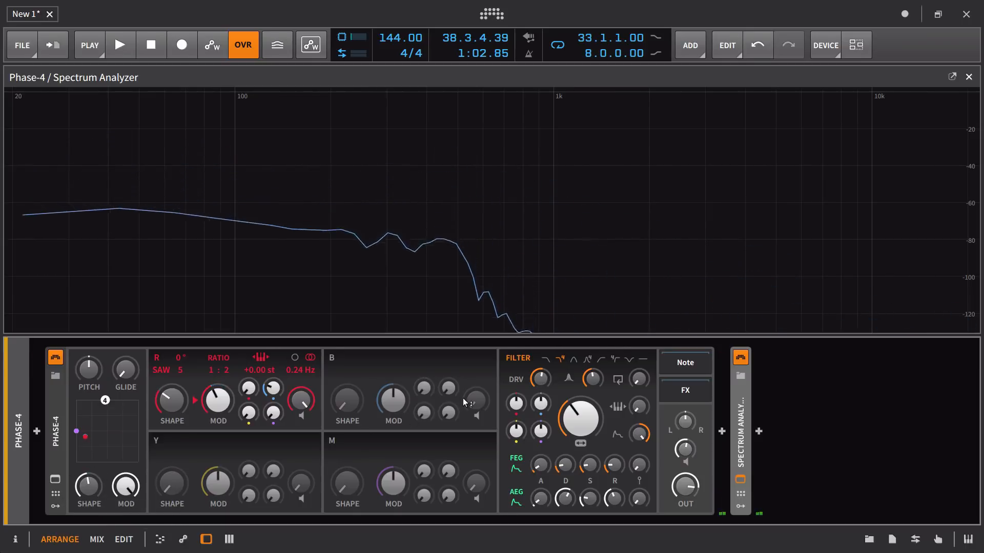
Add an ADSR envelope modulator to the Phase-4 device and open its settings.
{"action": "left_click", "coordinate": [56, 506]}
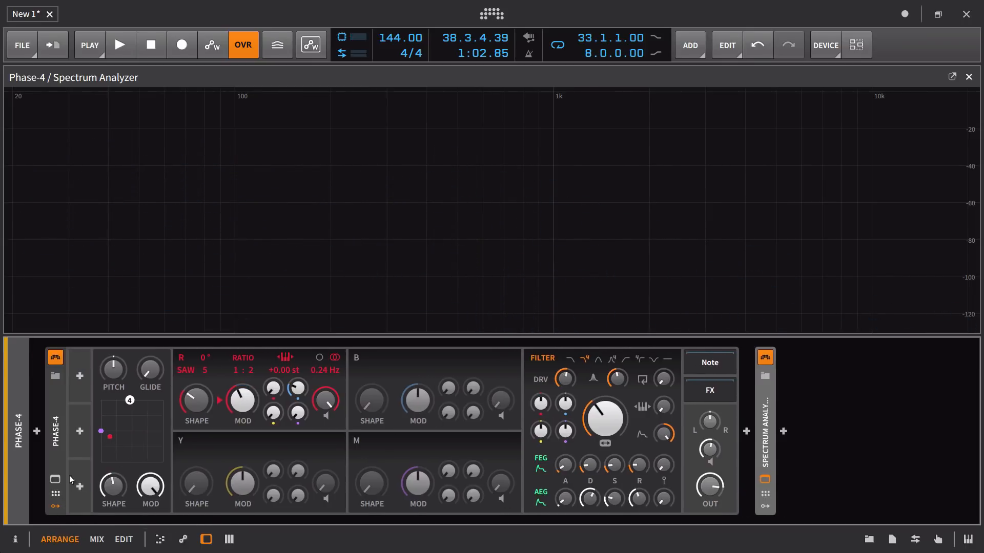
{"action": "left_click", "coordinate": [80, 377]}
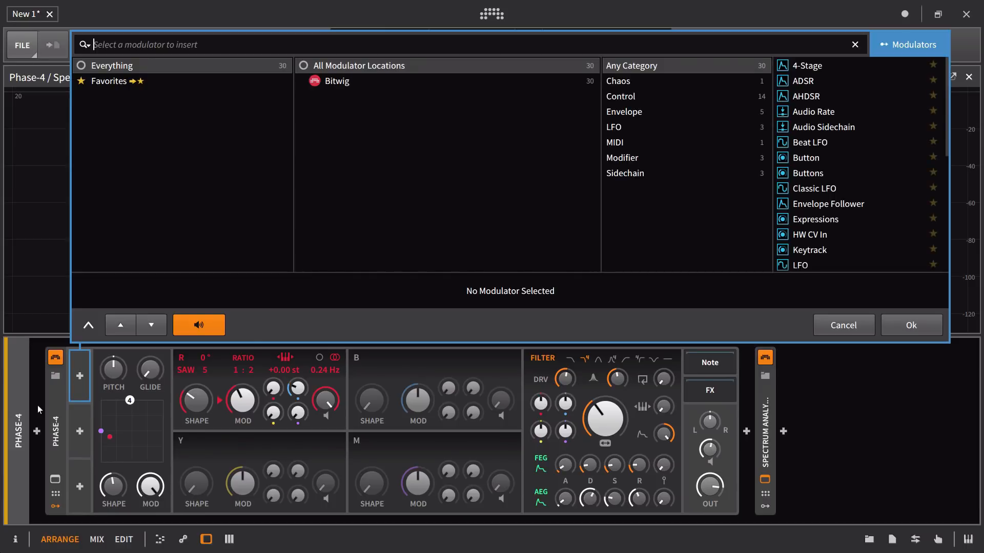
{"action": "left_click", "coordinate": [650, 119]}
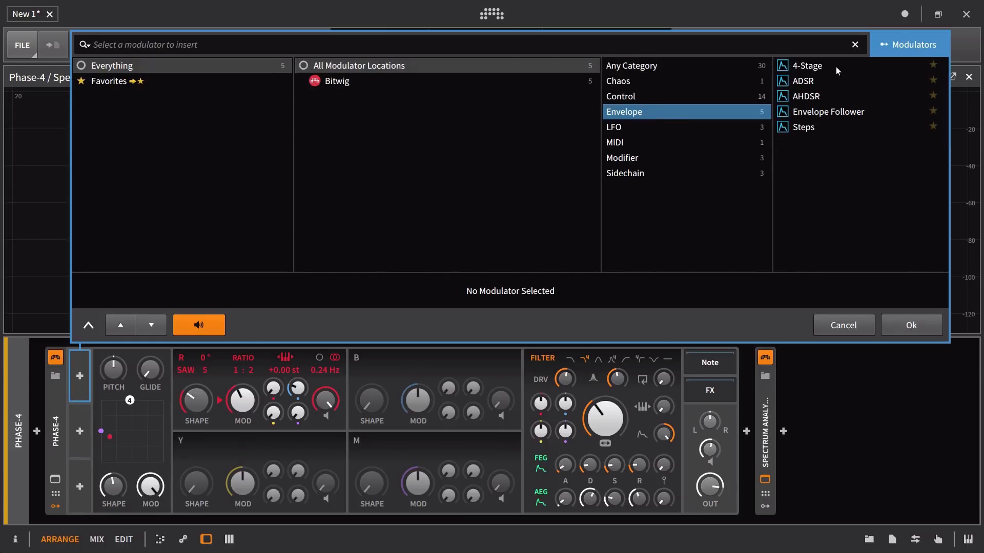
{"action": "double_click", "coordinate": [803, 82]}
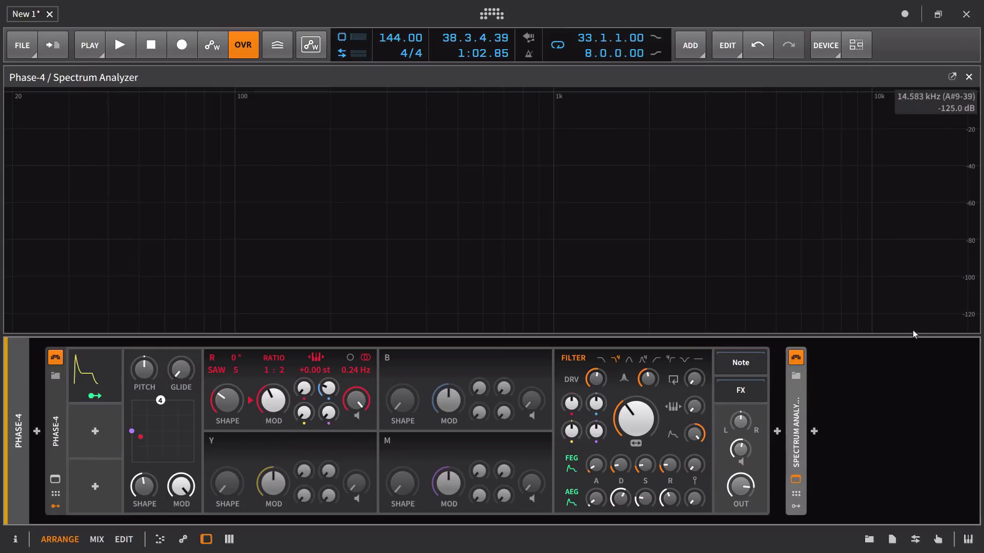
{"action": "left_click", "coordinate": [93, 382]}
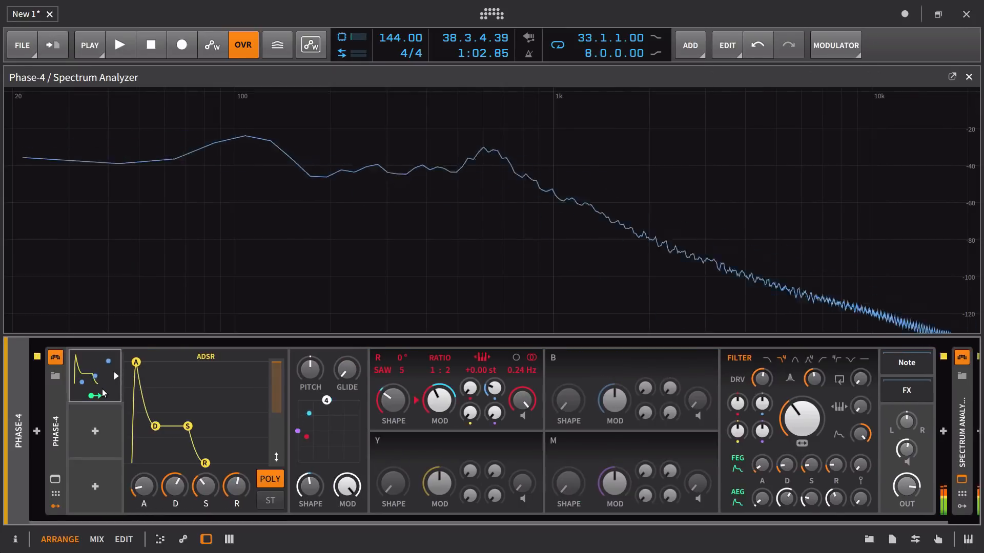
Assign the ADSR modulator to Global Shape with a positive modulation amount.
{"action": "left_click", "coordinate": [94, 396]}
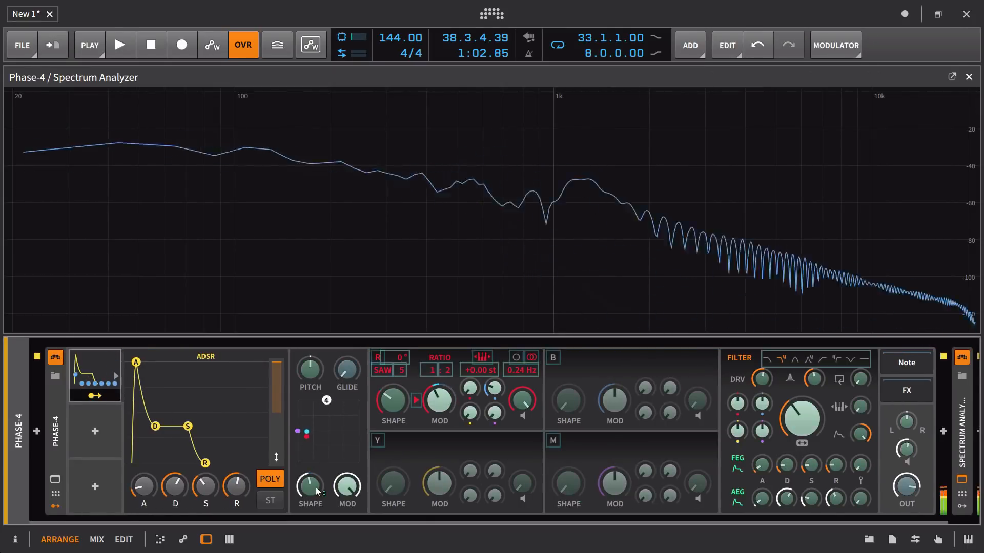
{"action": "left_click_drag", "start_coordinate": [315, 487], "coordinate": [316, 451]}
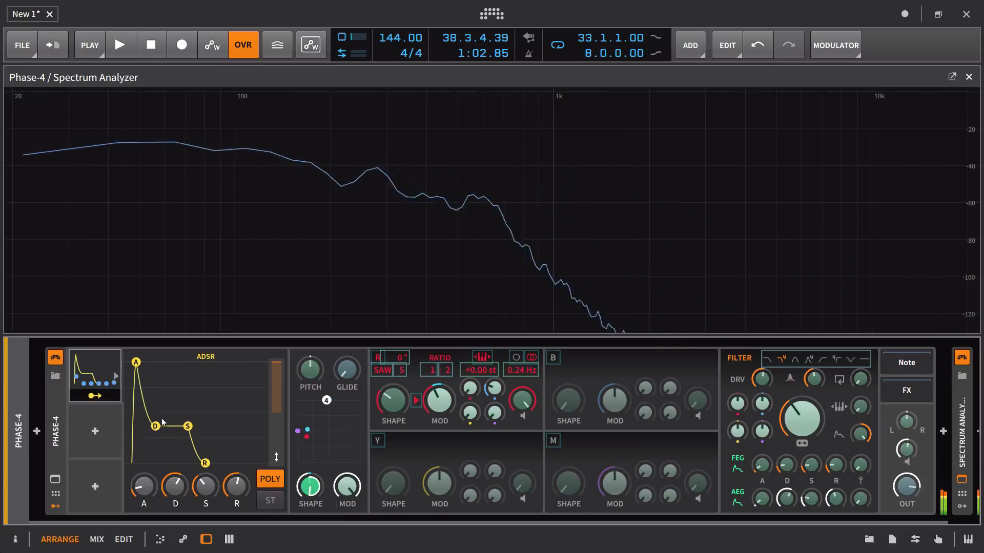
{"action": "left_click", "coordinate": [95, 396]}
Turn the ADSR modulator's attack down to minimum and switch it from polyphonic mode to Single Trigger.
{"action": "left_click_drag", "start_coordinate": [144, 486], "coordinate": [175, 495]}
{"action": "left_click", "coordinate": [270, 501]}
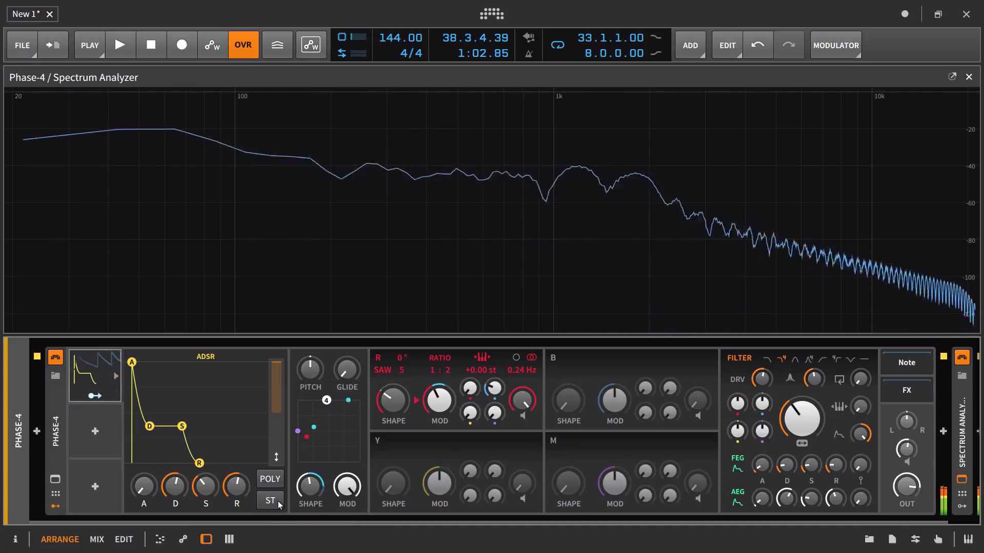
{"action": "left_click", "coordinate": [280, 505]}
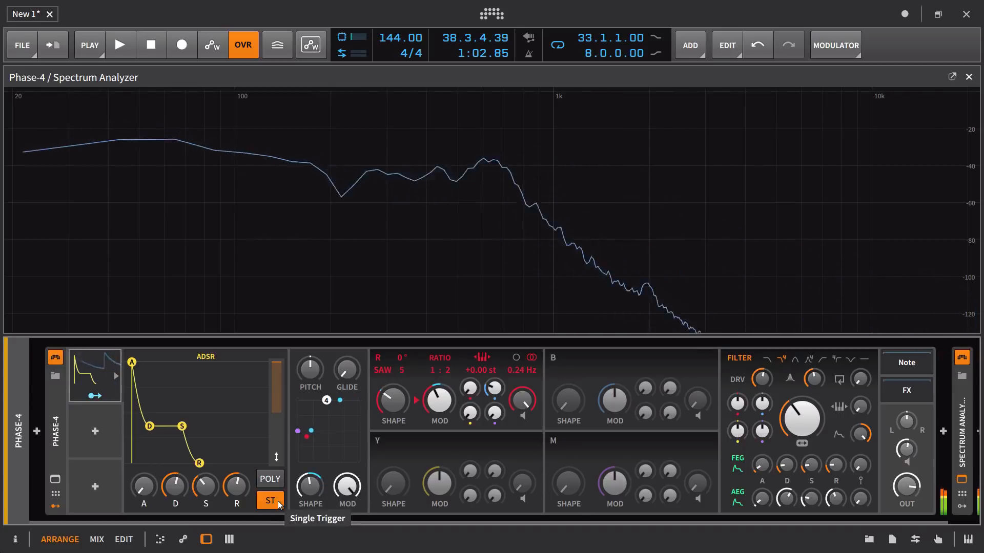
Lower the base Global Shape value and shorten the ADSR modulator's decay to about 43.4 %.
{"action": "left_click_drag", "start_coordinate": [318, 491], "coordinate": [317, 507]}
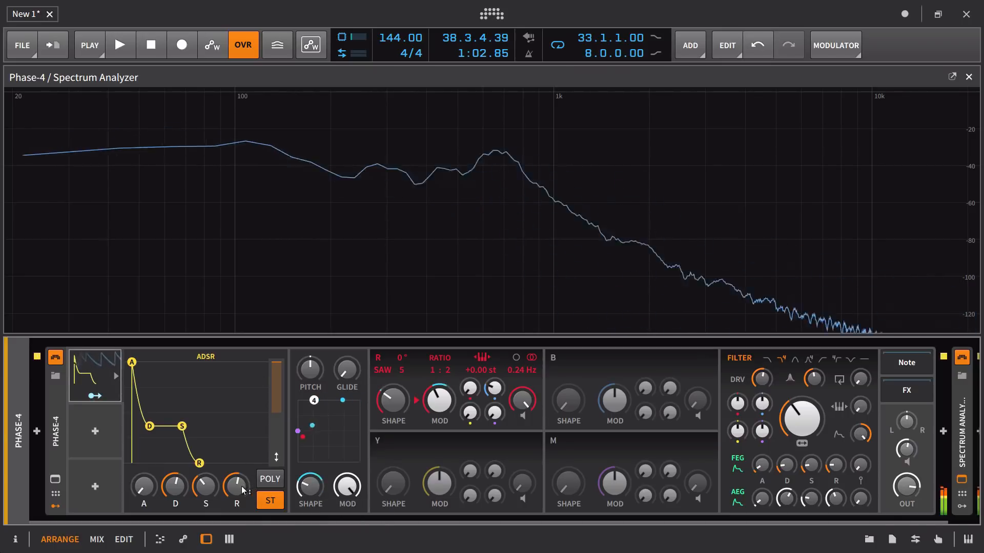
{"action": "mouse_move", "coordinate": [236, 486]}
{"action": "left_mouse_down"}
{"action": "mouse_move", "coordinate": [236, 499]}
{"action": "mouse_move", "coordinate": [237, 480]}
{"action": "left_mouse_up"}
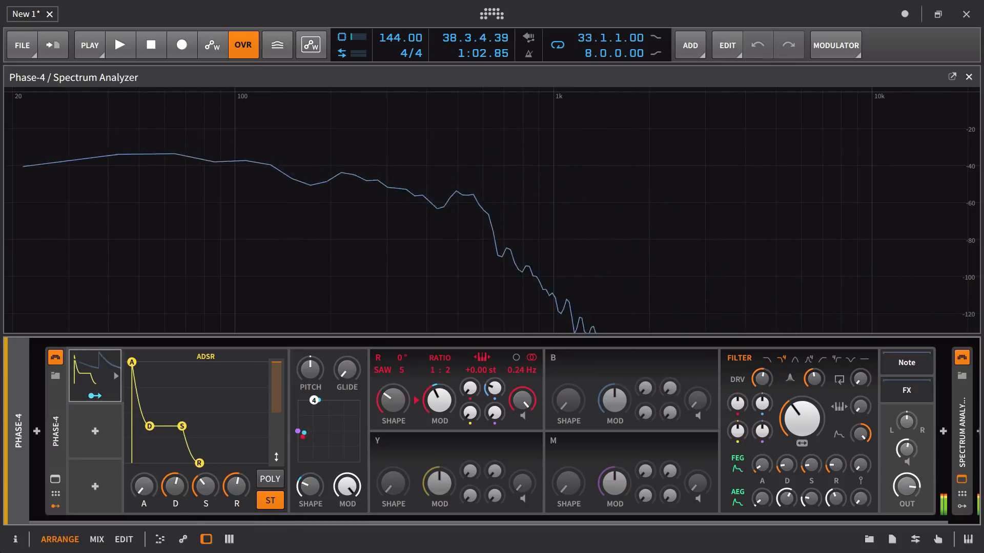
{"action": "left_click_drag", "start_coordinate": [175, 485], "coordinate": [180, 493]}
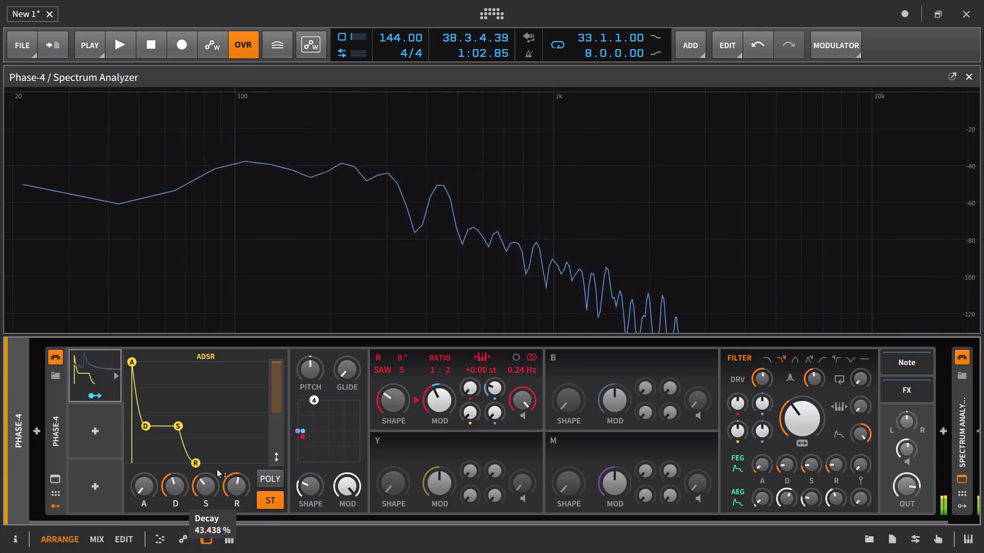
Lower the filter's drive and resonance, and add about 2 % of R→R self-modulation to oscillator R.
{"action": "left_click_drag", "start_coordinate": [761, 380], "coordinate": [762, 398]}
{"action": "left_click_drag", "start_coordinate": [814, 379], "coordinate": [814, 386]}
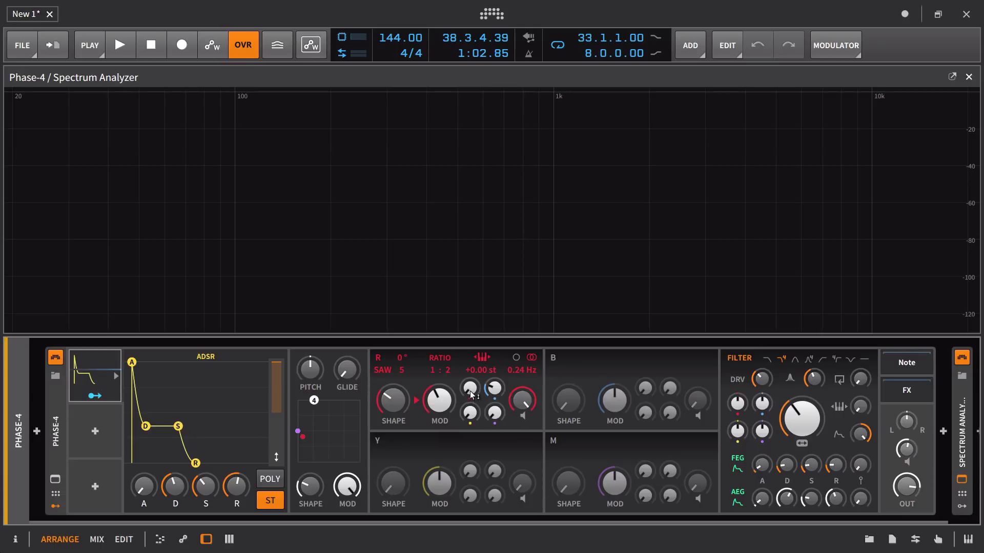
{"action": "mouse_move", "coordinate": [471, 394]}
{"action": "left_mouse_down"}
{"action": "mouse_move", "coordinate": [470, 379]}
{"action": "mouse_move", "coordinate": [470, 393]}
{"action": "left_mouse_up"}
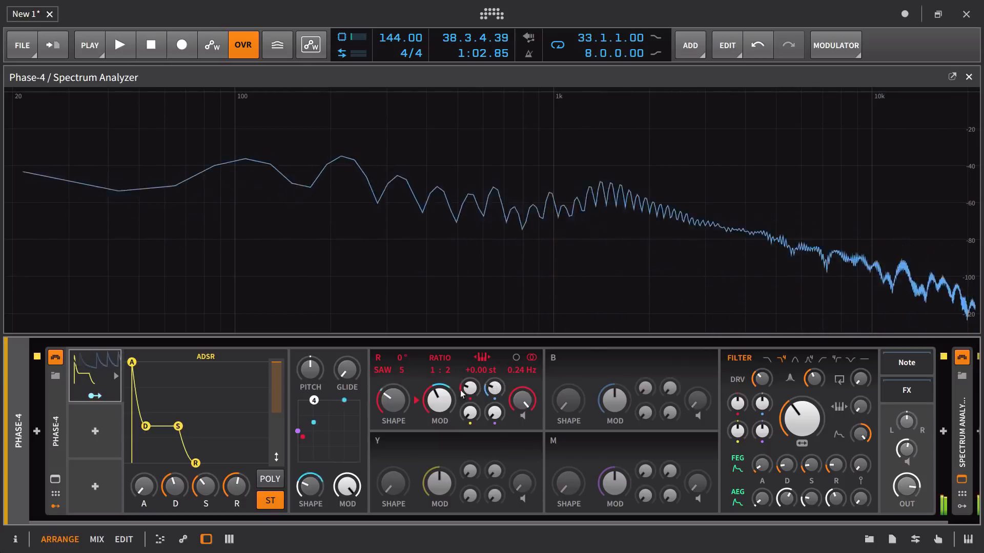
{"action": "mouse_move", "coordinate": [471, 394]}
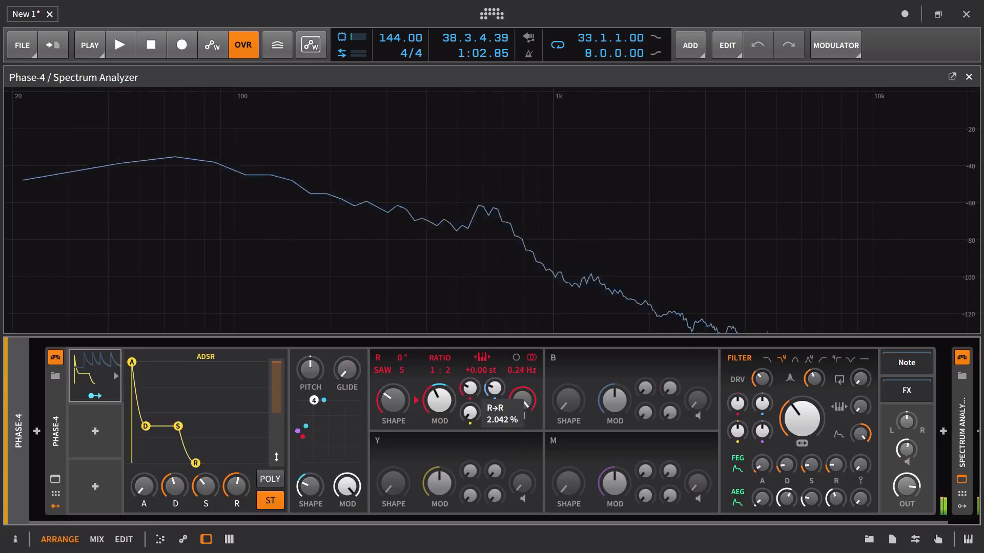
Enable oscillator B and raise its phase modulation of oscillator R (B→R).
{"action": "left_click", "coordinate": [553, 359]}
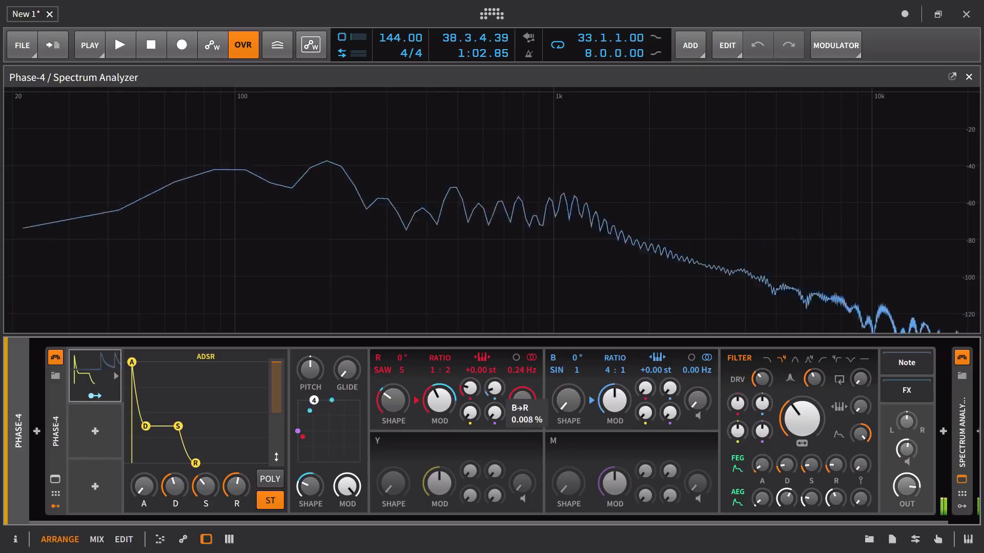
{"action": "mouse_move", "coordinate": [495, 388]}
{"action": "left_mouse_down"}
{"action": "mouse_move", "coordinate": [494, 324]}
{"action": "mouse_move", "coordinate": [492, 390]}
{"action": "left_mouse_up"}
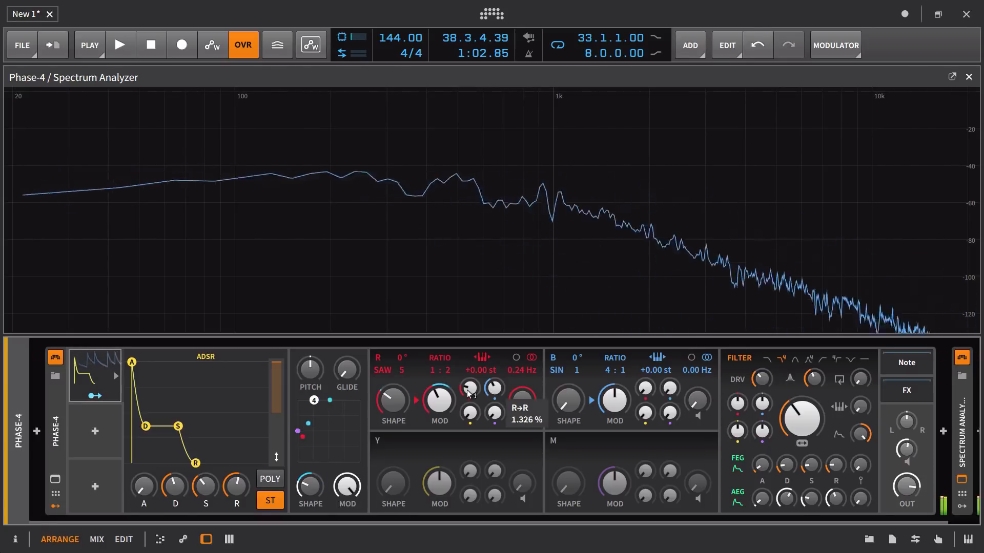
Raise oscillator B's Shape and turn its modulation amount down.
{"action": "left_click_drag", "start_coordinate": [615, 400], "coordinate": [615, 451]}
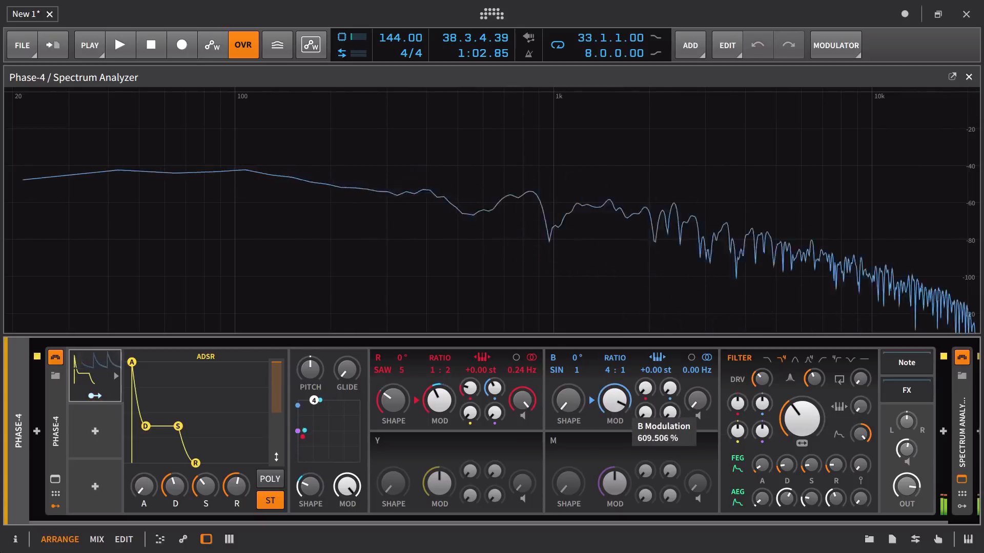
{"action": "left_click_drag", "start_coordinate": [632, 403], "coordinate": [569, 379]}
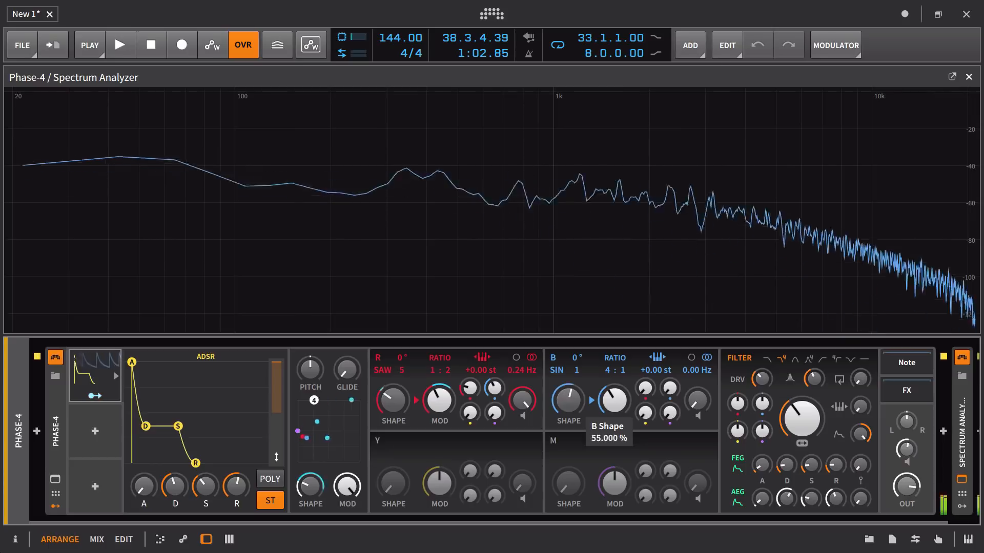
{"action": "left_click_drag", "start_coordinate": [630, 401], "coordinate": [668, 370]}
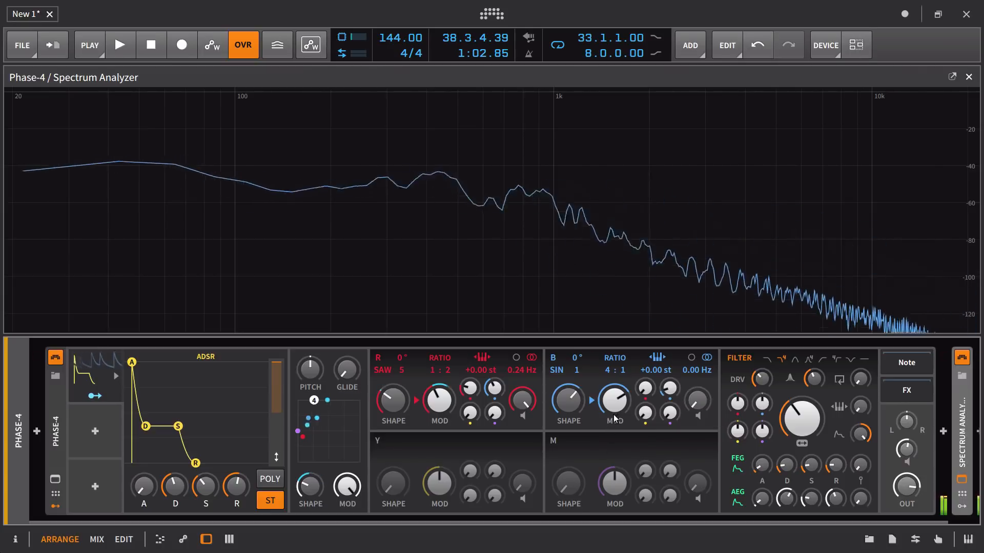
{"action": "left_click_drag", "start_coordinate": [614, 400], "coordinate": [614, 433]}
Increase oscillator B's self-modulation and set its ratio to 3:1.
{"action": "mouse_move", "coordinate": [669, 388]}
{"action": "left_mouse_down"}
{"action": "mouse_move", "coordinate": [670, 351]}
{"action": "mouse_move", "coordinate": [670, 370]}
{"action": "left_mouse_up"}
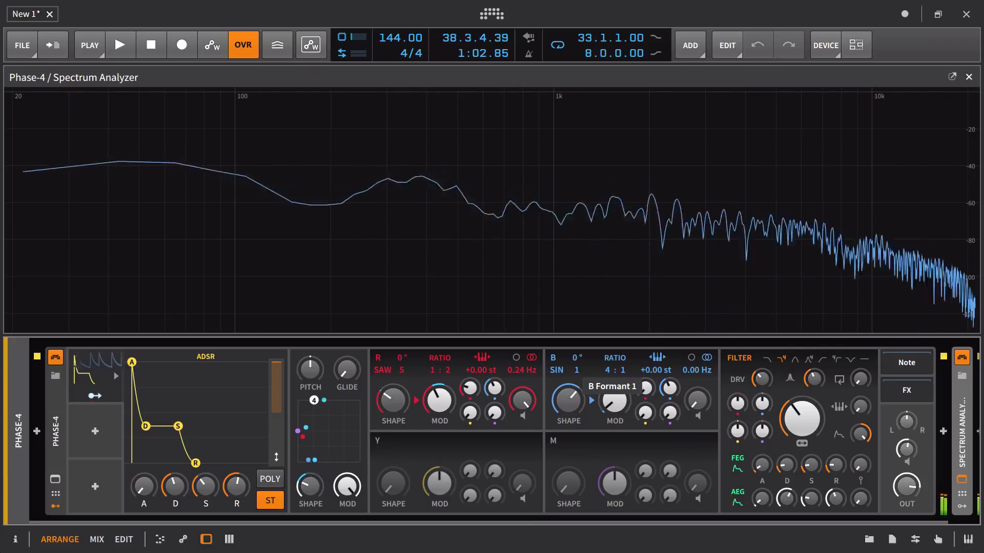
{"action": "left_click_drag", "start_coordinate": [606, 370], "coordinate": [607, 377]}
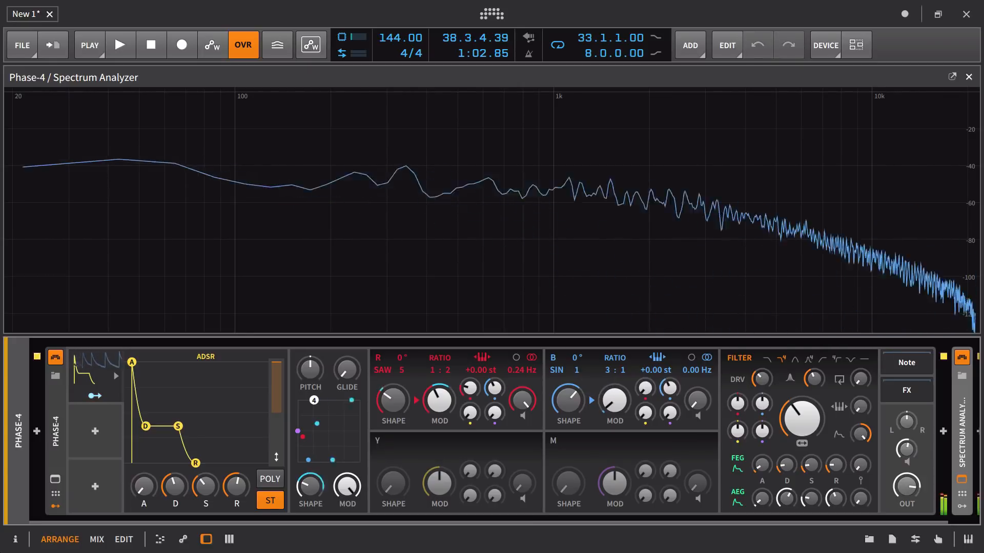
Lower the base B→R amount and assign the ADSR modulator to it with a modulation of about +0.47.
{"action": "left_click_drag", "start_coordinate": [495, 388], "coordinate": [495, 402]}
{"action": "left_click", "coordinate": [95, 396]}
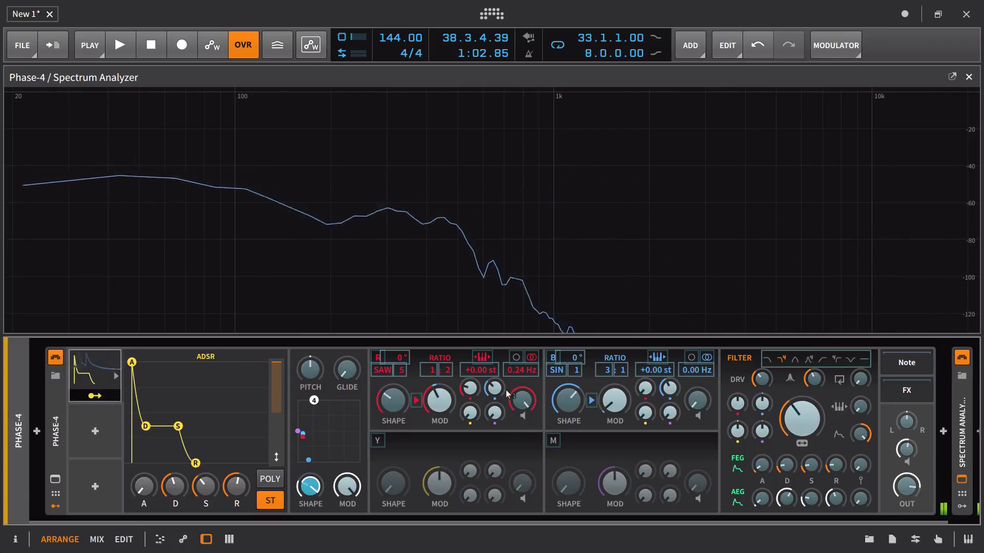
{"action": "left_click", "coordinate": [95, 395]}
{"action": "left_click_drag", "start_coordinate": [495, 388], "coordinate": [494, 398]}
{"action": "left_click", "coordinate": [98, 398]}
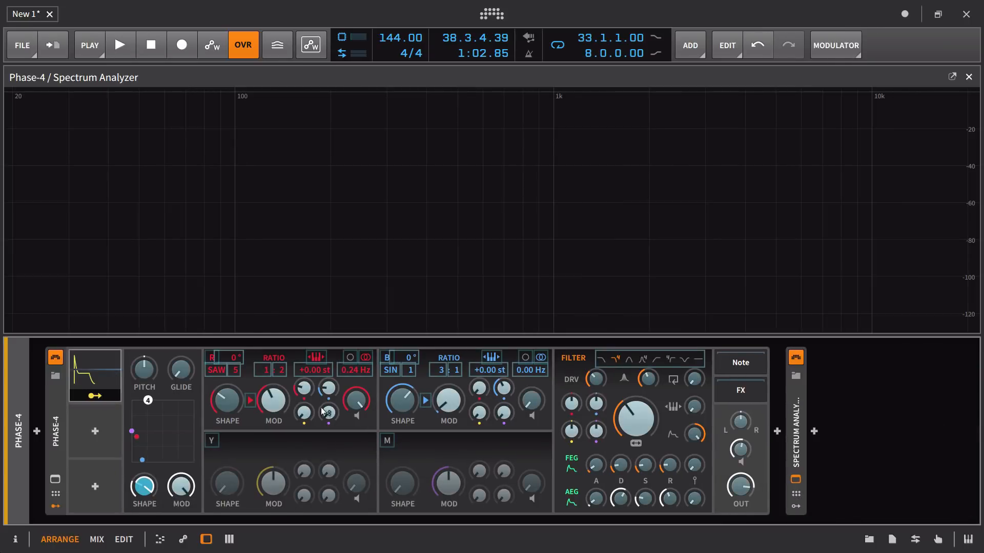
{"action": "left_click_drag", "start_coordinate": [327, 392], "coordinate": [326, 371]}
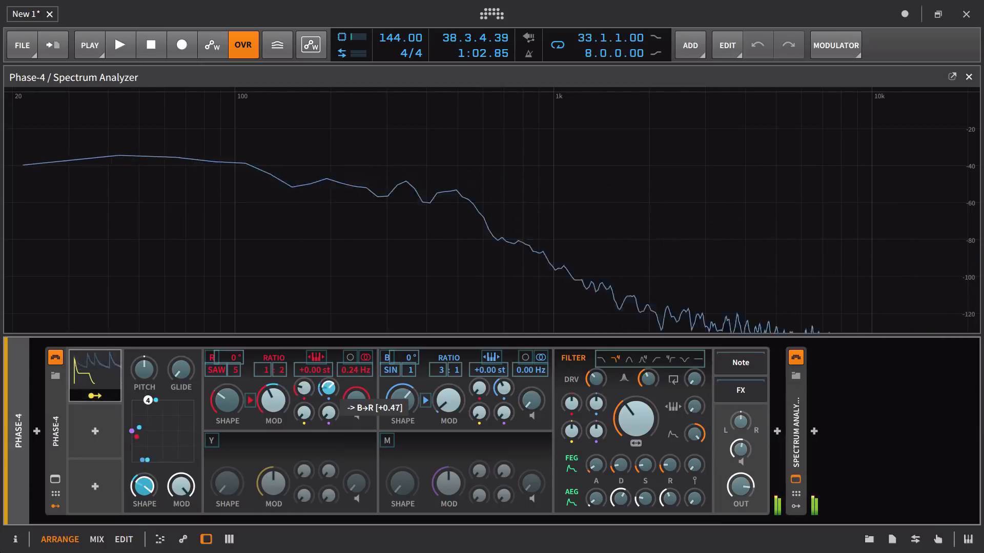
{"action": "left_click", "coordinate": [95, 396]}
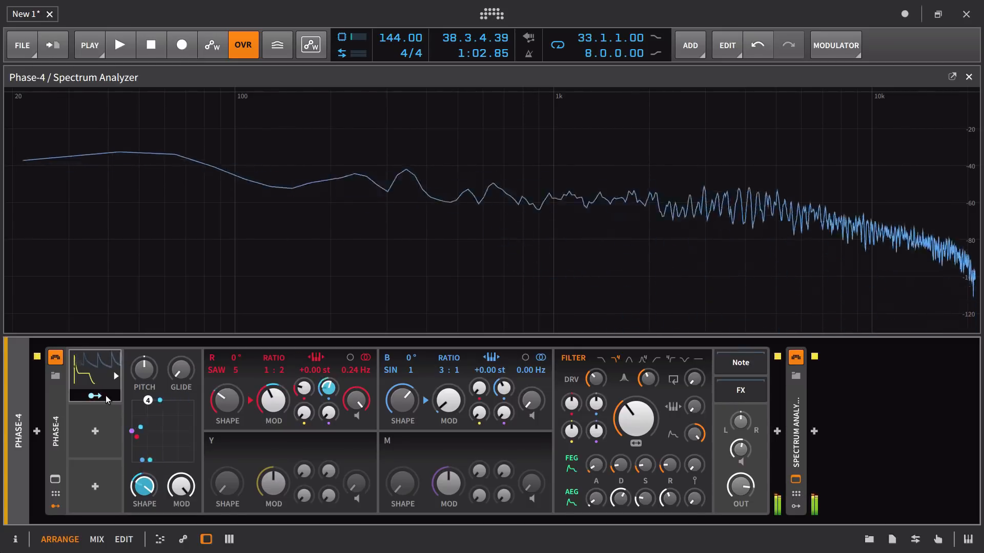
Set oscillator B's linear detune to 2.20 Hz.
{"action": "mouse_move", "coordinate": [530, 369]}
{"action": "left_mouse_down"}
{"action": "mouse_move", "coordinate": [531, 353]}
{"action": "mouse_move", "coordinate": [539, 374]}
{"action": "left_mouse_up"}
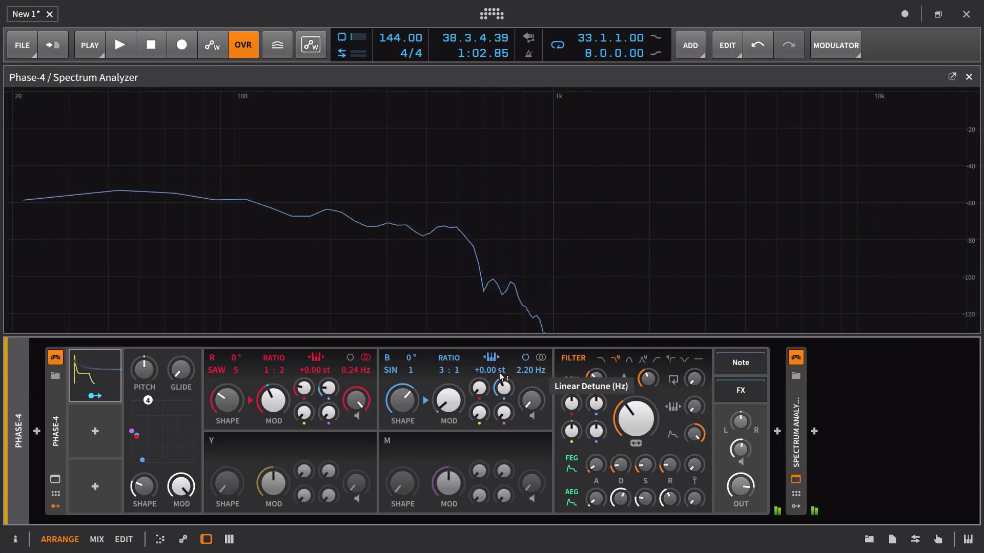
Open the Phase-4's preset browser, look through the tags and categories, and filter the presets to Strings.
{"action": "left_click", "coordinate": [55, 376]}
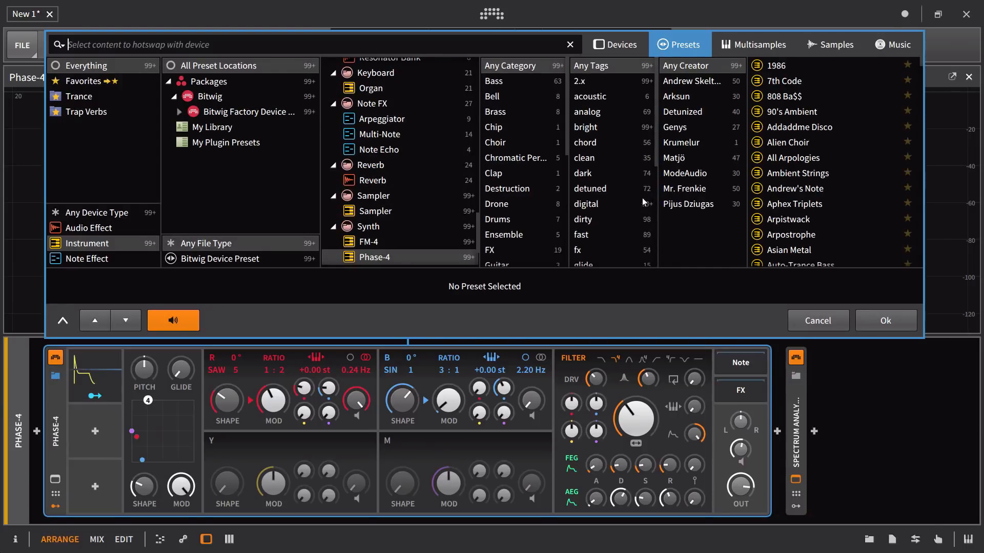
{"action": "scroll", "coordinate": [642, 197], "scroll_direction": "down", "scroll_amount": 5}
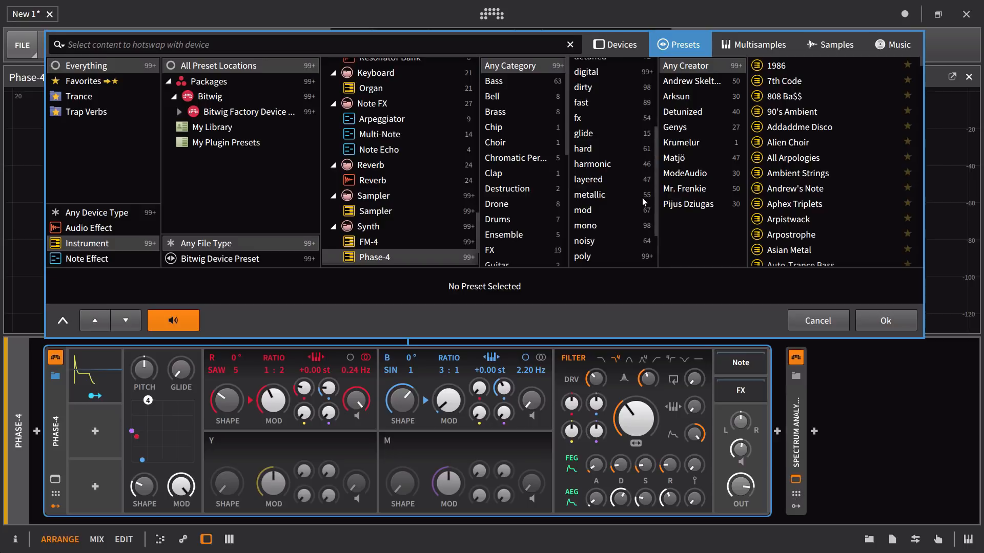
{"action": "scroll", "coordinate": [642, 198], "scroll_direction": "down", "scroll_amount": 2}
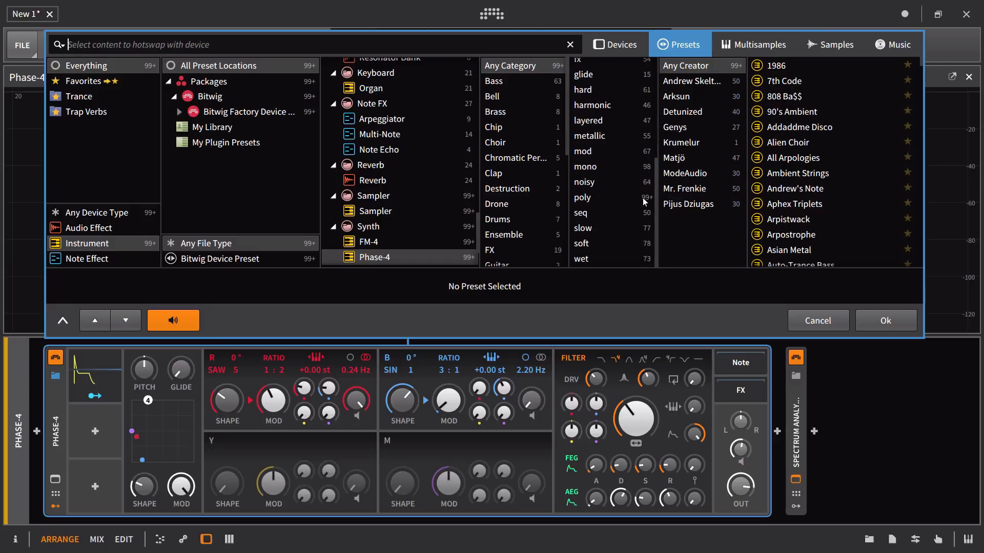
{"action": "scroll", "coordinate": [644, 201], "scroll_direction": "up", "scroll_amount": 5}
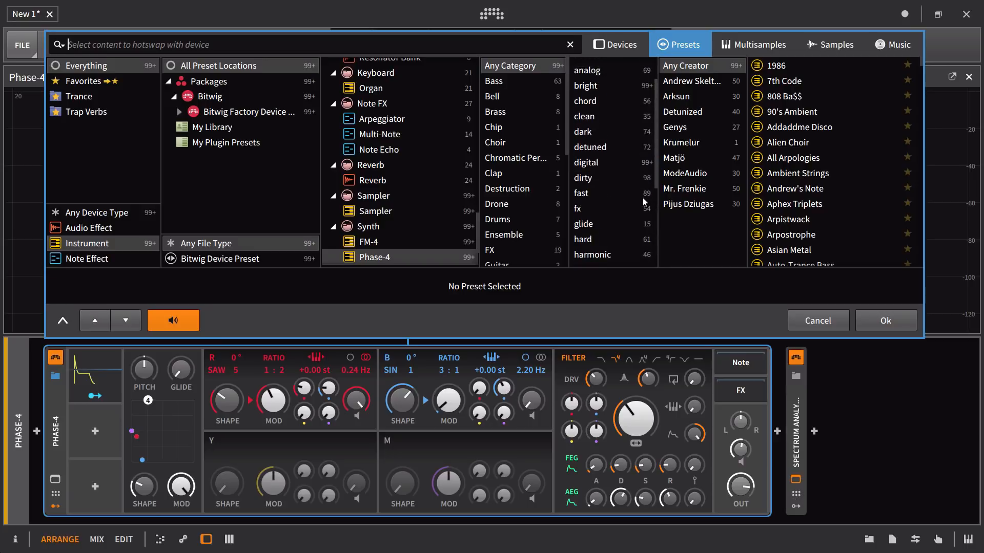
{"action": "scroll", "coordinate": [518, 213], "scroll_direction": "down", "scroll_amount": 7}
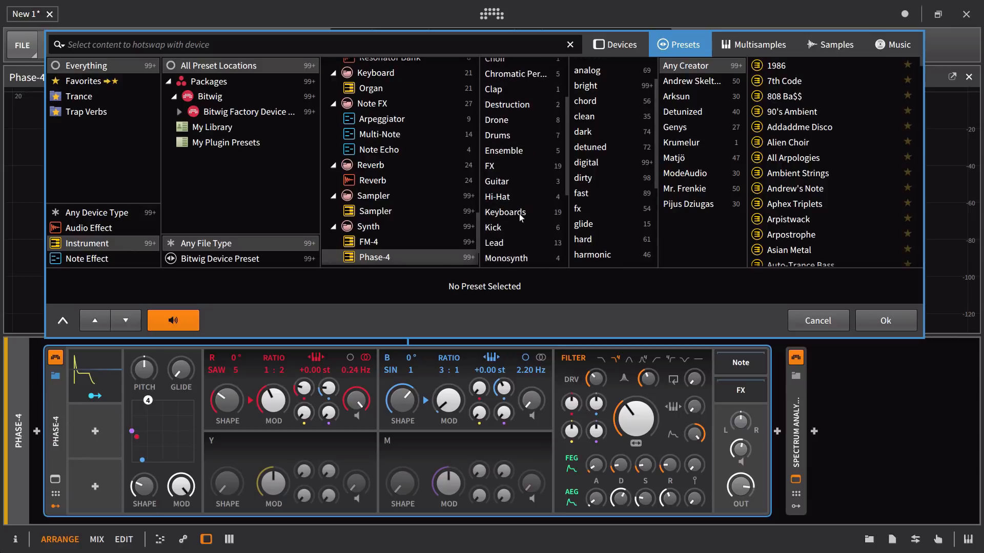
{"action": "scroll", "coordinate": [519, 214], "scroll_direction": "down", "scroll_amount": 2}
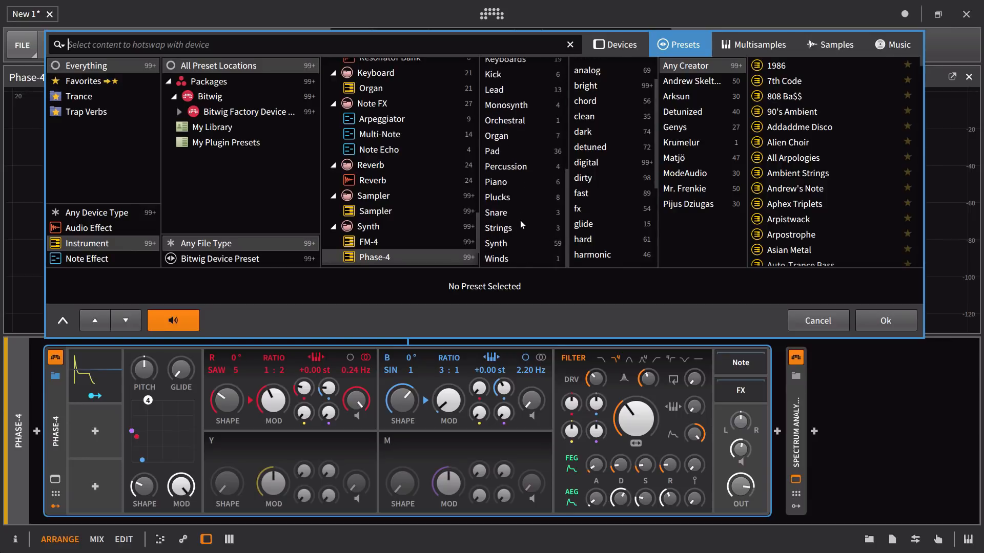
{"action": "left_click", "coordinate": [521, 225]}
Audition the Phase-4 string presets FM Strings 1, Fray and Ambient Strings.
{"action": "left_click", "coordinate": [802, 80]}
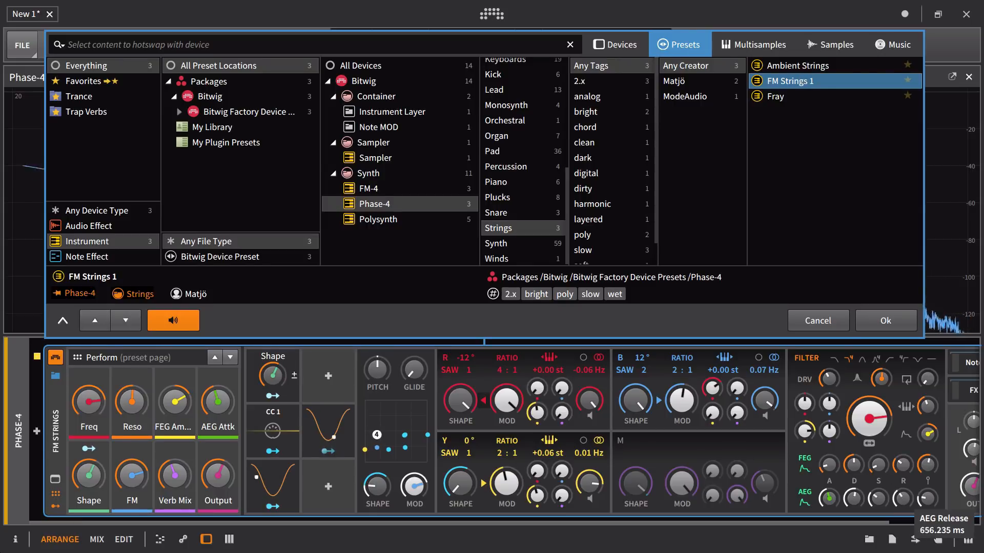
{"action": "mouse_move", "coordinate": [908, 470]}
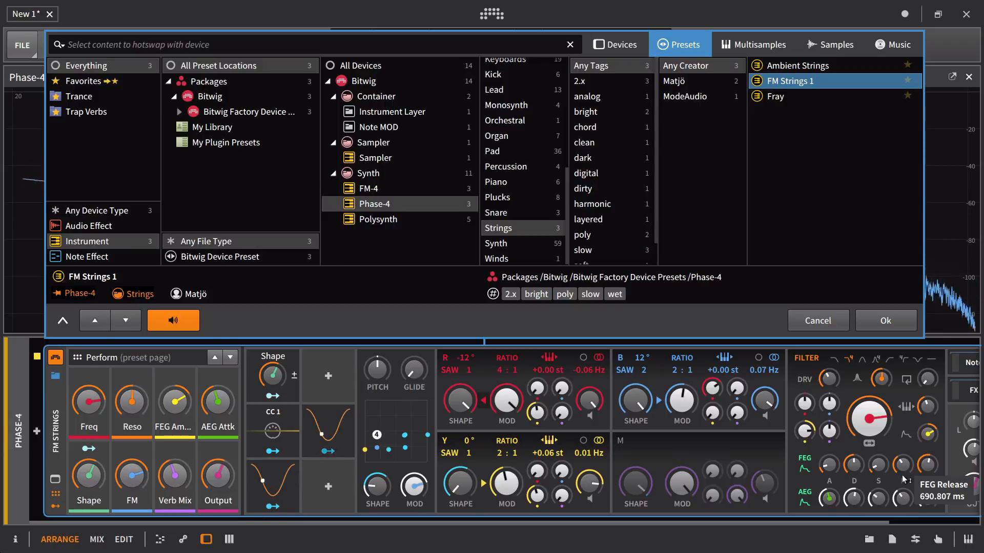
{"action": "left_click", "coordinate": [776, 97]}
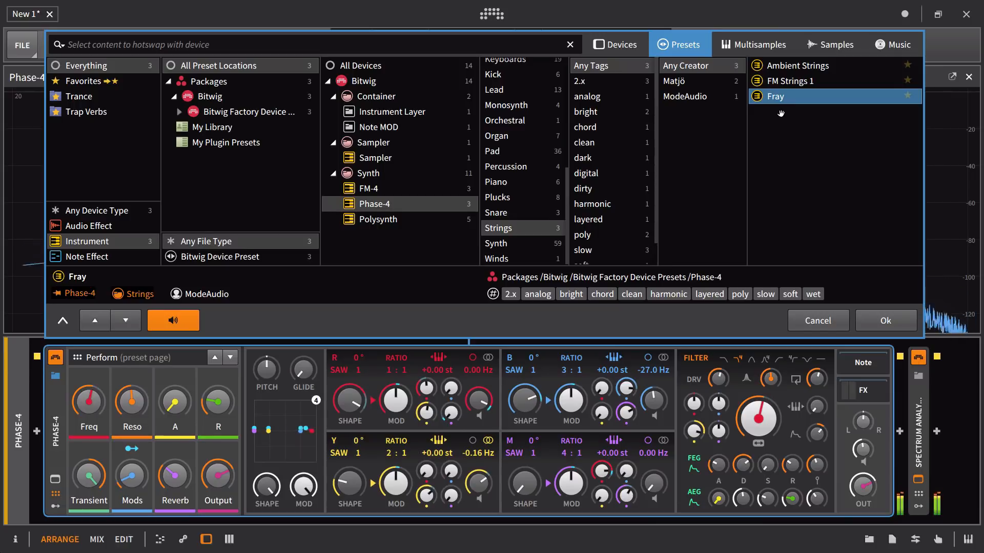
{"action": "left_click", "coordinate": [795, 67]}
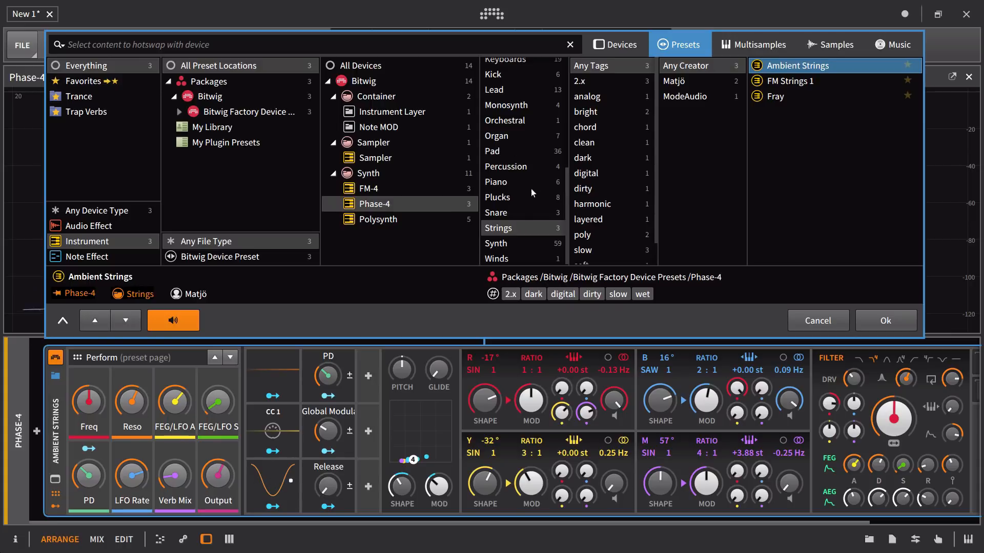
Load the My Eternity preset from the Pad category and close the expanded Spectrum Analyzer view.
{"action": "left_click", "coordinate": [522, 150]}
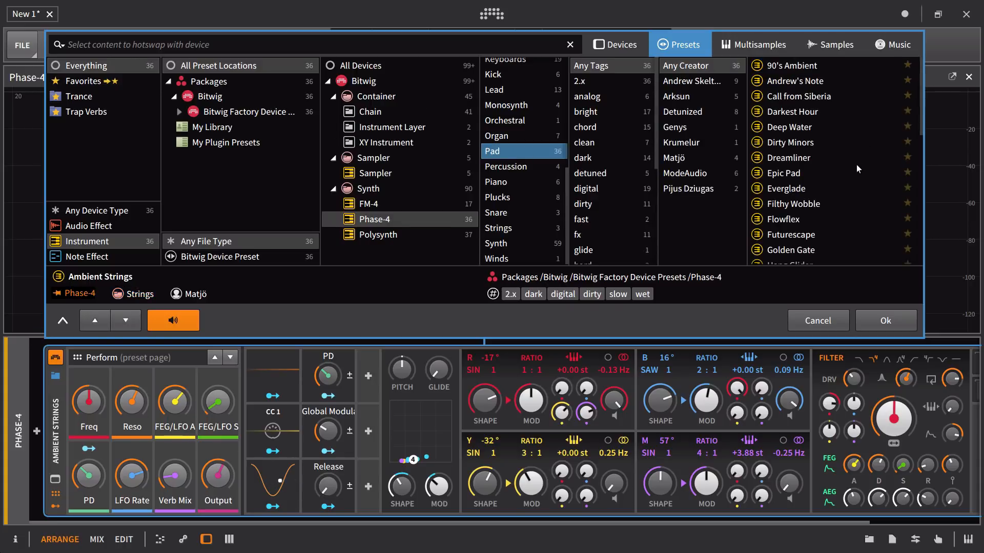
{"action": "scroll", "coordinate": [857, 169], "scroll_direction": "down", "scroll_amount": 5}
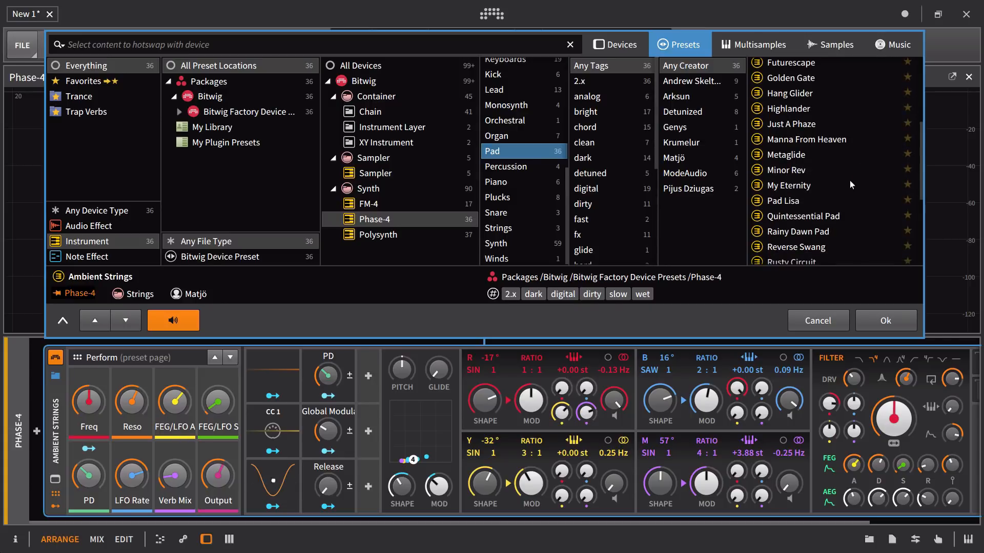
{"action": "left_click", "coordinate": [831, 184]}
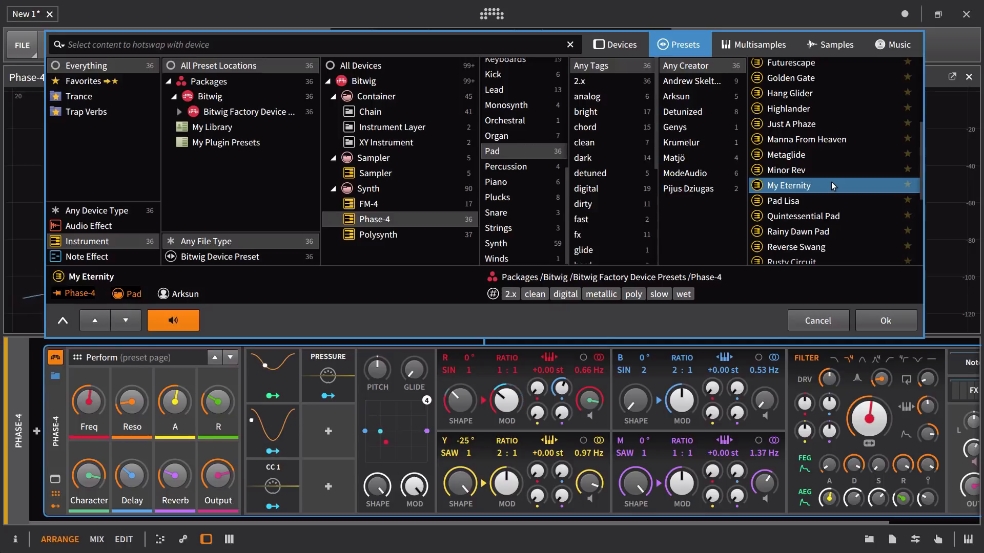
{"action": "key", "text": "Return"}
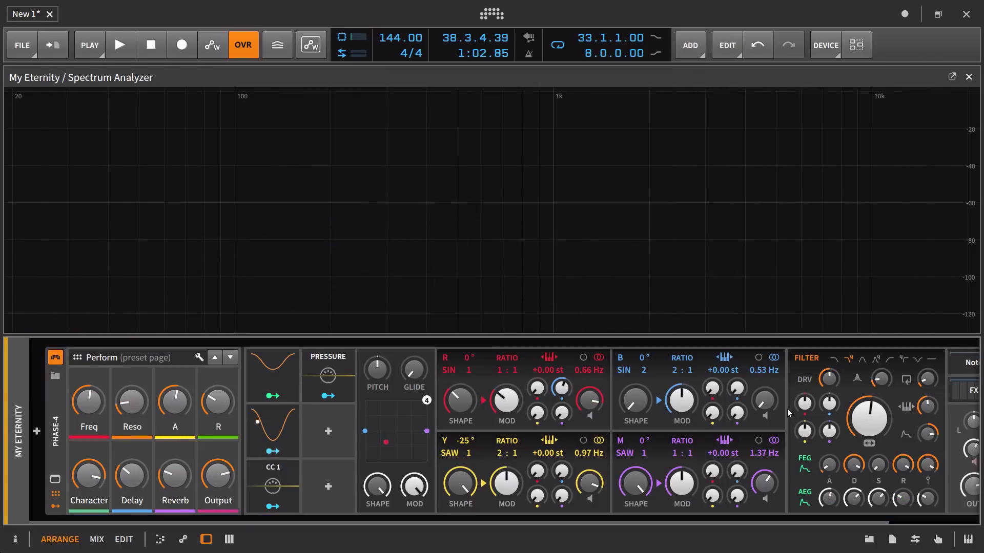
{"action": "left_click", "coordinate": [969, 77]}
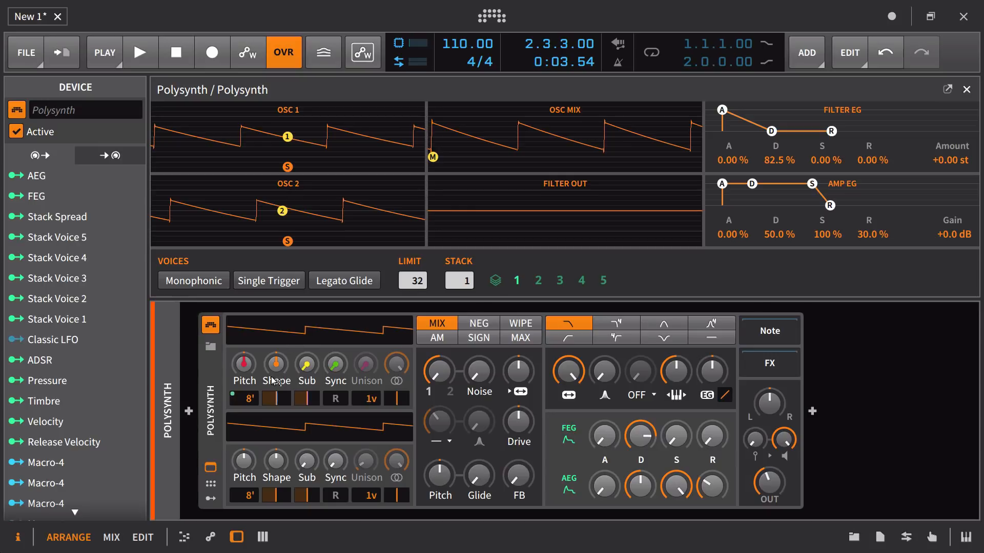
Set the Polysynth's oscillator 1 to 4 unison voices and turn on its retrigger.
{"action": "left_click_drag", "start_coordinate": [368, 363], "coordinate": [368, 365]}
{"action": "left_click_drag", "start_coordinate": [367, 364], "coordinate": [366, 435]}
{"action": "left_click_drag", "start_coordinate": [367, 401], "coordinate": [367, 395]}
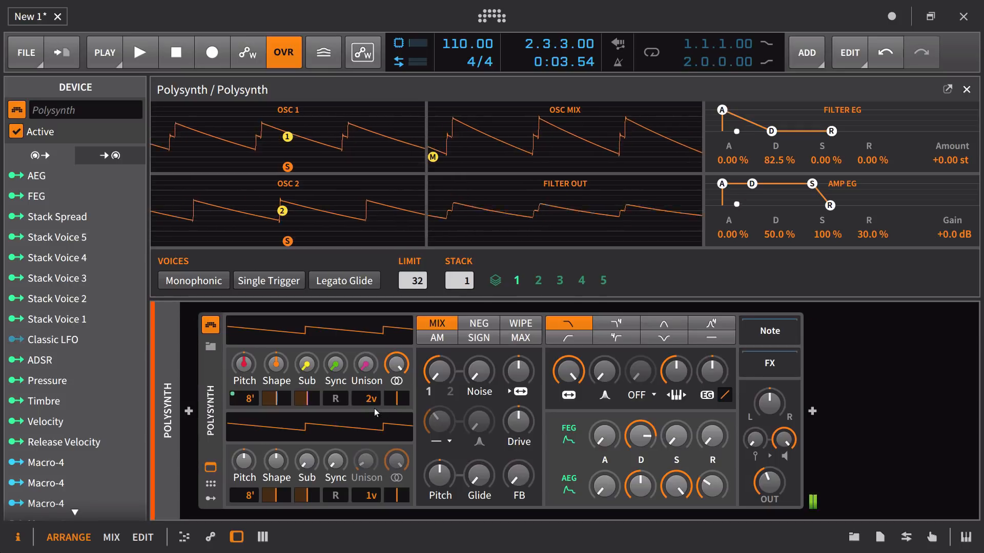
{"action": "left_click_drag", "start_coordinate": [371, 401], "coordinate": [370, 390]}
{"action": "left_click", "coordinate": [337, 401]}
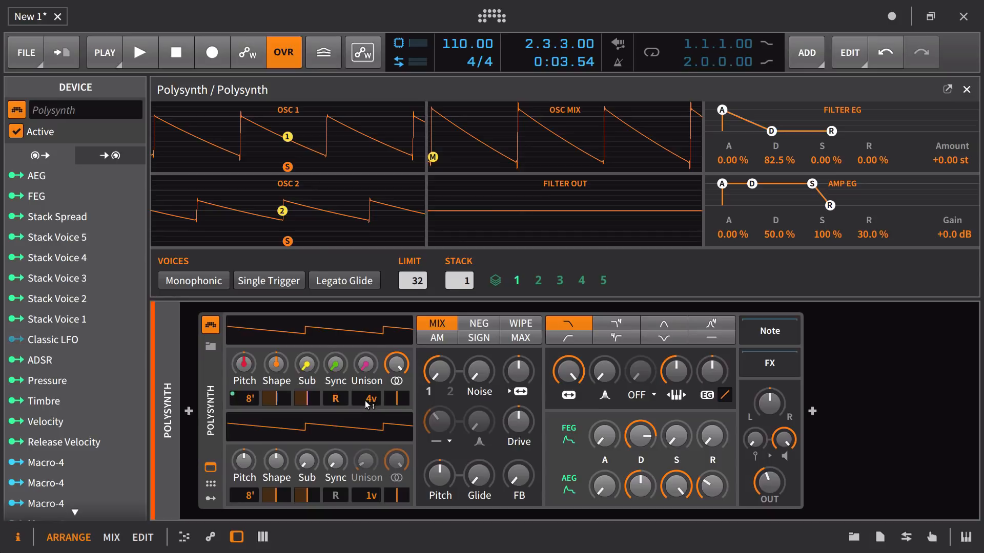
Try oscillator 1 with 9 unison voices and an adjusted unison spread, and return it to 1 voice.
{"action": "left_click_drag", "start_coordinate": [372, 395], "coordinate": [372, 359]}
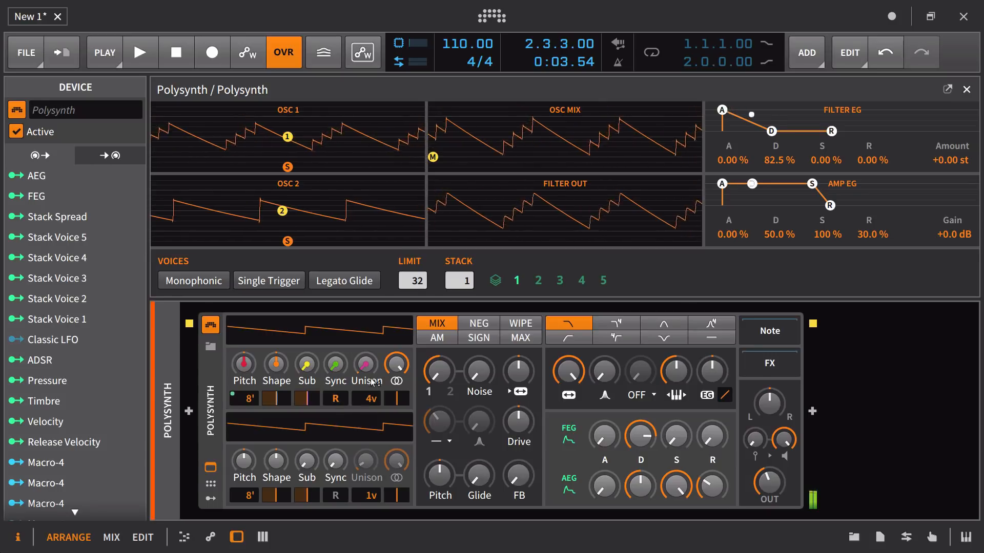
{"action": "scroll", "coordinate": [372, 403], "scroll_direction": "up", "scroll_amount": 5}
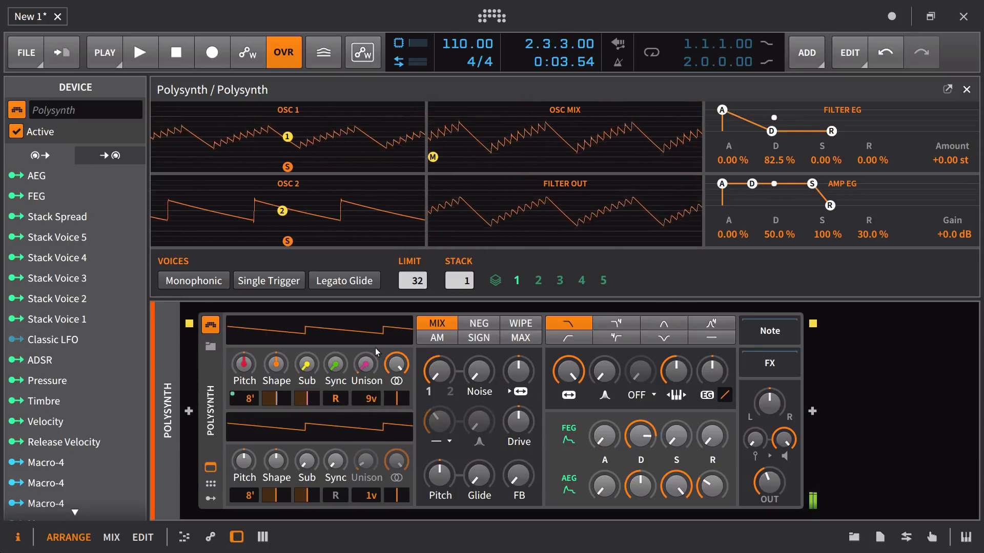
{"action": "left_click_drag", "start_coordinate": [366, 365], "coordinate": [367, 357]}
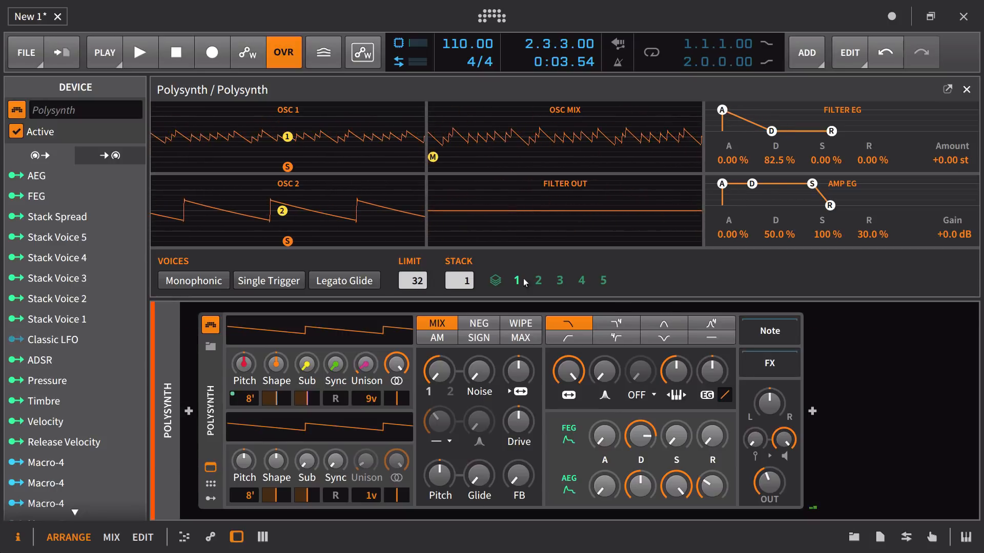
{"action": "left_click_drag", "start_coordinate": [371, 402], "coordinate": [371, 427]}
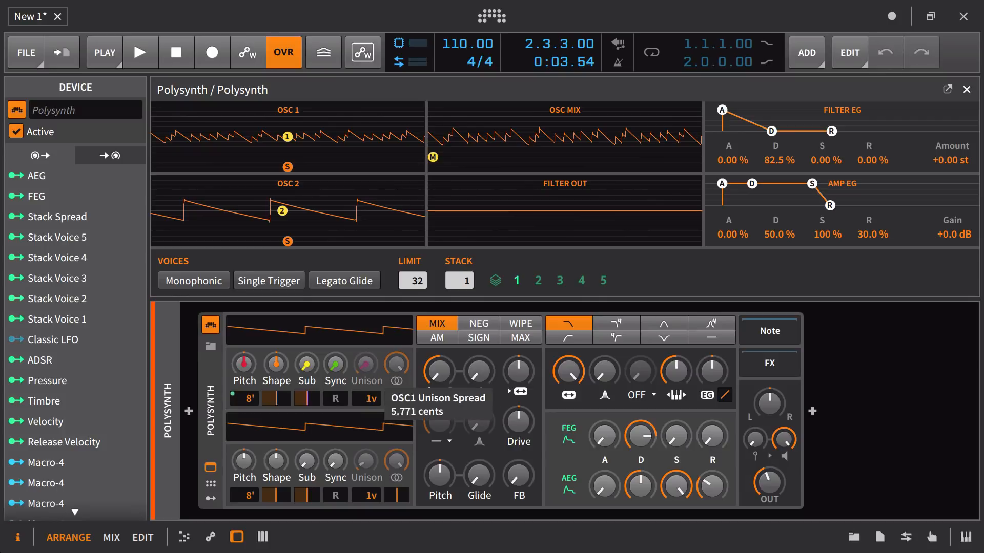
{"action": "mouse_move", "coordinate": [370, 366]}
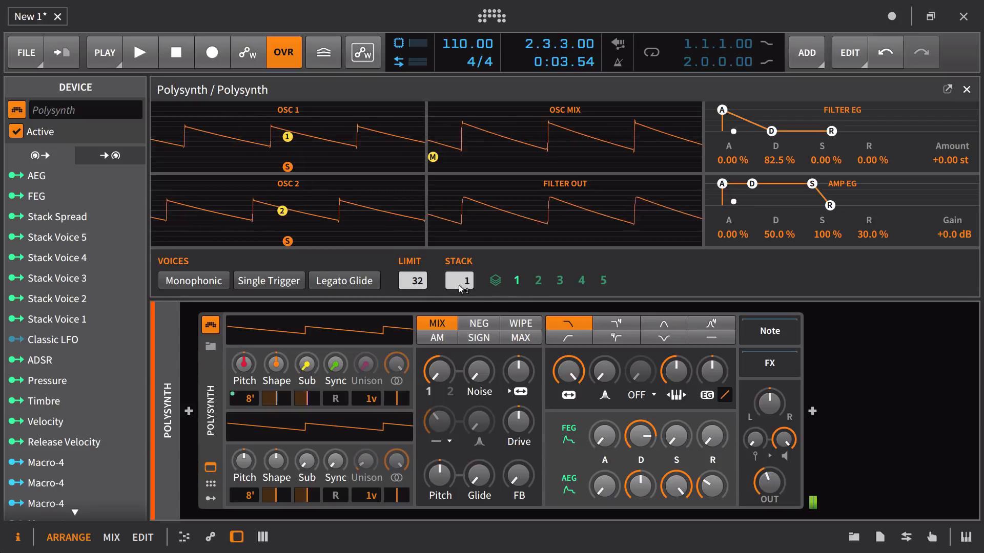
Set the Polysynth's voice stack to 5 and assign Stack Spread to oscillator 1's pitch with an amount of 0.074.
{"action": "left_click_drag", "start_coordinate": [459, 289], "coordinate": [459, 283]}
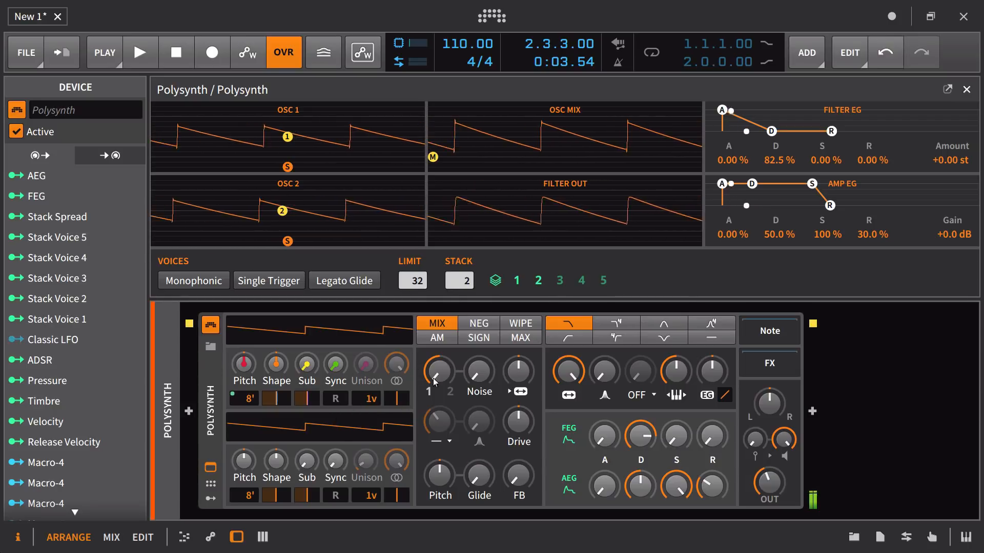
{"action": "left_click_drag", "start_coordinate": [460, 283], "coordinate": [459, 269]}
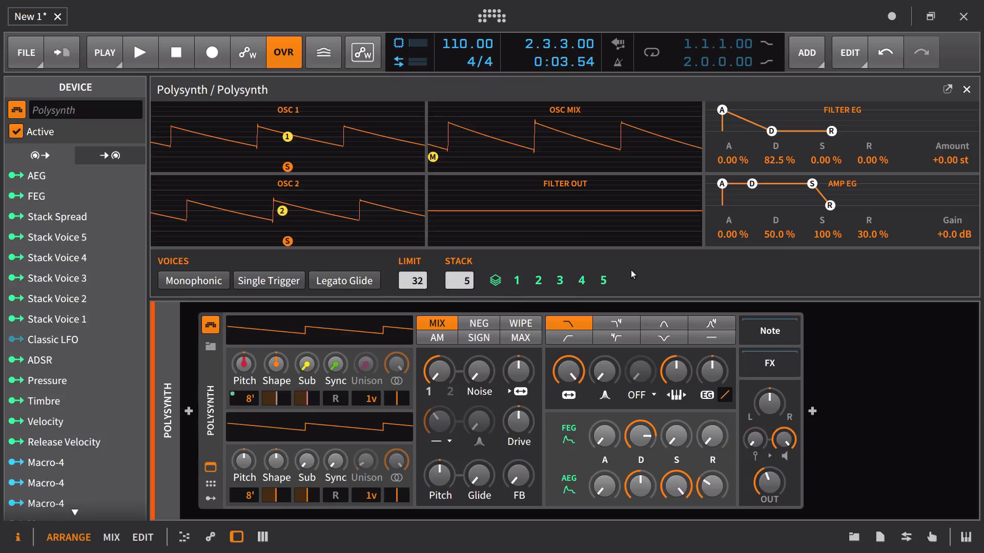
{"action": "left_click", "coordinate": [494, 281]}
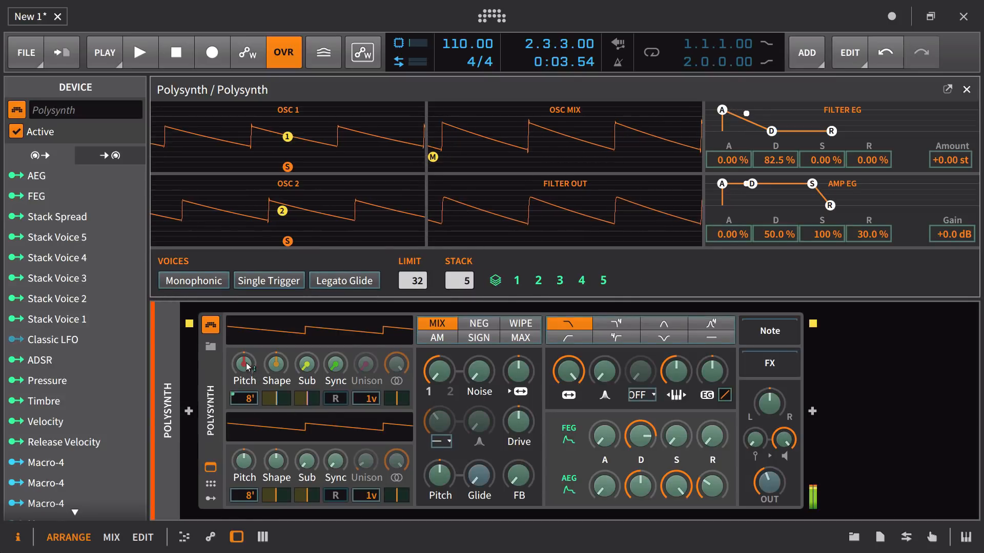
{"action": "left_click_drag", "start_coordinate": [244, 364], "coordinate": [244, 352]}
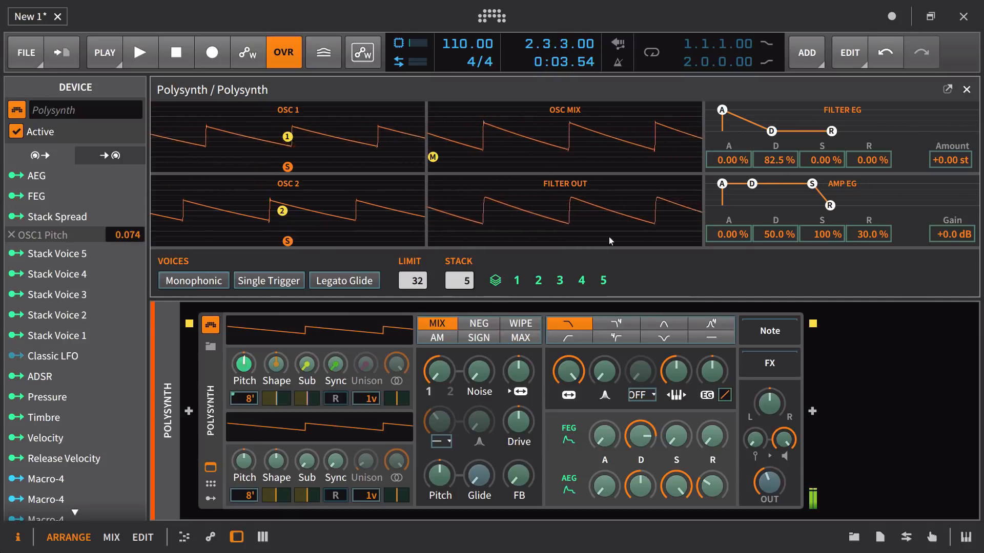
Insert an Oscilloscope after the Polysynth and collapse it to show only its waveform display.
{"action": "left_click", "coordinate": [812, 410]}
{"action": "type", "text": "osc"}
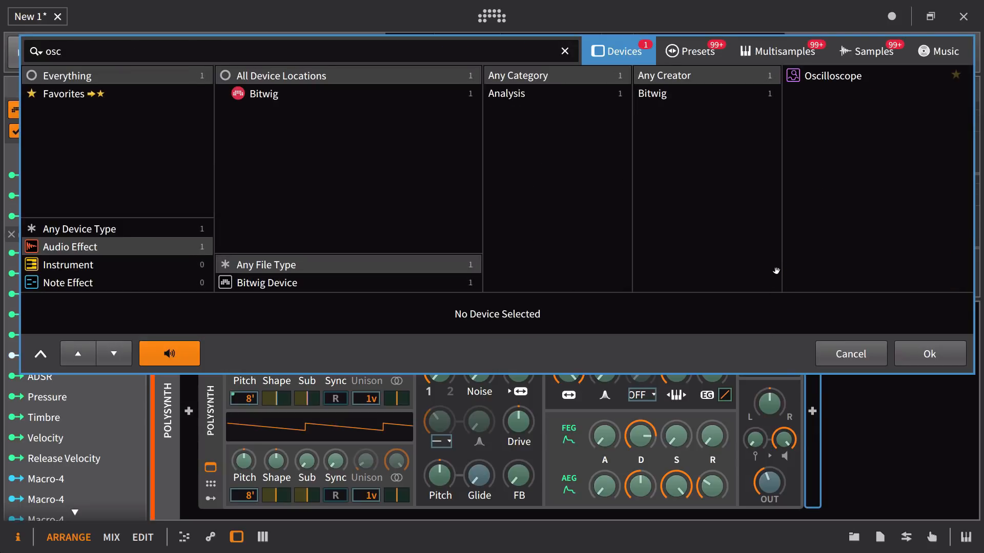
{"action": "left_click", "coordinate": [847, 77]}
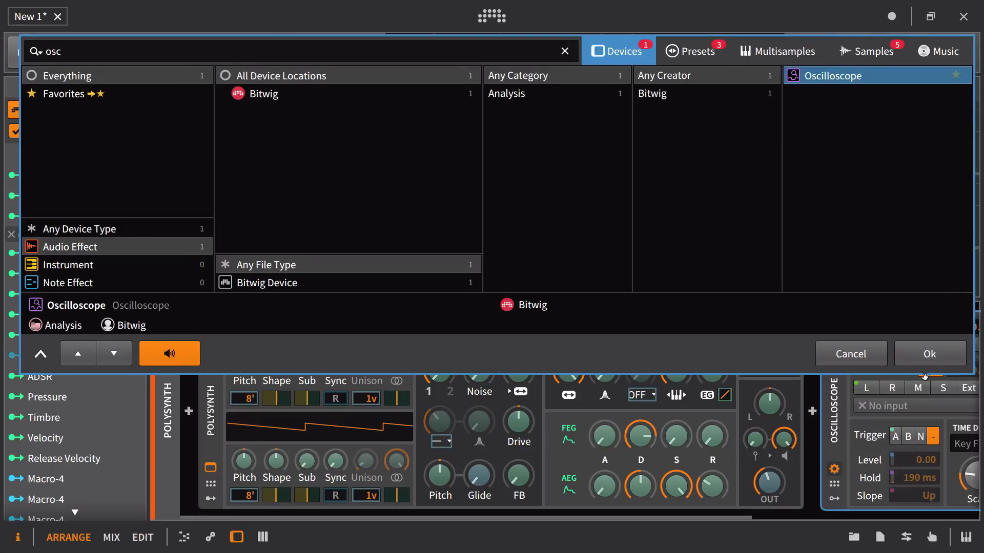
{"action": "left_click", "coordinate": [943, 355]}
{"action": "left_click", "coordinate": [834, 484]}
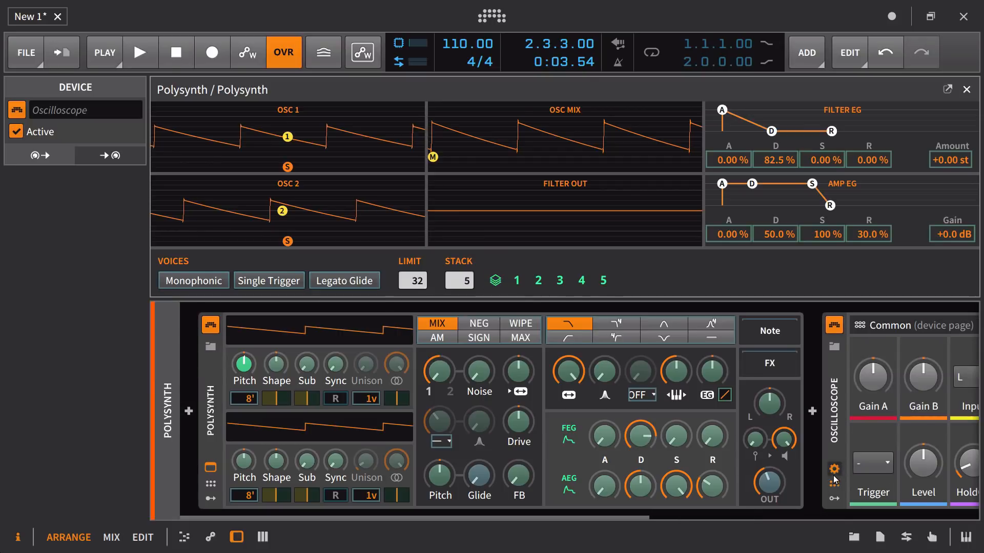
{"action": "left_click", "coordinate": [834, 485]}
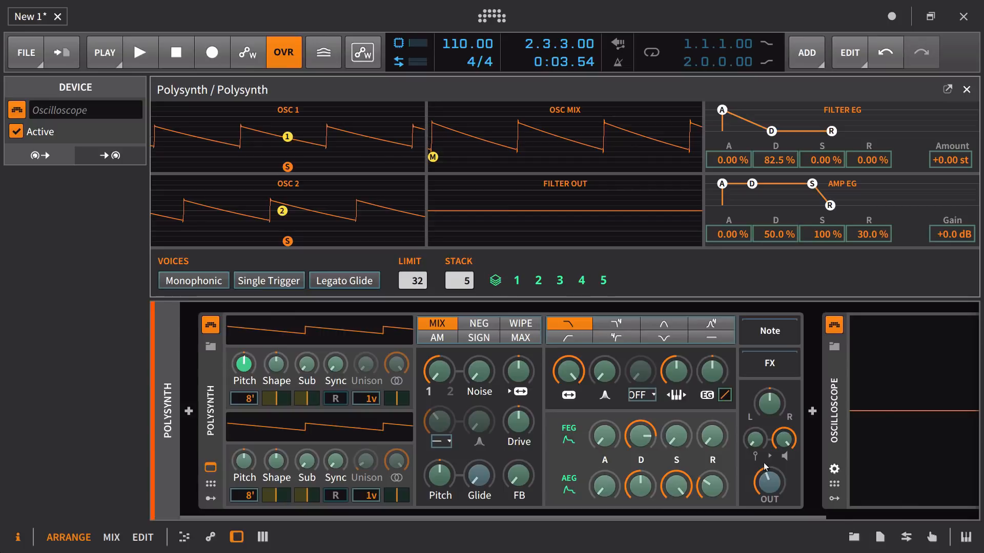
Adjust the Oscilloscope's time-division scale in its settings and remove the Oscilloscope from the chain.
{"action": "scroll", "coordinate": [787, 416], "scroll_direction": "right", "scroll_amount": 3}
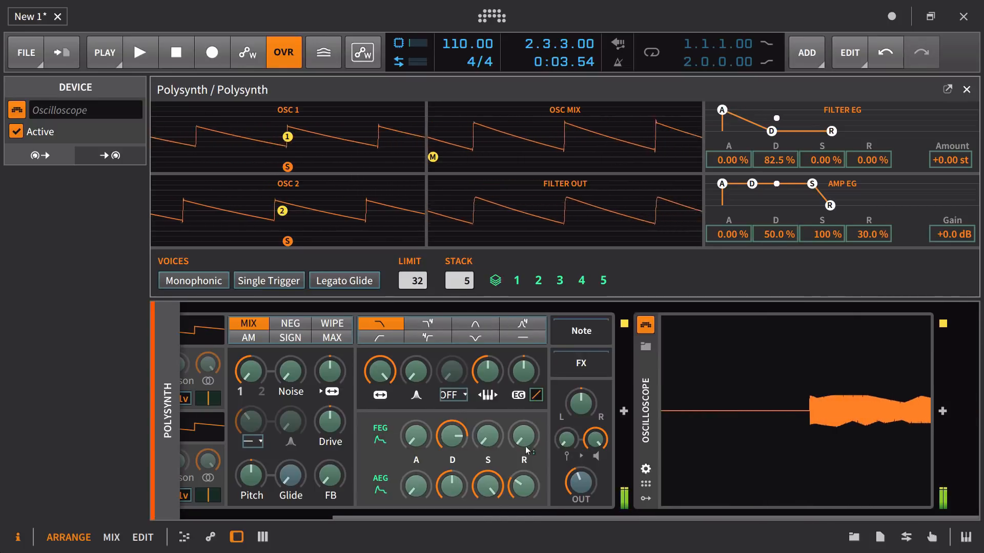
{"action": "scroll", "coordinate": [636, 466], "scroll_direction": "left", "scroll_amount": 3}
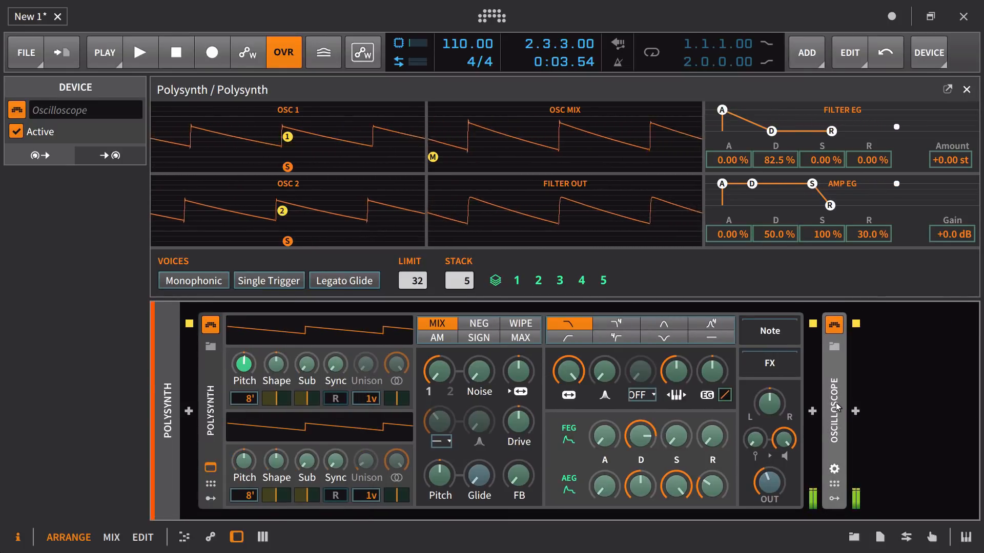
{"action": "left_click", "coordinate": [834, 470]}
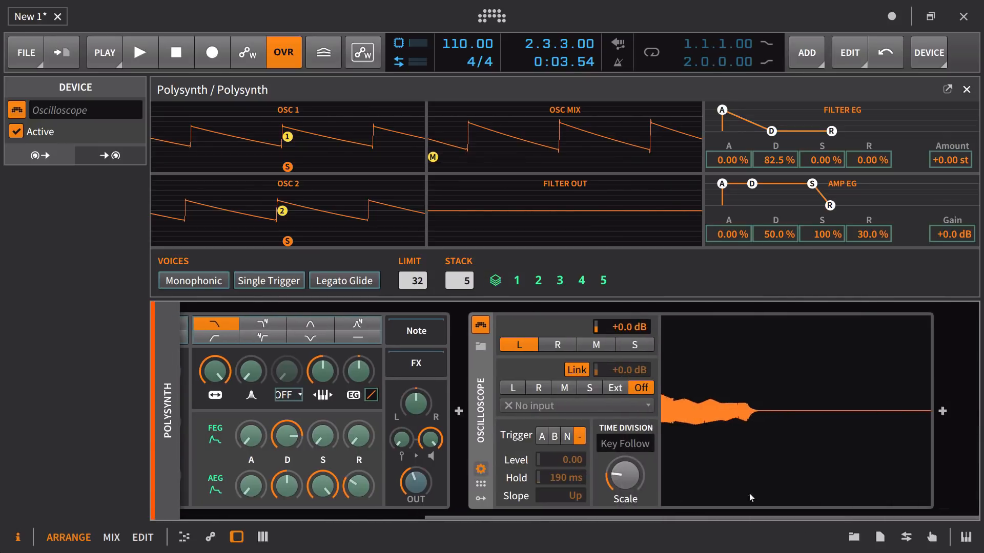
{"action": "left_click_drag", "start_coordinate": [626, 479], "coordinate": [627, 425]}
{"action": "mouse_move", "coordinate": [625, 476]}
{"action": "left_mouse_down"}
{"action": "mouse_move", "coordinate": [625, 451]}
{"action": "mouse_move", "coordinate": [625, 483]}
{"action": "left_mouse_up"}
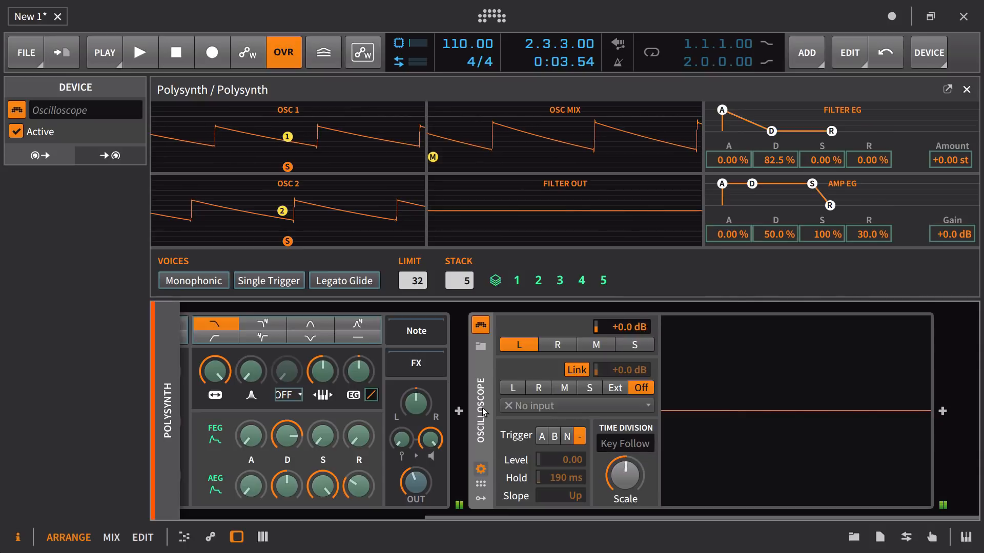
{"action": "key", "text": "Delete"}
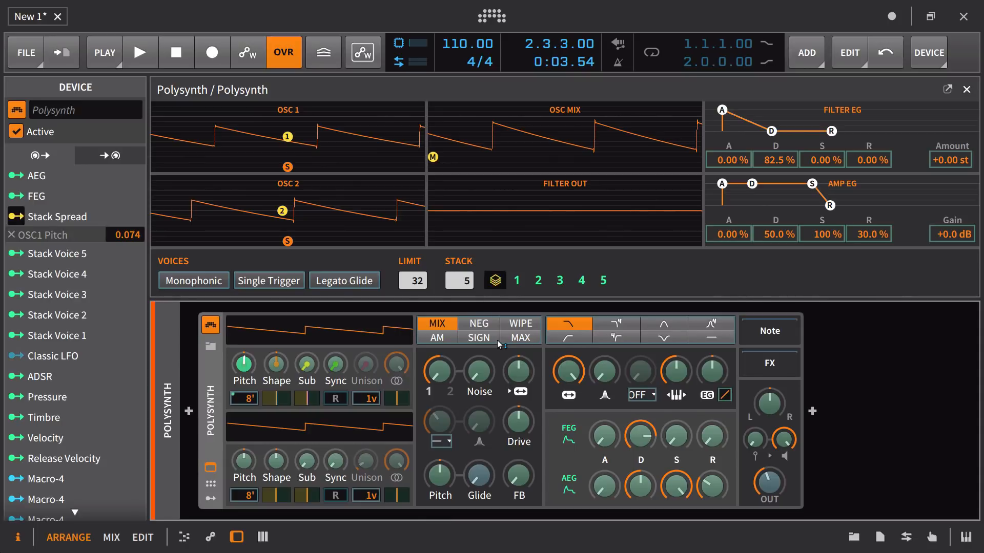
Try modulating oscillator 1's shape with Stack Spread at an amount of -0.429, and remove that modulation.
{"action": "mouse_move", "coordinate": [497, 340]}
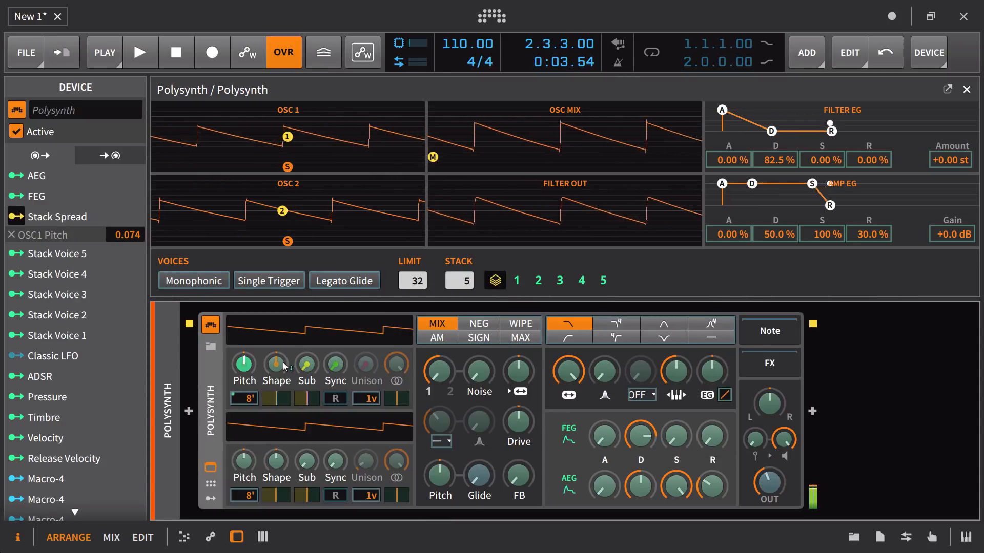
{"action": "left_click_drag", "start_coordinate": [270, 370], "coordinate": [270, 403]}
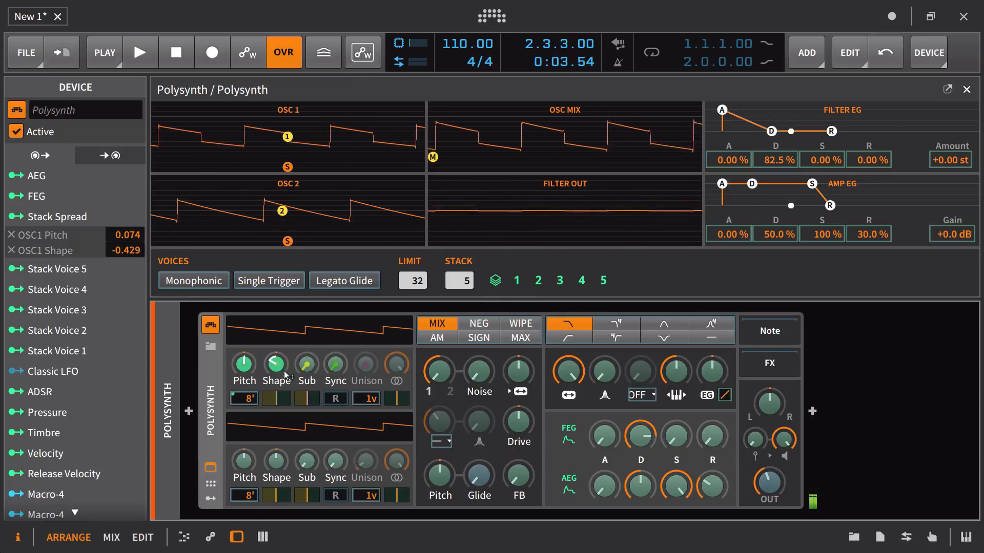
{"action": "left_click", "coordinate": [496, 285]}
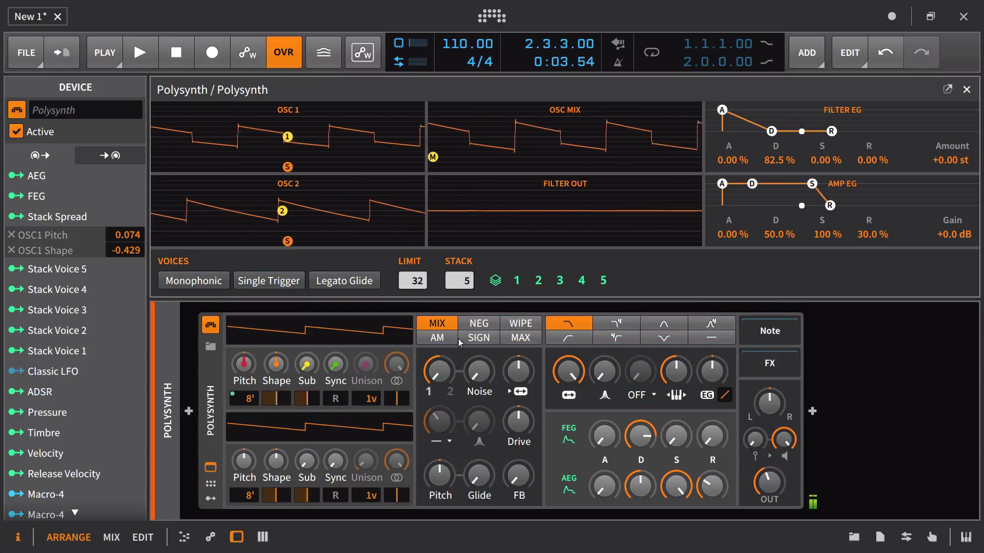
{"action": "right_click", "coordinate": [276, 368]}
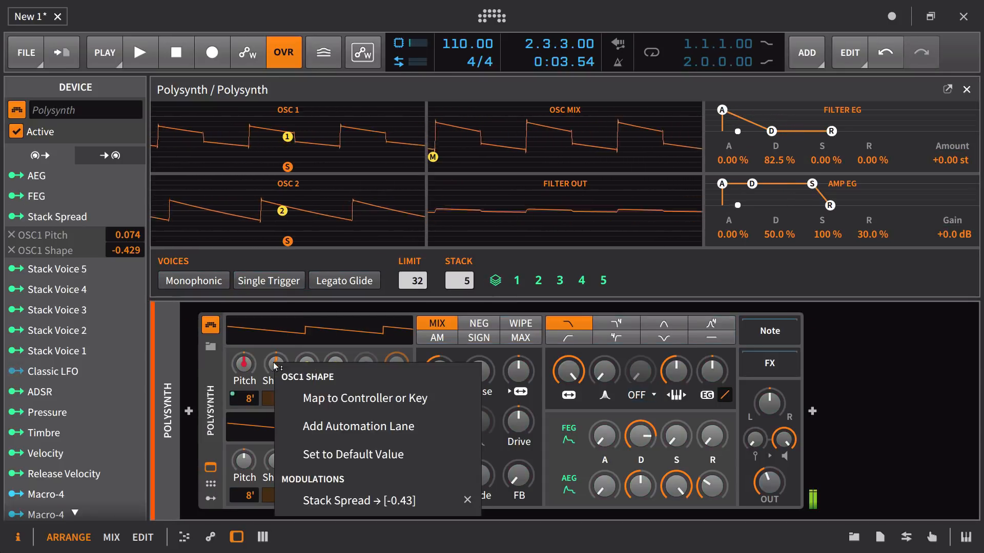
{"action": "left_click", "coordinate": [469, 500]}
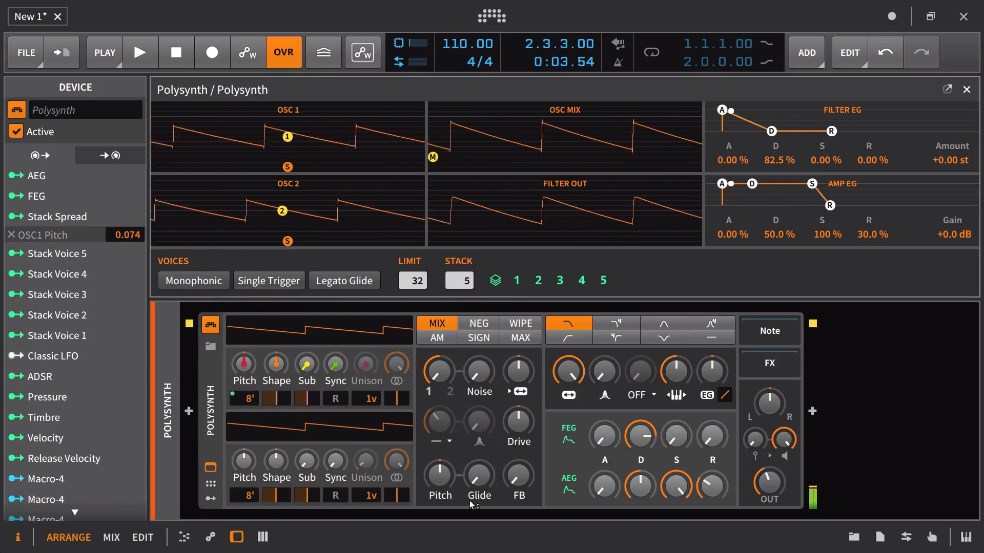
Try another Stack Spread amount on oscillator 1's shape and reset it so only the pitch assignment is left.
{"action": "left_click", "coordinate": [495, 281]}
{"action": "mouse_move", "coordinate": [276, 364]}
{"action": "left_mouse_down"}
{"action": "mouse_move", "coordinate": [276, 333]}
{"action": "mouse_move", "coordinate": [276, 347]}
{"action": "left_mouse_up"}
{"action": "double_click", "coordinate": [276, 365]}
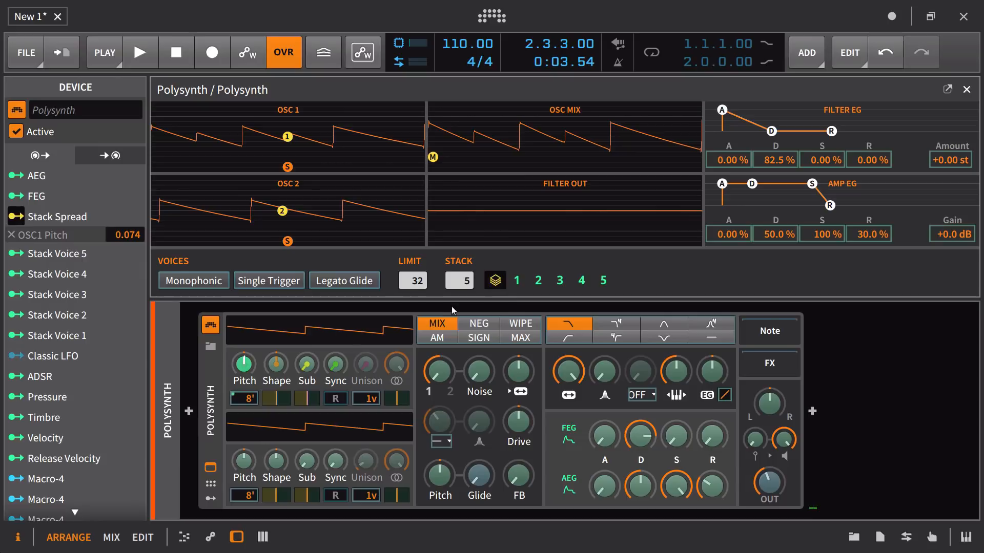
{"action": "left_click", "coordinate": [495, 280]}
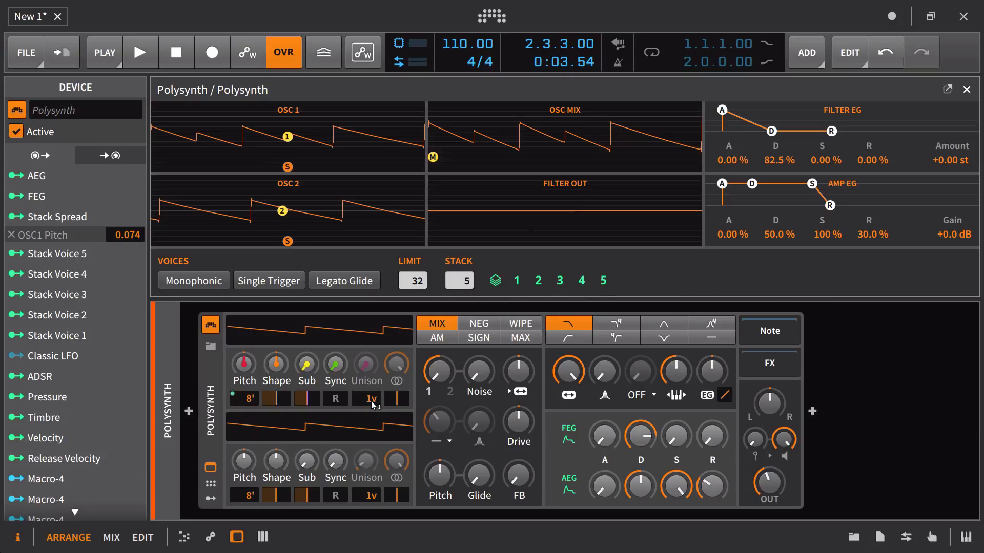
Try a voice stack of 2 with oscillator 1's unison set to 3 voices, and return the stack to 5.
{"action": "left_click_drag", "start_coordinate": [468, 286], "coordinate": [469, 310]}
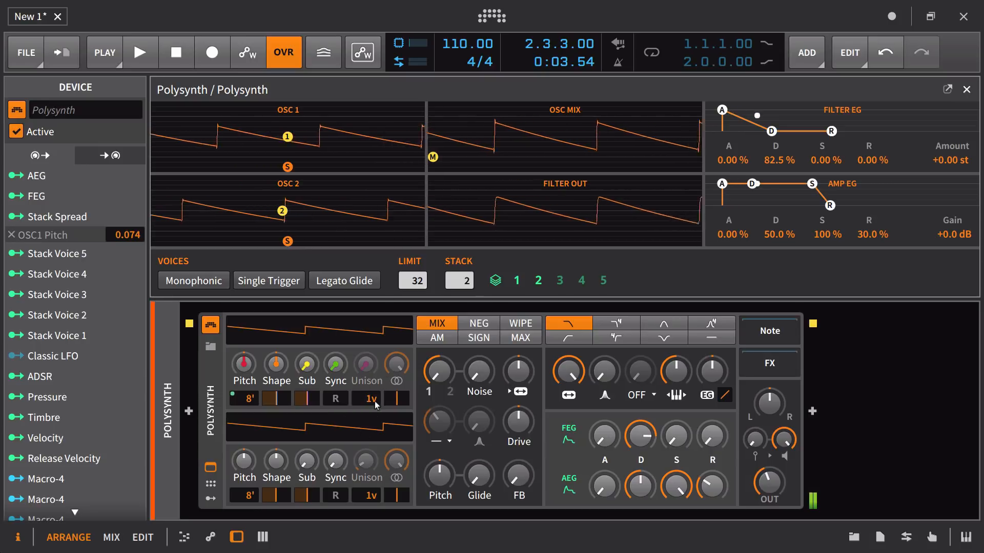
{"action": "left_click_drag", "start_coordinate": [368, 402], "coordinate": [366, 355]}
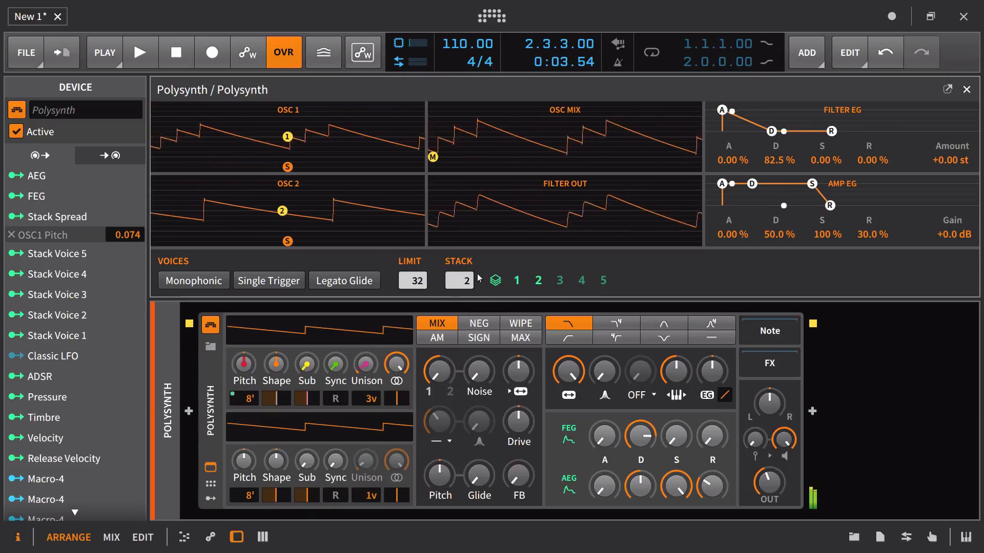
{"action": "mouse_move", "coordinate": [460, 280]}
{"action": "left_mouse_down"}
{"action": "mouse_move", "coordinate": [459, 265]}
{"action": "mouse_move", "coordinate": [463, 275]}
{"action": "left_mouse_up"}
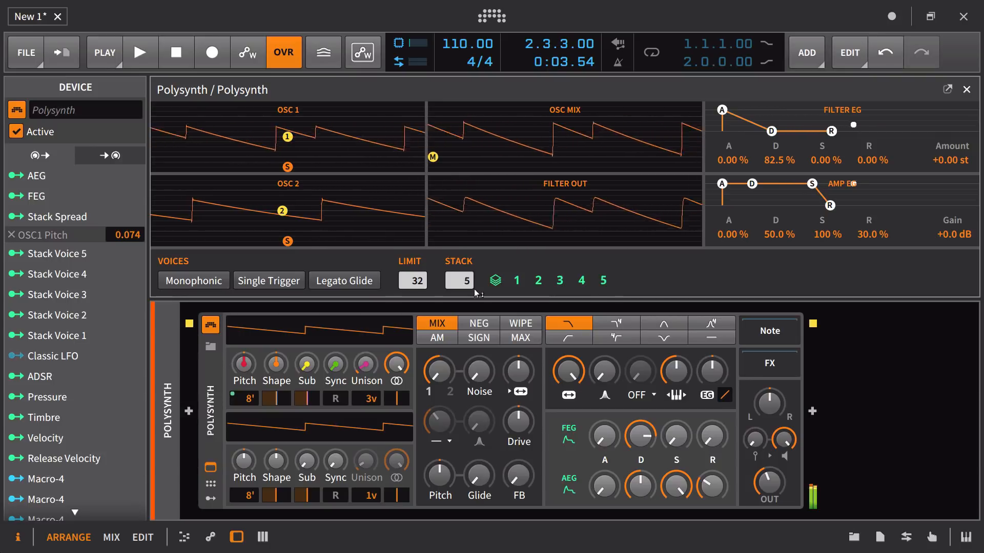
Assign Stack Voice 2 to oscillator 1's pitch with a modulation amount of 3.023.
{"action": "left_click", "coordinate": [539, 281]}
{"action": "left_click", "coordinate": [244, 365]}
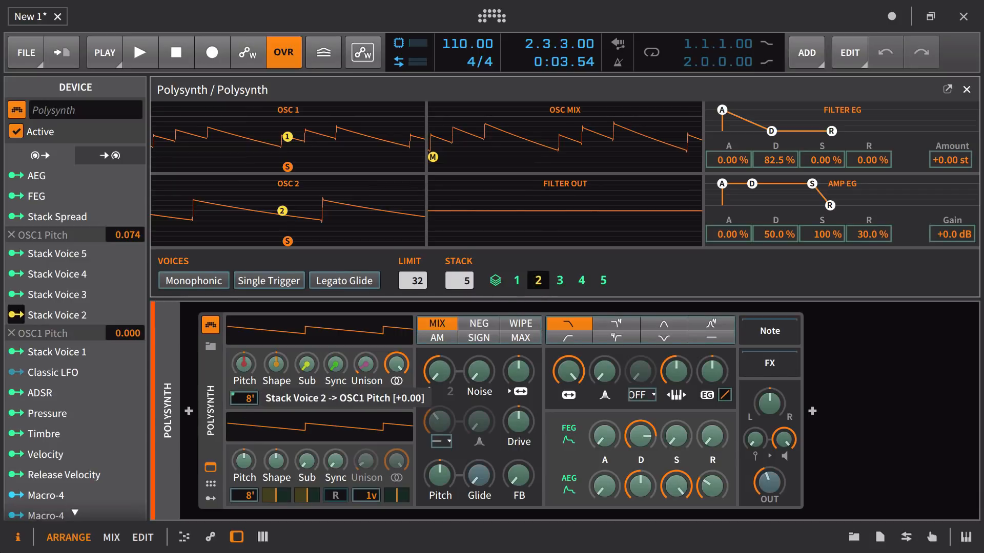
{"action": "left_click_drag", "start_coordinate": [244, 365], "coordinate": [244, 278]}
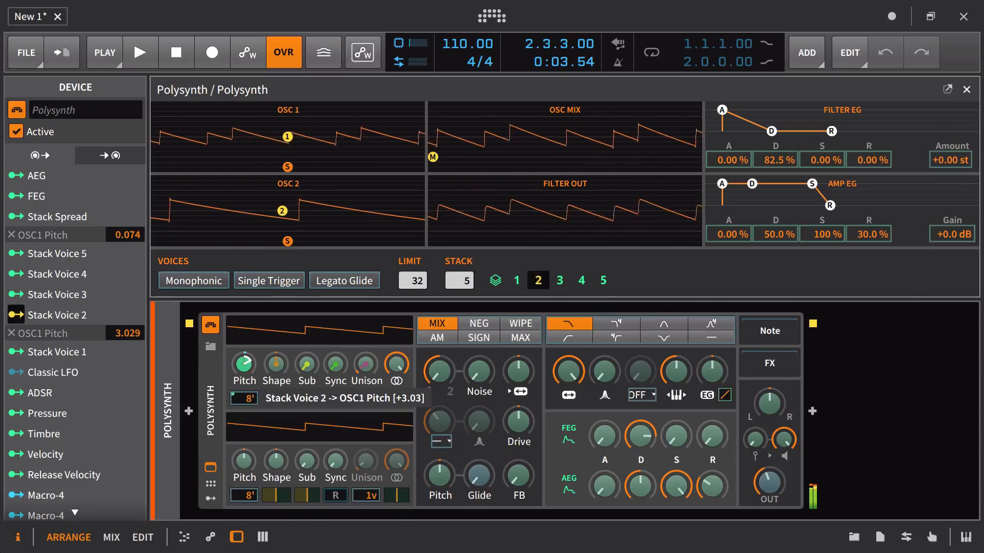
{"action": "left_click_drag", "start_coordinate": [244, 209], "coordinate": [244, 209]}
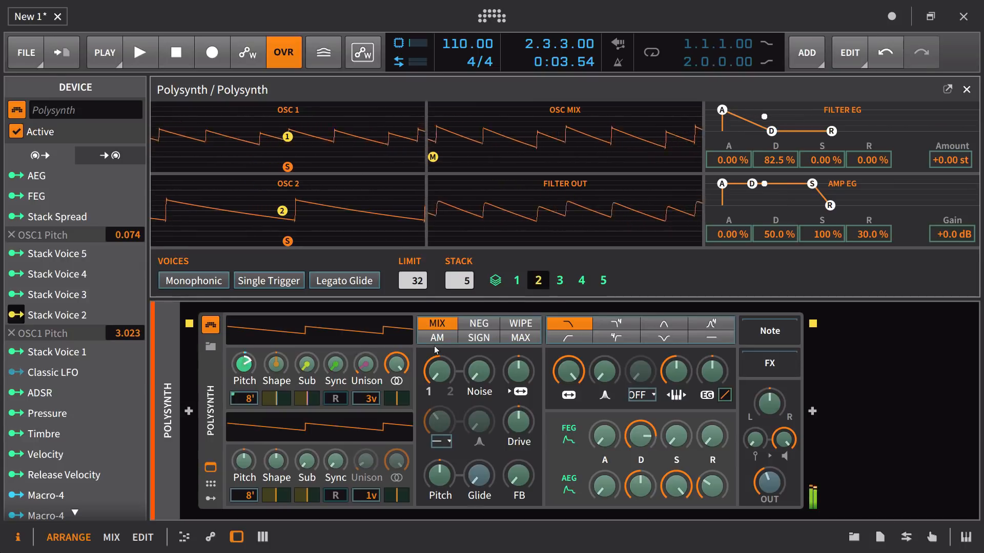
Assign Stack Voice 3 to oscillator 1's pitch with a modulation amount of 7.011.
{"action": "left_click", "coordinate": [559, 280]}
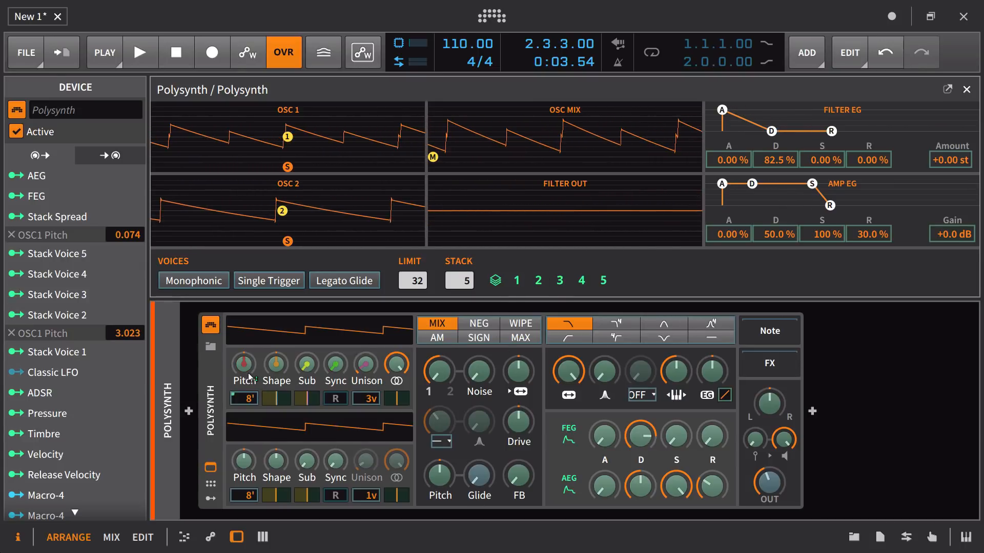
{"action": "mouse_move", "coordinate": [244, 365]}
{"action": "left_mouse_down"}
{"action": "mouse_move", "coordinate": [244, 344]}
{"action": "mouse_move", "coordinate": [244, 353]}
{"action": "left_mouse_up"}
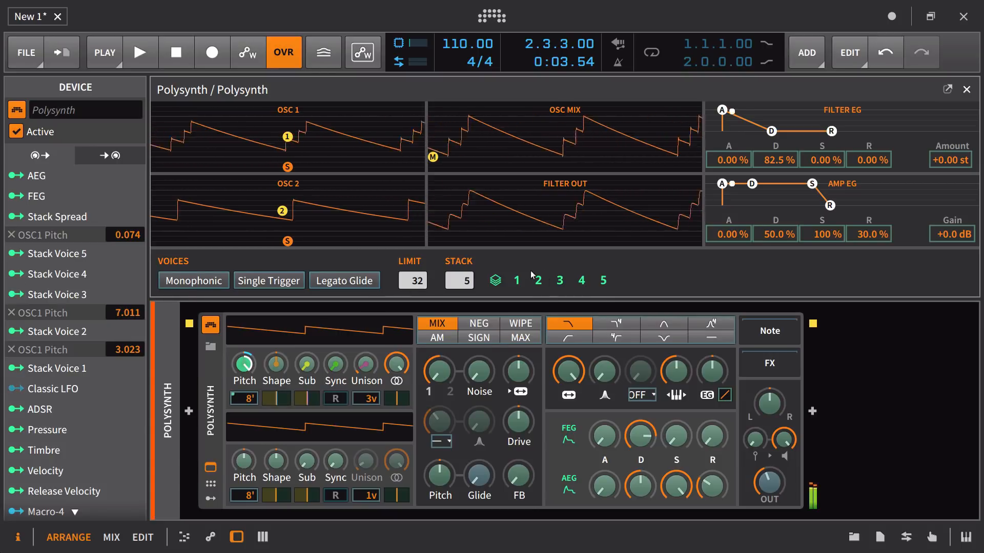
{"action": "left_click", "coordinate": [560, 277]}
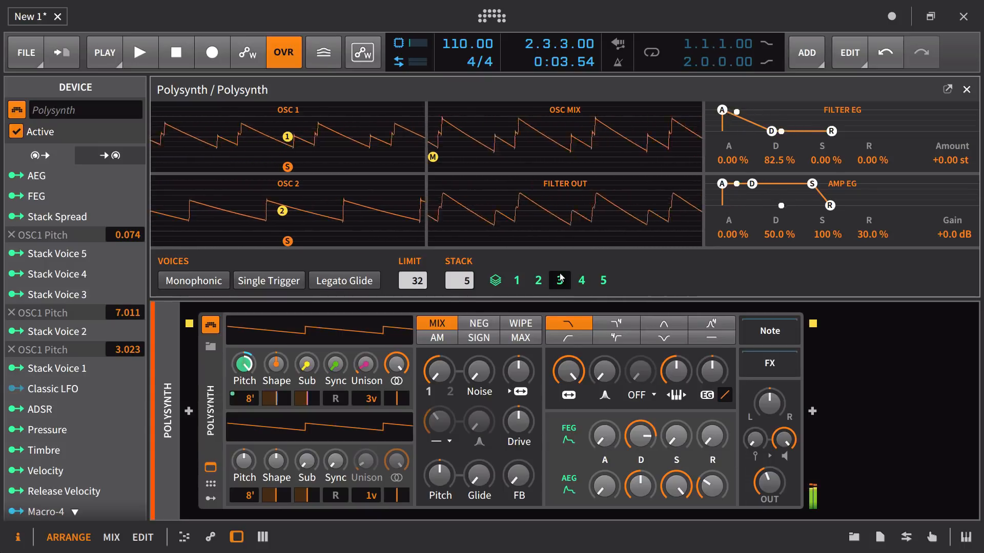
Change Stack Voice 2's modulation amount on oscillator 1's pitch to 4.023.
{"action": "left_click", "coordinate": [581, 280]}
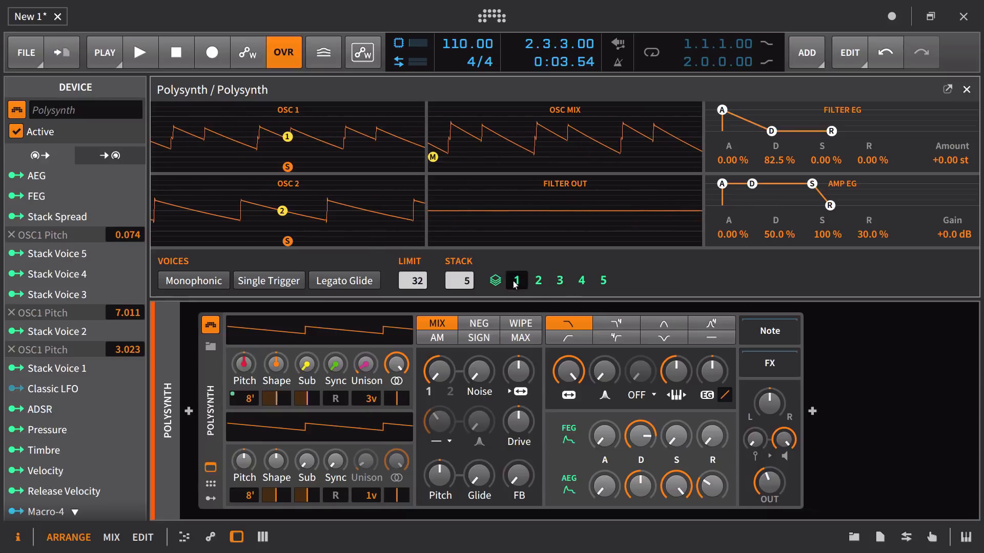
{"action": "left_click", "coordinate": [538, 282]}
{"action": "left_click_drag", "start_coordinate": [251, 368], "coordinate": [251, 339]}
{"action": "left_click", "coordinate": [538, 281]}
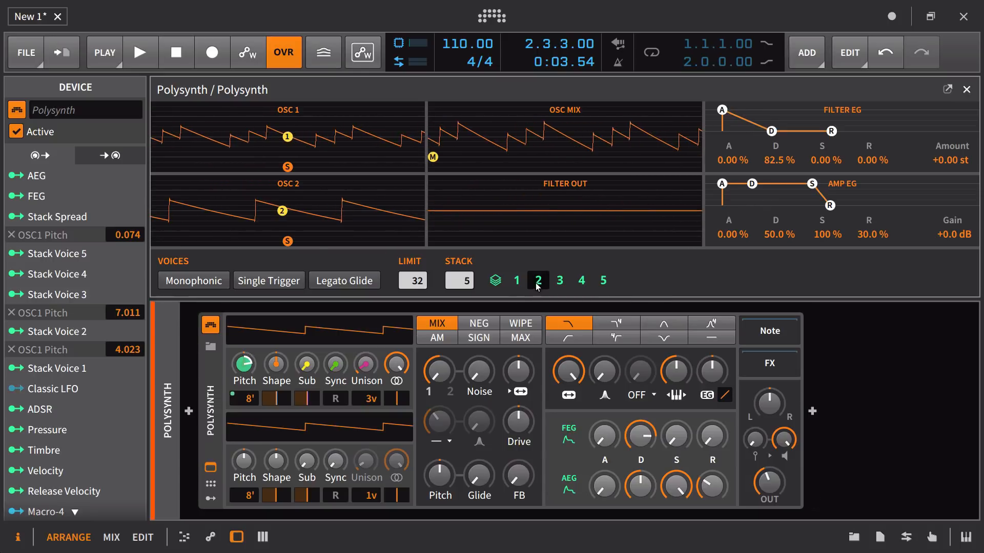
Assign Stack Voice 4 to oscillator 1's sub level with a modulation amount of 1.000.
{"action": "left_click", "coordinate": [582, 280]}
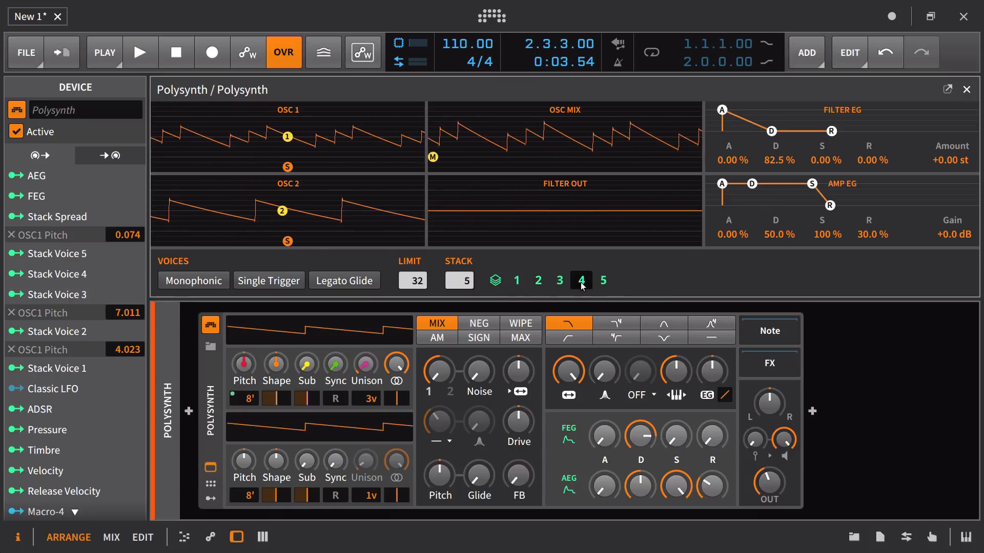
{"action": "left_click", "coordinate": [583, 285]}
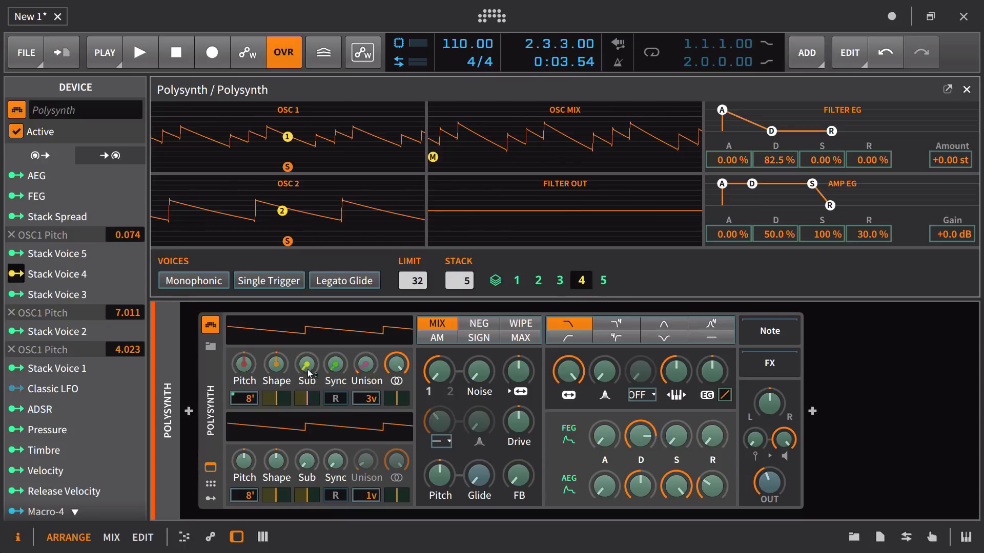
{"action": "left_click_drag", "start_coordinate": [313, 367], "coordinate": [314, 328]}
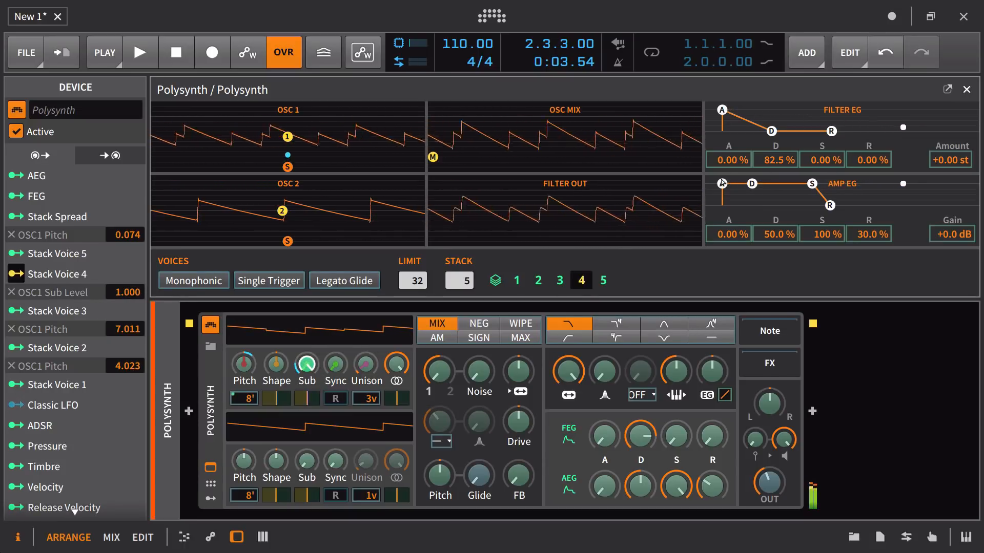
{"action": "left_click", "coordinate": [582, 281]}
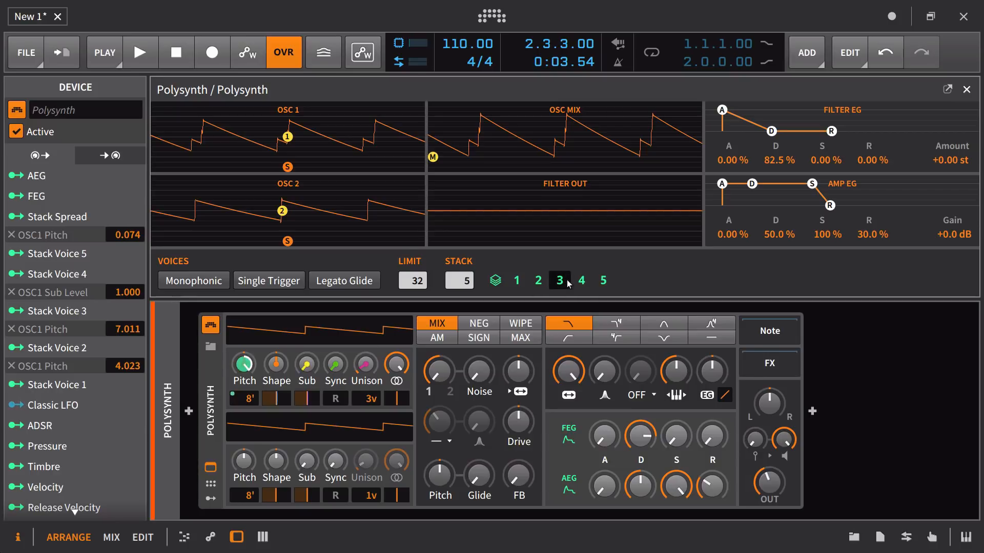
Try Stack Voice 5 on oscillator 1's octave with an amount of 0.286, and clear all of that voice's modulations.
{"action": "left_click", "coordinate": [604, 281]}
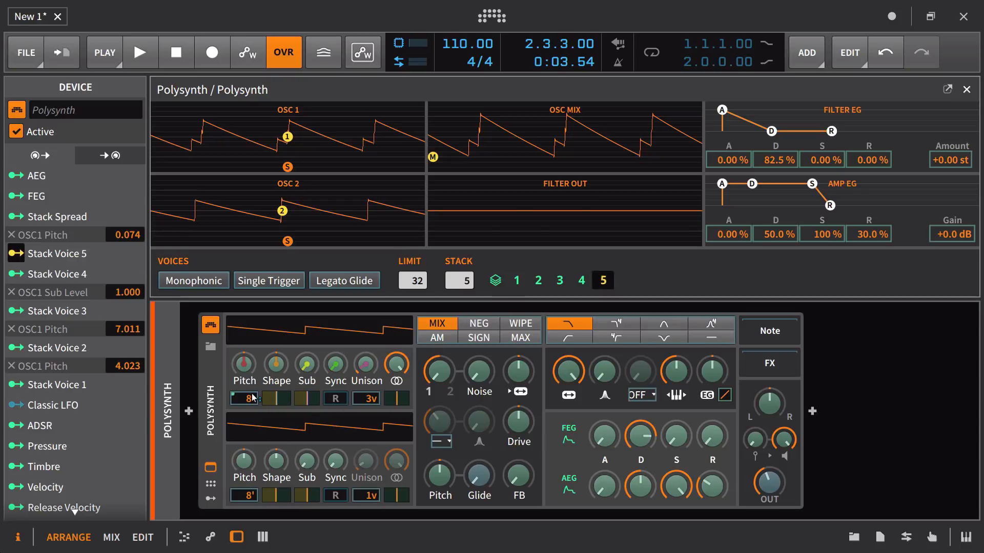
{"action": "mouse_move", "coordinate": [252, 397]}
{"action": "left_mouse_down"}
{"action": "mouse_move", "coordinate": [252, 454]}
{"action": "mouse_move", "coordinate": [252, 394]}
{"action": "left_mouse_up"}
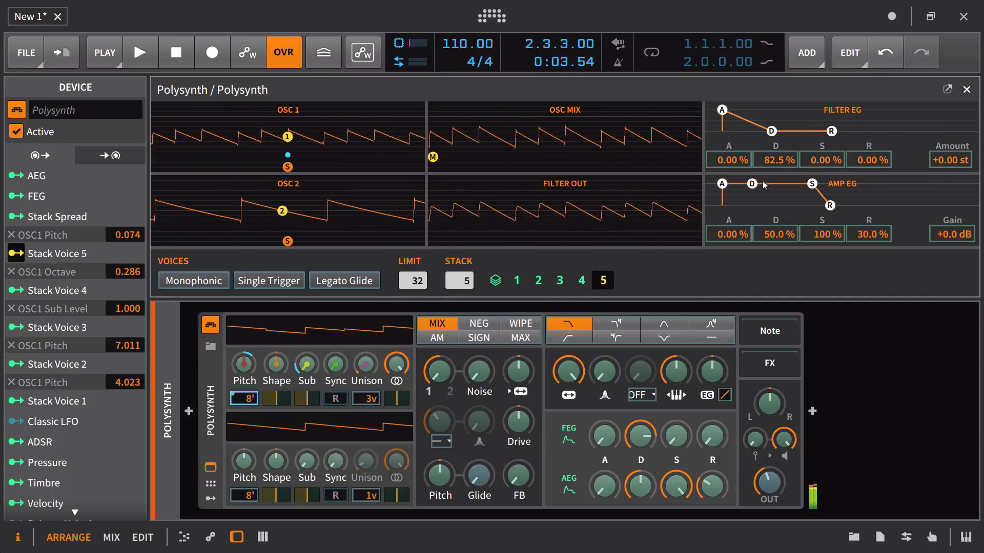
{"action": "right_click", "coordinate": [604, 279]}
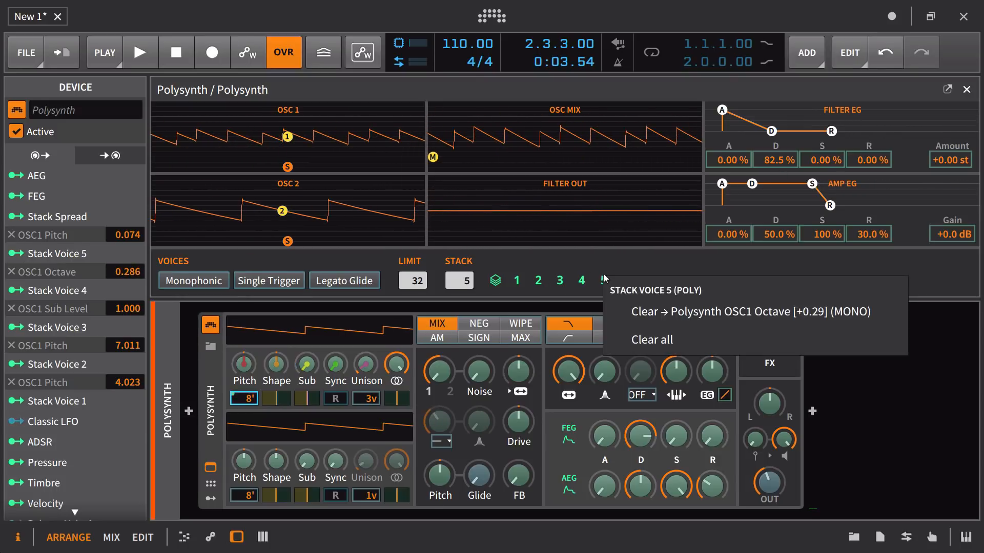
{"action": "left_click", "coordinate": [704, 340]}
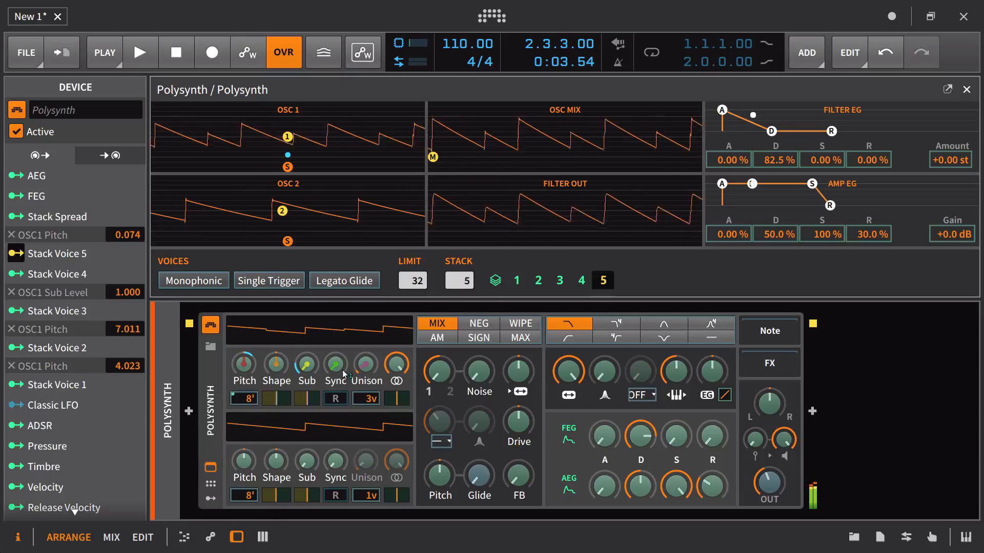
Modulate oscillator 1 with Stack Voice 5 (Sub Level 0.554, Sub PW 0.317, Shape -0.846, Pulse Width -0.169, Sync 12.51, Unison Spread 0.170) and set 5 unison voices.
{"action": "left_click_drag", "start_coordinate": [315, 368], "coordinate": [367, 366]}
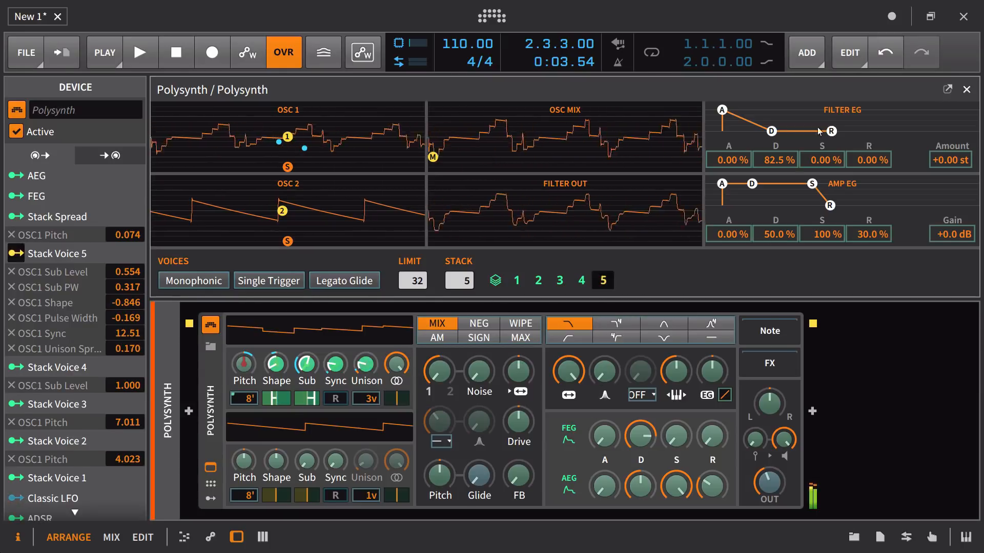
{"action": "left_click", "coordinate": [603, 283]}
{"action": "left_click_drag", "start_coordinate": [371, 402], "coordinate": [413, 410]}
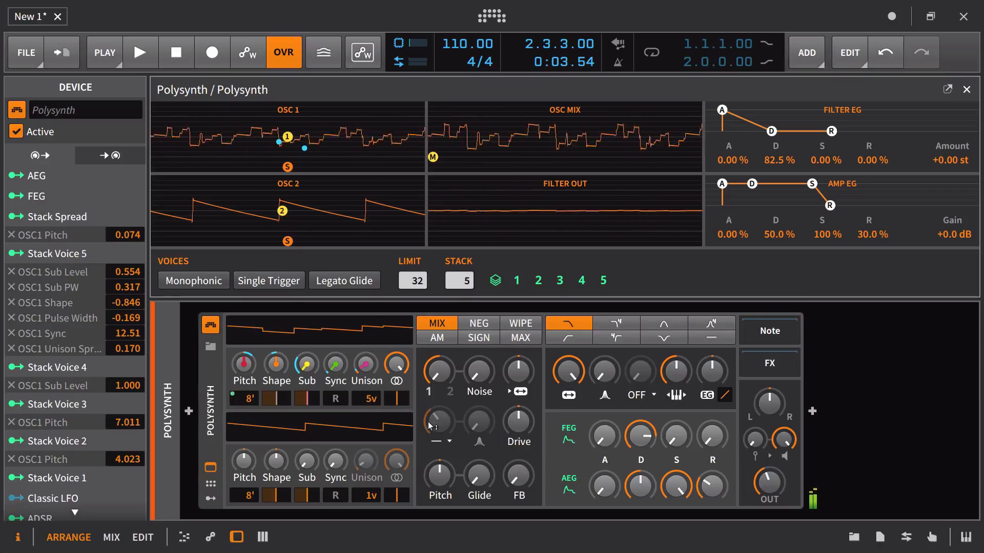
{"action": "mouse_move", "coordinate": [433, 423]}
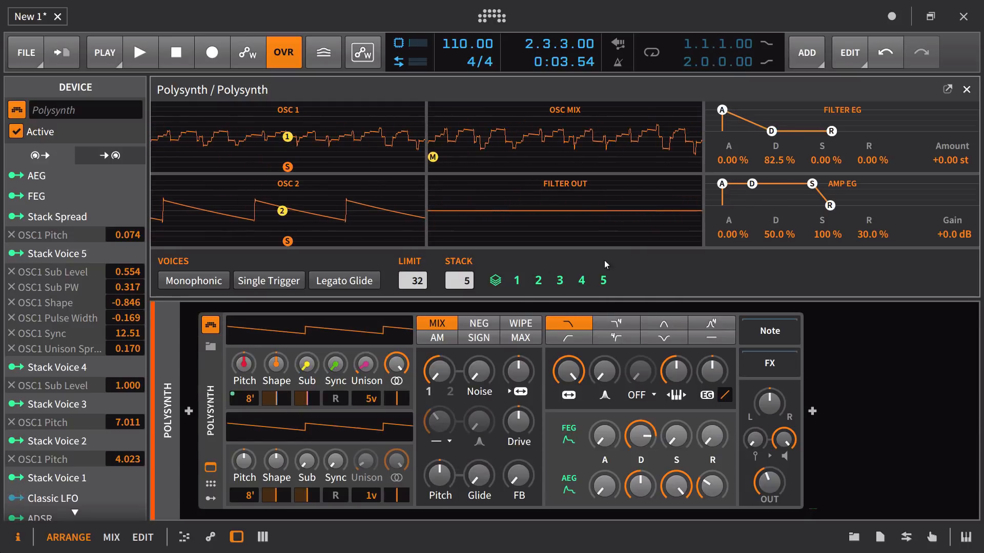
Modulate the Polysynth's output pan with Stack Voice 5 at -0.989 and Stack Voice 1 at 0.909.
{"action": "left_click", "coordinate": [606, 280]}
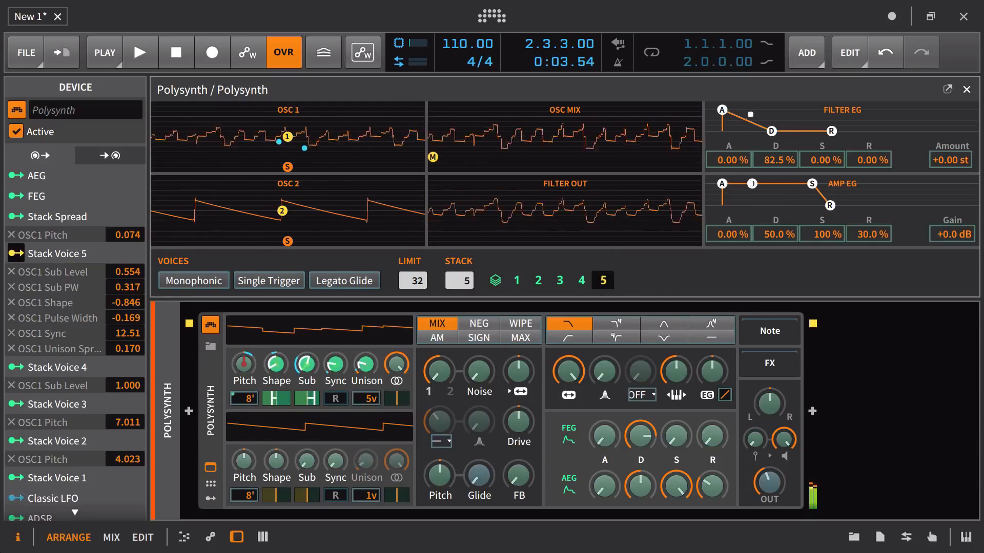
{"action": "left_click_drag", "start_coordinate": [771, 404], "coordinate": [770, 454]}
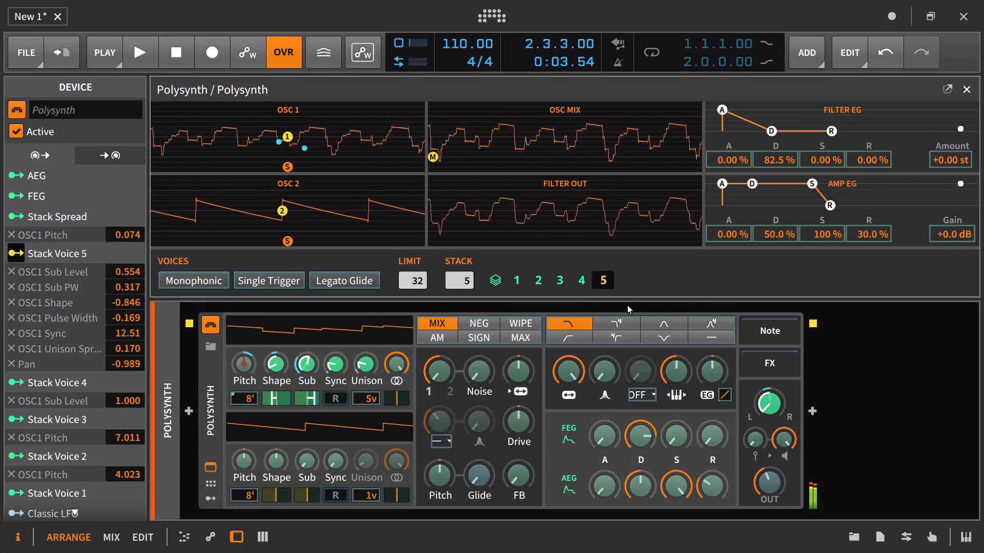
{"action": "left_click", "coordinate": [577, 284]}
{"action": "left_click", "coordinate": [557, 285]}
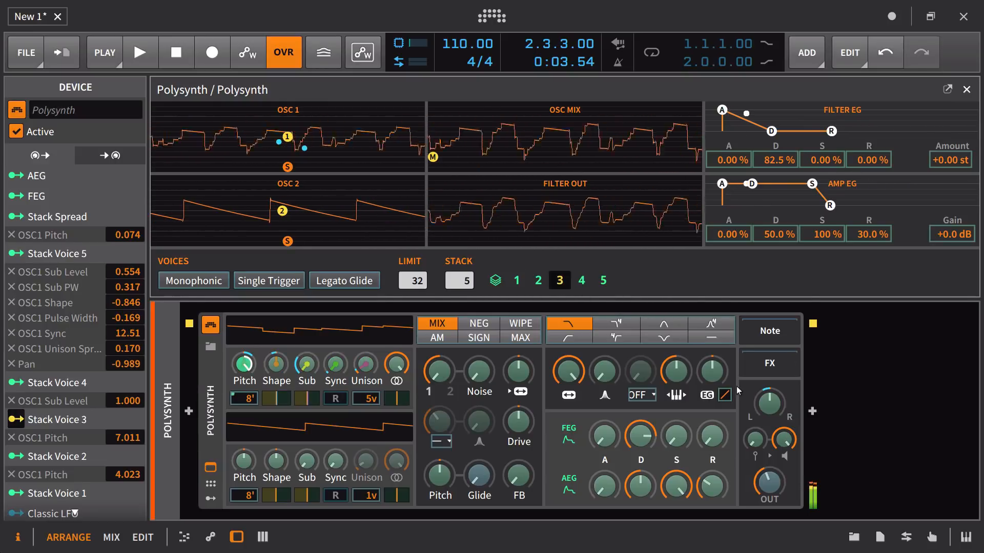
{"action": "left_click", "coordinate": [522, 286]}
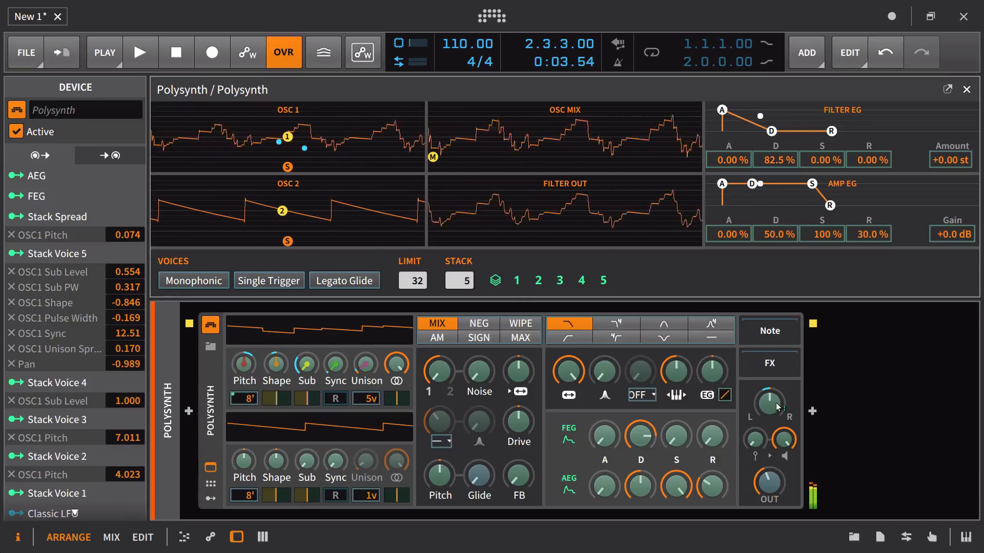
{"action": "left_click_drag", "start_coordinate": [769, 403], "coordinate": [770, 387]}
{"action": "left_click", "coordinate": [520, 285]}
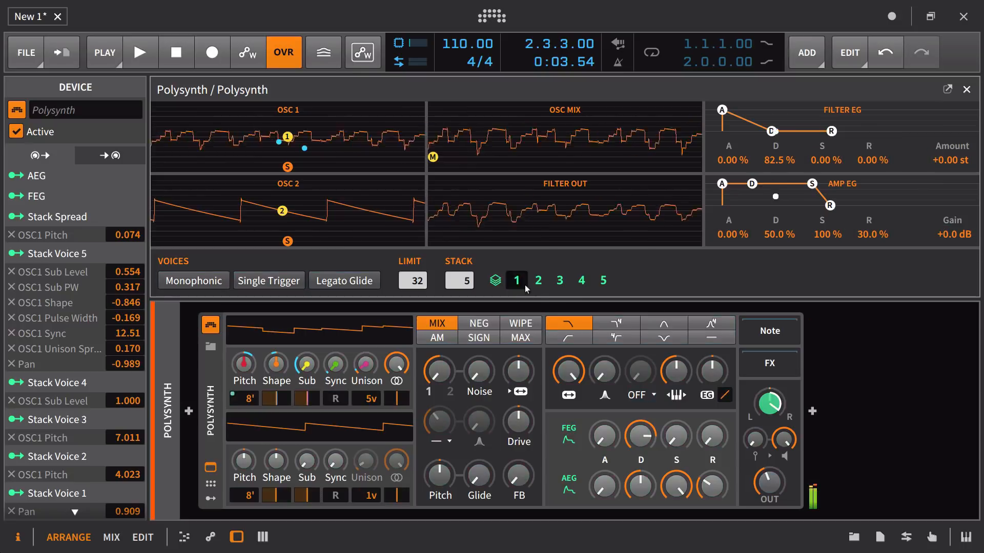
Assign Stack Voice 5 to the filter frequency with an amount of -43.71 and the filter resonance with 0.794.
{"action": "left_click", "coordinate": [605, 282]}
{"action": "left_click_drag", "start_coordinate": [575, 365], "coordinate": [605, 335]}
{"action": "left_click_drag", "start_coordinate": [569, 371], "coordinate": [570, 365]}
{"action": "left_click", "coordinate": [608, 284]}
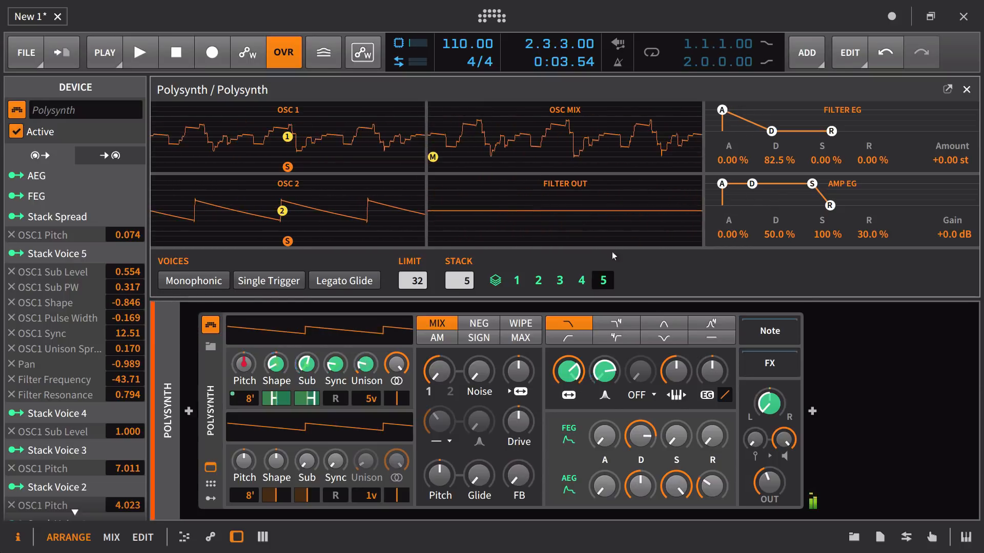
Insert a Distortion device directly after the Polysynth in the device chain.
{"action": "left_click", "coordinate": [782, 367]}
{"action": "left_click", "coordinate": [812, 411]}
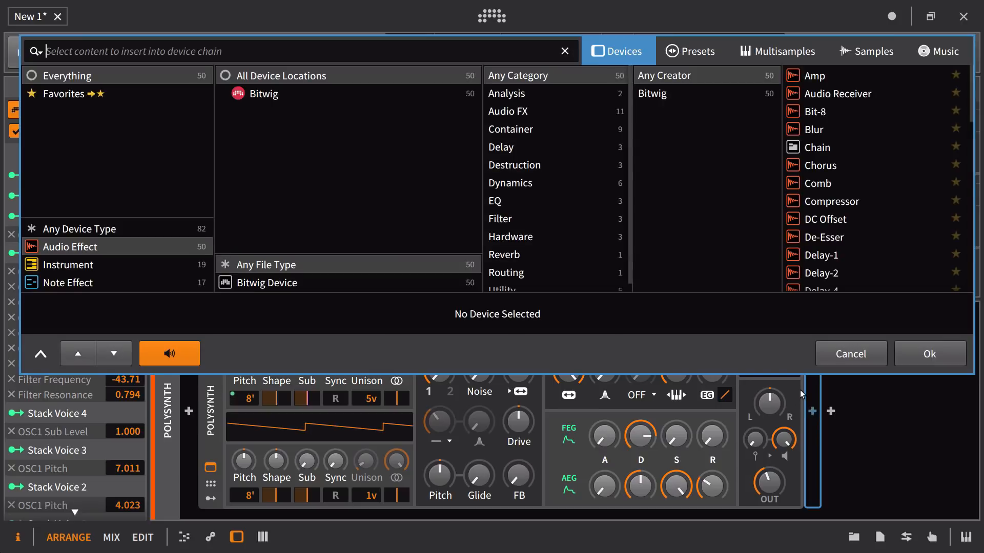
{"action": "type", "text": "dist"}
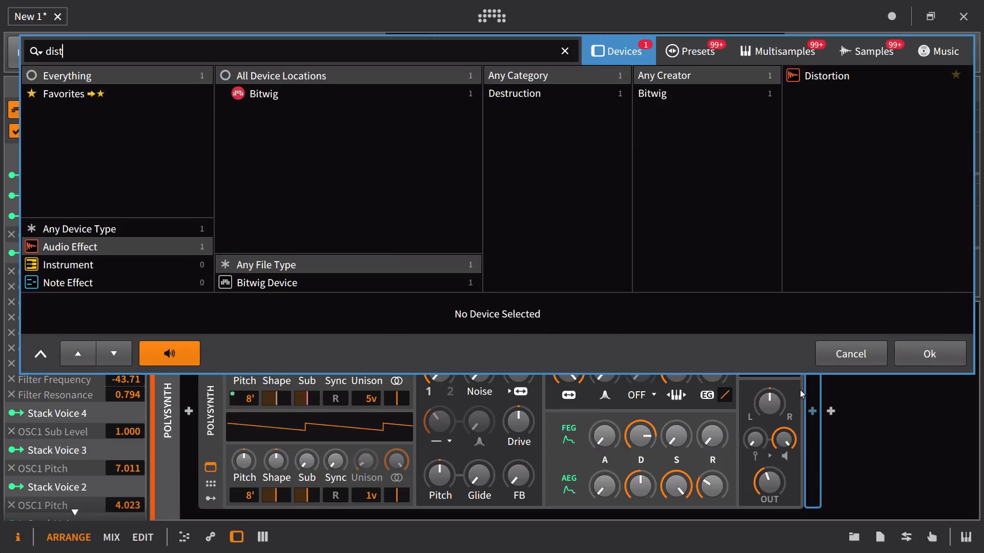
{"action": "left_click", "coordinate": [869, 82]}
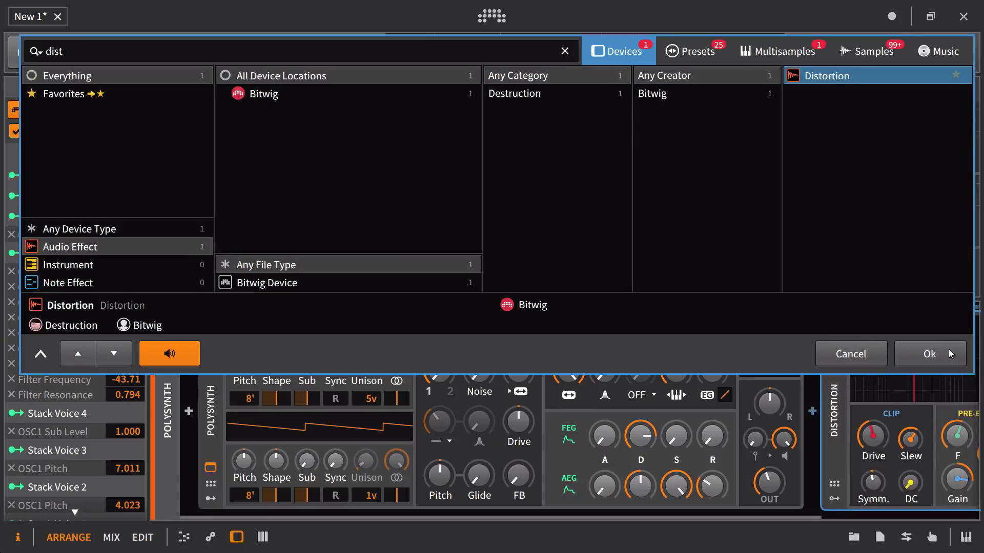
{"action": "left_click", "coordinate": [929, 353]}
Turn the Distortion's Mix fully down and modulate it upward with Stack Voice 5.
{"action": "mouse_move", "coordinate": [897, 474]}
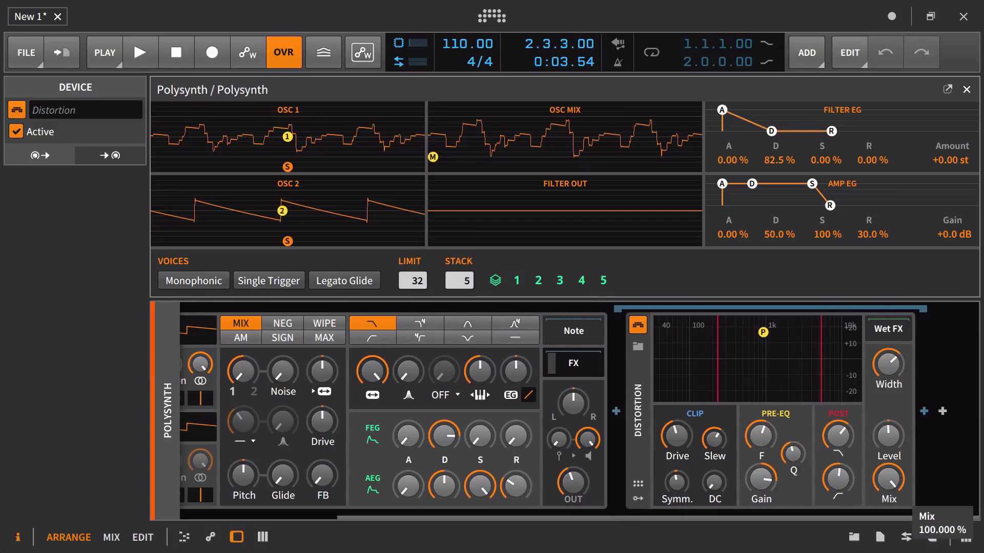
{"action": "left_click_drag", "start_coordinate": [883, 482], "coordinate": [883, 543]}
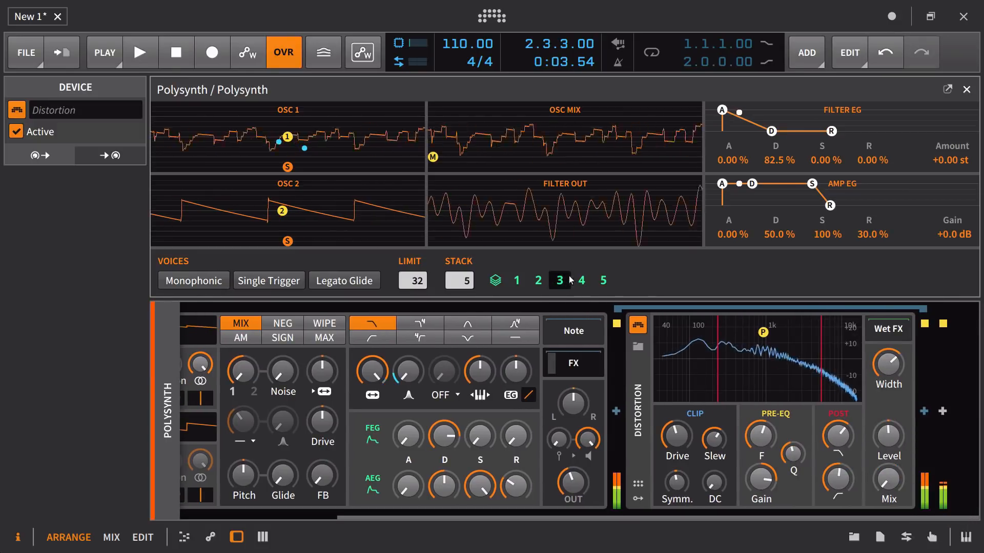
{"action": "left_click", "coordinate": [603, 280]}
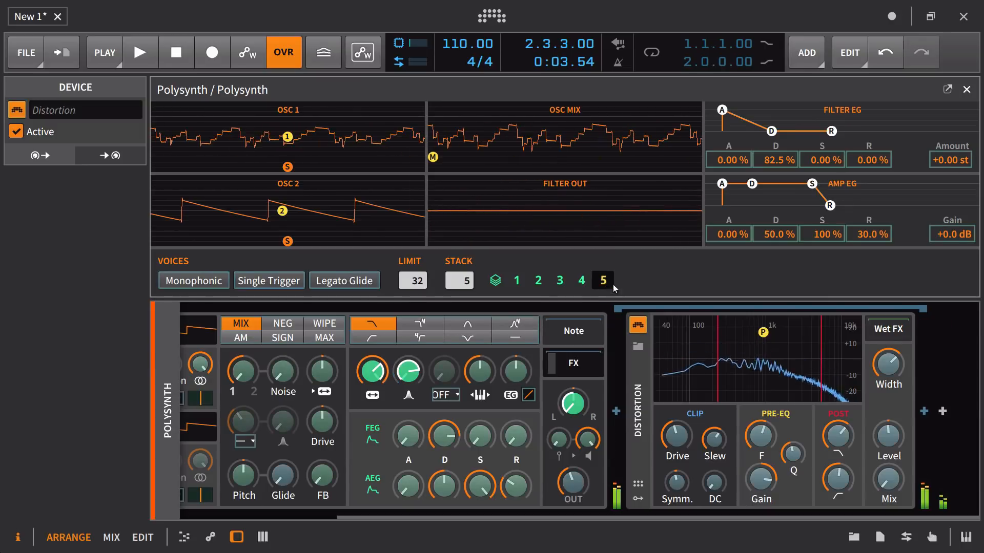
{"action": "left_click_drag", "start_coordinate": [889, 479], "coordinate": [889, 443]}
{"action": "left_click", "coordinate": [604, 282]}
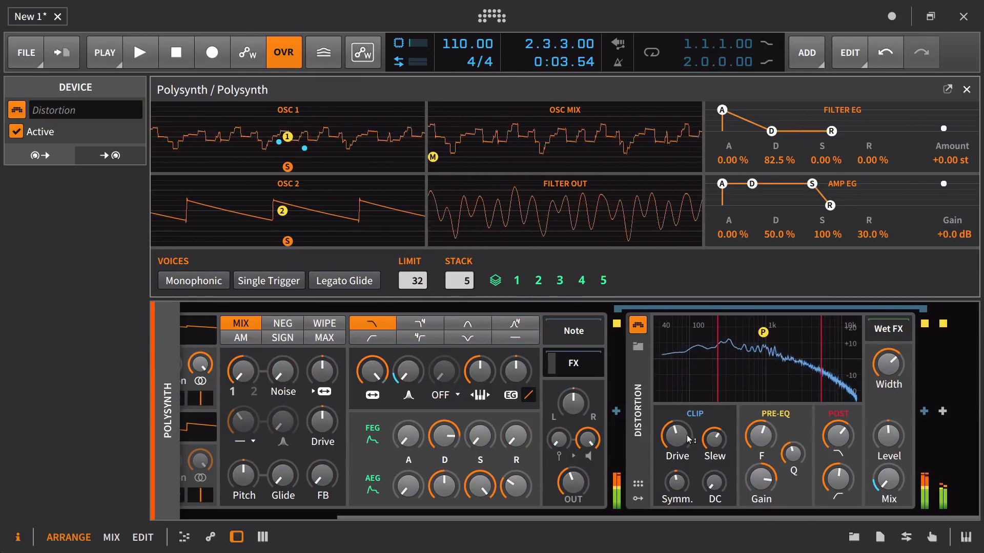
Increase the Distortion's Drive, adjust its wet Width, and raise the Polysynth's output level slightly.
{"action": "left_click_drag", "start_coordinate": [677, 436], "coordinate": [677, 408]}
{"action": "left_click_drag", "start_coordinate": [888, 364], "coordinate": [889, 331]}
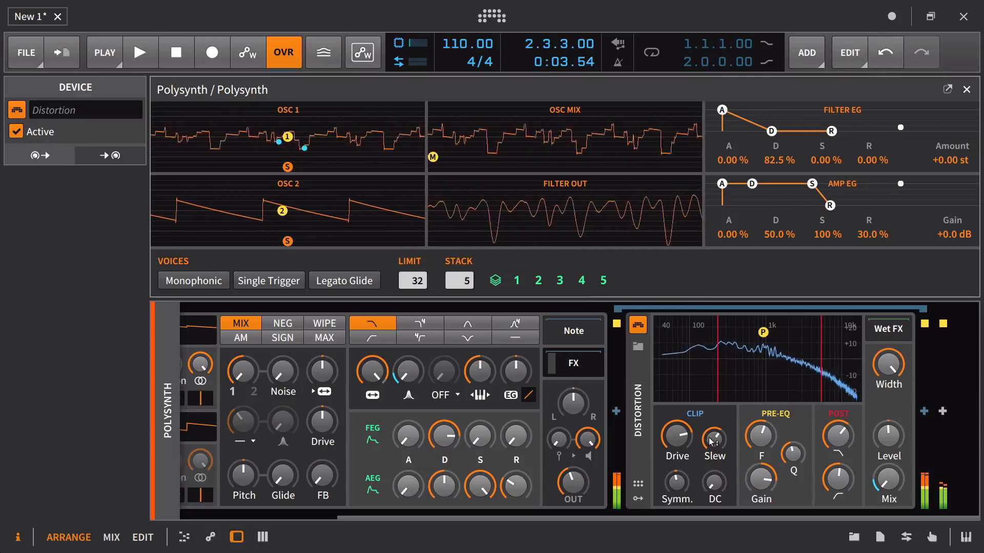
{"action": "mouse_move", "coordinate": [573, 482]}
{"action": "left_mouse_down"}
{"action": "mouse_move", "coordinate": [573, 494]}
{"action": "mouse_move", "coordinate": [573, 474]}
{"action": "left_mouse_up"}
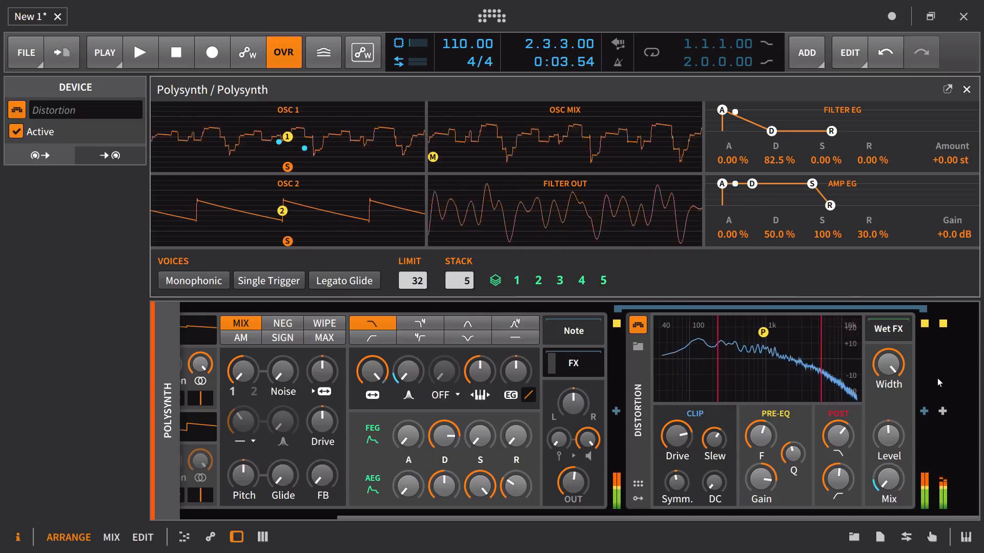
{"action": "mouse_move", "coordinate": [888, 358]}
{"action": "left_mouse_down"}
{"action": "mouse_move", "coordinate": [887, 410]}
{"action": "mouse_move", "coordinate": [888, 362]}
{"action": "left_mouse_up"}
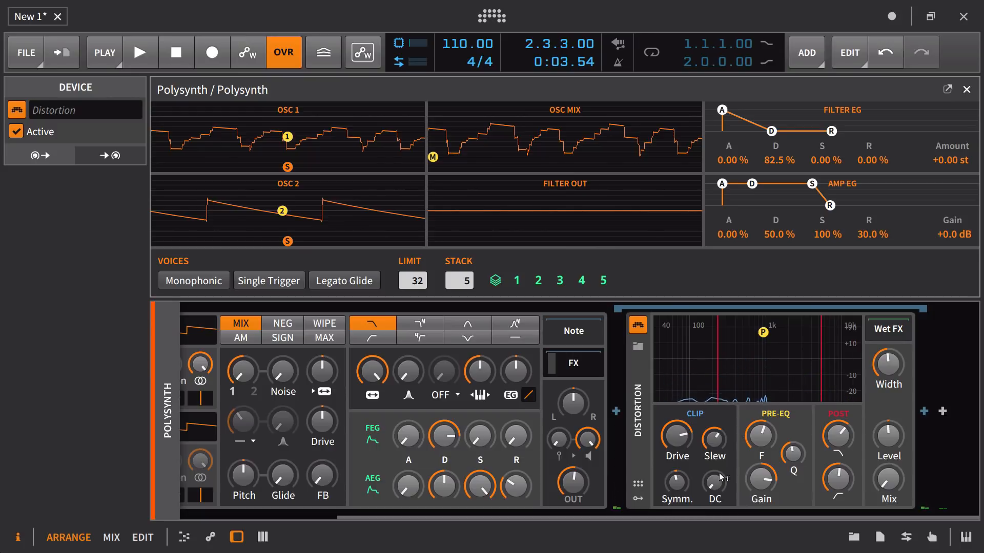
Add a Voice Stack modulator to the Polysynth, set the voice stack to 2, and check its mode options.
{"action": "mouse_move", "coordinate": [714, 488]}
{"action": "scroll", "coordinate": [500, 464], "scroll_direction": "left", "scroll_amount": 3}
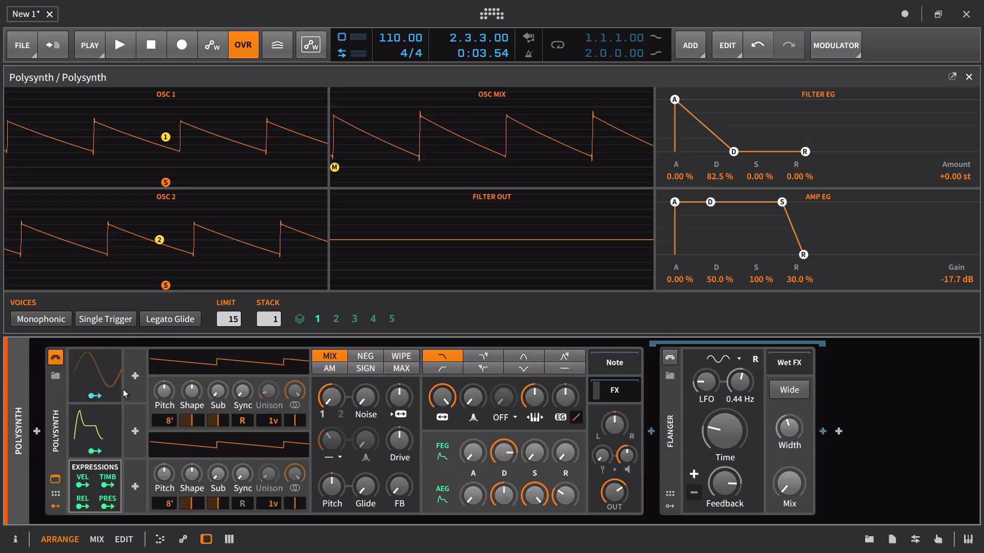
{"action": "left_click", "coordinate": [136, 376]}
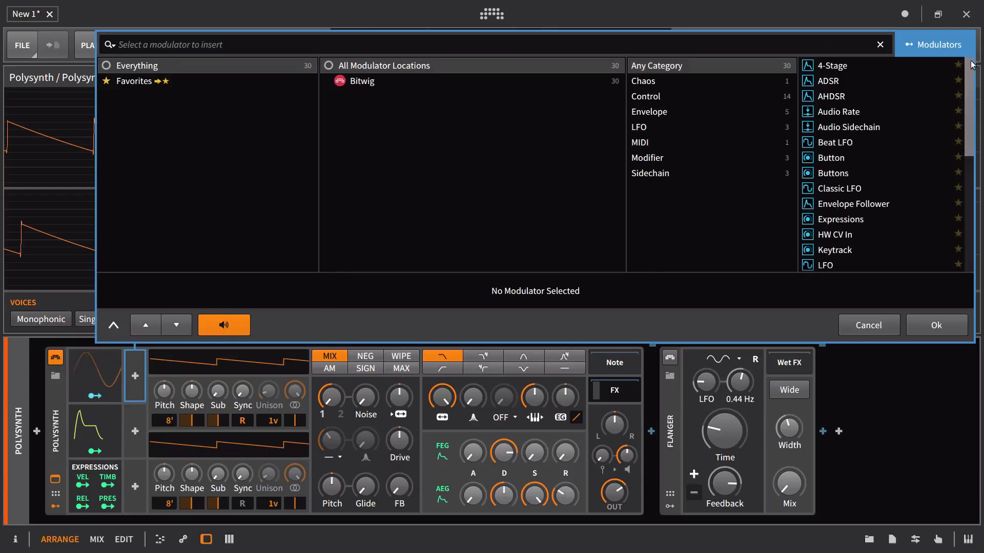
{"action": "scroll", "coordinate": [905, 231], "scroll_direction": "down", "scroll_amount": 5}
{"action": "left_click", "coordinate": [865, 248]}
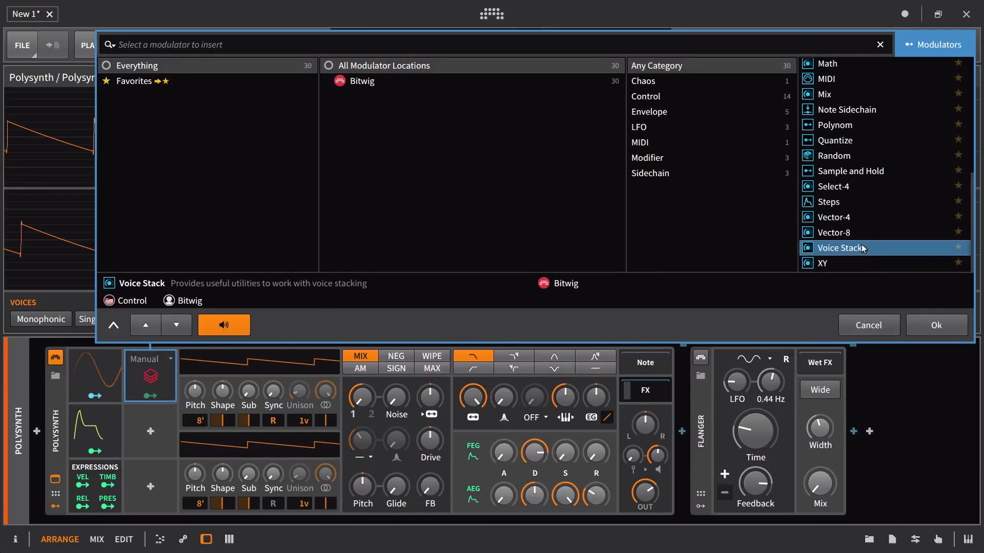
{"action": "left_click", "coordinate": [936, 325]}
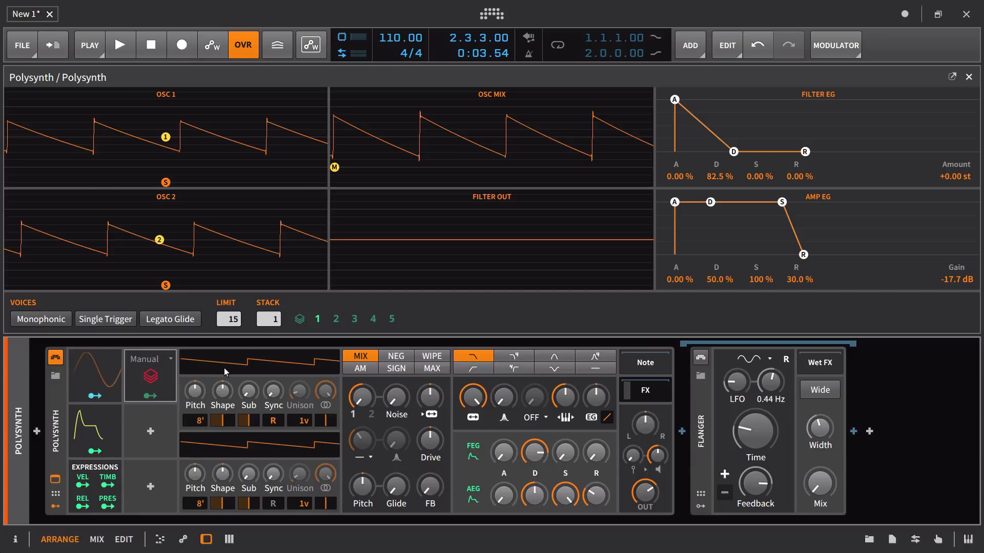
{"action": "scroll", "coordinate": [279, 327], "scroll_direction": "up", "scroll_amount": 1}
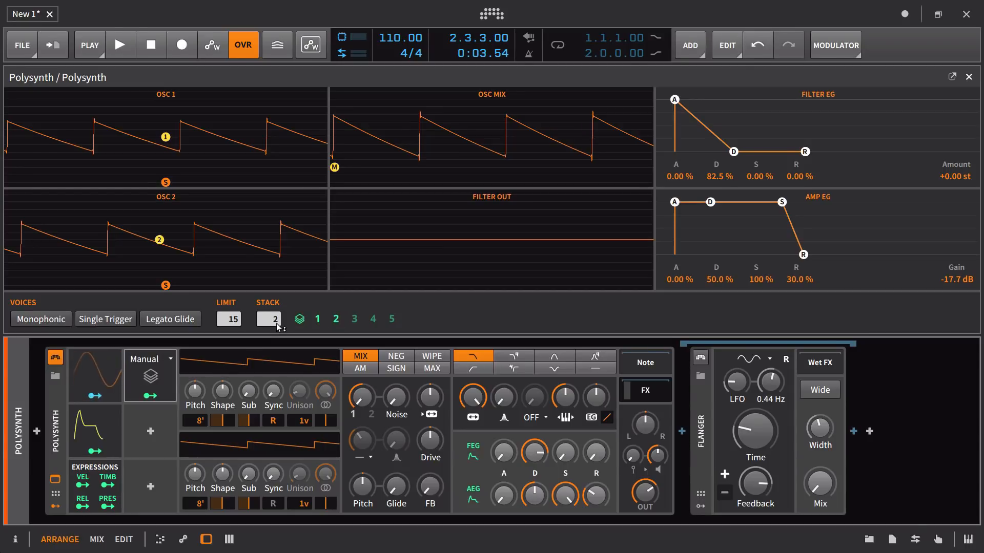
{"action": "left_click", "coordinate": [150, 364]}
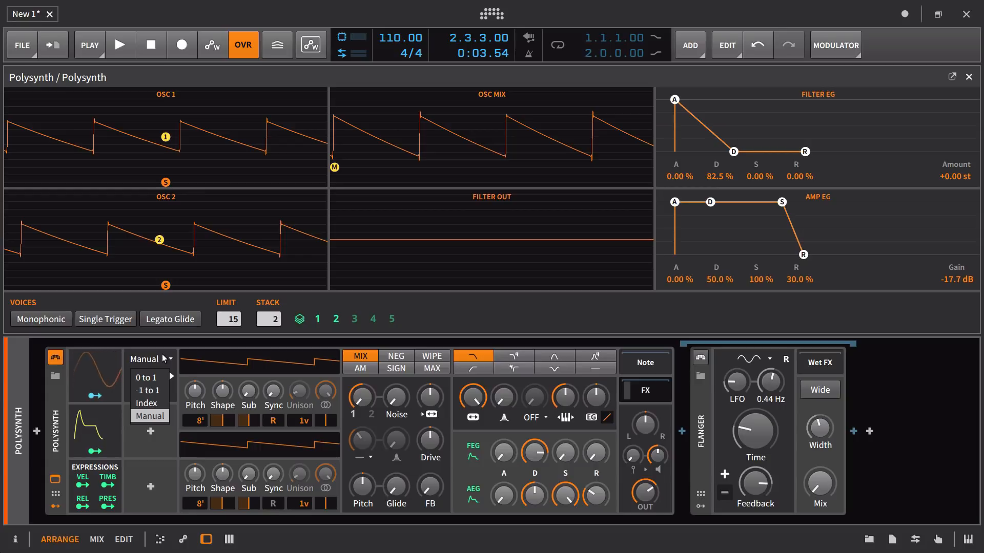
{"action": "left_click", "coordinate": [165, 358]}
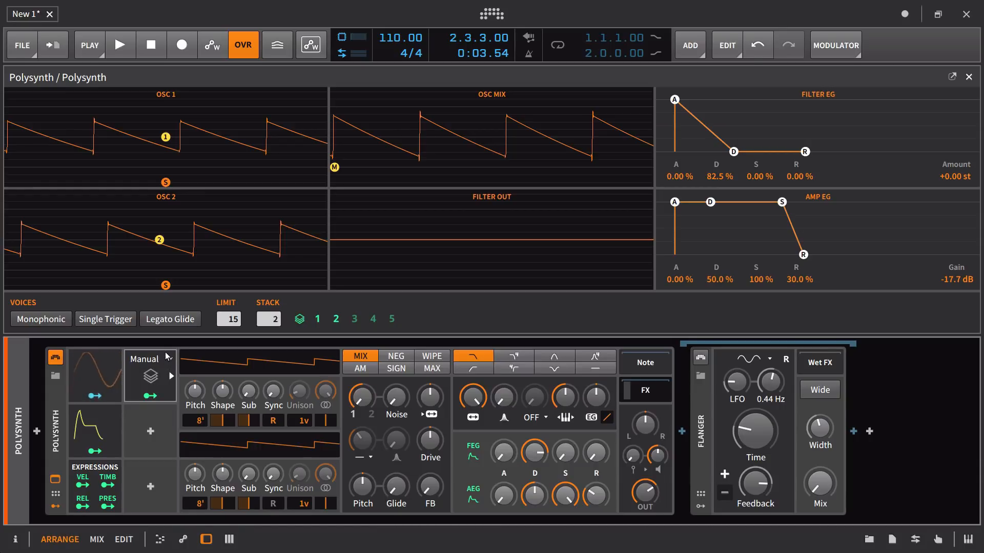
Modulate oscillator 1's Sync, Sub level, Shape and Sub pulse width with Stack Voice 2.
{"action": "left_click", "coordinate": [336, 320]}
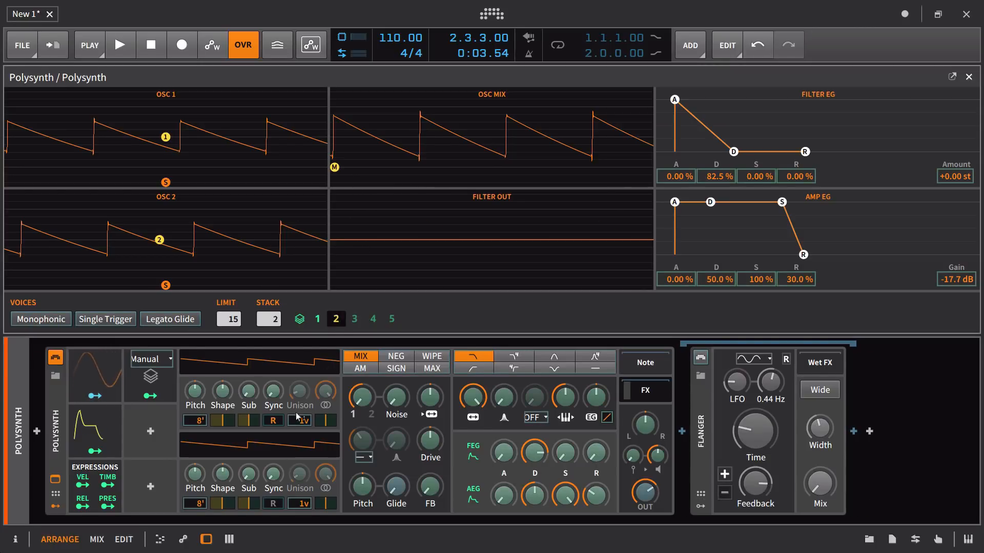
{"action": "left_click_drag", "start_coordinate": [273, 392], "coordinate": [248, 378]}
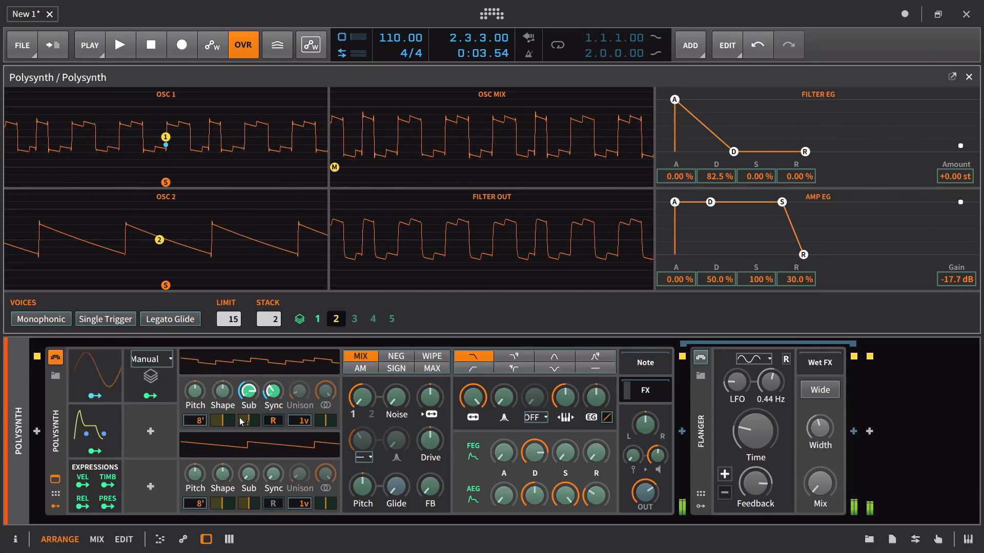
{"action": "left_click_drag", "start_coordinate": [248, 422], "coordinate": [231, 399]}
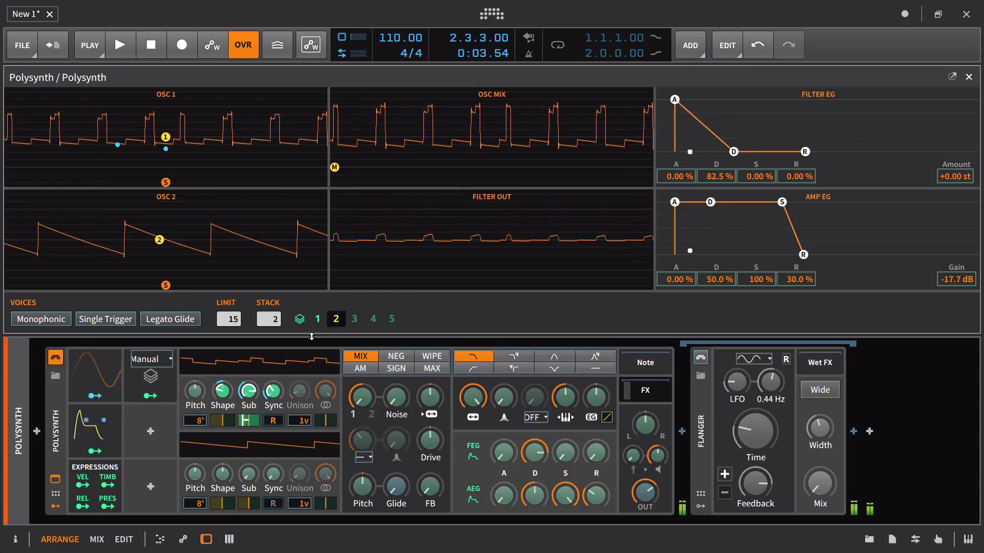
{"action": "left_click", "coordinate": [333, 325]}
Modulate the Polysynth's output pan to the left with Stack Voice 1 and to the right with Stack Voice 2.
{"action": "left_click", "coordinate": [315, 324]}
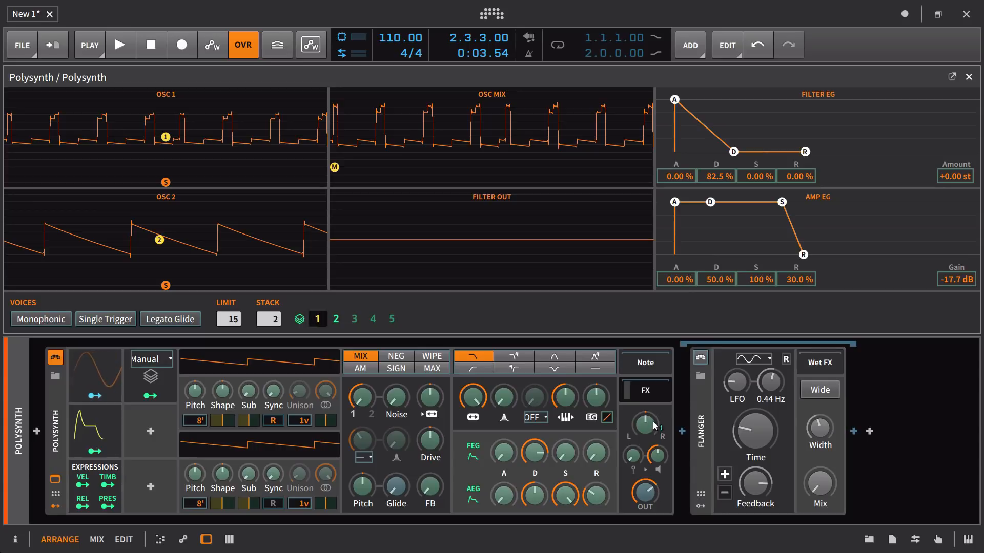
{"action": "mouse_move", "coordinate": [657, 424]}
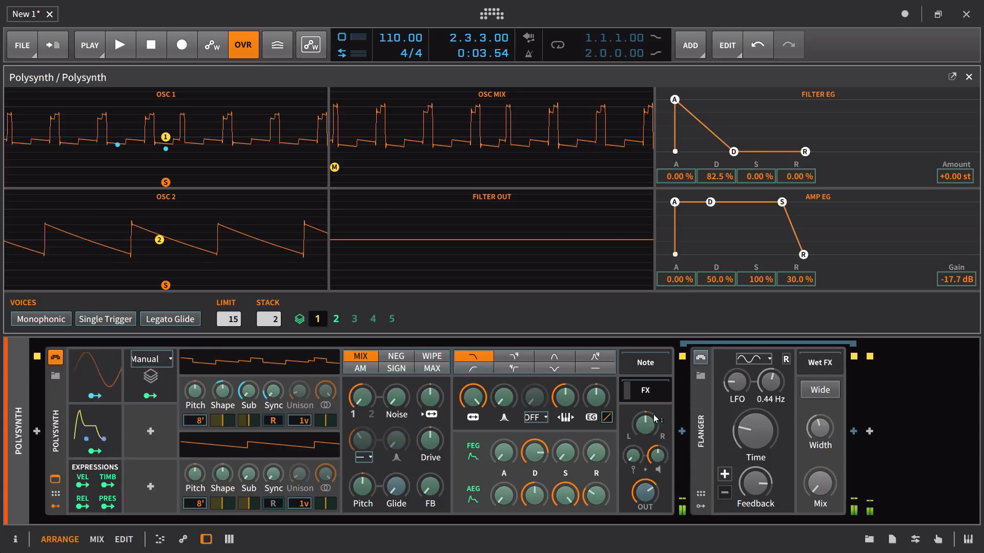
{"action": "left_click_drag", "start_coordinate": [651, 421], "coordinate": [651, 471]}
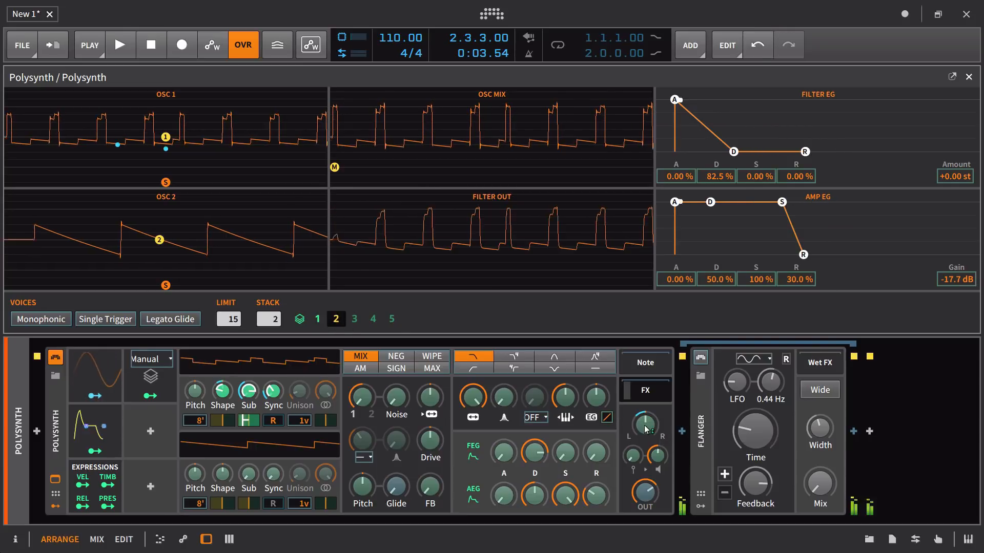
{"action": "left_click_drag", "start_coordinate": [646, 425], "coordinate": [645, 387]}
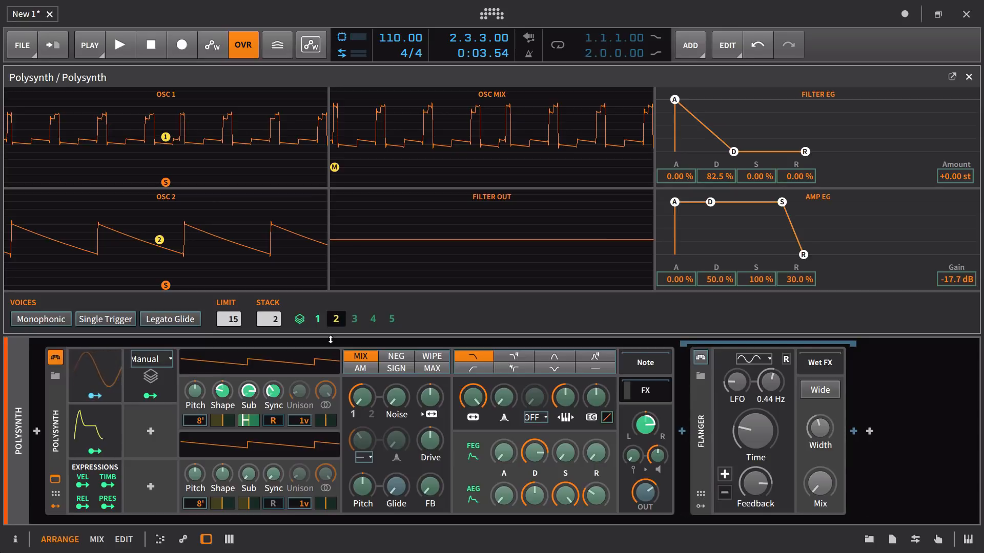
Switch the Voice Stack modulator to 0 to 1 mode and try modulating oscillator 1's pitch by 0.05.
{"action": "left_click", "coordinate": [149, 359]}
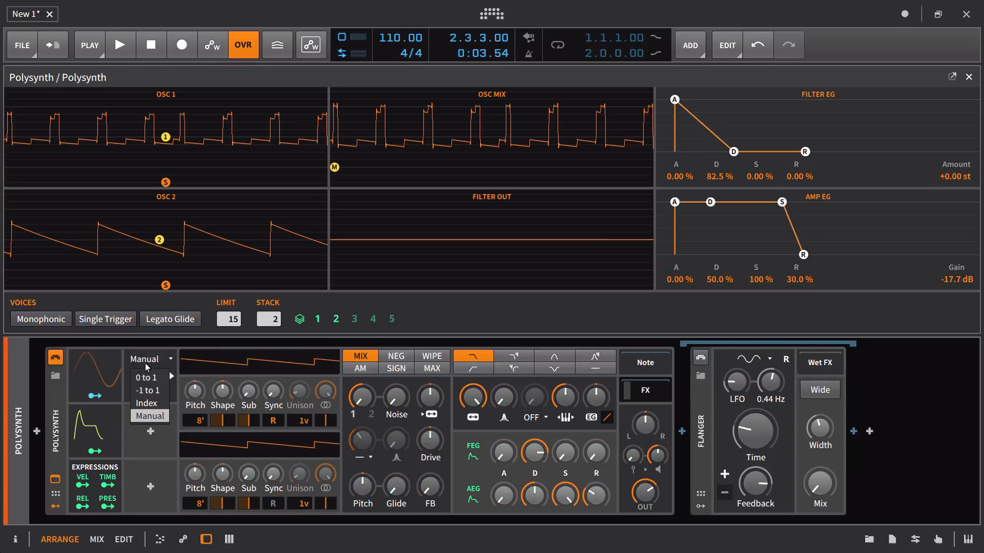
{"action": "left_click", "coordinate": [142, 368]}
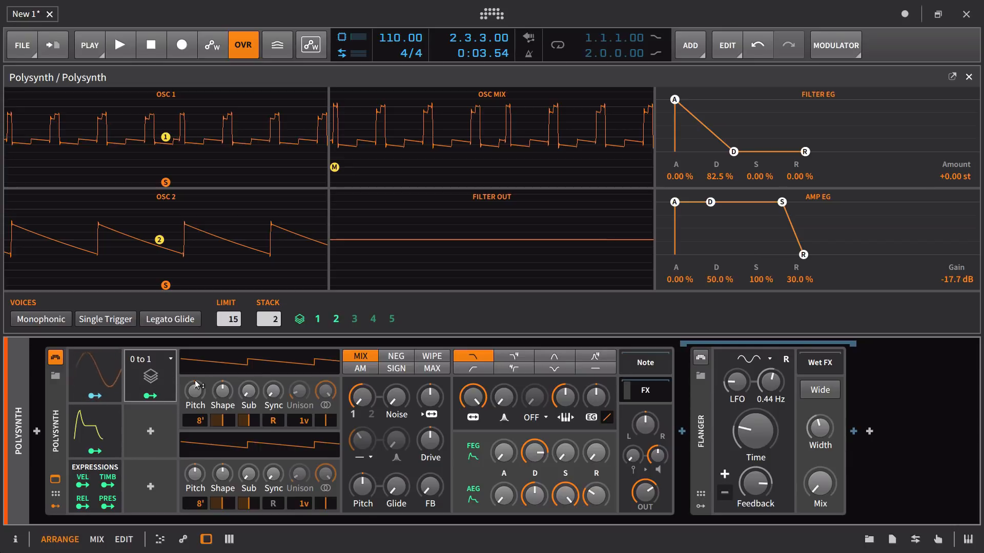
{"action": "mouse_move", "coordinate": [195, 381]}
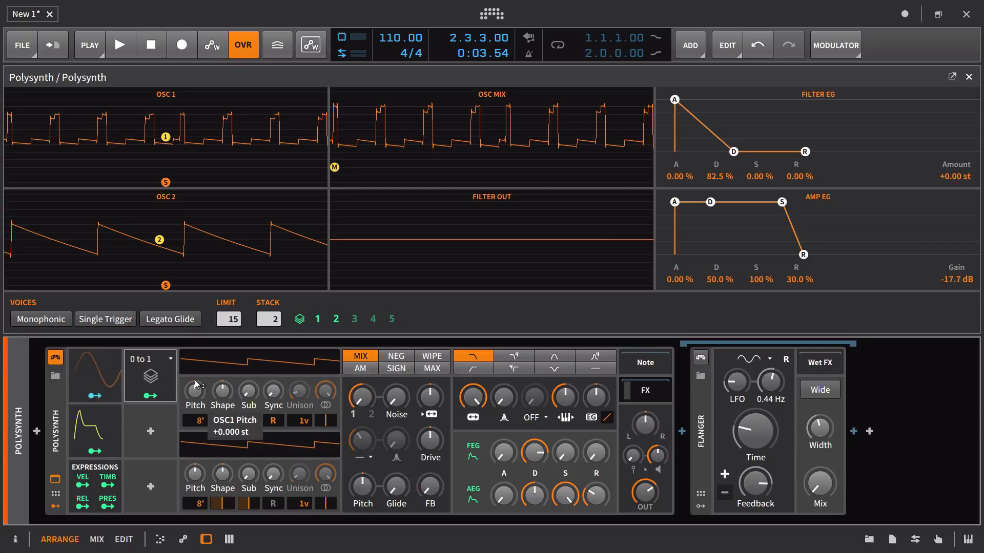
{"action": "left_click", "coordinate": [149, 396]}
{"action": "mouse_move", "coordinate": [195, 391]}
{"action": "left_mouse_down"}
{"action": "mouse_move", "coordinate": [195, 205]}
{"action": "mouse_move", "coordinate": [194, 385]}
{"action": "left_mouse_up"}
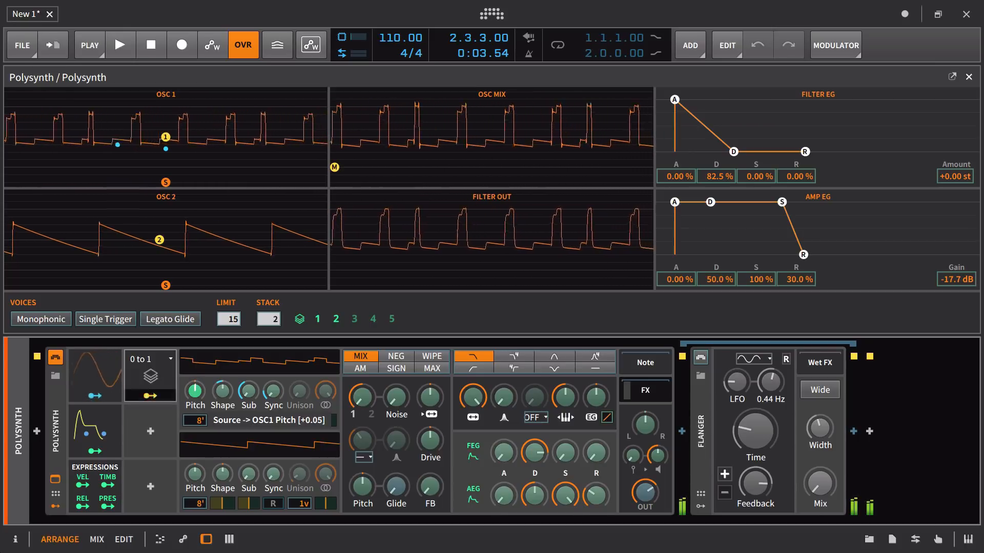
{"action": "left_click_drag", "start_coordinate": [205, 388], "coordinate": [205, 388]}
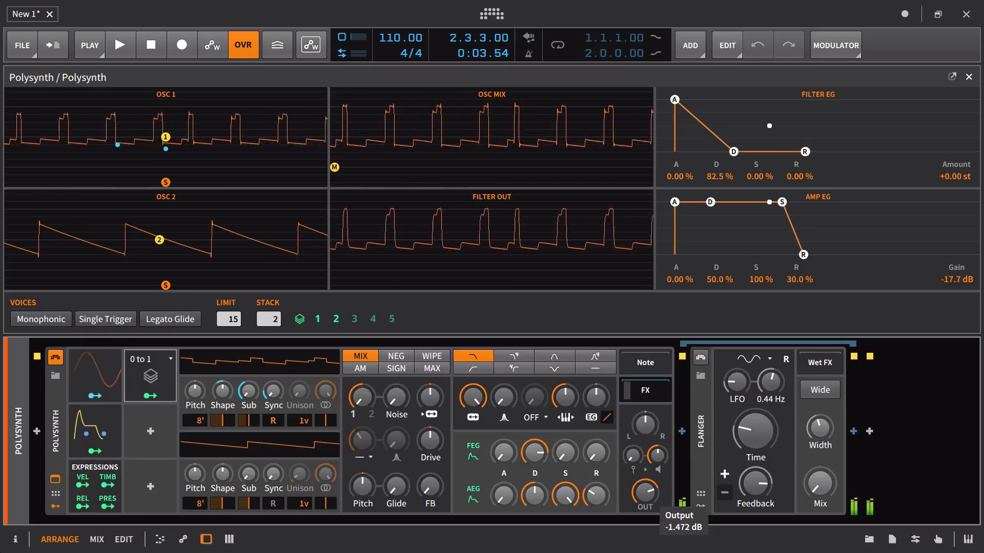
Set the Voice Stack modulator to -1 to 1 mode and modulate oscillator 1's pitch with an amount of 0.01.
{"action": "left_click", "coordinate": [162, 360]}
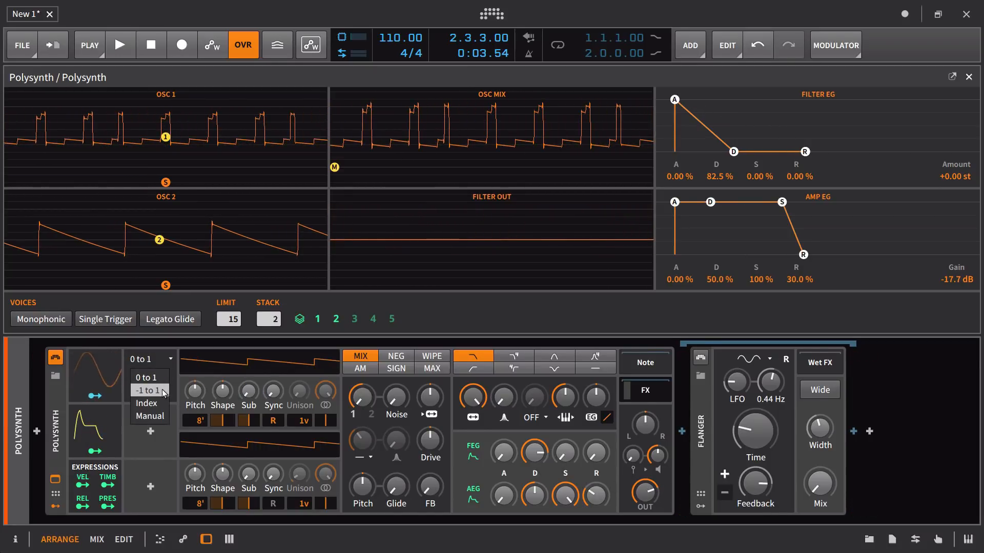
{"action": "left_click", "coordinate": [164, 391]}
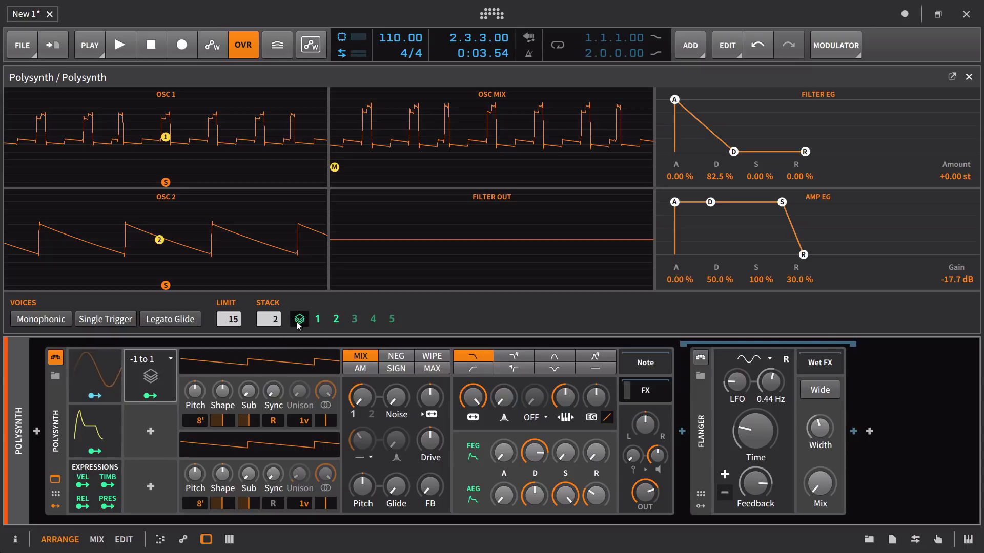
{"action": "left_click", "coordinate": [158, 397]}
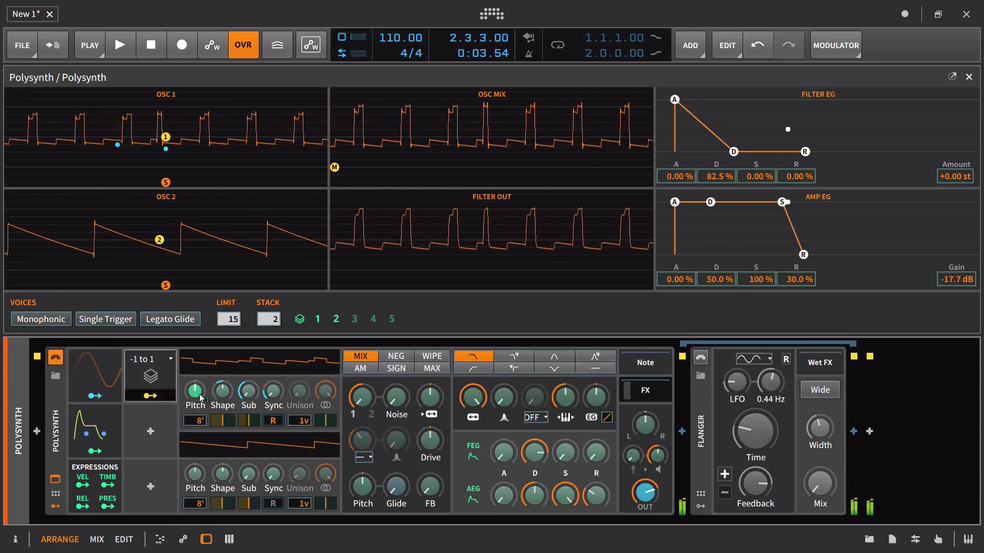
{"action": "left_click_drag", "start_coordinate": [197, 396], "coordinate": [197, 352]}
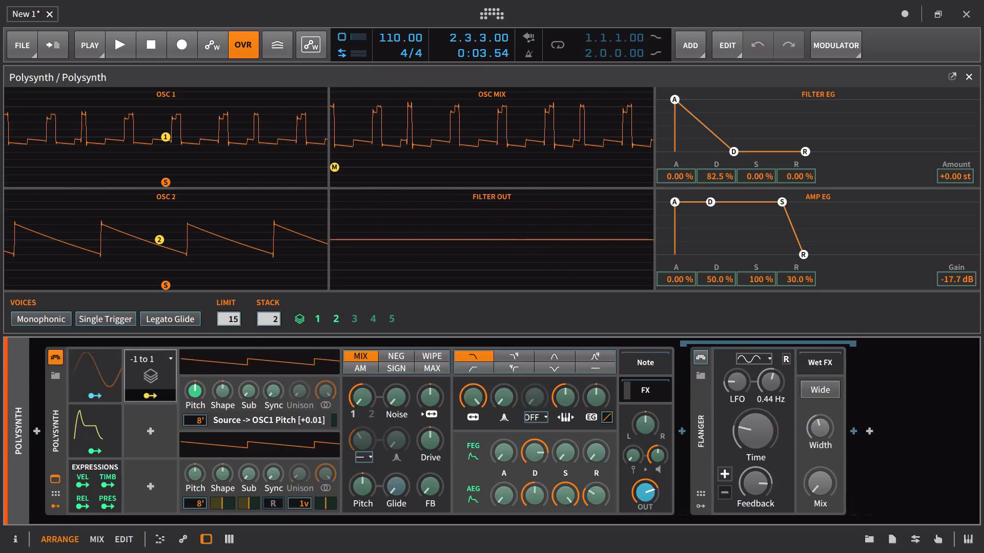
{"action": "left_click_drag", "start_coordinate": [194, 391], "coordinate": [190, 392]}
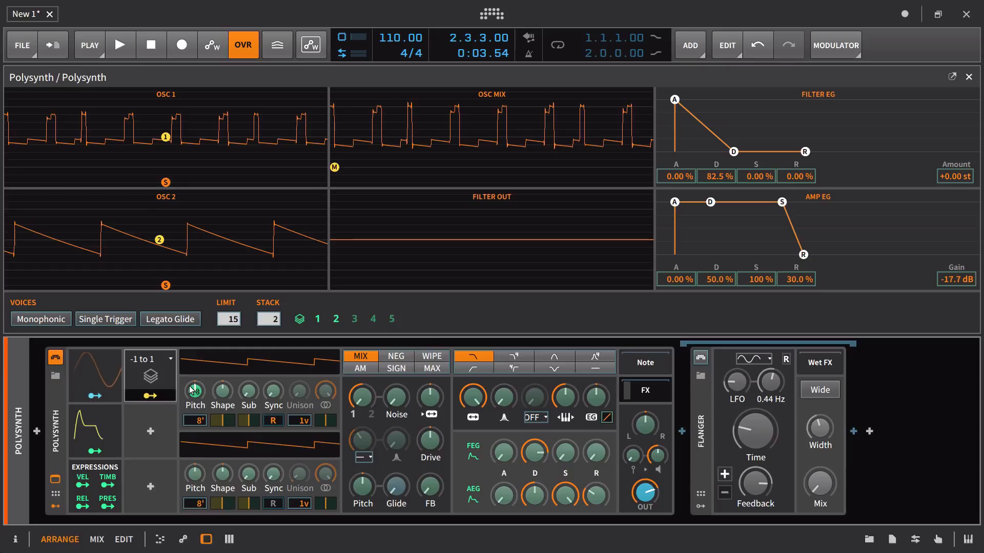
{"action": "left_click", "coordinate": [165, 394]}
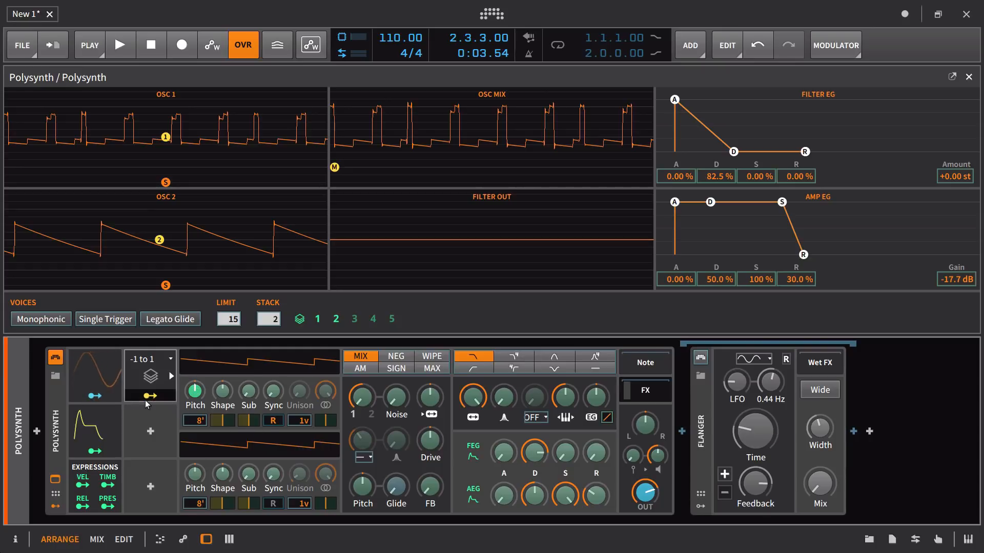
Set oscillator 1's octave to 4' and switch the Voice Stack modulator to Index mode.
{"action": "left_click", "coordinate": [171, 359]}
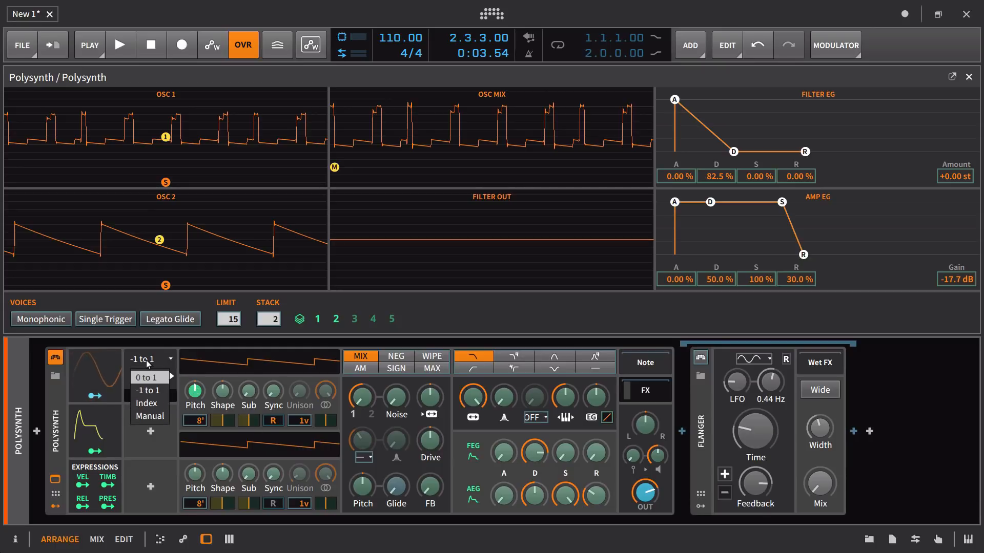
{"action": "left_click", "coordinate": [162, 405]}
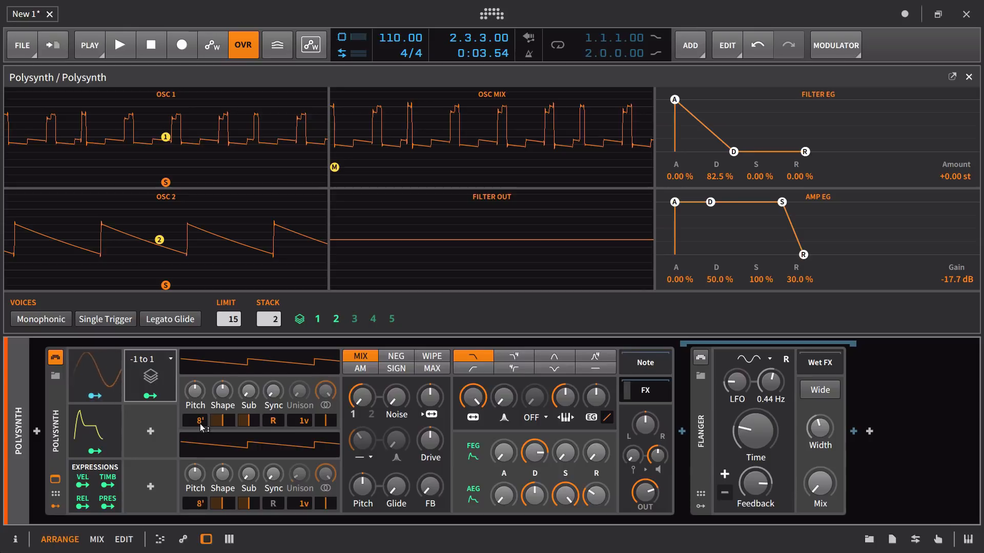
{"action": "mouse_move", "coordinate": [200, 427]}
{"action": "left_mouse_down"}
{"action": "mouse_move", "coordinate": [200, 441]}
{"action": "mouse_move", "coordinate": [200, 422]}
{"action": "left_mouse_up"}
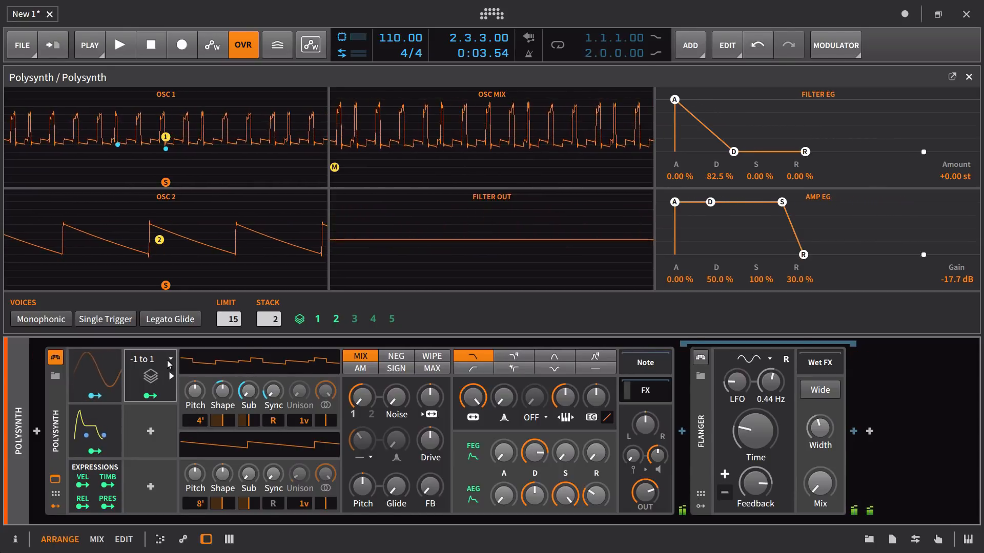
{"action": "left_click", "coordinate": [169, 361]}
{"action": "left_click", "coordinate": [152, 401]}
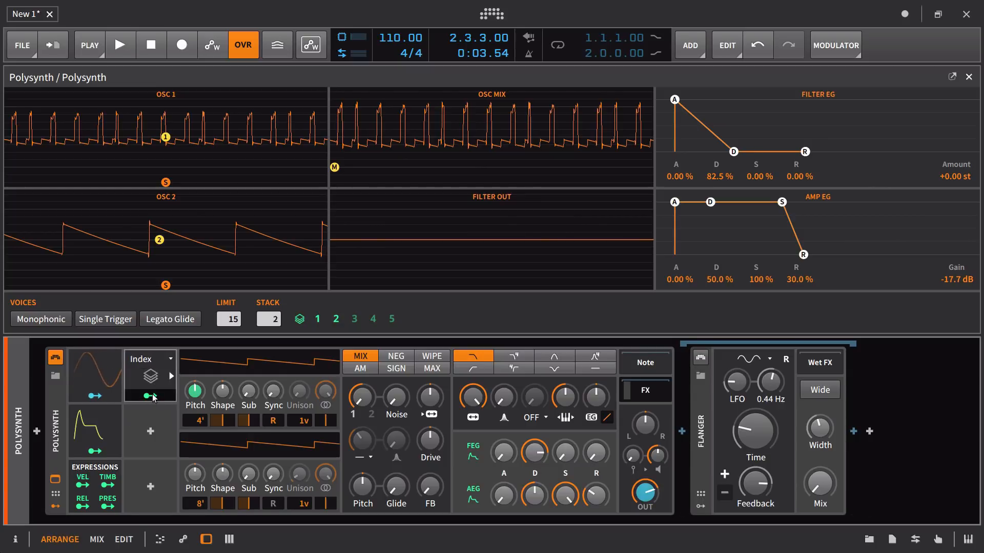
Try modulating oscillator 1's octave with the Voice Stack modulator by an amount of -5.00.
{"action": "left_click", "coordinate": [153, 398]}
{"action": "left_click_drag", "start_coordinate": [201, 421], "coordinate": [201, 440]}
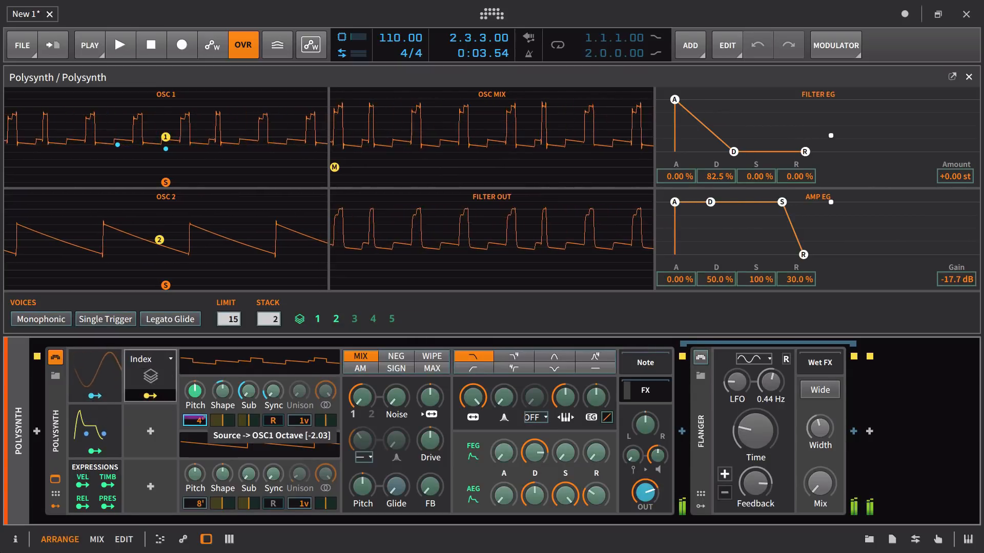
{"action": "mouse_move", "coordinate": [200, 445]}
{"action": "left_mouse_down"}
{"action": "mouse_move", "coordinate": [201, 410]}
{"action": "mouse_move", "coordinate": [202, 440]}
{"action": "left_mouse_up"}
Remove the Voice Stack modulation from oscillator 1's octave and set the octave back to 8'.
{"action": "right_click", "coordinate": [202, 419]}
{"action": "left_click", "coordinate": [354, 537]}
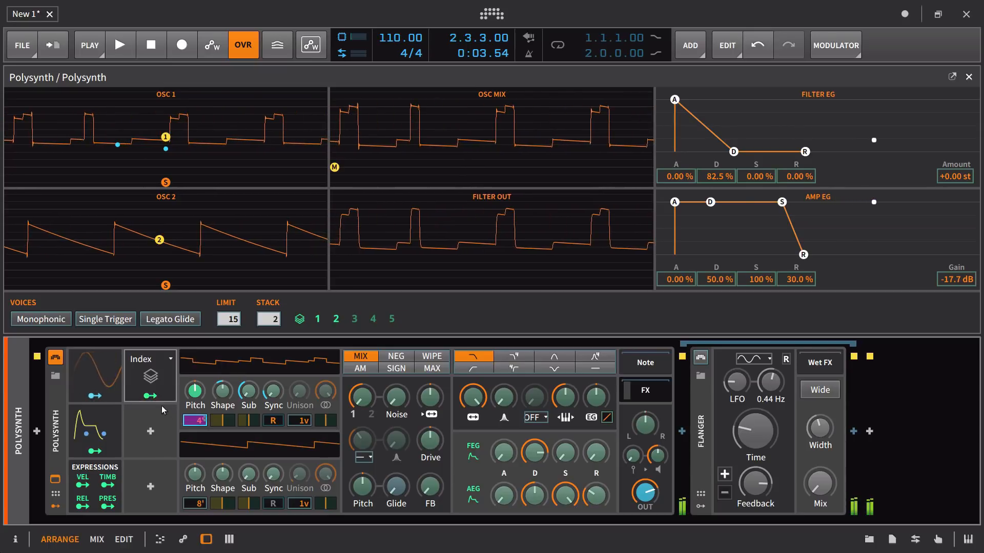
{"action": "right_click", "coordinate": [197, 421]}
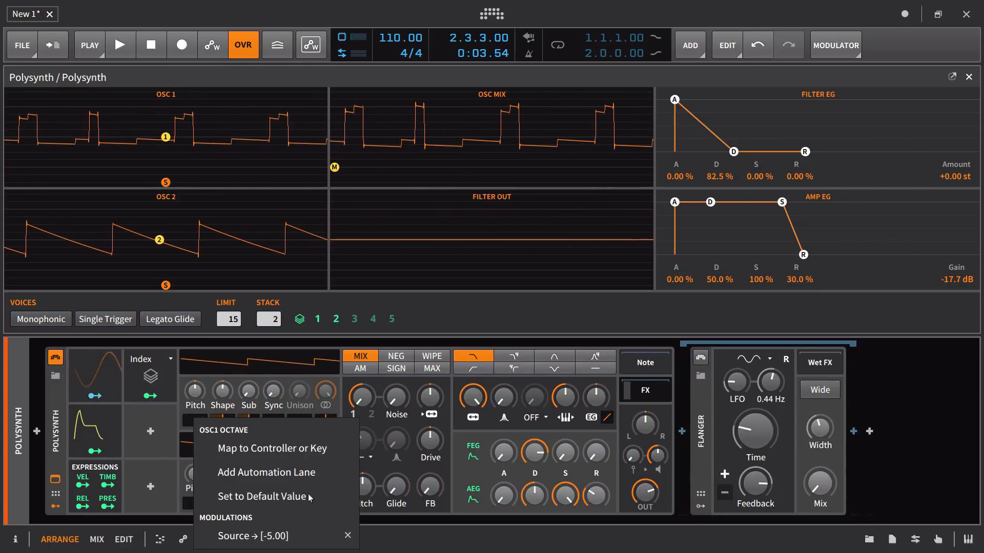
{"action": "left_click", "coordinate": [347, 535]}
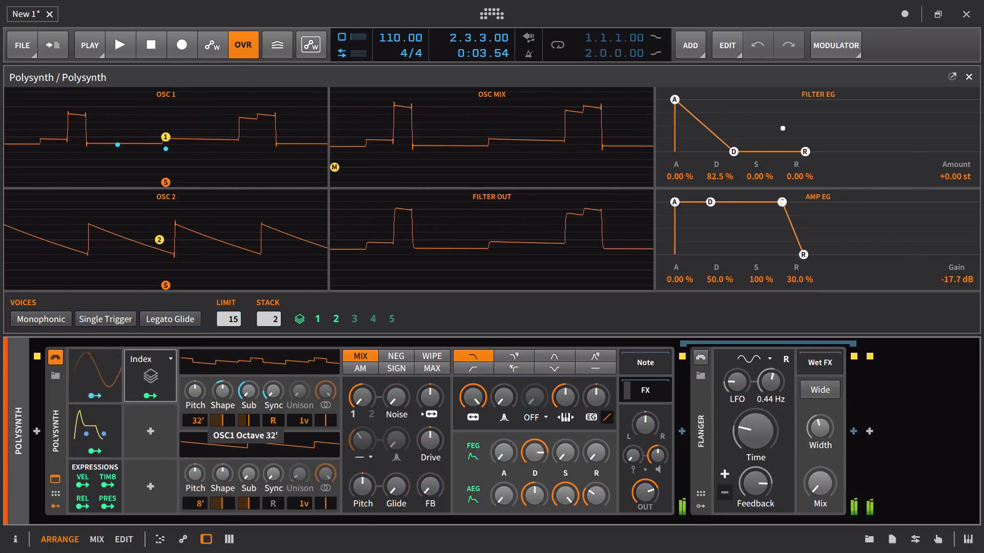
{"action": "left_click_drag", "start_coordinate": [200, 421], "coordinate": [200, 405]}
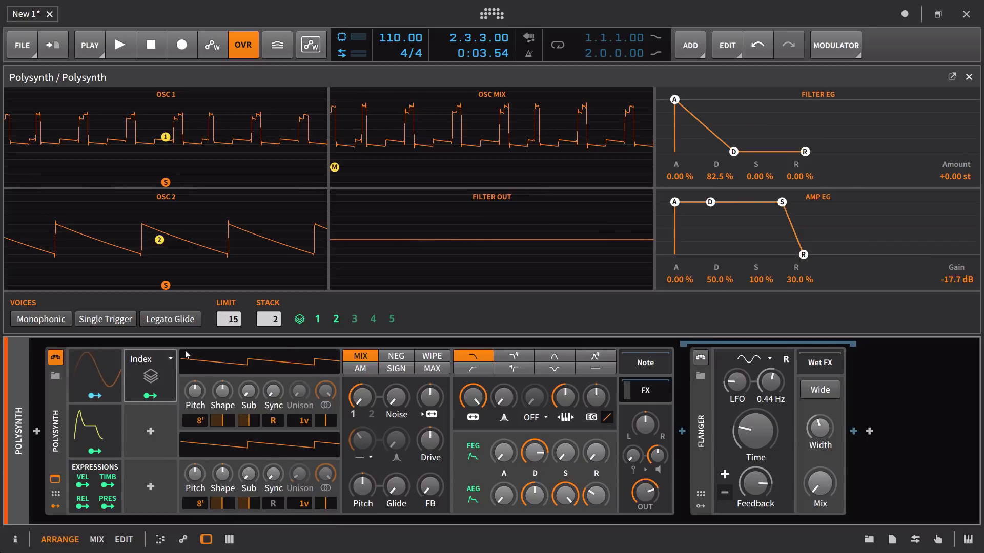
Try modulating oscillator 1's octave by +0.23 with Stack Voice 2, and remove that modulation.
{"action": "left_click", "coordinate": [334, 321]}
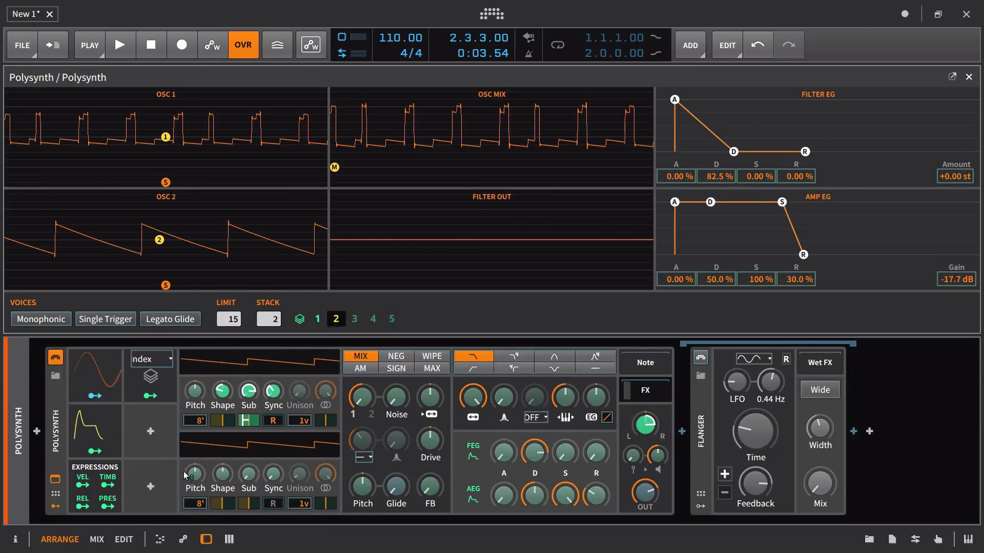
{"action": "mouse_move", "coordinate": [199, 423]}
{"action": "left_mouse_down"}
{"action": "mouse_move", "coordinate": [200, 451]}
{"action": "mouse_move", "coordinate": [199, 418]}
{"action": "left_mouse_up"}
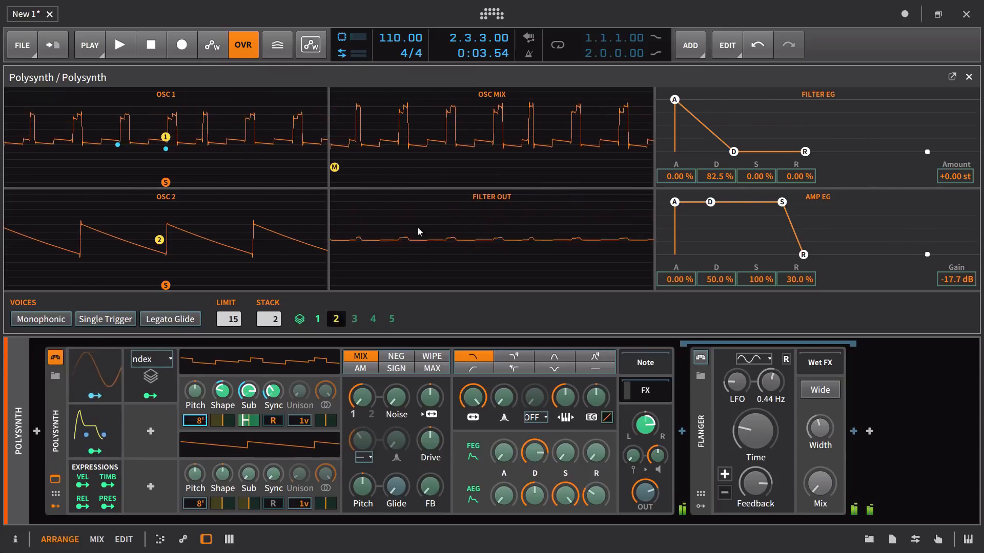
{"action": "left_click", "coordinate": [336, 319]}
{"action": "right_click", "coordinate": [193, 422]}
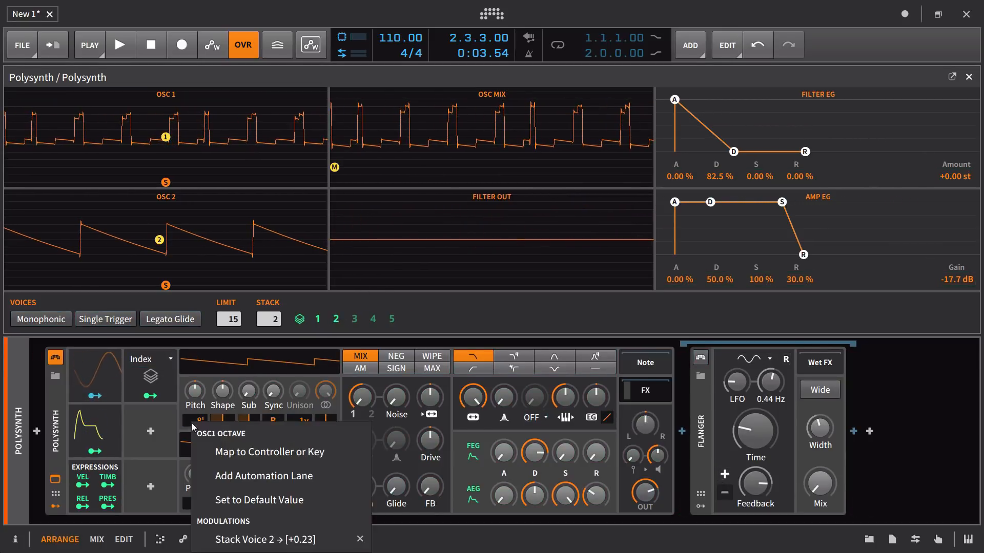
{"action": "left_click", "coordinate": [357, 538]}
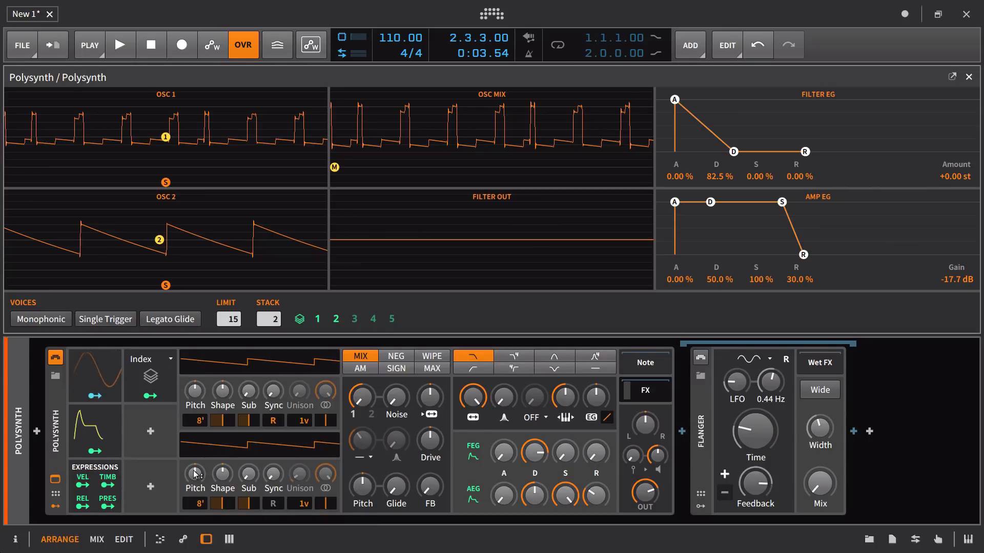
Switch the Voice Stack modulator to Manual mode and prepare it for assigning modulation targets.
{"action": "left_click", "coordinate": [165, 360]}
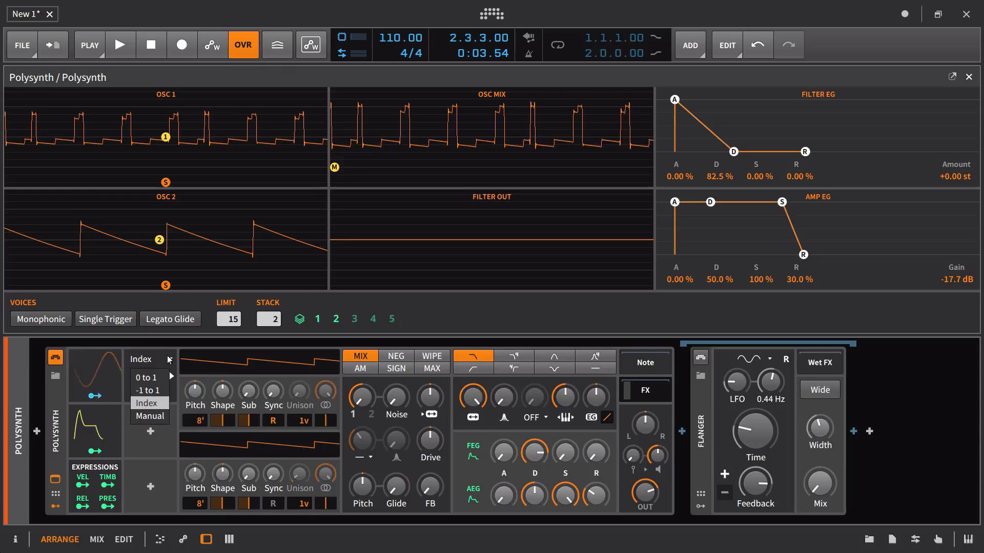
{"action": "left_click", "coordinate": [150, 416]}
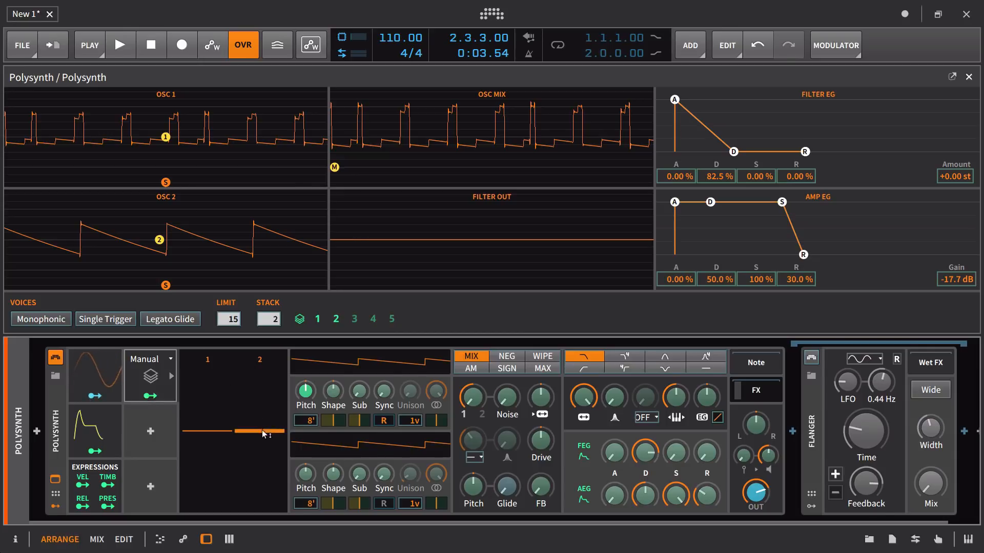
{"action": "left_click", "coordinate": [135, 401]}
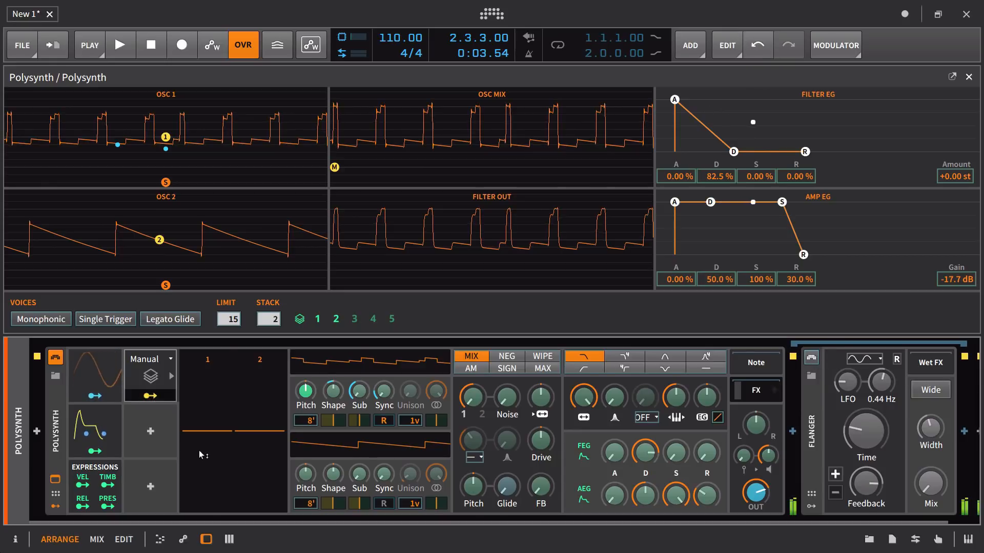
Activate the Flanger and adjust its Mix and Width with Wide enabled.
{"action": "left_click_drag", "start_coordinate": [931, 484], "coordinate": [931, 482]}
{"action": "left_click", "coordinate": [931, 390]}
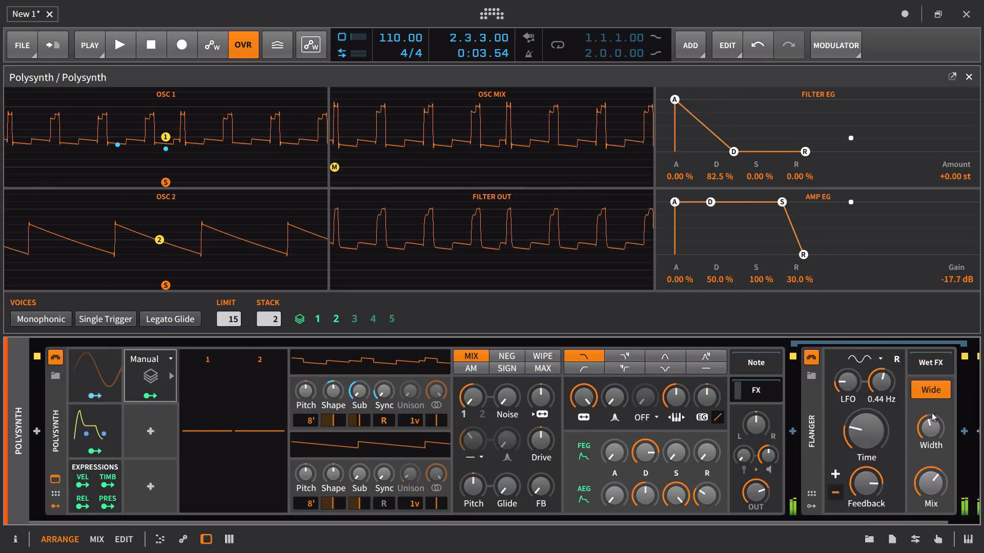
{"action": "left_click_drag", "start_coordinate": [930, 428], "coordinate": [930, 416]}
Examine how Stack Voice 1 and Stack Voice 2 modulate the Polysynth's output pan.
{"action": "right_click", "coordinate": [758, 433]}
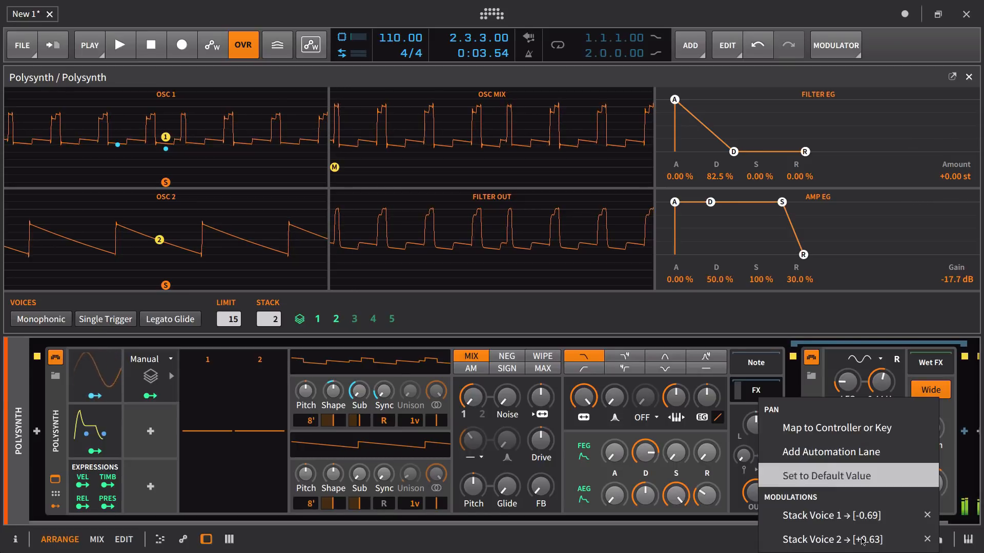
{"action": "left_click", "coordinate": [728, 472]}
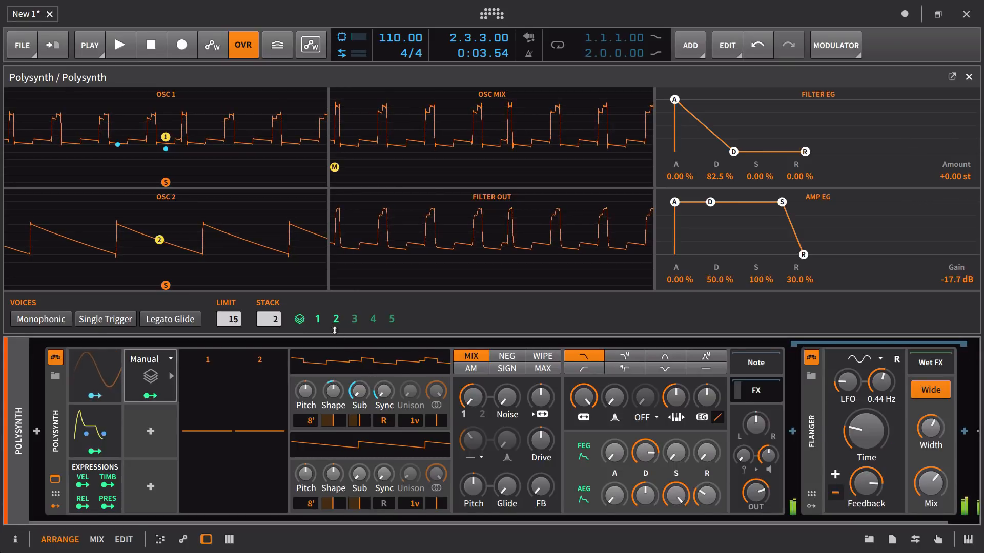
{"action": "left_click", "coordinate": [317, 319]}
{"action": "left_click_drag", "start_coordinate": [767, 439], "coordinate": [767, 432]}
{"action": "left_click", "coordinate": [336, 319]}
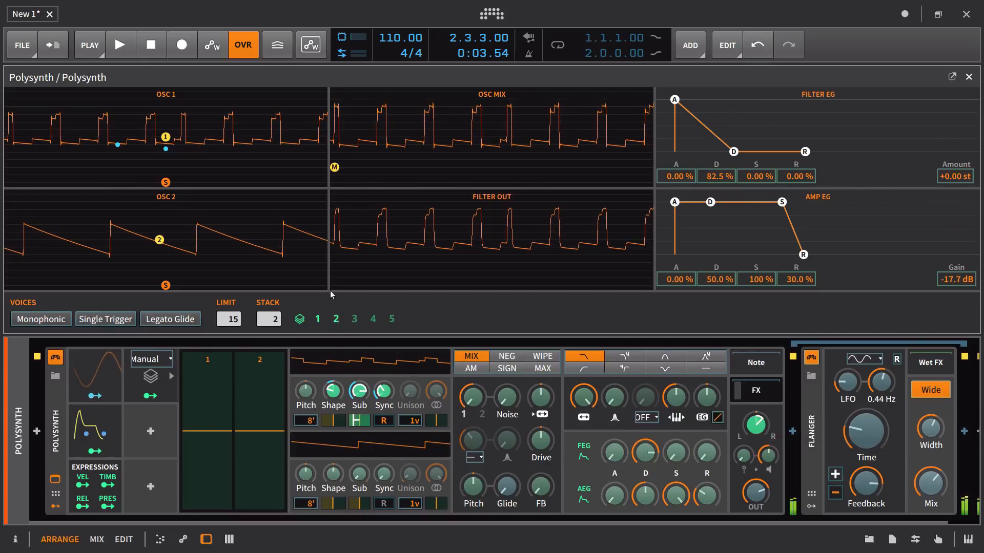
{"action": "left_click", "coordinate": [336, 320]}
Lower the Flanger's Mix to about its midpoint and check the Voice Stack modulator's assignments.
{"action": "mouse_move", "coordinate": [929, 460]}
{"action": "left_mouse_down"}
{"action": "mouse_move", "coordinate": [937, 484]}
{"action": "mouse_move", "coordinate": [937, 471]}
{"action": "left_mouse_up"}
{"action": "left_click", "coordinate": [150, 396]}
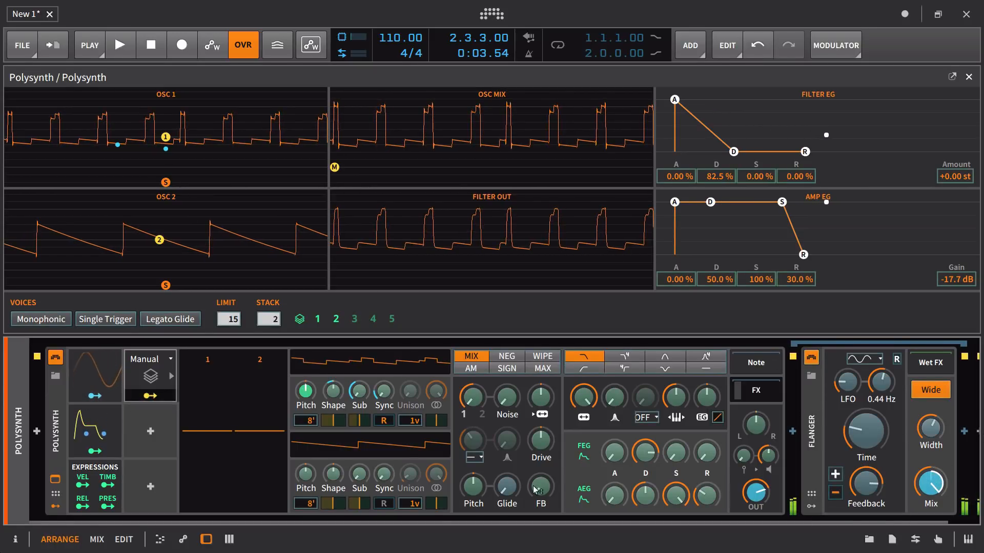
{"action": "left_click", "coordinate": [150, 396]}
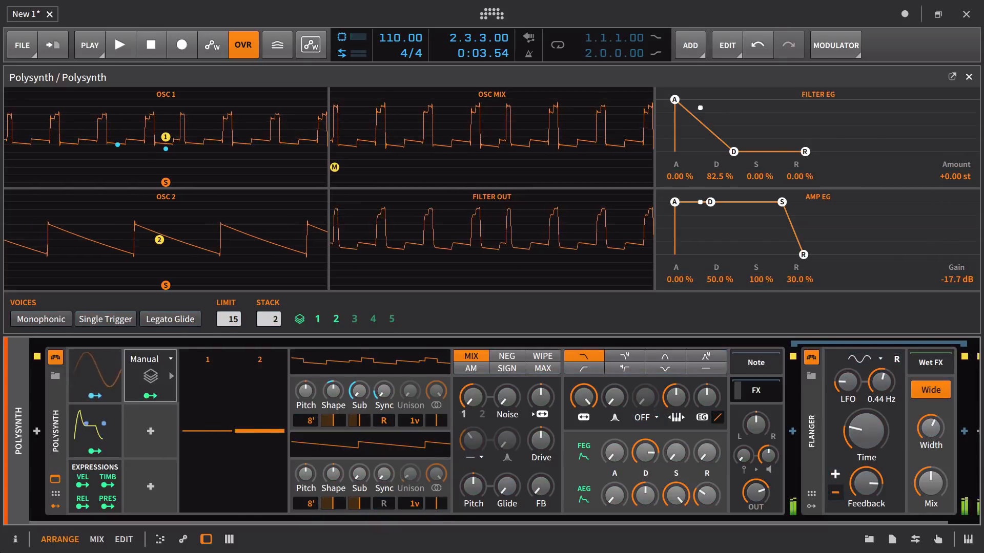
Set the manual Voice Stack map to a moderately negative value for voice 1 and about 0.22 for voice 2.
{"action": "left_click_drag", "start_coordinate": [262, 432], "coordinate": [223, 431]}
{"action": "left_click_drag", "start_coordinate": [254, 398], "coordinate": [254, 436]}
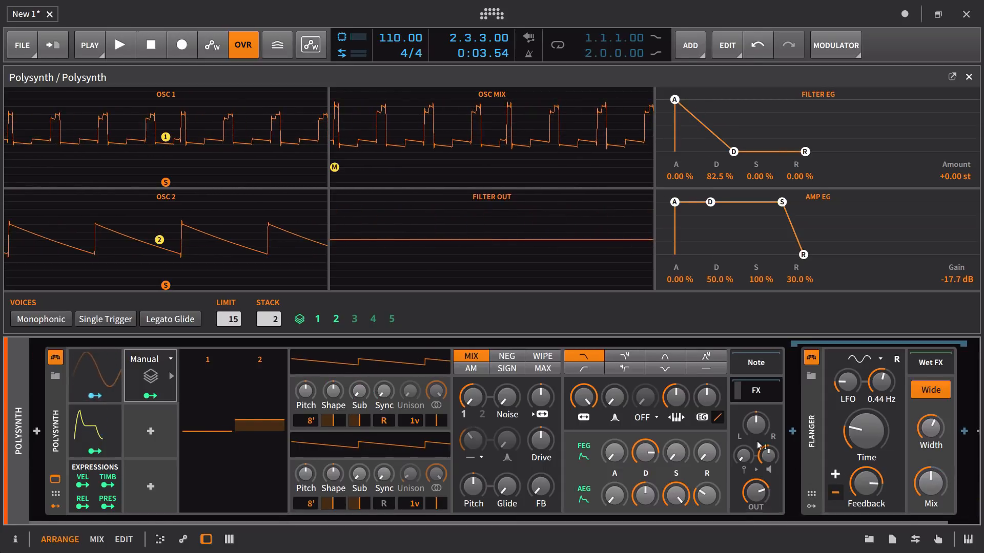
{"action": "left_click_drag", "start_coordinate": [213, 430], "coordinate": [213, 510]}
{"action": "mouse_move", "coordinate": [265, 439]}
{"action": "left_mouse_down"}
{"action": "mouse_move", "coordinate": [266, 510]}
{"action": "mouse_move", "coordinate": [272, 352]}
{"action": "mouse_move", "coordinate": [272, 465]}
{"action": "mouse_move", "coordinate": [254, 426]}
{"action": "left_mouse_up"}
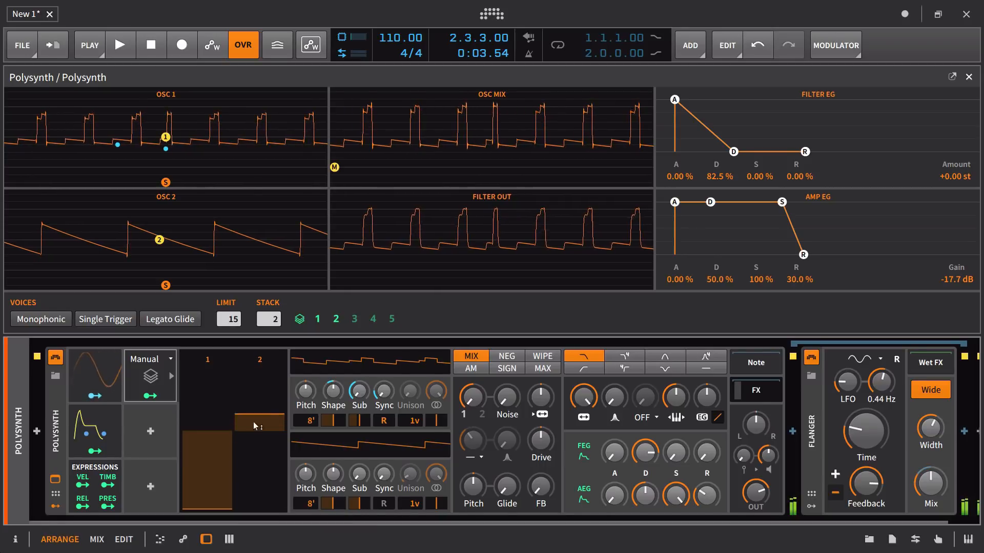
{"action": "left_click_drag", "start_coordinate": [217, 510], "coordinate": [218, 457]}
{"action": "left_click_drag", "start_coordinate": [260, 413], "coordinate": [259, 413]}
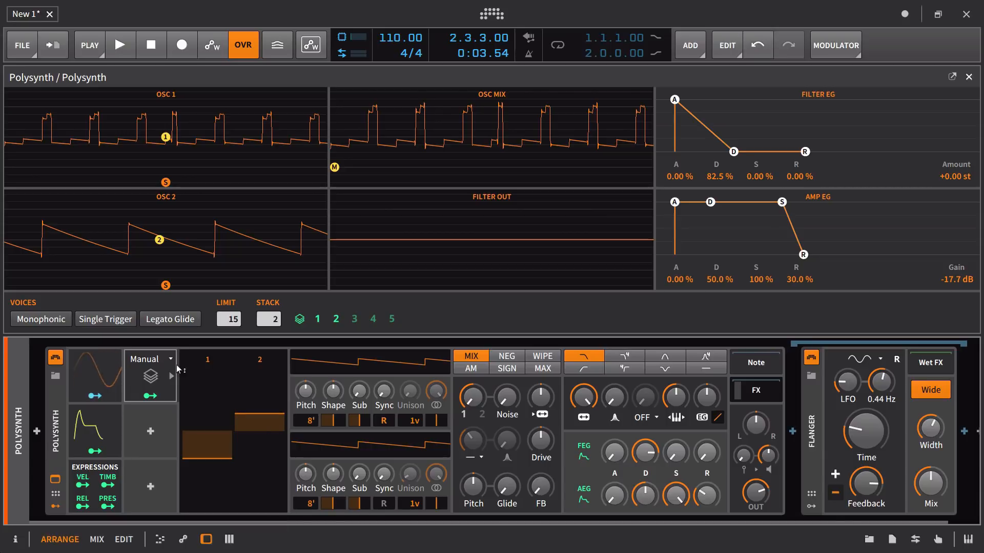
Modulate the Voice Stack's manual map values for voices 1 and 2 with the Classic LFO.
{"action": "left_click", "coordinate": [88, 365]}
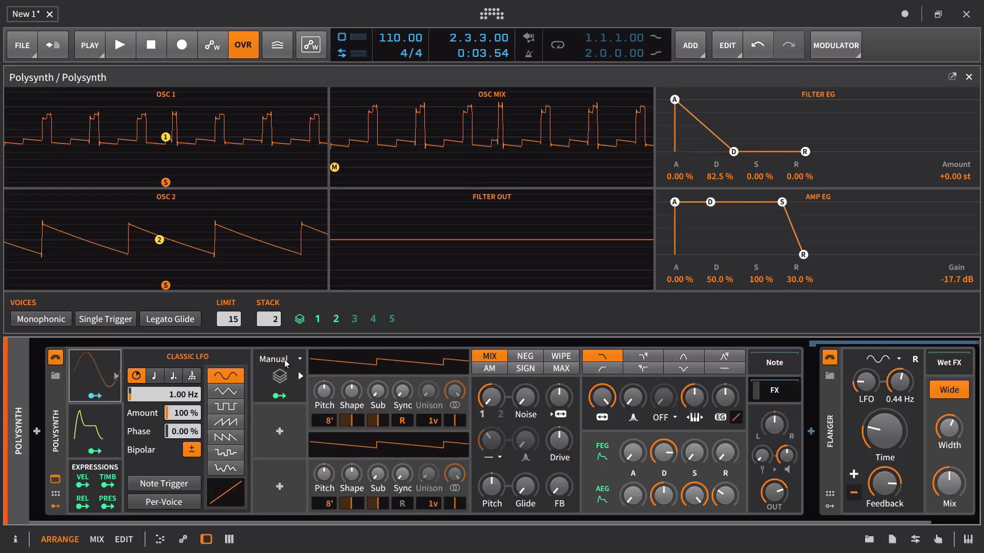
{"action": "left_click", "coordinate": [282, 382]}
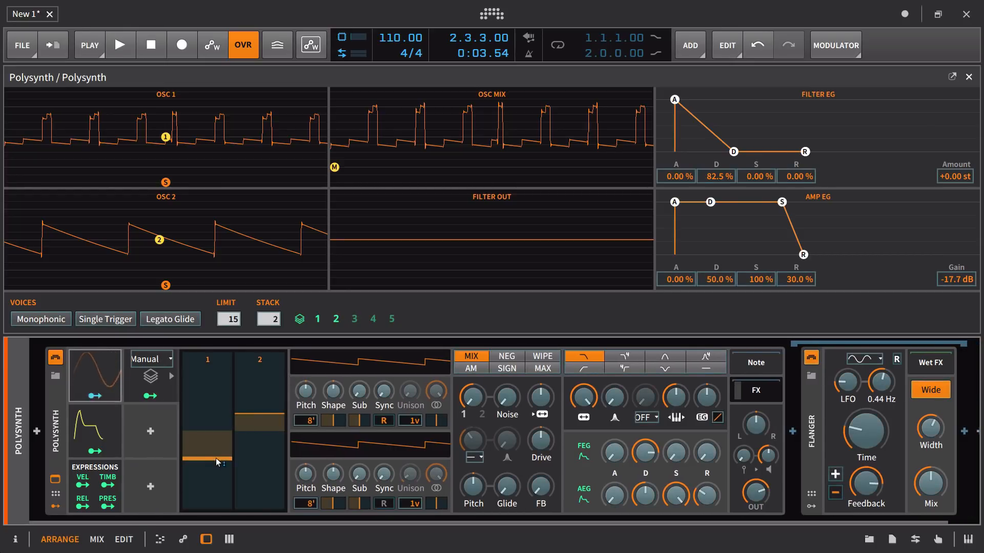
{"action": "left_click_drag", "start_coordinate": [216, 458], "coordinate": [217, 405]}
{"action": "left_click_drag", "start_coordinate": [270, 419], "coordinate": [269, 399]}
{"action": "left_click", "coordinate": [100, 397]}
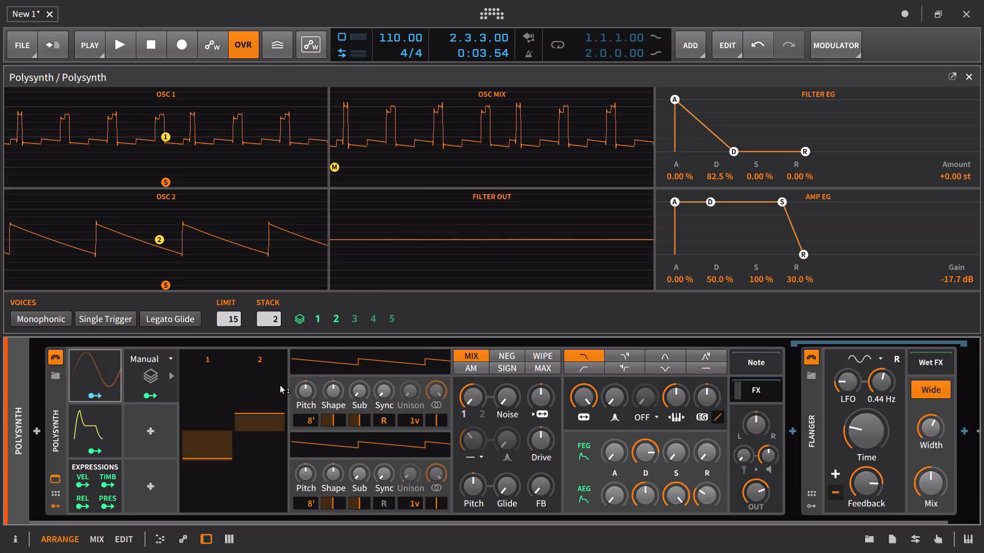
Increase the Polysynth's voice stack to 3 voices.
{"action": "mouse_move", "coordinate": [281, 390]}
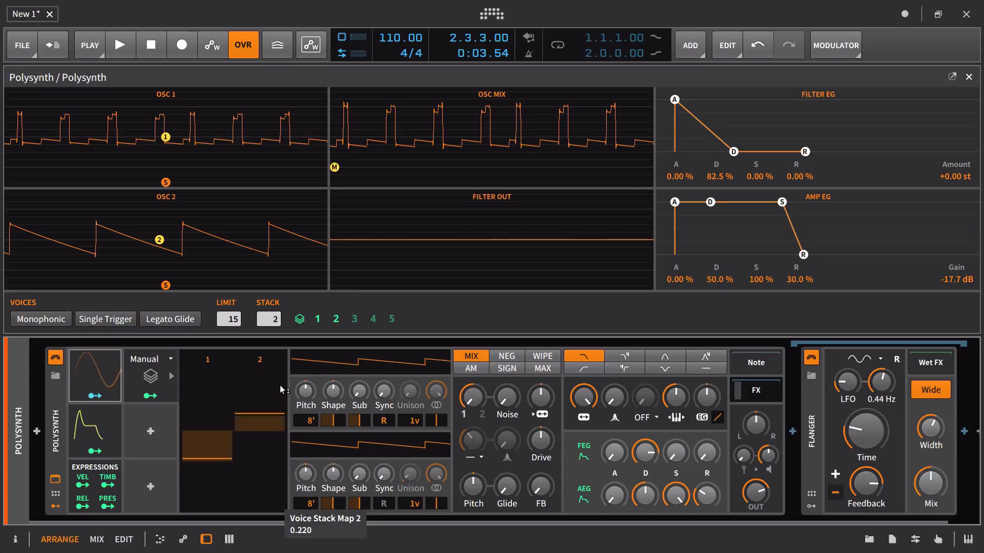
{"action": "left_click", "coordinate": [153, 364]}
{"action": "left_click", "coordinate": [154, 364]}
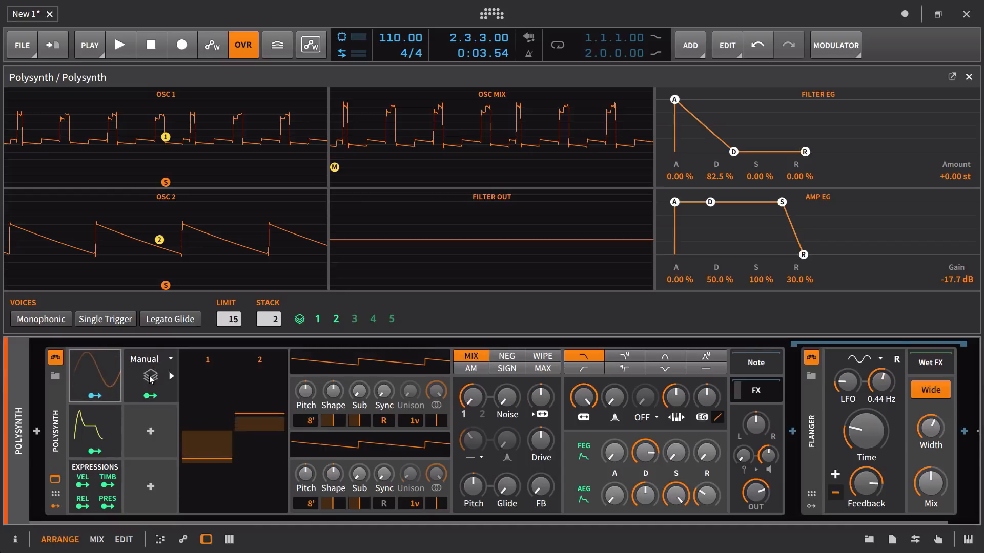
{"action": "mouse_move", "coordinate": [334, 324]}
{"action": "left_click_drag", "start_coordinate": [270, 319], "coordinate": [270, 314]}
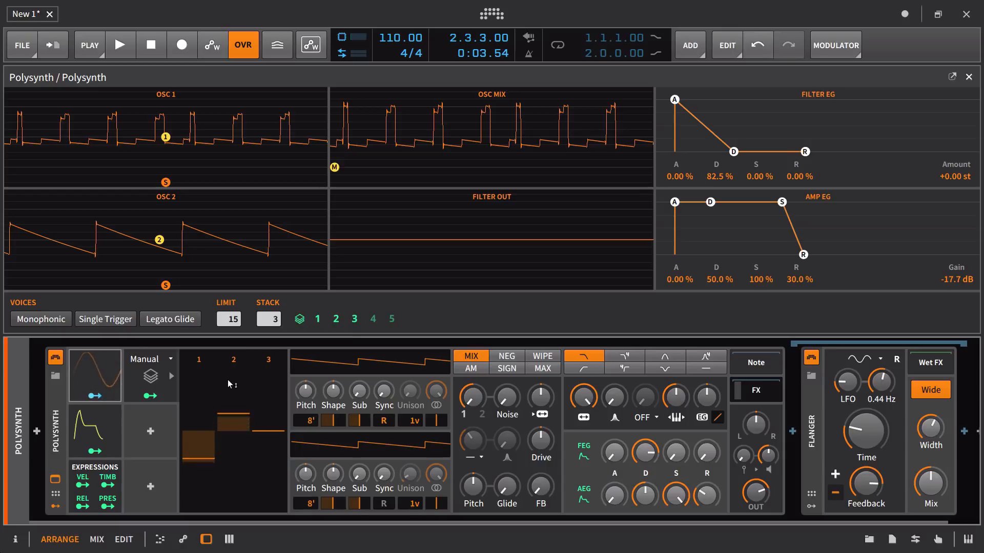
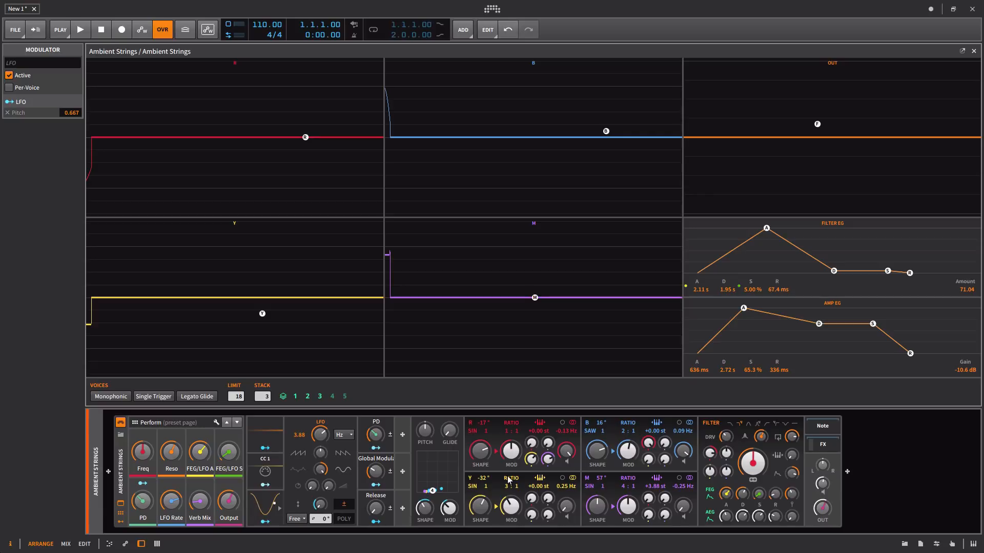
Collapse the LFO modulator's settings in Ambient Strings and display the device's full list of modulations in the inspector.
{"action": "left_click", "coordinate": [10, 545]}
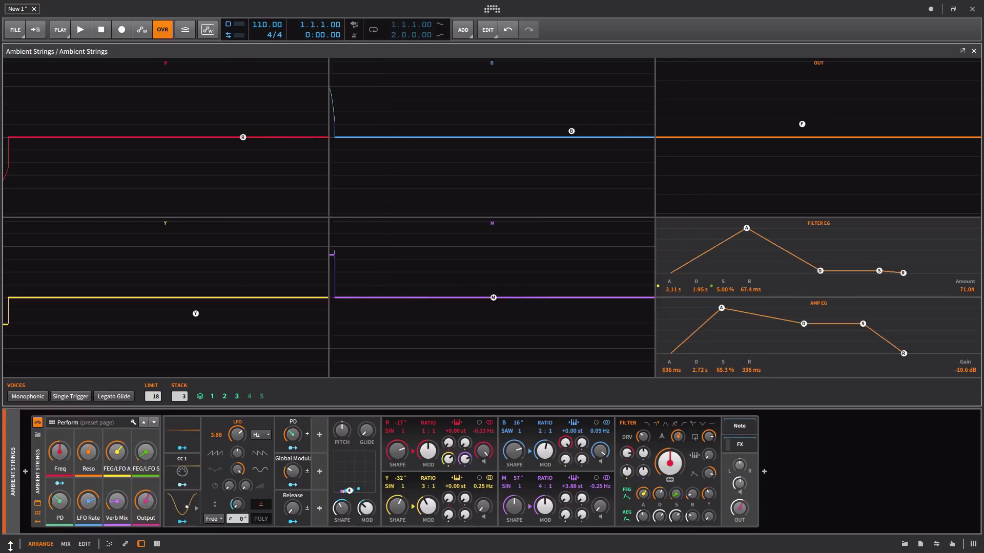
{"action": "left_click", "coordinate": [9, 545]}
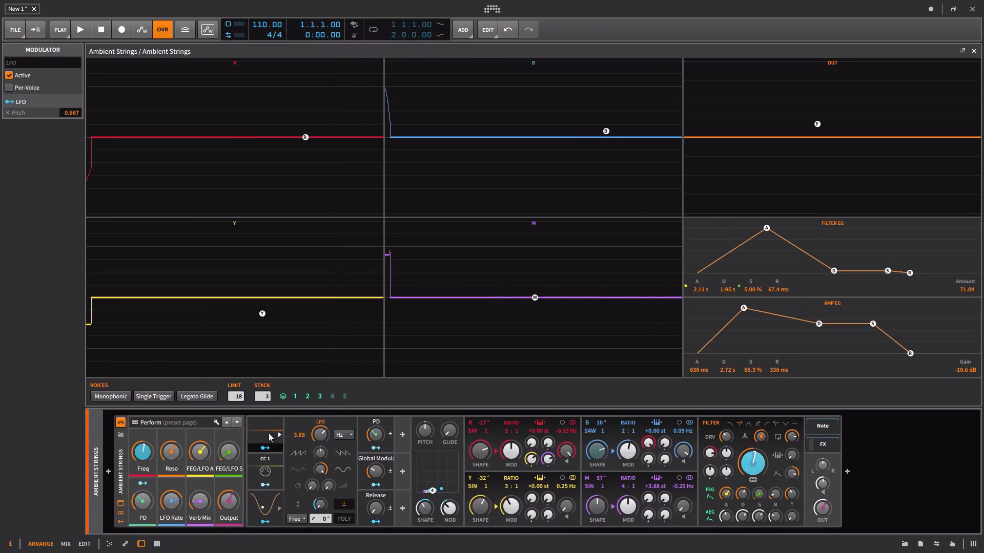
{"action": "left_click", "coordinate": [267, 431]}
{"action": "left_click", "coordinate": [267, 433]}
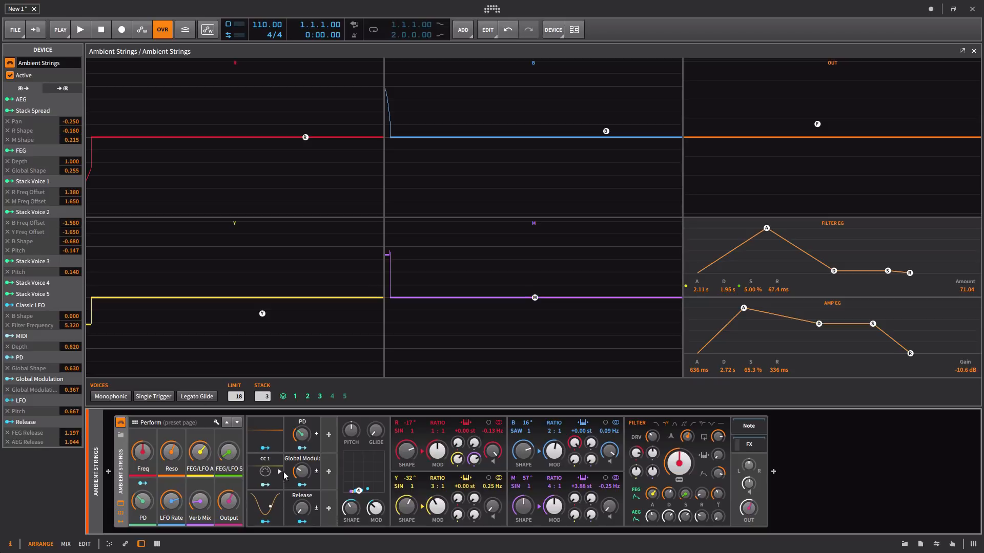
Inspect the modulation assignments of the PD and Global Modulation macros in Ambient Strings.
{"action": "right_click", "coordinate": [302, 448]}
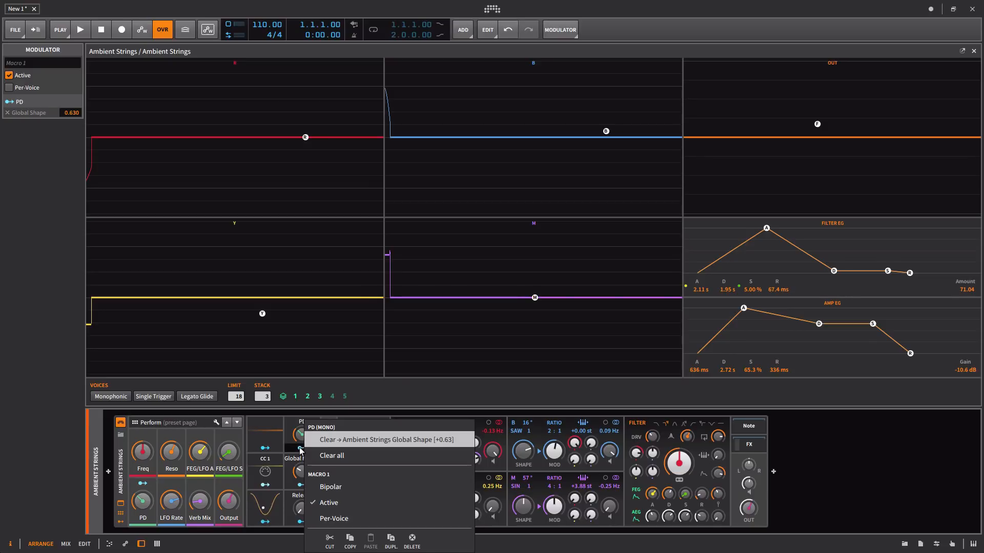
{"action": "left_click", "coordinate": [286, 447]}
{"action": "right_click", "coordinate": [305, 478]}
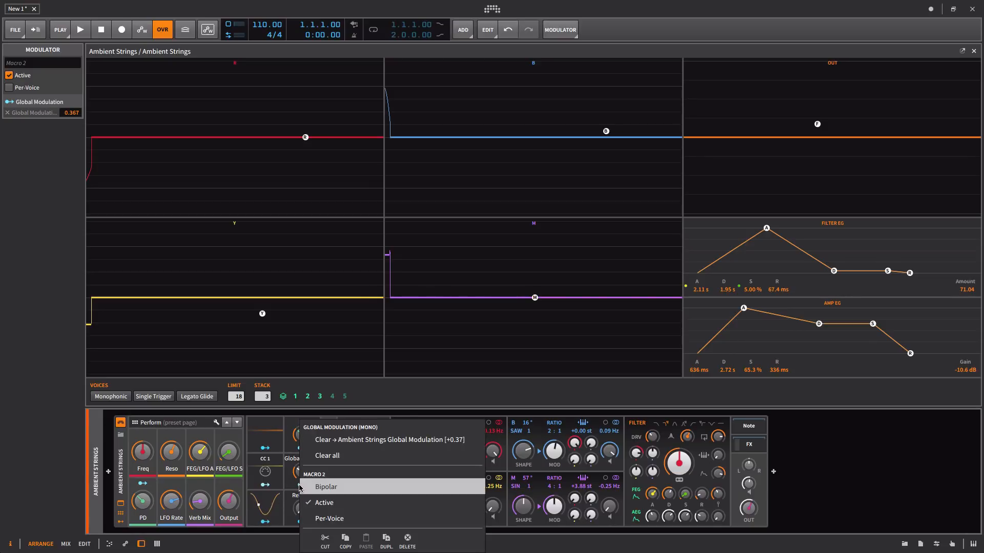
{"action": "left_click", "coordinate": [265, 417]}
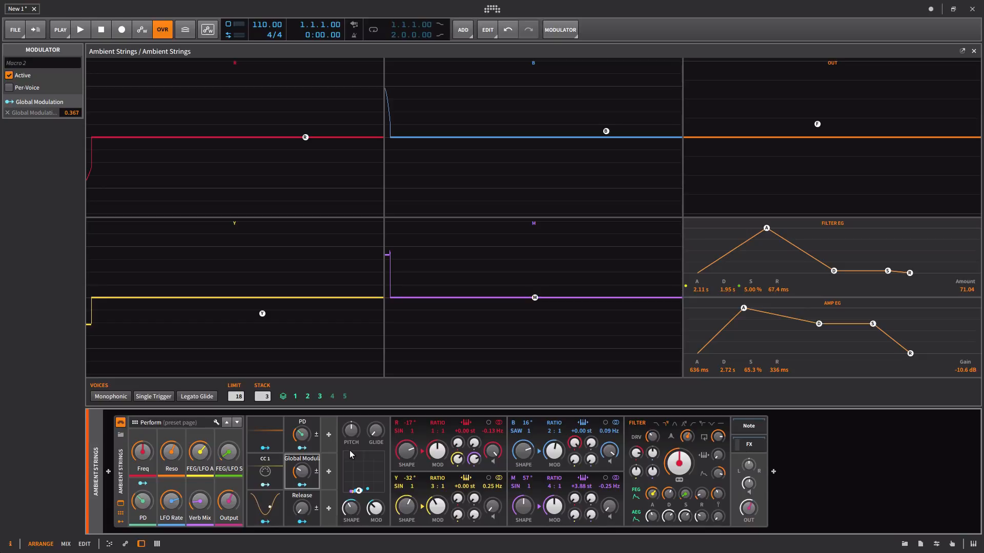
Hide, reopen and hide again the expanded device view of Ambient Strings.
{"action": "left_click", "coordinate": [126, 466]}
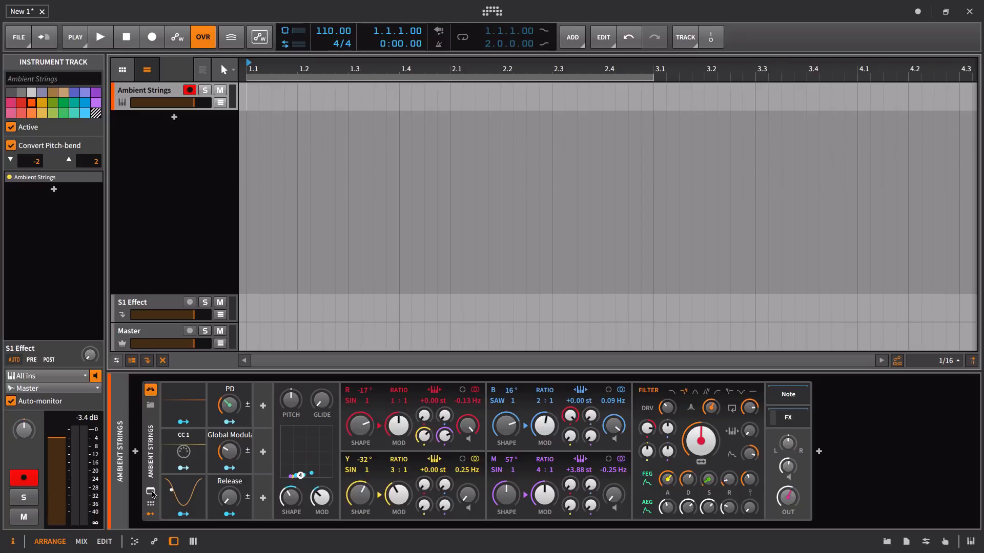
{"action": "left_click", "coordinate": [151, 492]}
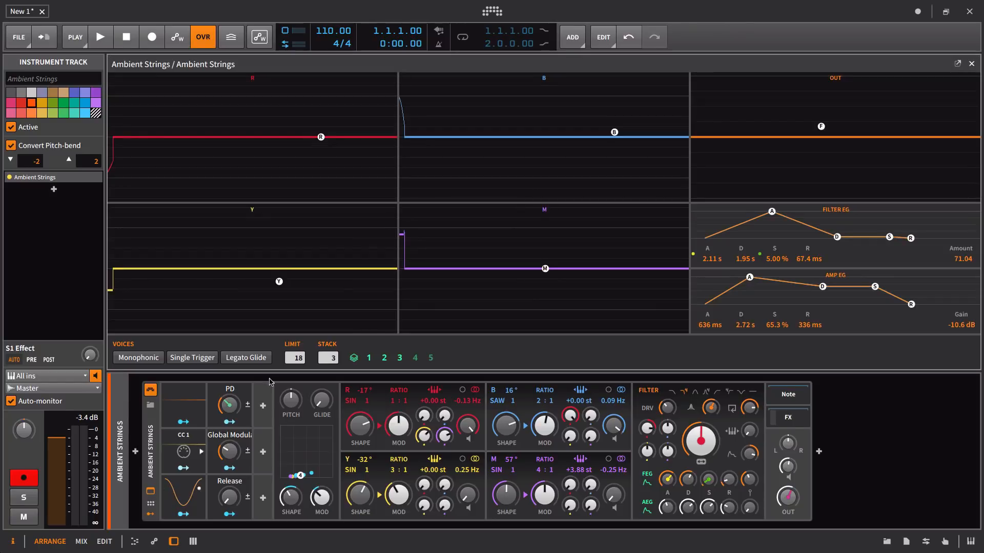
{"action": "left_click", "coordinate": [151, 492]}
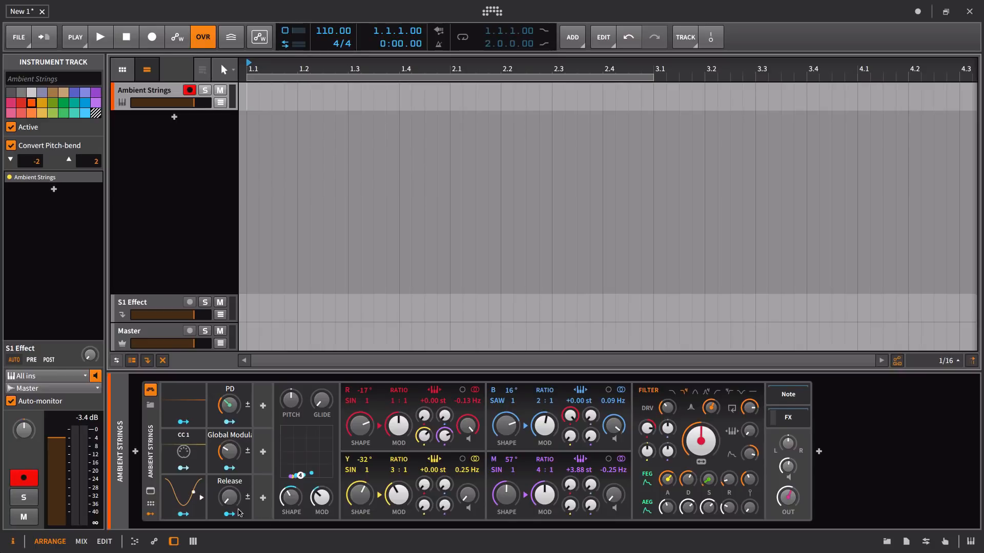
Search the devices for "eq" and insert an EQ-5 after Ambient Strings.
{"action": "left_click", "coordinate": [820, 452]}
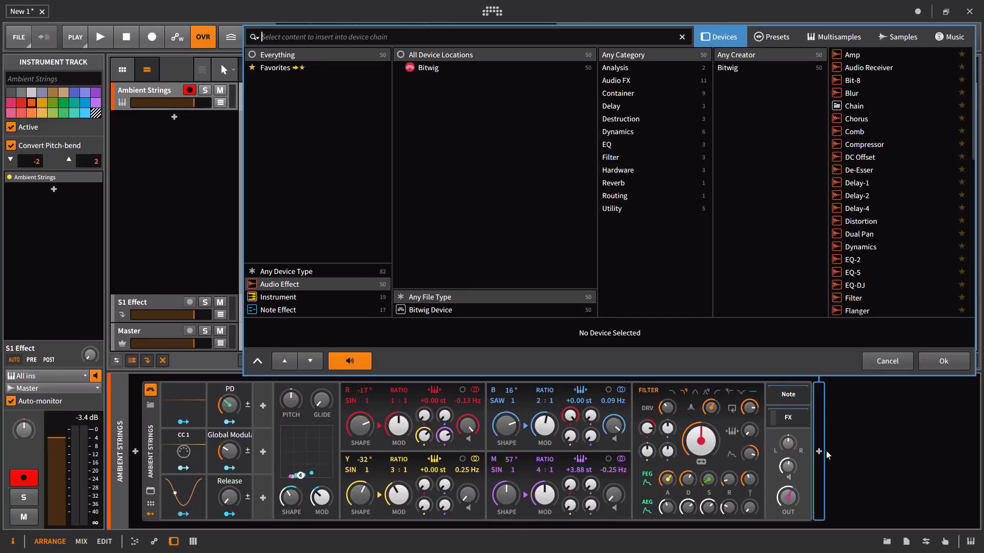
{"action": "type", "text": "eq"}
{"action": "left_click", "coordinate": [866, 69]}
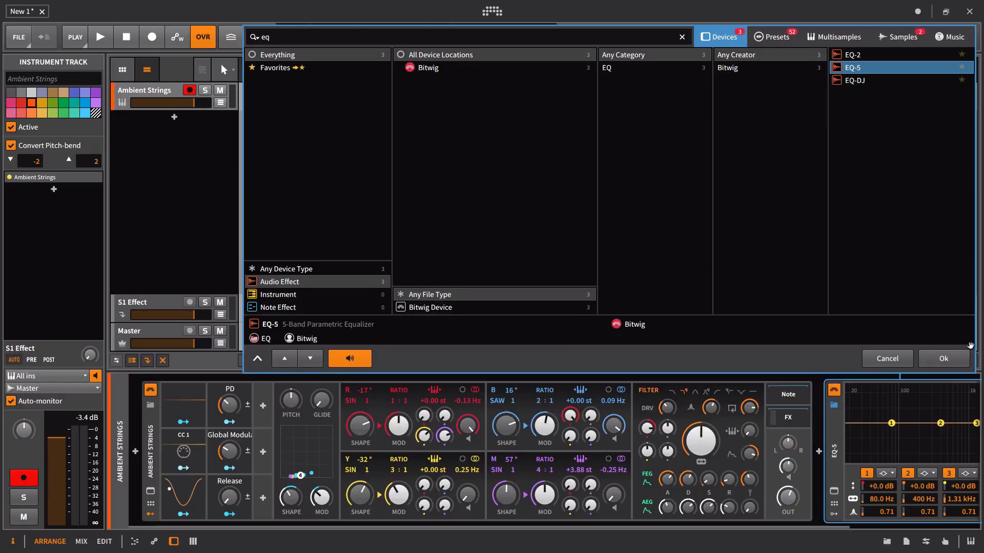
{"action": "left_click", "coordinate": [962, 359]}
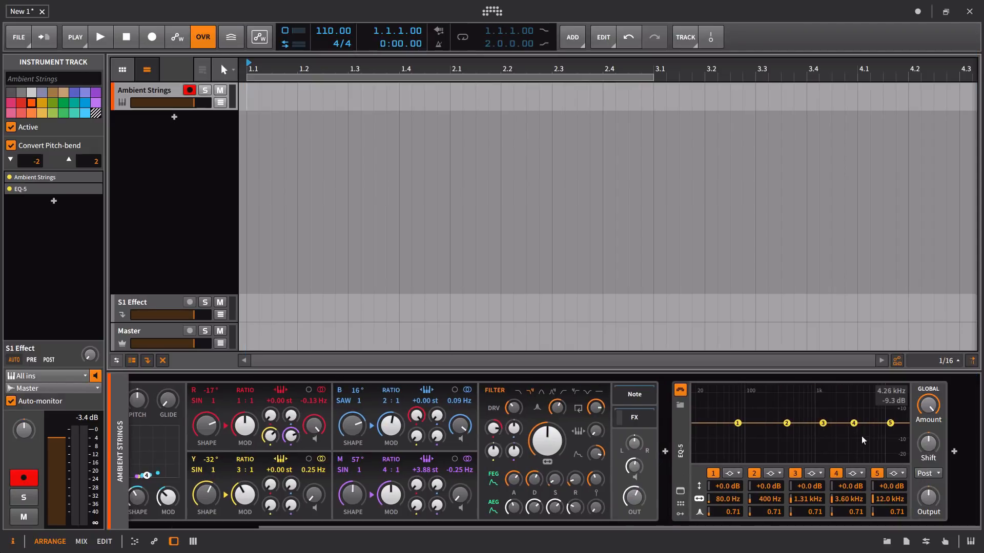
Try an EQ-2 in the device chain, and go back to a single EQ-5 after Ambient Strings.
{"action": "left_click", "coordinate": [954, 452]}
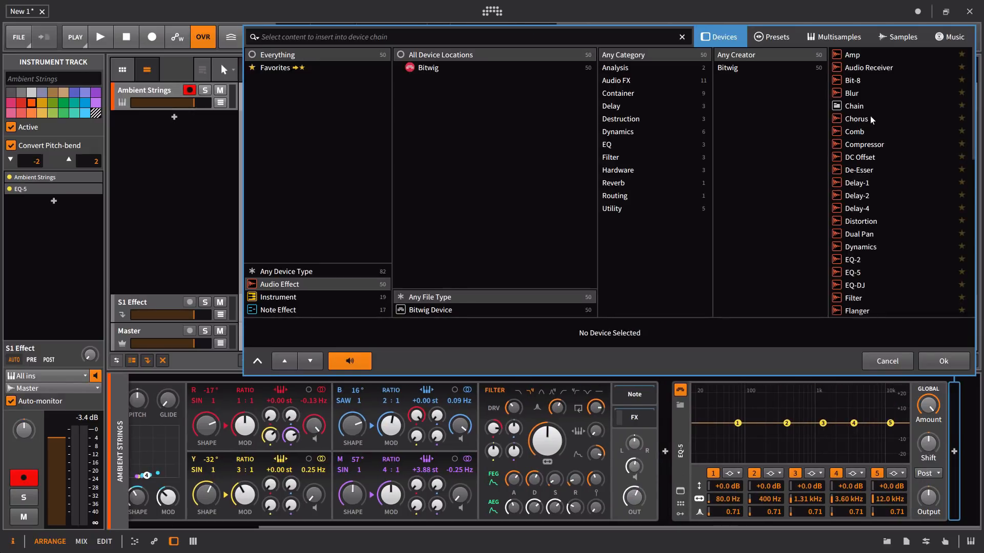
{"action": "type", "text": "eq"}
{"action": "left_click", "coordinate": [872, 56]}
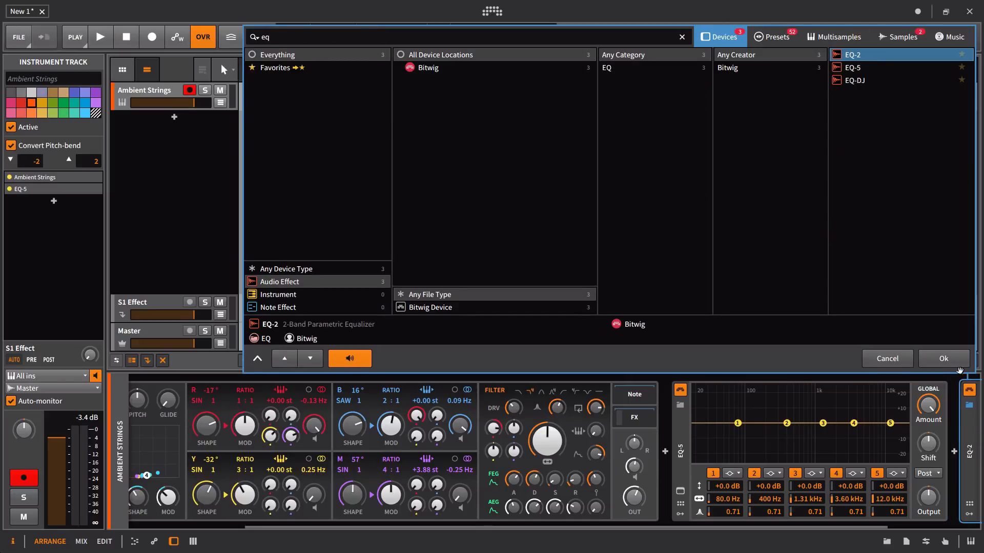
{"action": "left_click", "coordinate": [972, 424]}
{"action": "key", "text": "Delete"}
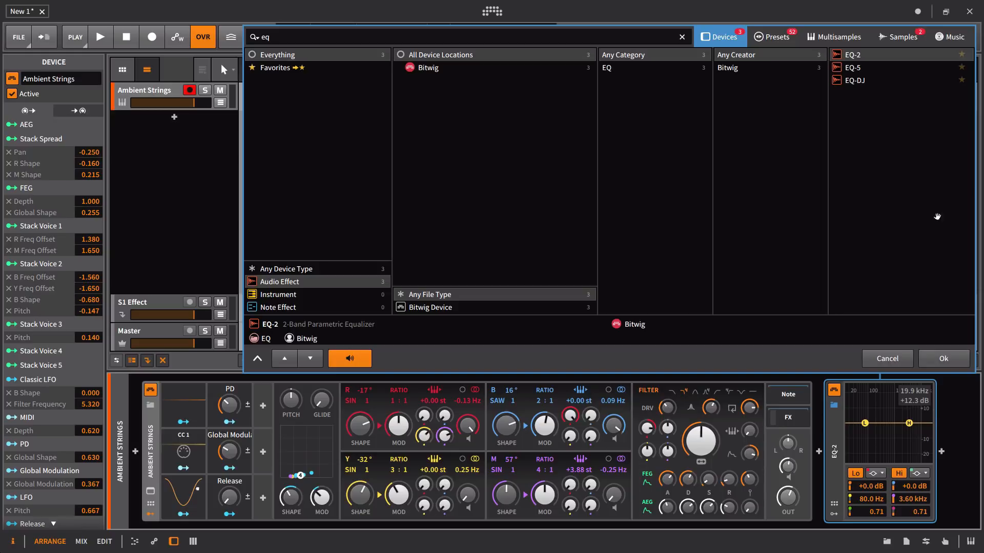
{"action": "left_click", "coordinate": [883, 67]}
{"action": "left_click", "coordinate": [943, 358]}
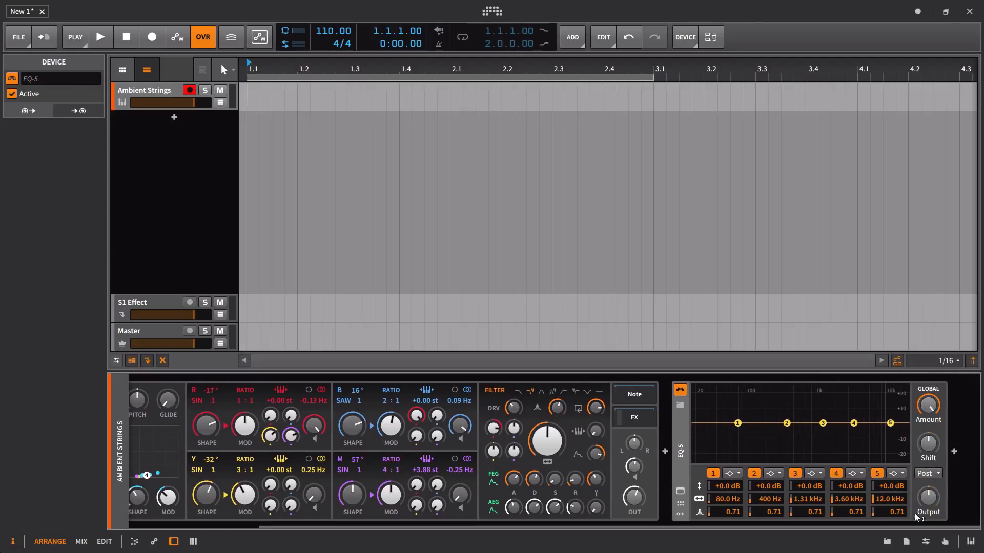
Open EQ-5's expanded view and boost band 3 to +8.1 dB at 1.05 kHz with a Q of 5.99.
{"action": "left_click", "coordinate": [680, 490]}
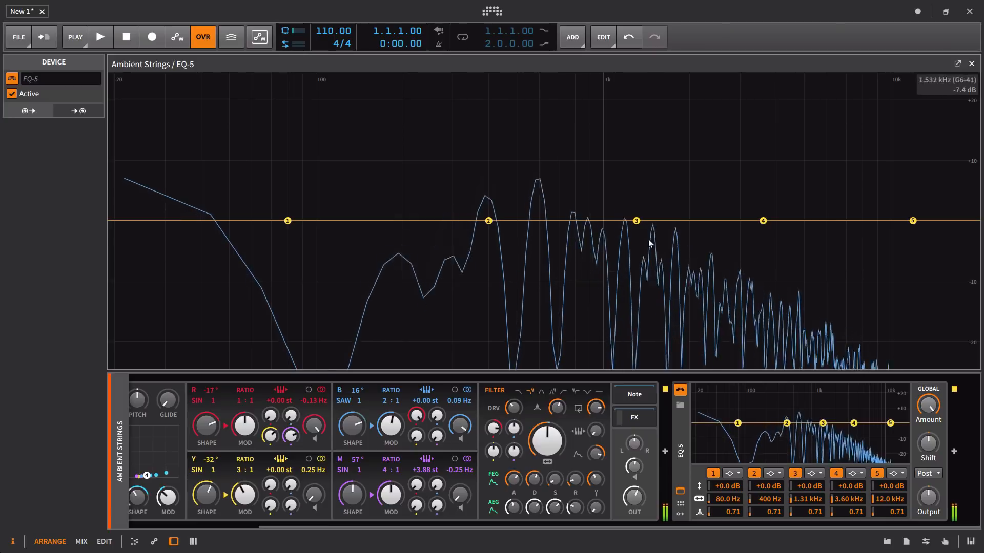
{"action": "left_click_drag", "start_coordinate": [636, 221], "coordinate": [610, 177]}
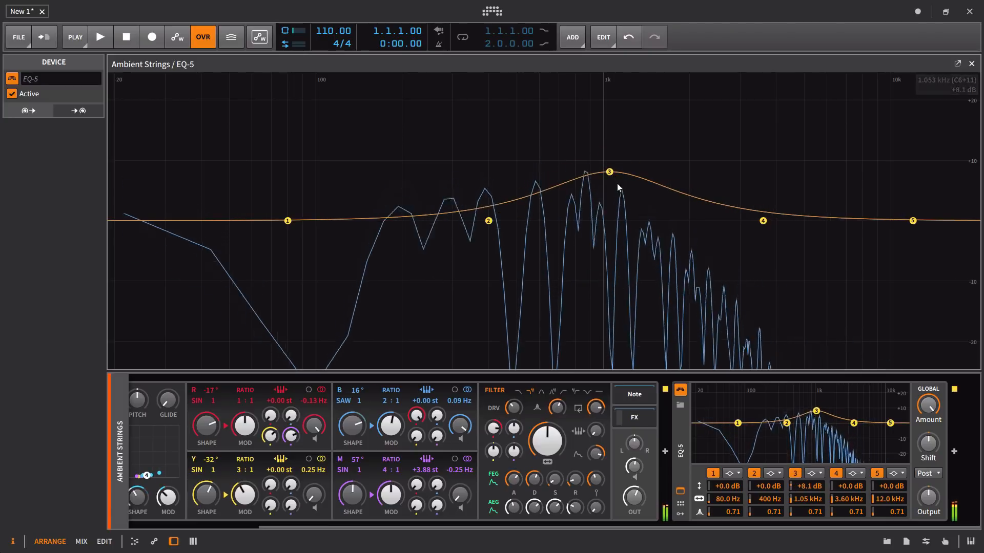
{"action": "scroll", "coordinate": [611, 174], "scroll_direction": "up", "scroll_amount": 3}
{"action": "scroll", "coordinate": [611, 174], "scroll_direction": "up", "scroll_amount": 7}
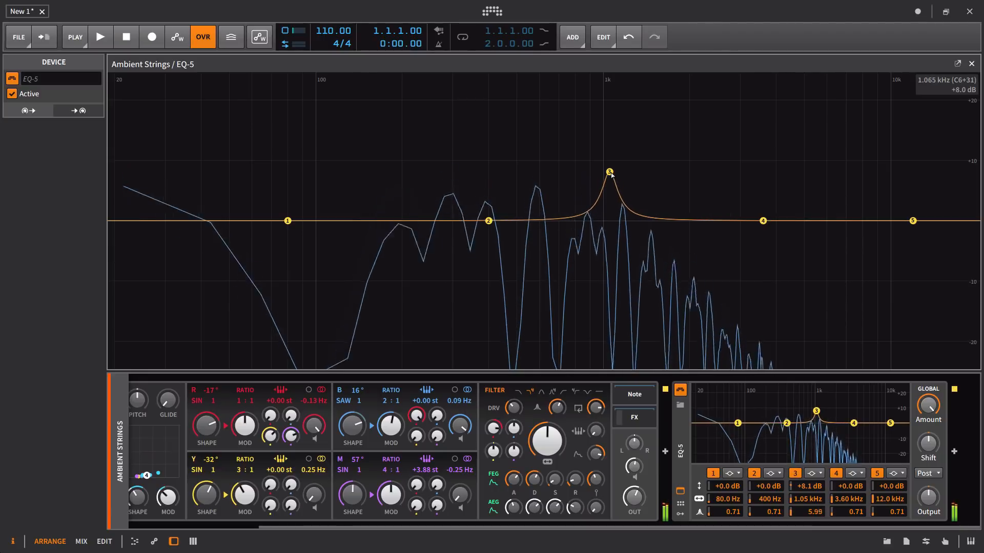
Narrow EQ-5's band 3 to a Q of 7.63, move it to 932 Hz and cut it to -10.6 dB.
{"action": "scroll", "coordinate": [611, 175], "scroll_direction": "down", "scroll_amount": 3}
{"action": "scroll", "coordinate": [611, 175], "scroll_direction": "up", "scroll_amount": 7}
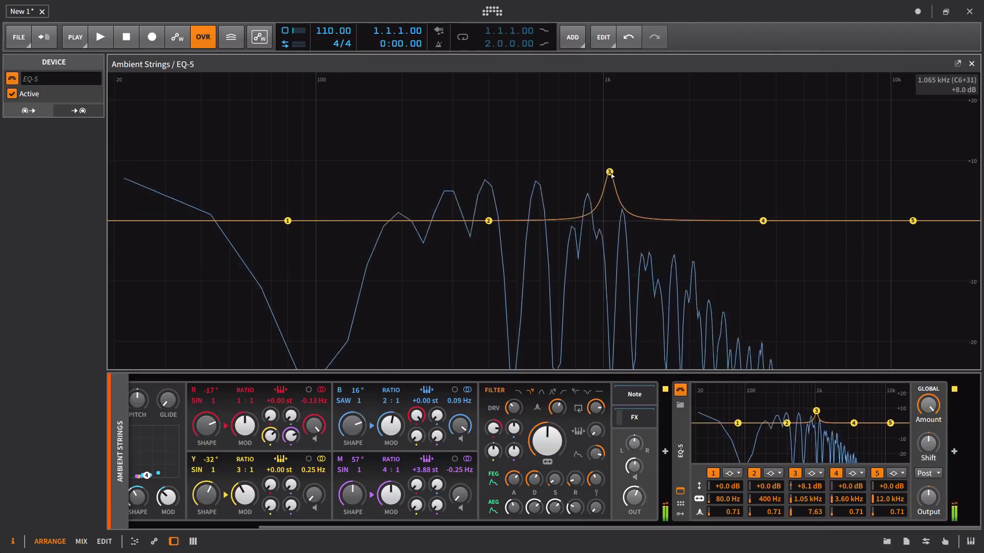
{"action": "left_click_drag", "start_coordinate": [611, 174], "coordinate": [607, 106]}
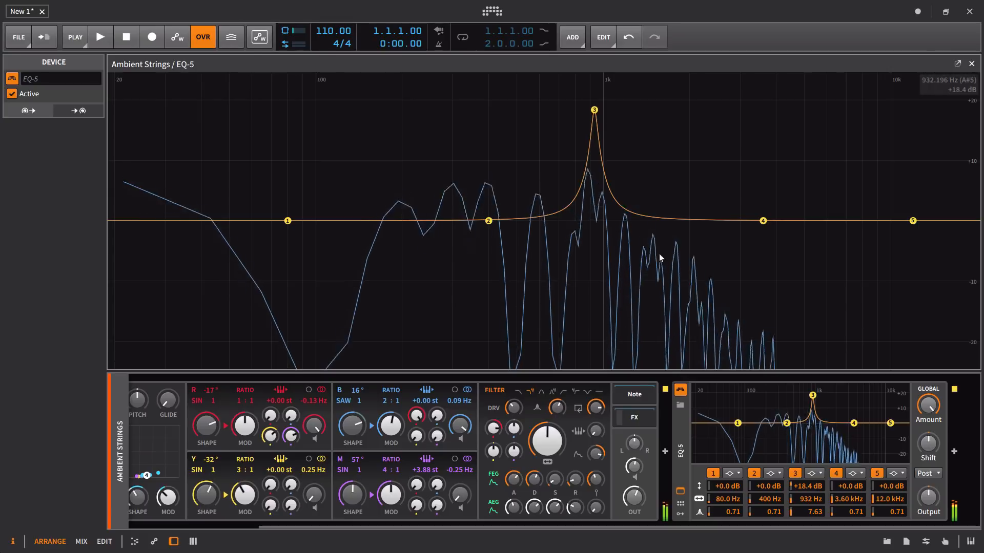
{"action": "left_click_drag", "start_coordinate": [808, 486], "coordinate": [807, 552]}
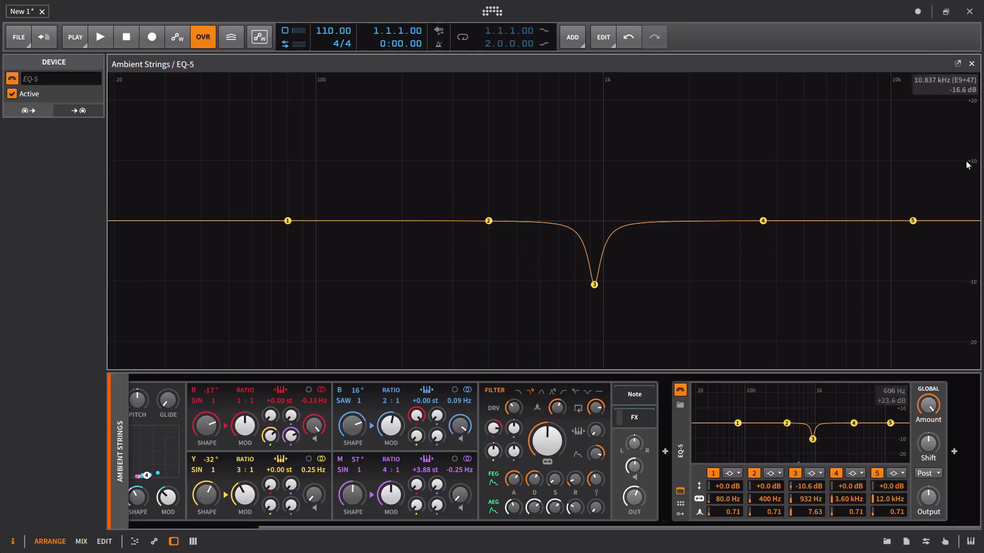
Detach the EQ-5 view into a smaller floating window and change the filter type of band 5.
{"action": "left_click", "coordinate": [957, 63]}
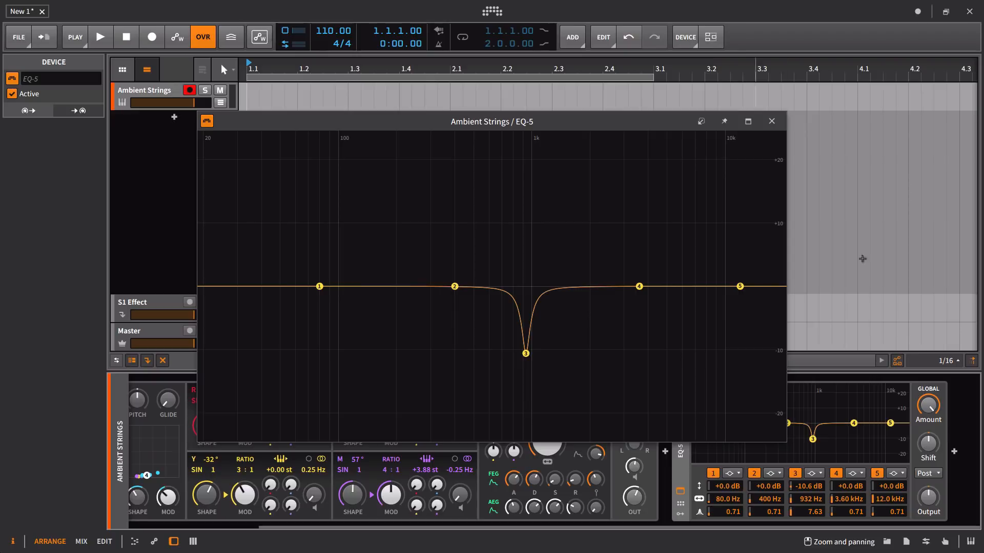
{"action": "left_click_drag", "start_coordinate": [786, 441], "coordinate": [724, 378]}
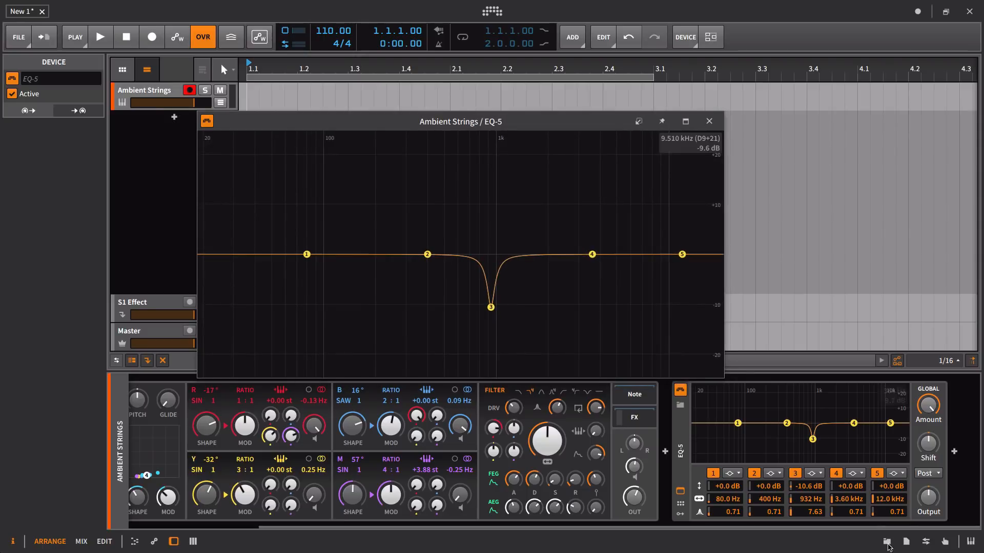
{"action": "left_click", "coordinate": [896, 473]}
{"action": "left_click", "coordinate": [908, 521]}
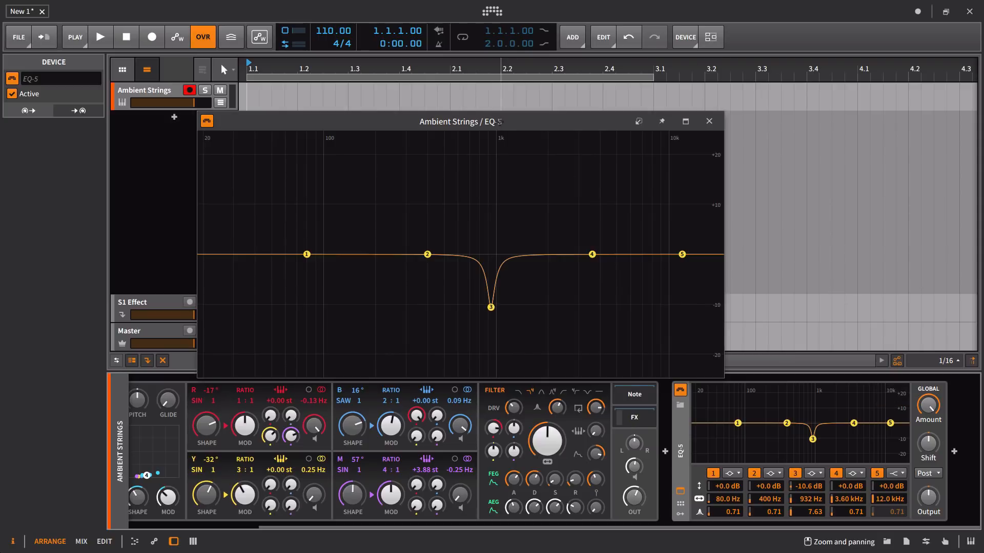
Reposition the floating EQ-5 window and adjust band 3 to 1.17 kHz and +1.2 dB with a Q of 15.32.
{"action": "left_click_drag", "start_coordinate": [514, 122], "coordinate": [466, 66]}
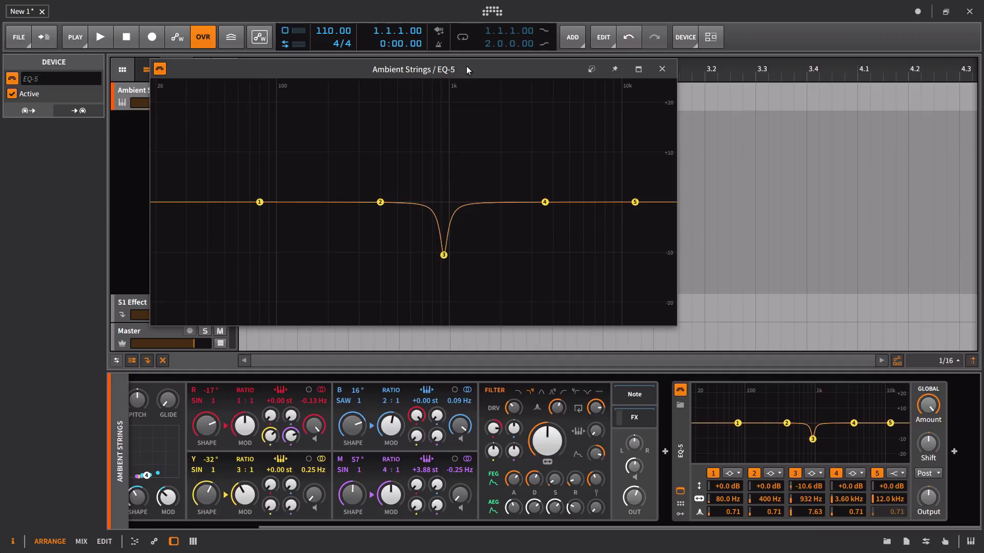
{"action": "left_click", "coordinate": [811, 441]}
{"action": "mouse_move", "coordinate": [812, 441]}
{"action": "left_mouse_down"}
{"action": "mouse_move", "coordinate": [797, 441]}
{"action": "mouse_move", "coordinate": [828, 444]}
{"action": "left_mouse_up"}
{"action": "left_click_drag", "start_coordinate": [486, 265], "coordinate": [459, 194]}
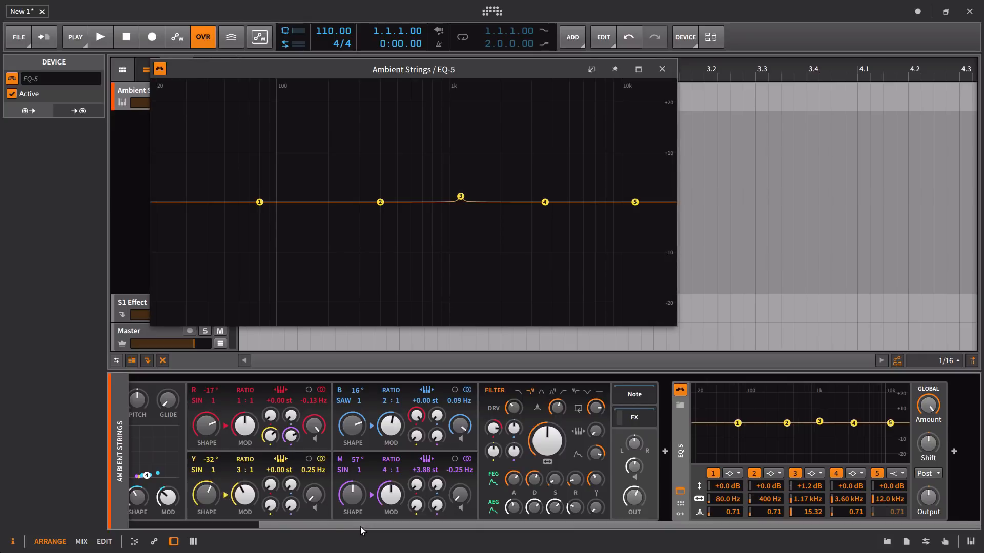
{"action": "left_click_drag", "start_coordinate": [365, 530], "coordinate": [234, 528]}
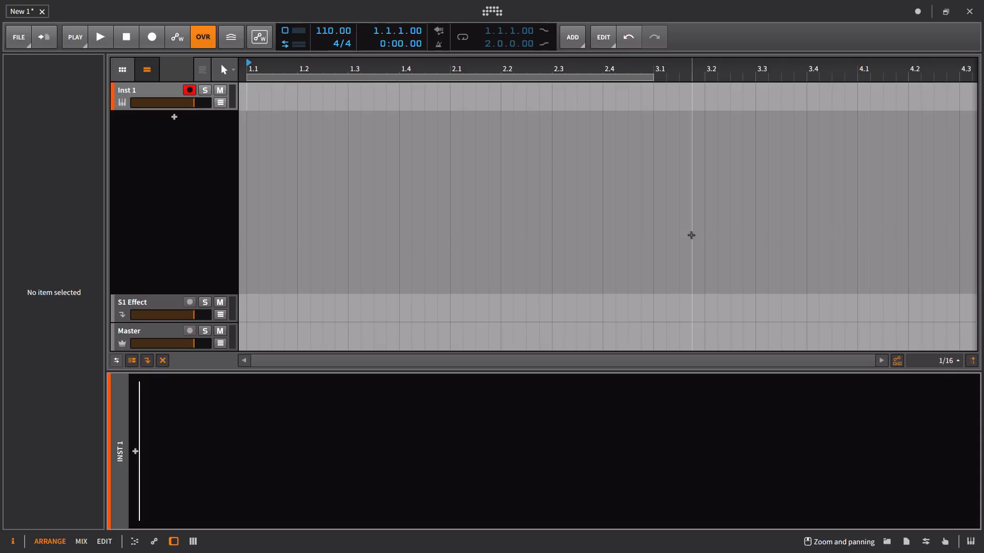
Search the device browser for "instrument" and add an Instrument Selector to the empty Inst 1 track.
{"action": "left_click", "coordinate": [887, 541]}
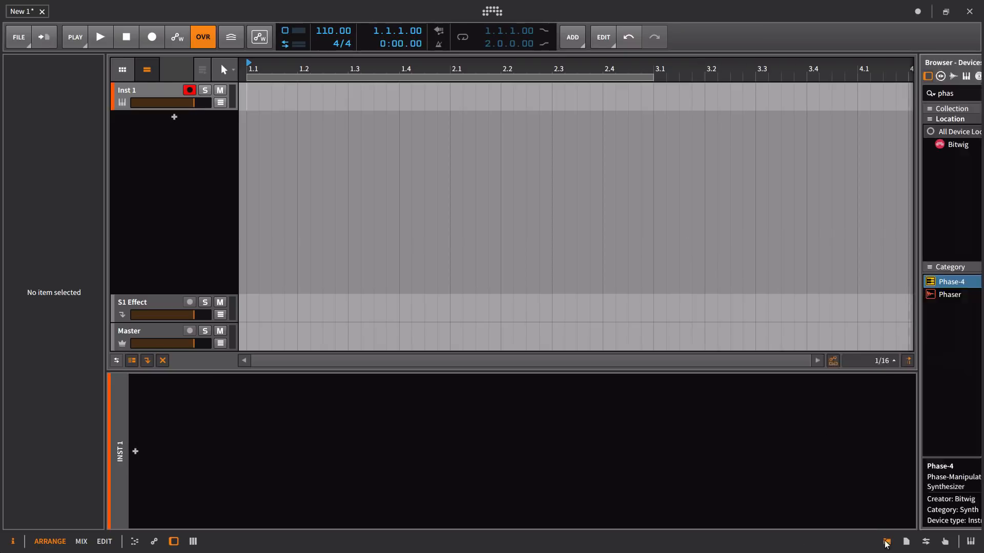
{"action": "left_click", "coordinate": [873, 147]}
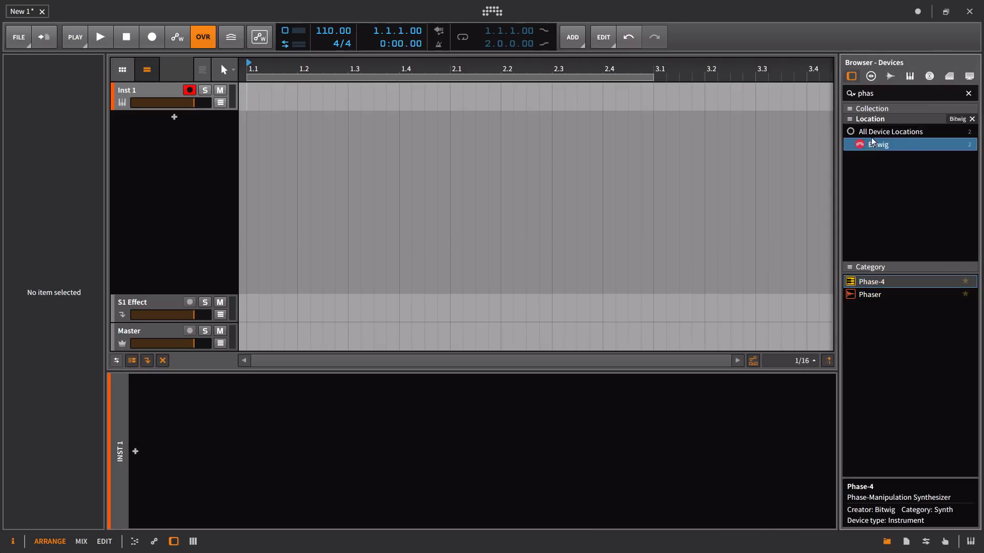
{"action": "left_click", "coordinate": [873, 94]}
{"action": "key", "text": "BackSpace"}
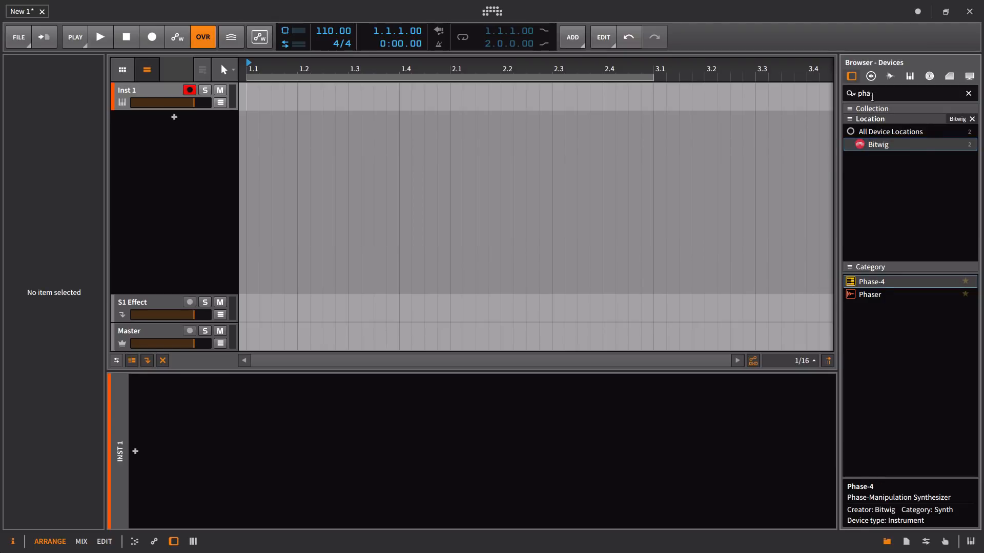
{"action": "type", "text": "instrum"}
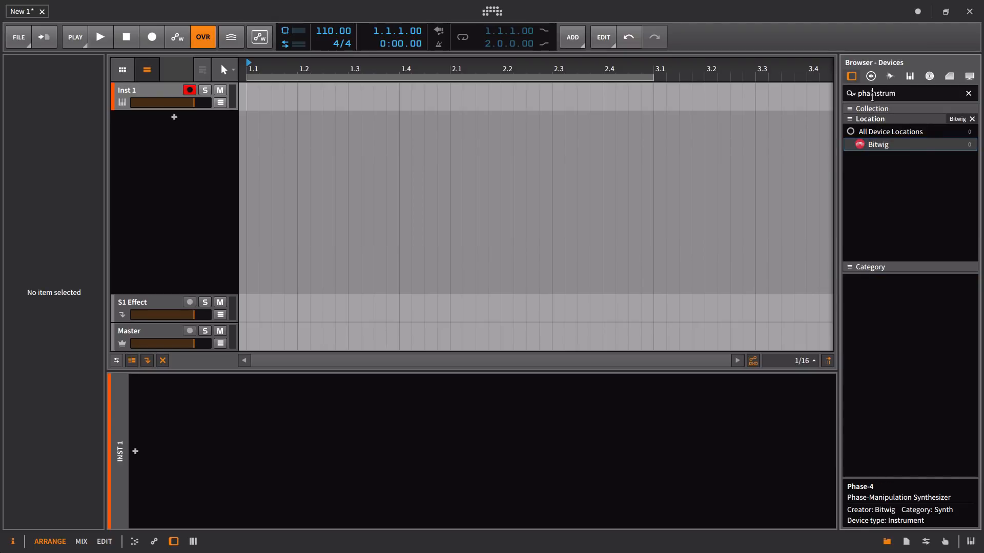
{"action": "double_click", "coordinate": [872, 94]}
{"action": "key", "text": "BackSpace"}
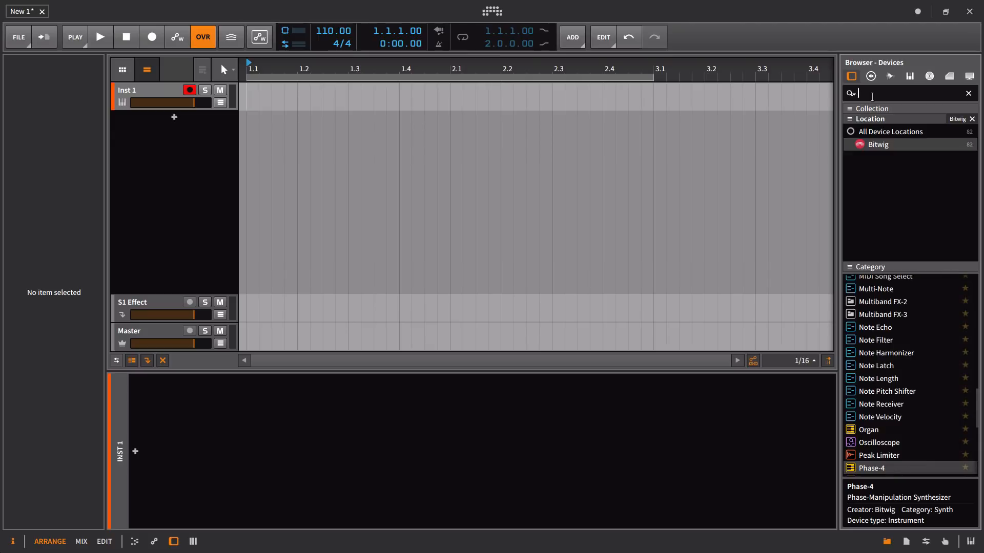
{"action": "type", "text": "instrument"}
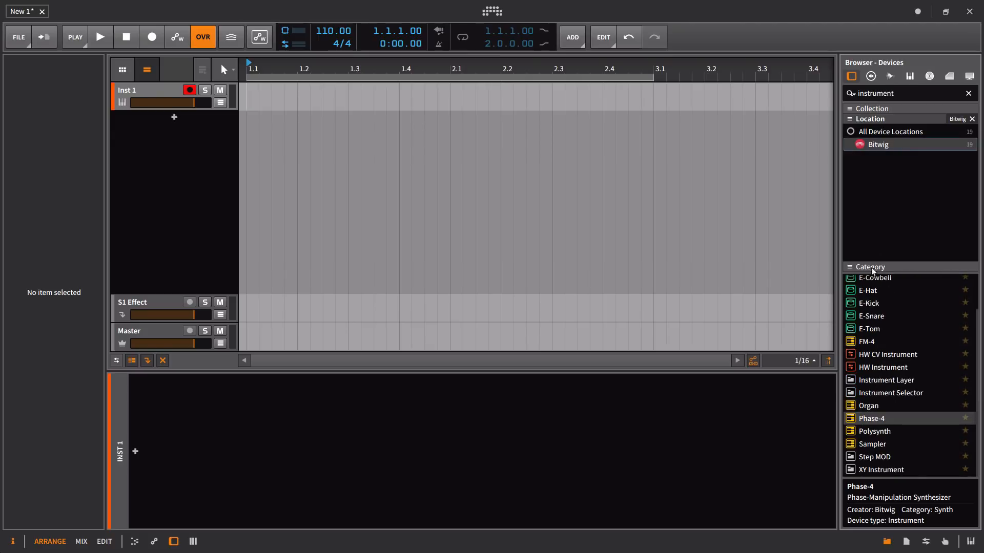
{"action": "left_click_drag", "start_coordinate": [861, 395], "coordinate": [689, 108]}
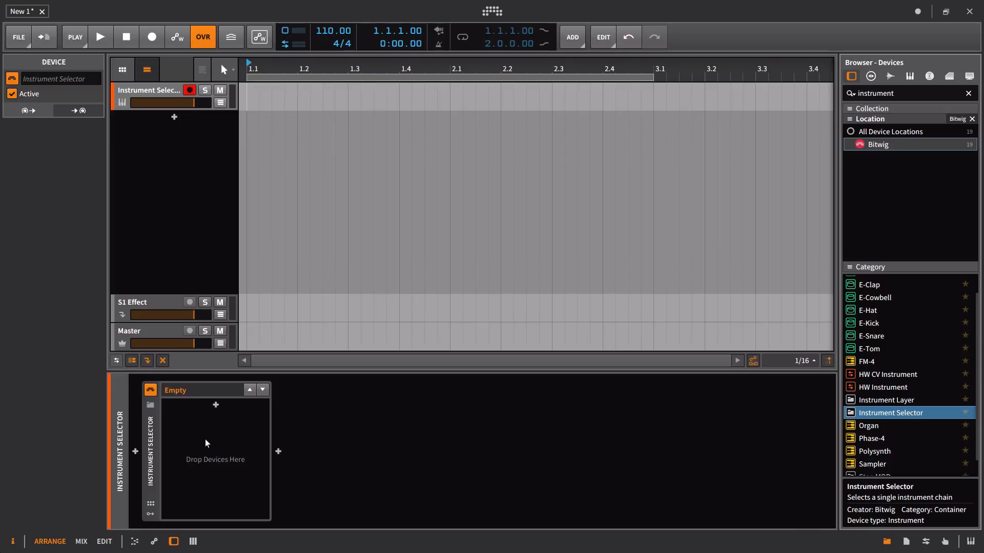
Add a Polysynth layer to the Instrument Selector and load the Khaua Pad preset from the Pad category.
{"action": "left_click", "coordinate": [216, 405]}
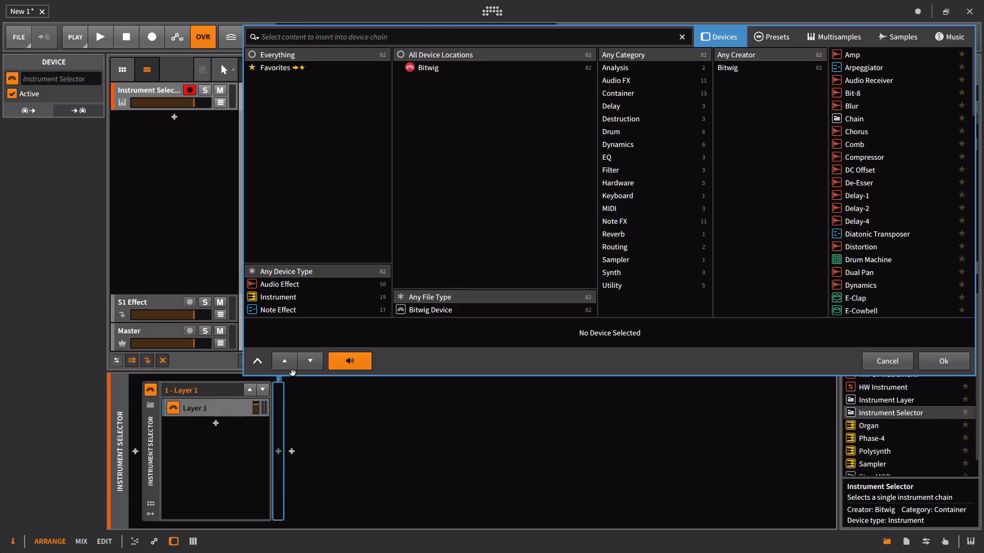
{"action": "type", "text": "polys"}
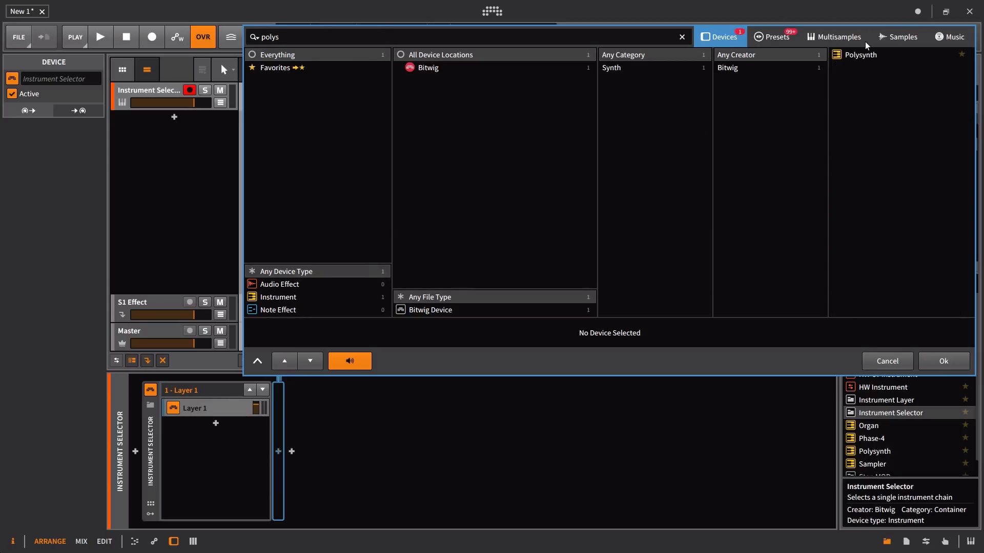
{"action": "left_click", "coordinate": [843, 54]}
{"action": "left_click", "coordinate": [770, 40]}
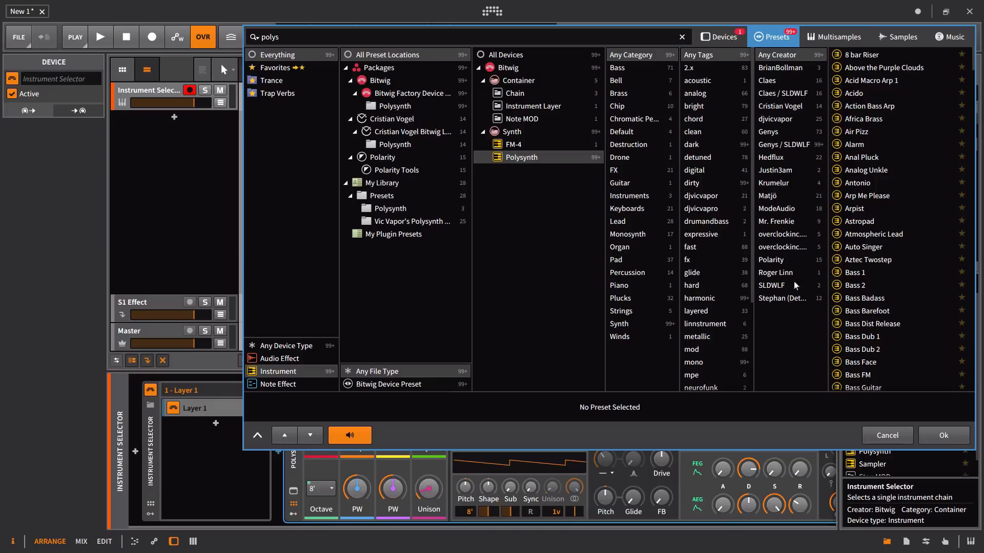
{"action": "scroll", "coordinate": [722, 240], "scroll_direction": "down", "scroll_amount": 3}
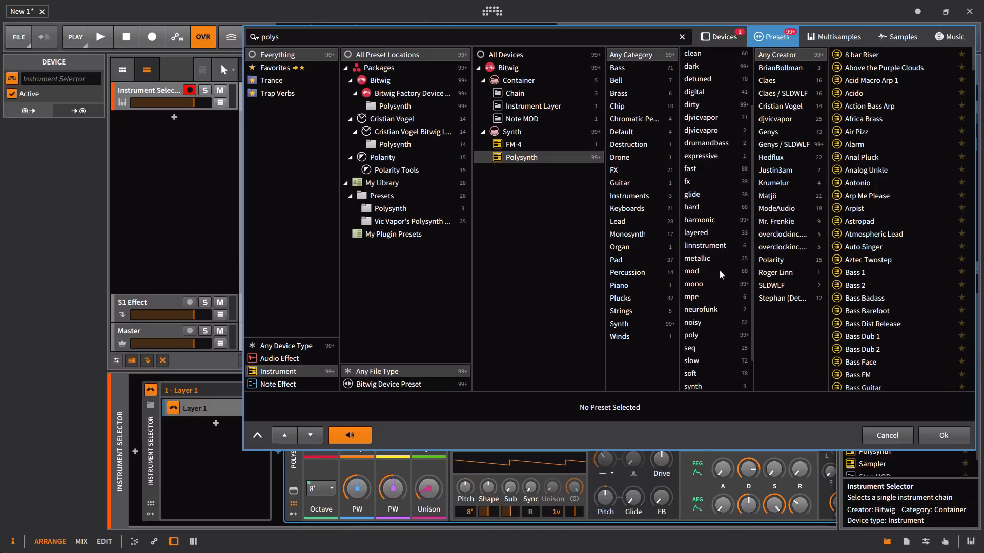
{"action": "scroll", "coordinate": [717, 242], "scroll_direction": "down", "scroll_amount": 2}
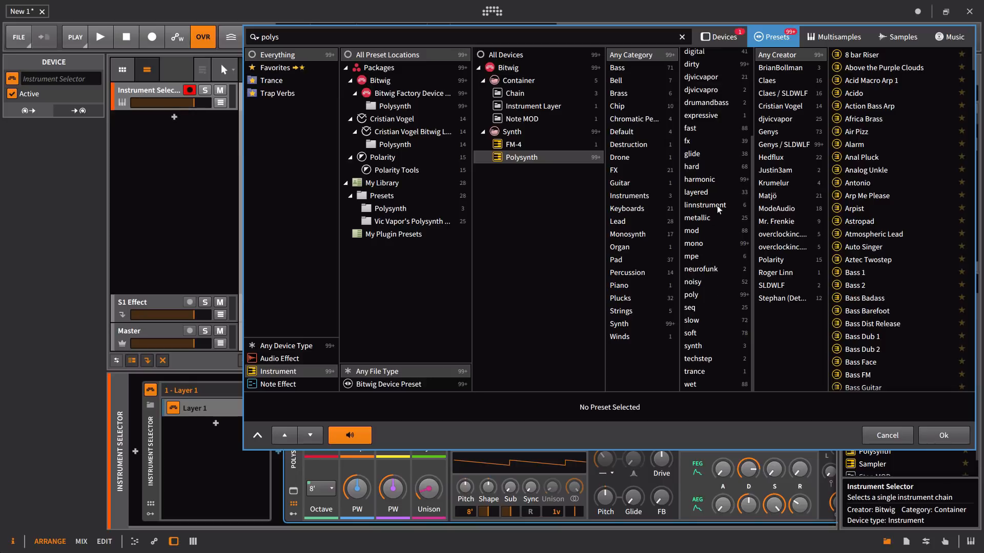
{"action": "left_click", "coordinate": [649, 262]}
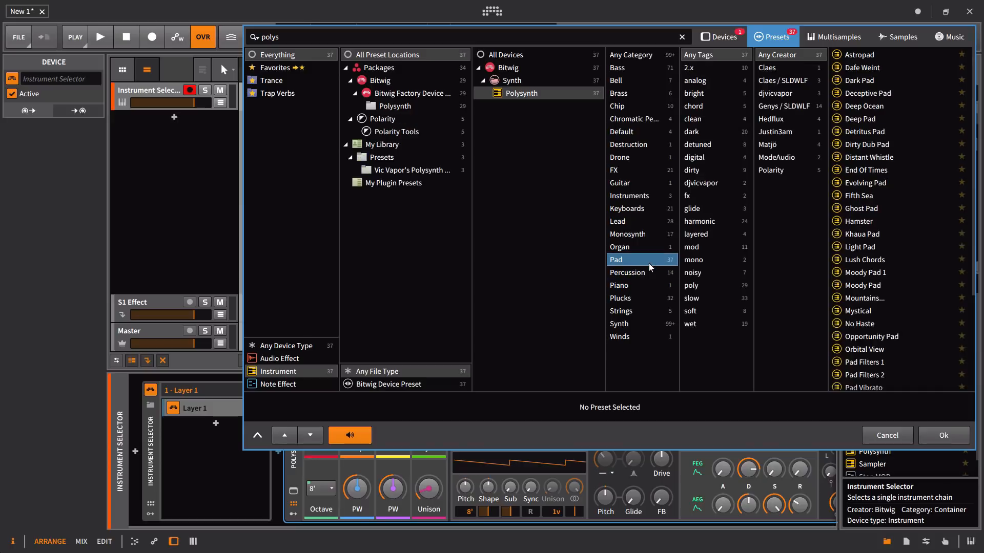
{"action": "left_click", "coordinate": [857, 235]}
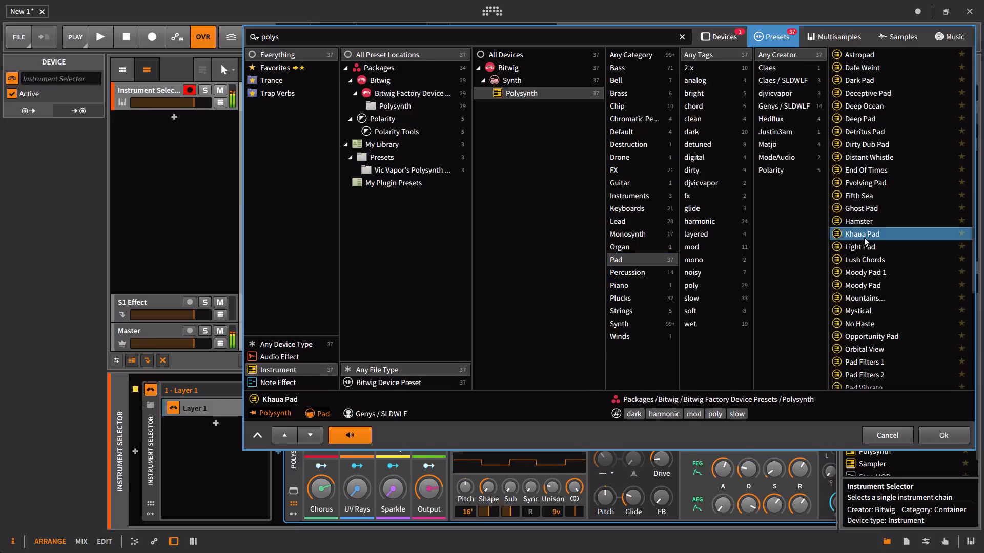
{"action": "left_click", "coordinate": [942, 435]}
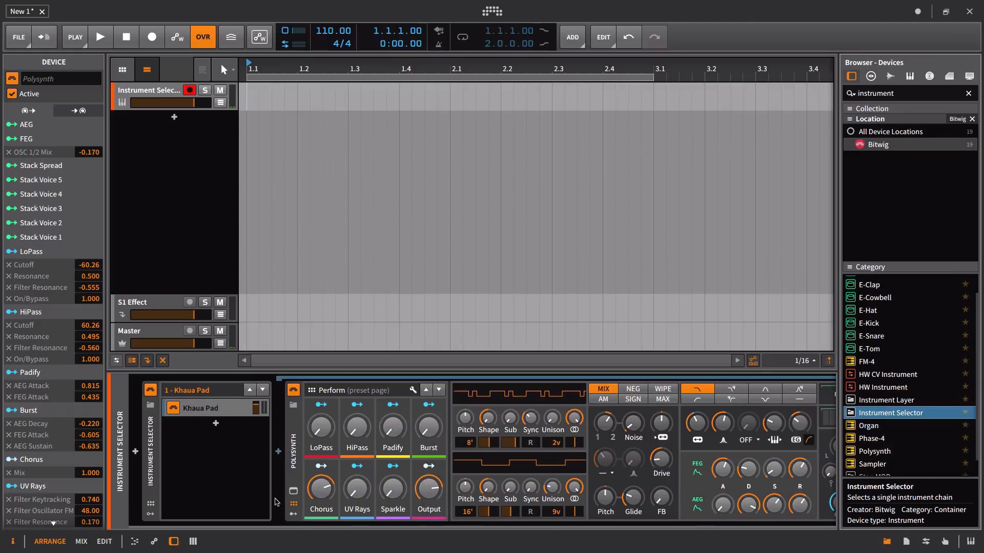
Add a Phase-4 as second layer of the Instrument Selector, preview its Golden Gate pad preset and activate Layer 2.
{"action": "left_click", "coordinate": [216, 423]}
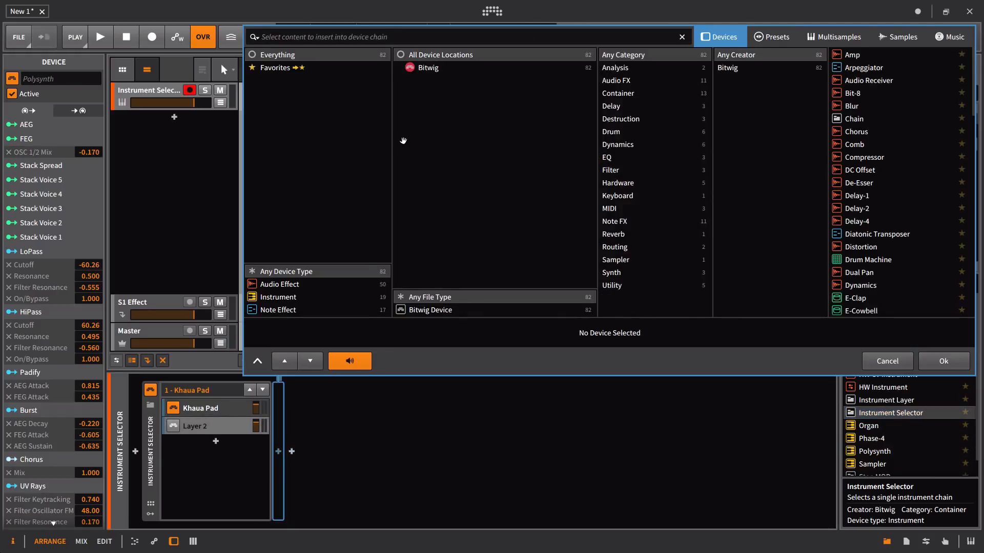
{"action": "type", "text": "phase"}
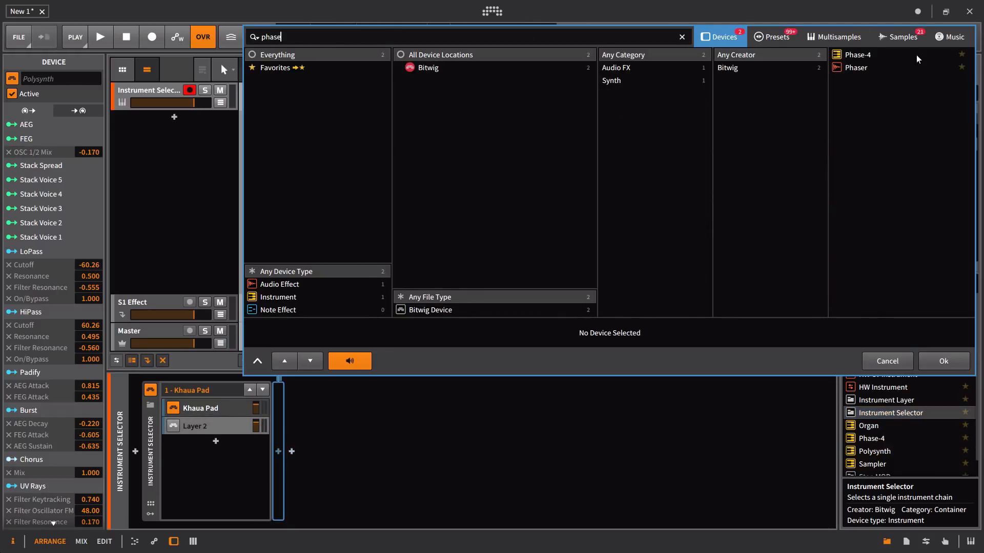
{"action": "left_click", "coordinate": [917, 58]}
{"action": "left_click", "coordinate": [789, 49]}
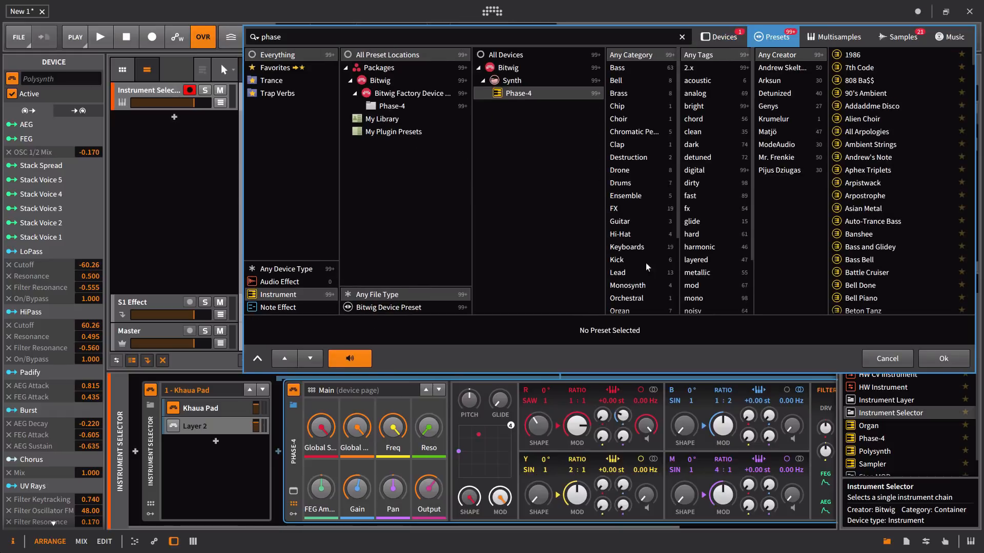
{"action": "scroll", "coordinate": [639, 272], "scroll_direction": "down", "scroll_amount": 3}
{"action": "left_click", "coordinate": [636, 222]}
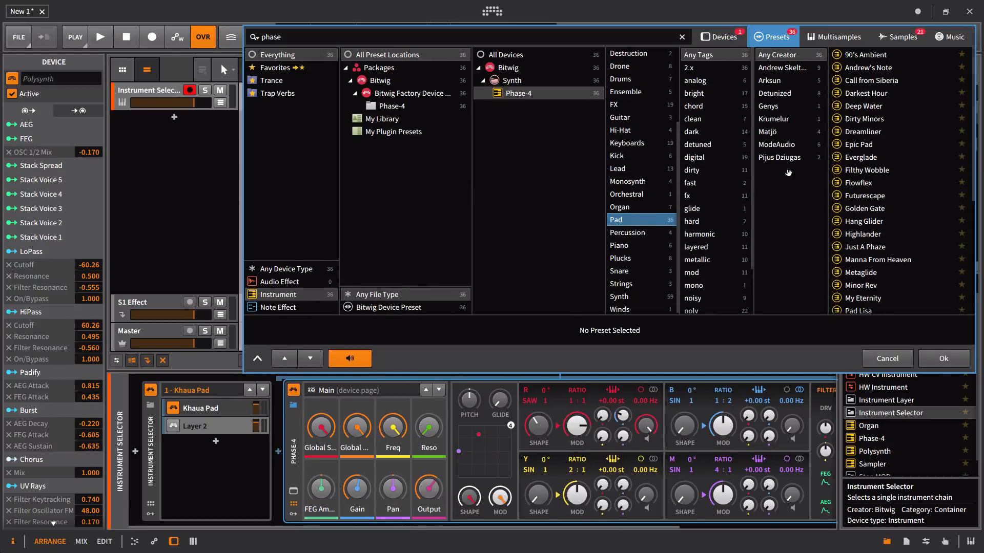
{"action": "left_click", "coordinate": [873, 210]}
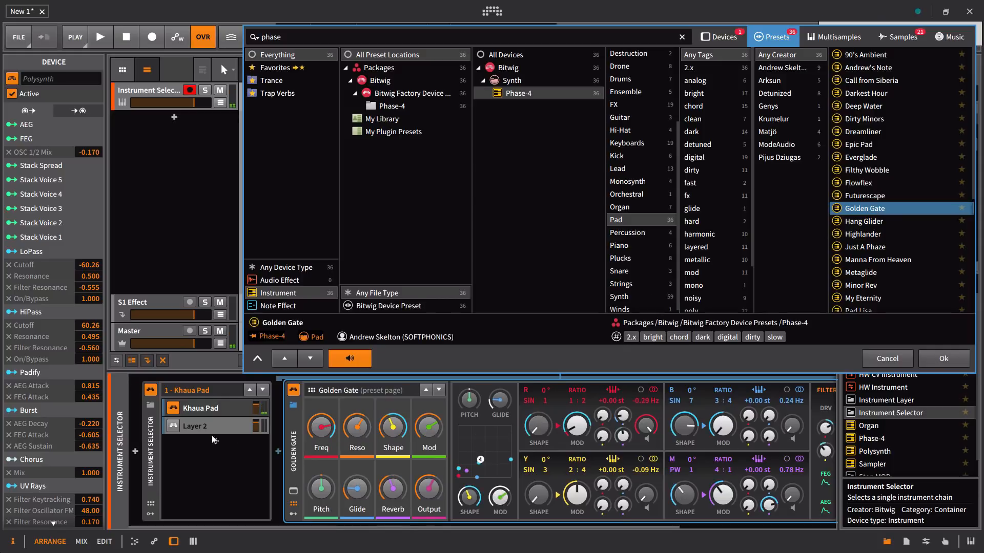
{"action": "left_click", "coordinate": [171, 429]}
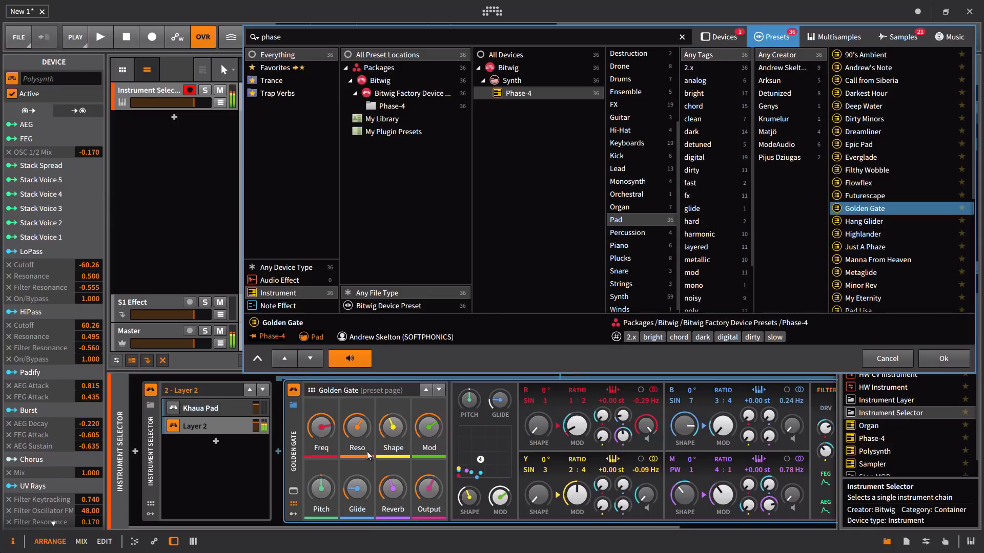
Load the Futurescape preset into the Phase-4 layer instead and hide the device browser.
{"action": "left_click", "coordinate": [865, 199]}
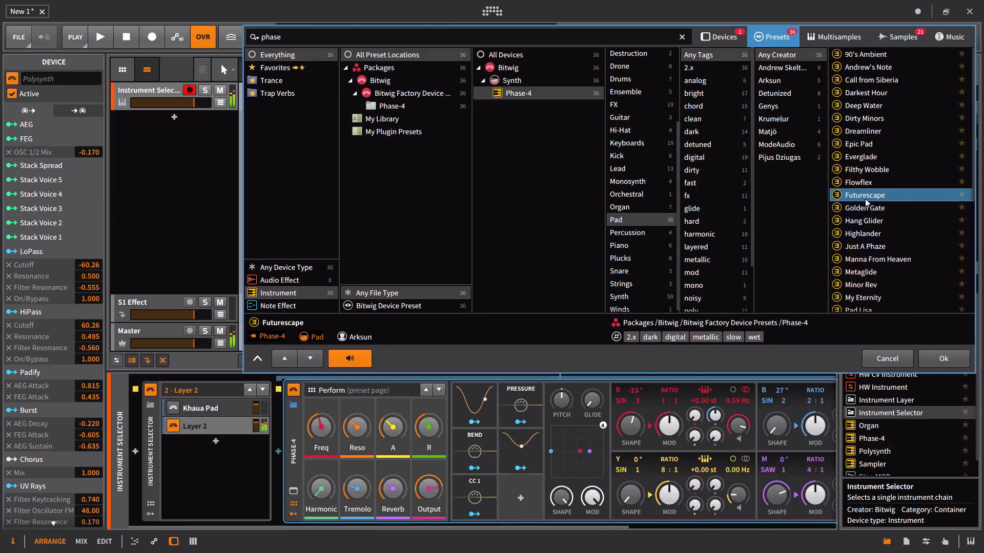
{"action": "left_click_drag", "start_coordinate": [972, 370], "coordinate": [955, 447]}
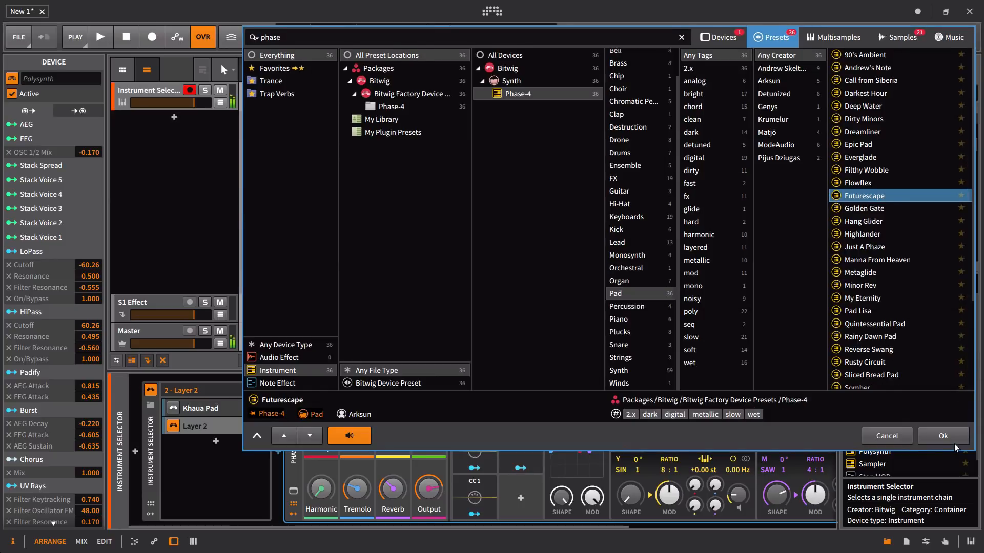
{"action": "left_click", "coordinate": [957, 439]}
{"action": "left_click", "coordinate": [889, 546]}
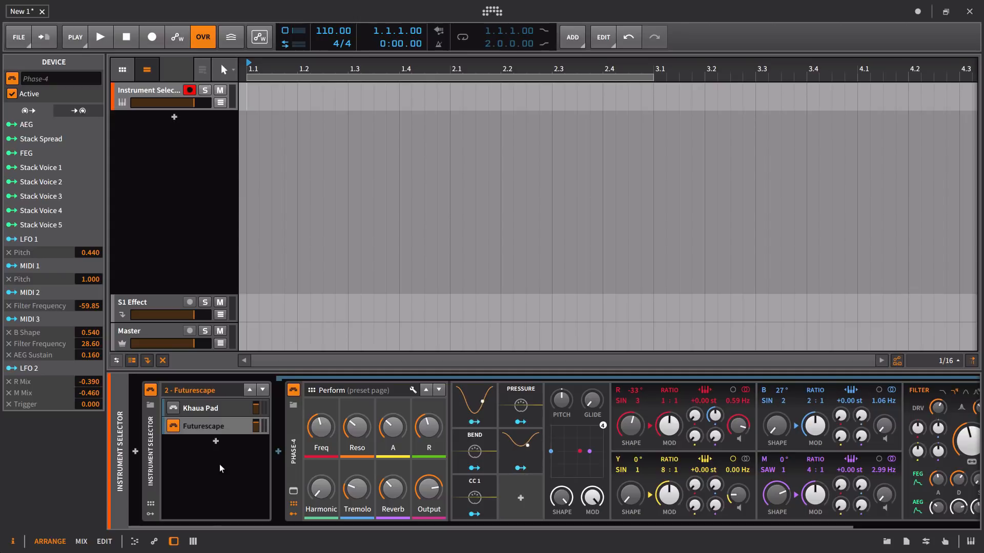
Switch the Instrument Selector's active layer to Khaua Pad and back to Futurescape.
{"action": "left_click", "coordinate": [211, 409]}
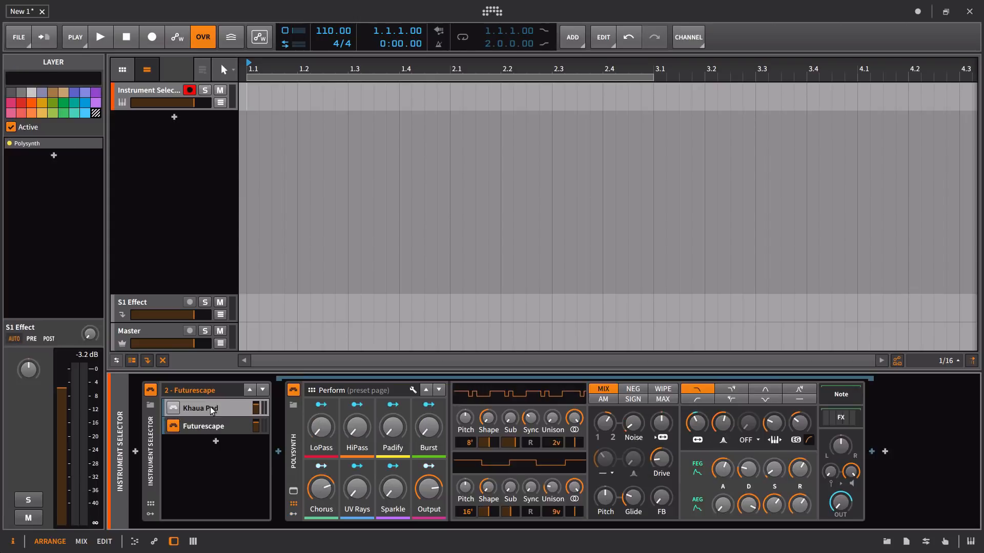
{"action": "left_click", "coordinate": [180, 408]}
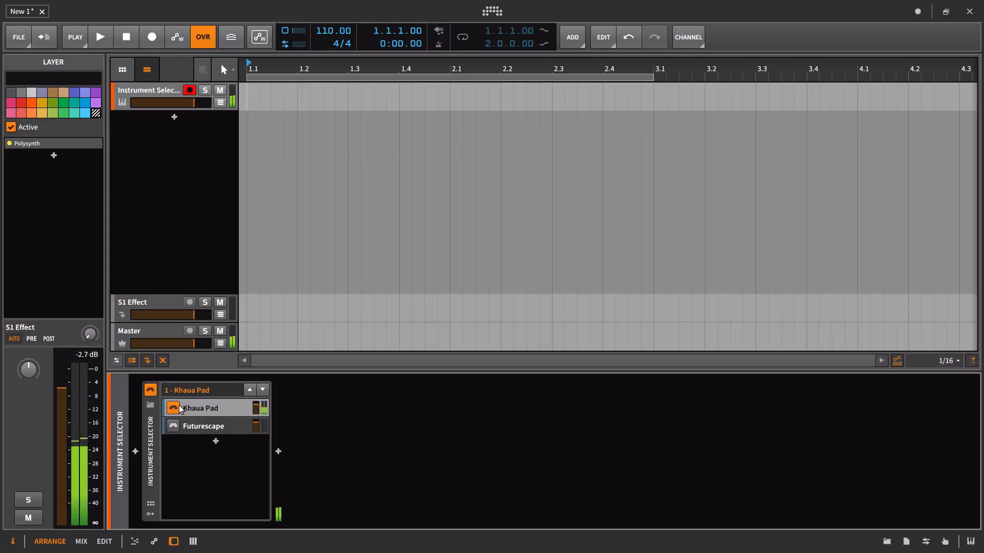
{"action": "left_click", "coordinate": [169, 426]}
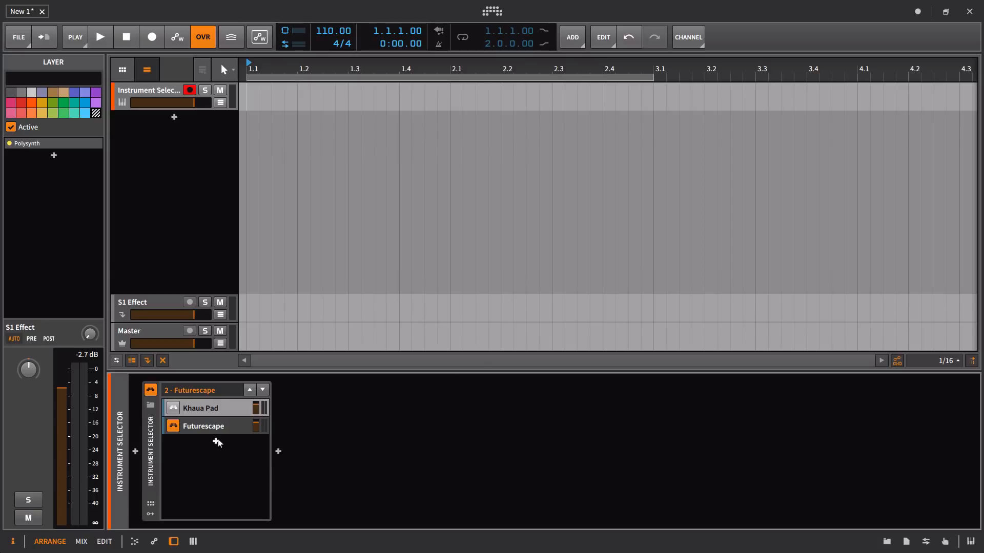
{"action": "right_click", "coordinate": [150, 456]}
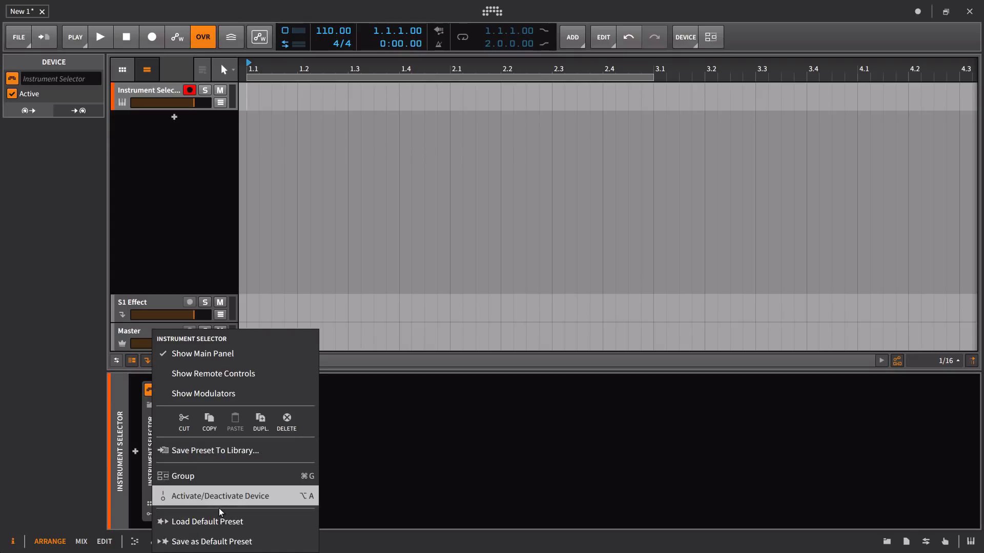
{"action": "left_click", "coordinate": [480, 433]}
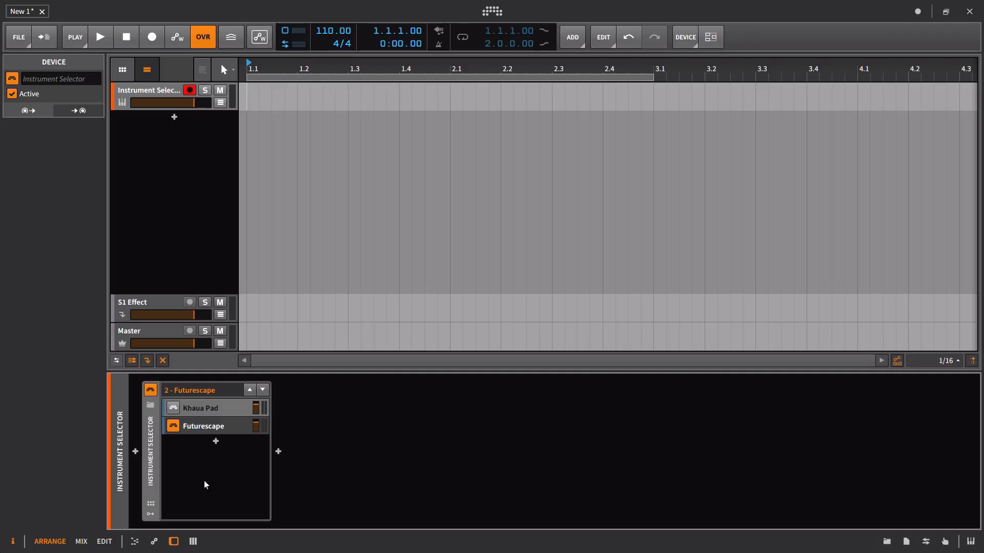
{"action": "left_click", "coordinate": [189, 426]}
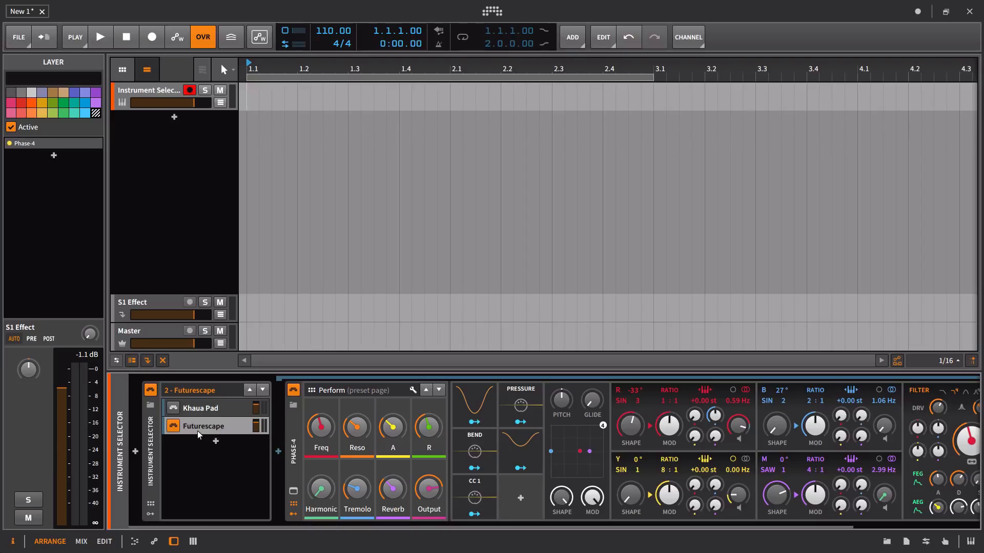
{"action": "left_click", "coordinate": [152, 91]}
{"action": "key", "text": "alt+a"}
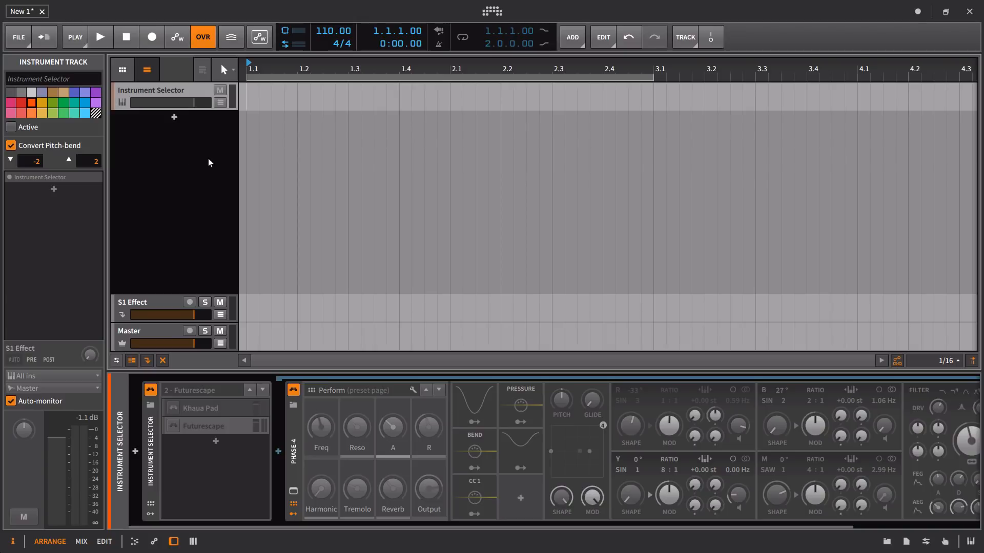
{"action": "left_click", "coordinate": [209, 433]}
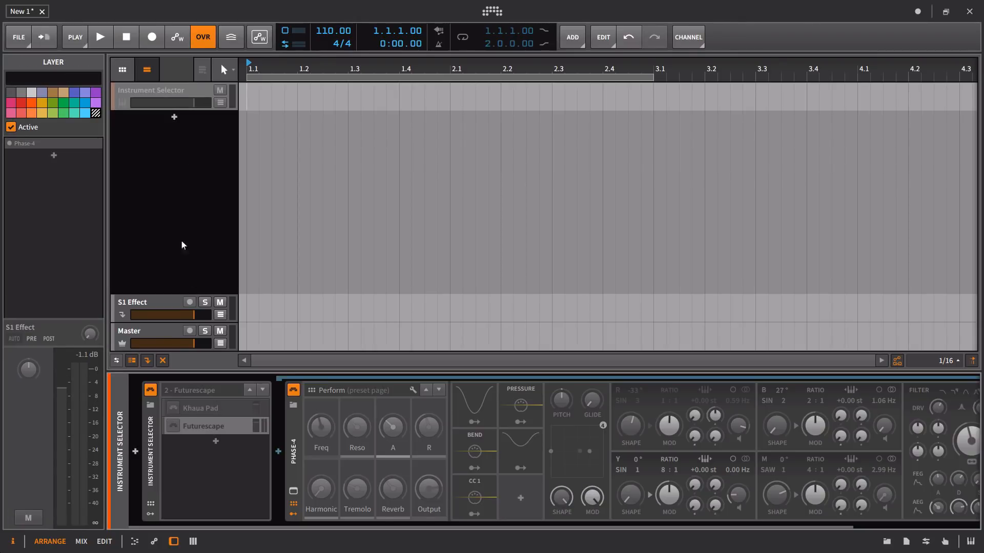
{"action": "right_click", "coordinate": [168, 186]}
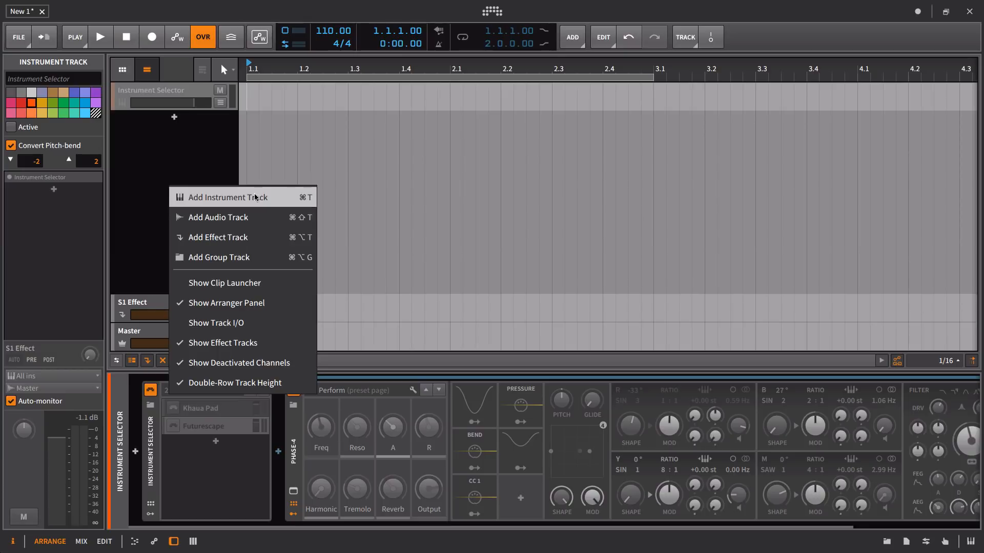
{"action": "left_click", "coordinate": [183, 145]}
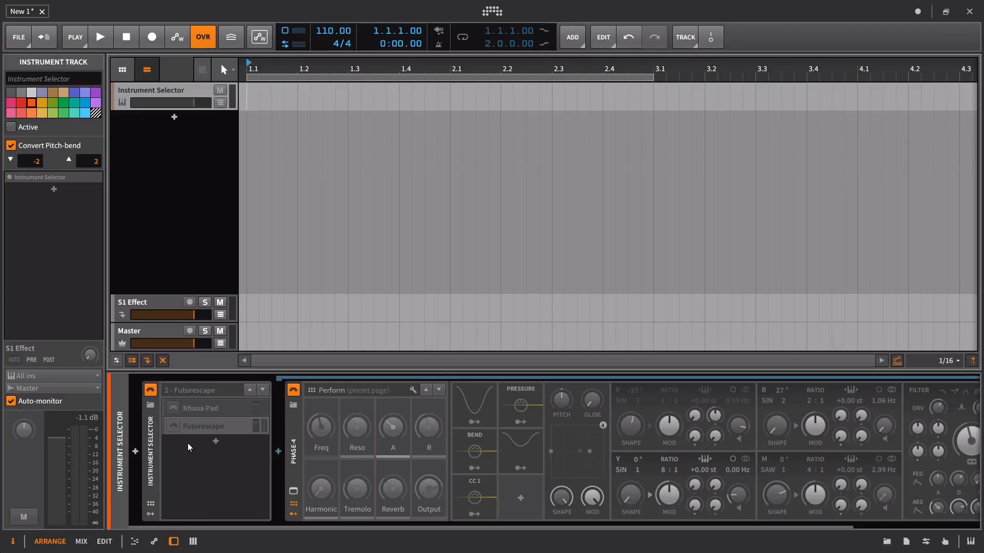
{"action": "scroll", "coordinate": [188, 443], "scroll_direction": "down", "scroll_amount": 3}
{"action": "scroll", "coordinate": [186, 459], "scroll_direction": "up", "scroll_amount": 3}
Show the Instrument Selector's modulator slots and look through the nested Phase-4 device.
{"action": "left_click", "coordinate": [150, 515]}
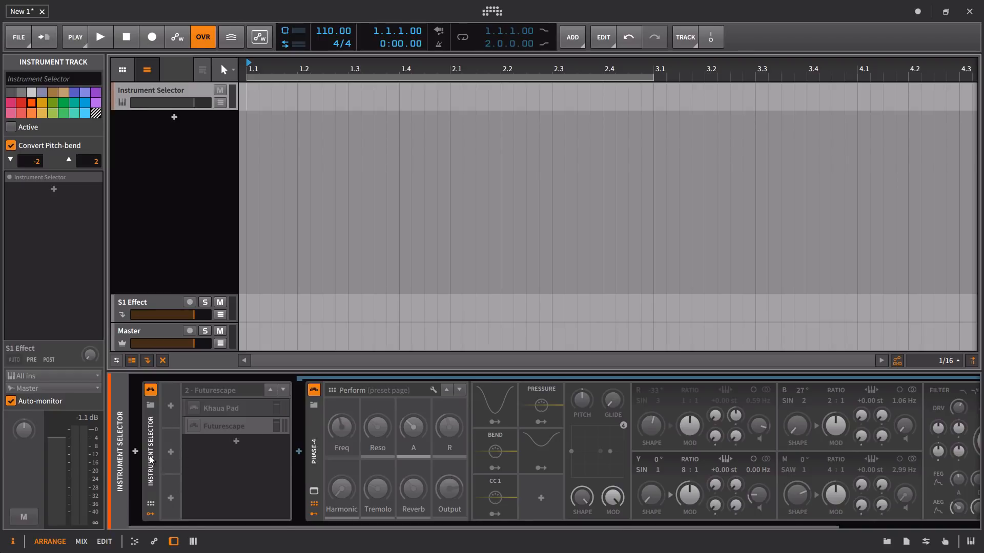
{"action": "left_click", "coordinate": [249, 493]}
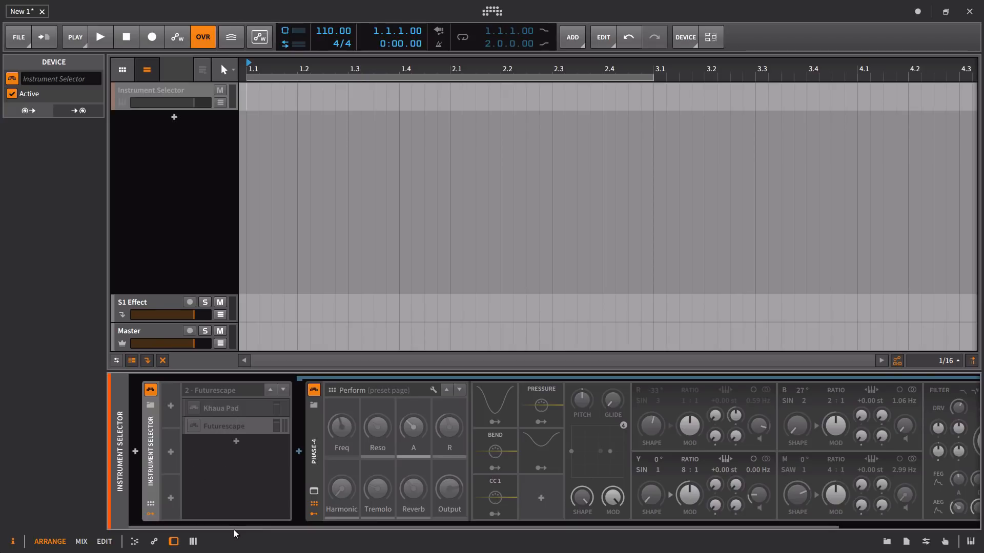
{"action": "scroll", "coordinate": [736, 422], "scroll_direction": "right", "scroll_amount": 4}
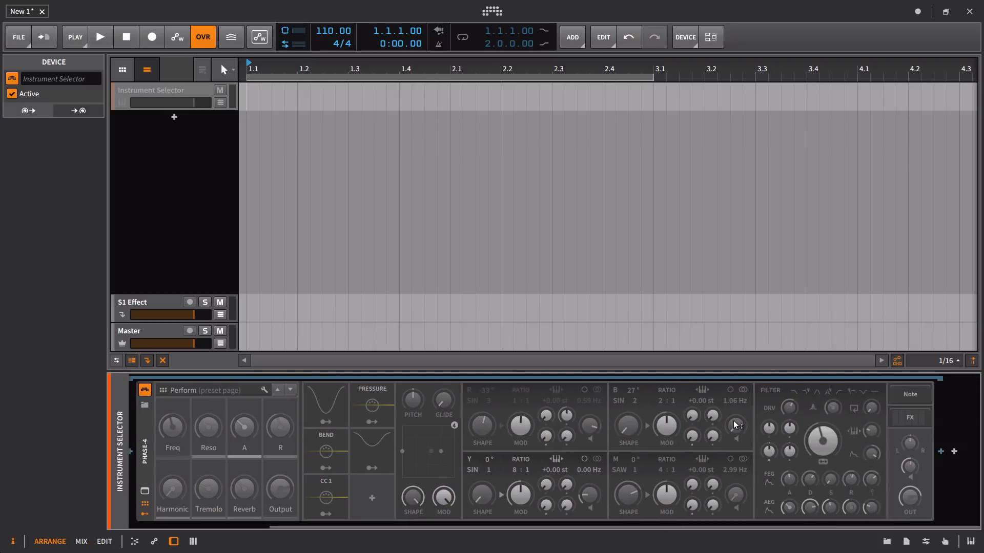
{"action": "scroll", "coordinate": [715, 435], "scroll_direction": "left", "scroll_amount": 4}
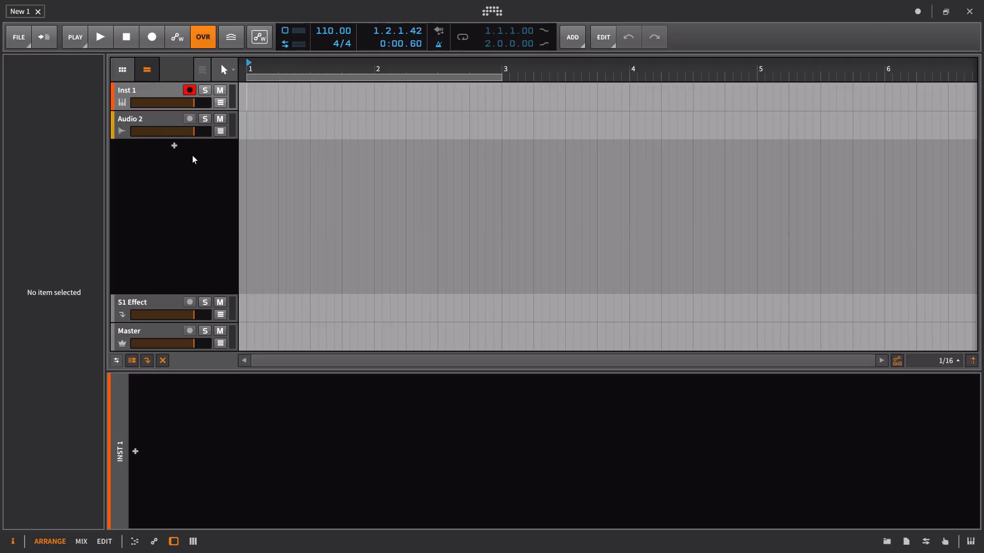
Play and stop the new project's arrangement, and insert a time signature change at bar 5 of the arranger timeline.
{"action": "key", "text": "space"}
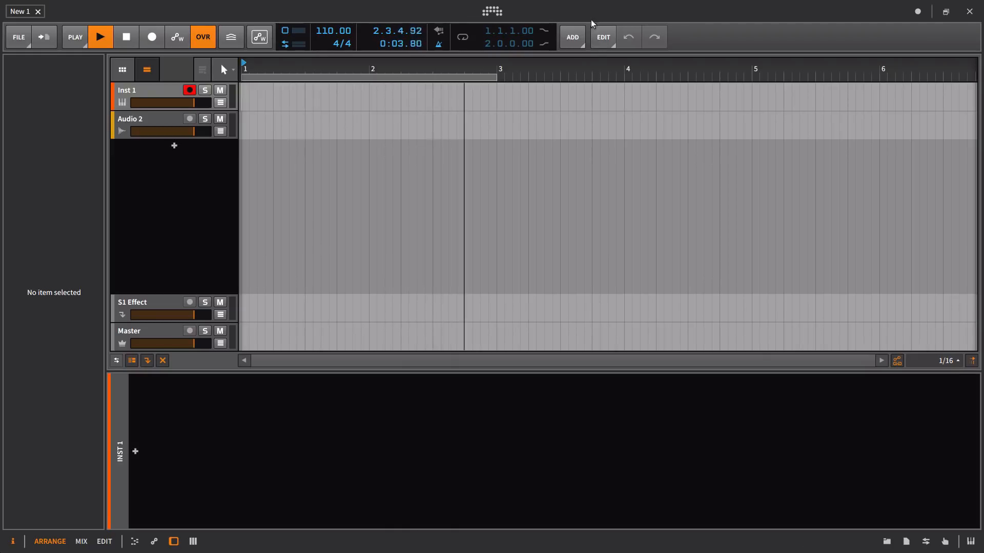
{"action": "left_click", "coordinate": [578, 59]}
{"action": "left_click_drag", "start_coordinate": [578, 64], "coordinate": [532, 90]}
{"action": "key", "text": "space"}
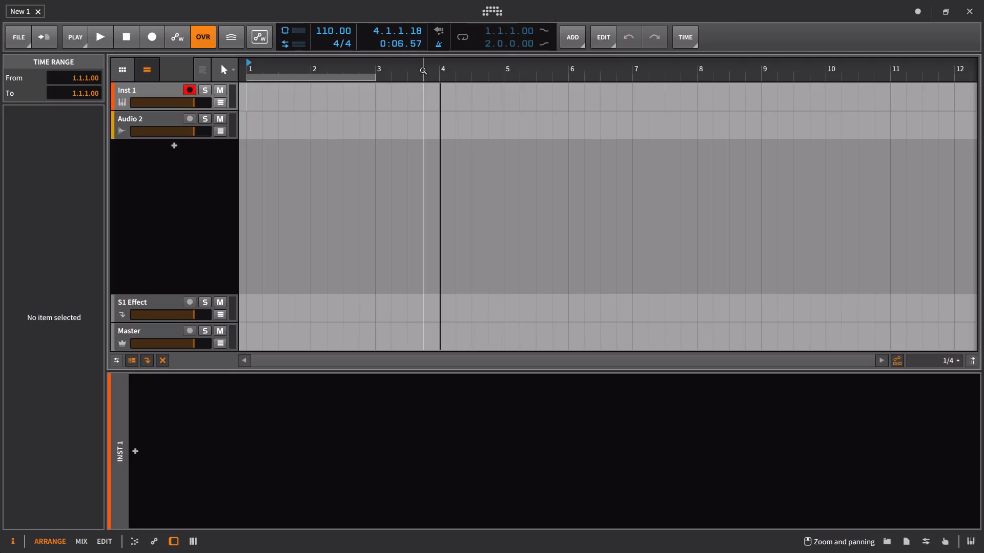
{"action": "right_click", "coordinate": [501, 67]}
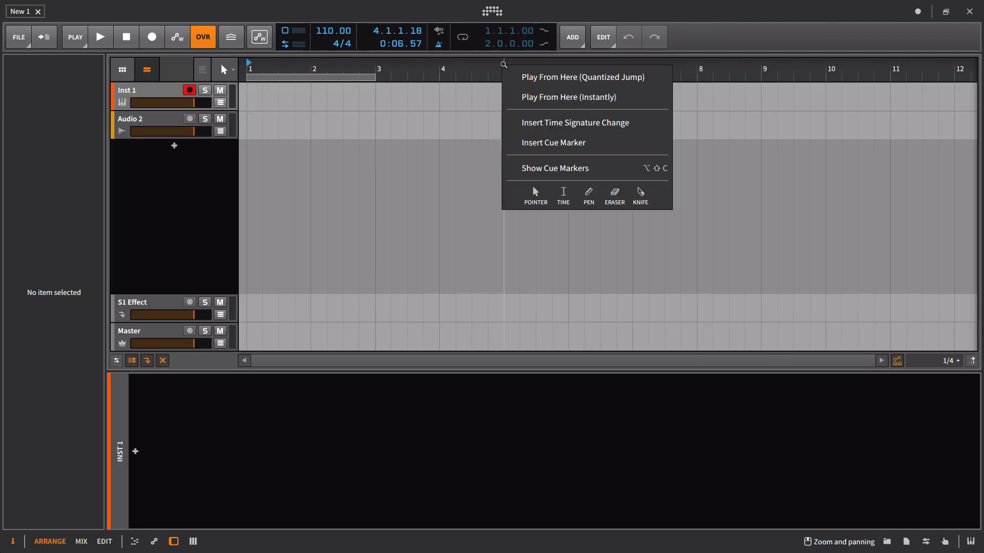
{"action": "left_click", "coordinate": [533, 122]}
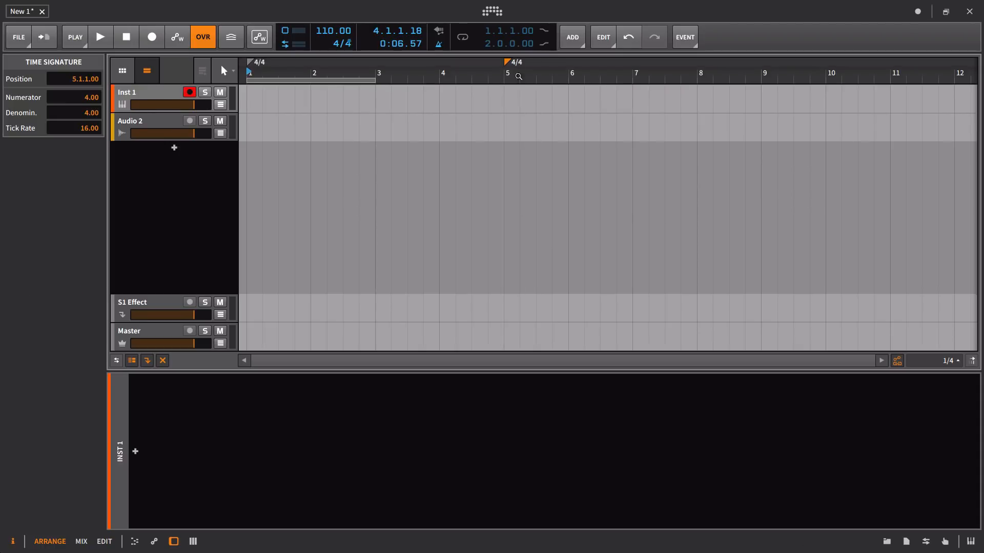
Set the time signature change at bar 5 of the arranger timeline to 3/4.
{"action": "double_click", "coordinate": [513, 62]}
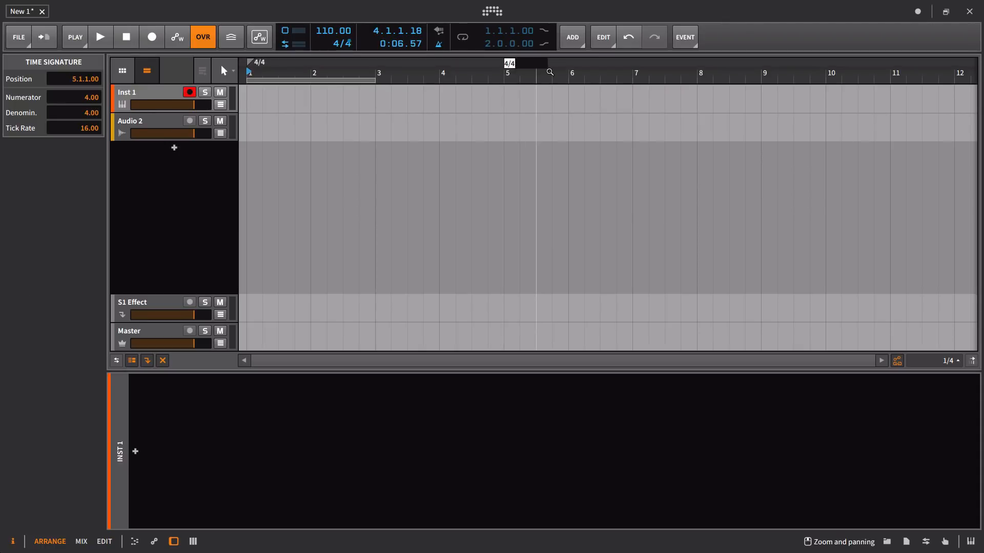
{"action": "type", "text": "3/4"}
{"action": "key", "text": "Return"}
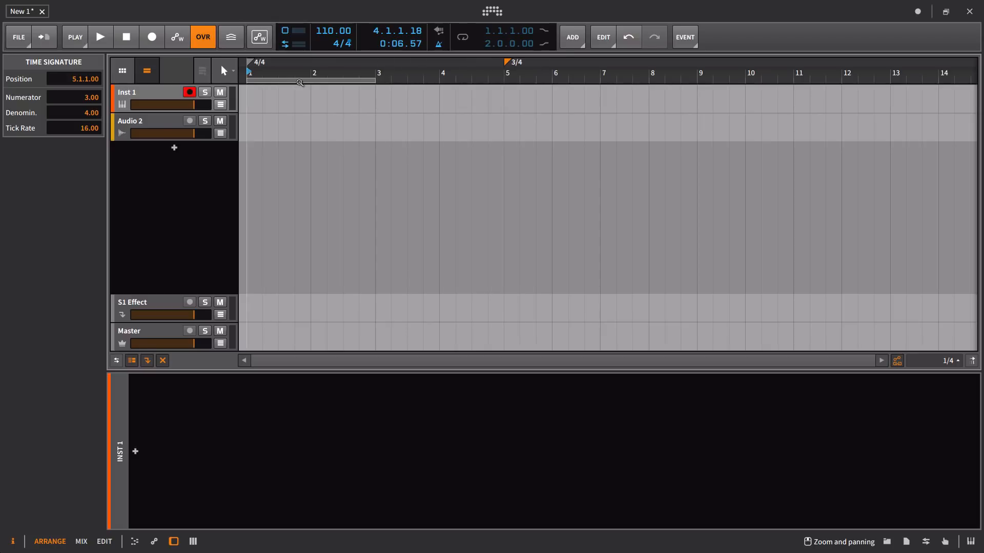
Set the project tempo to 128 BPM, then play the arrangement across the bar 5 signature change and stop it.
{"action": "left_click_drag", "start_coordinate": [336, 32], "coordinate": [336, 4]}
{"action": "key", "text": "space"}
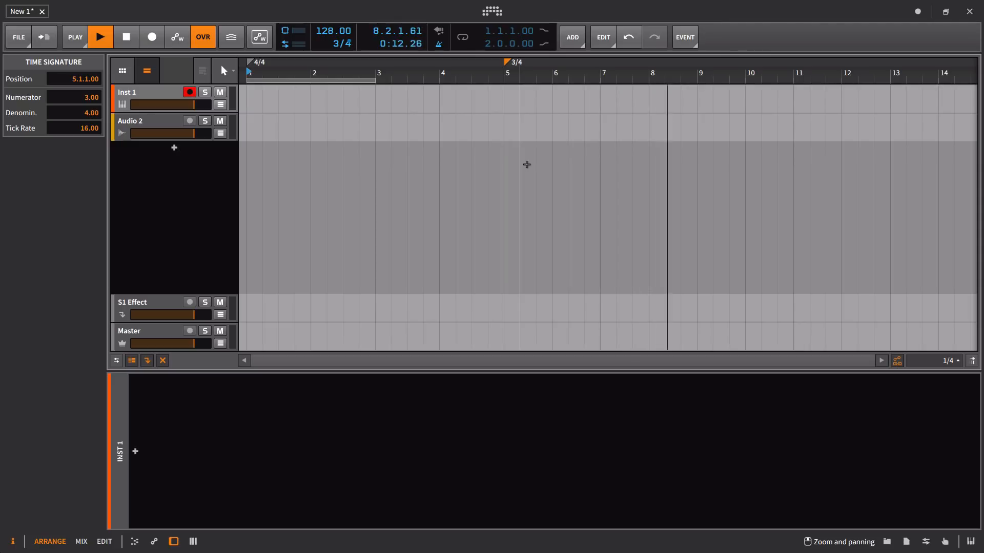
{"action": "key", "text": "space"}
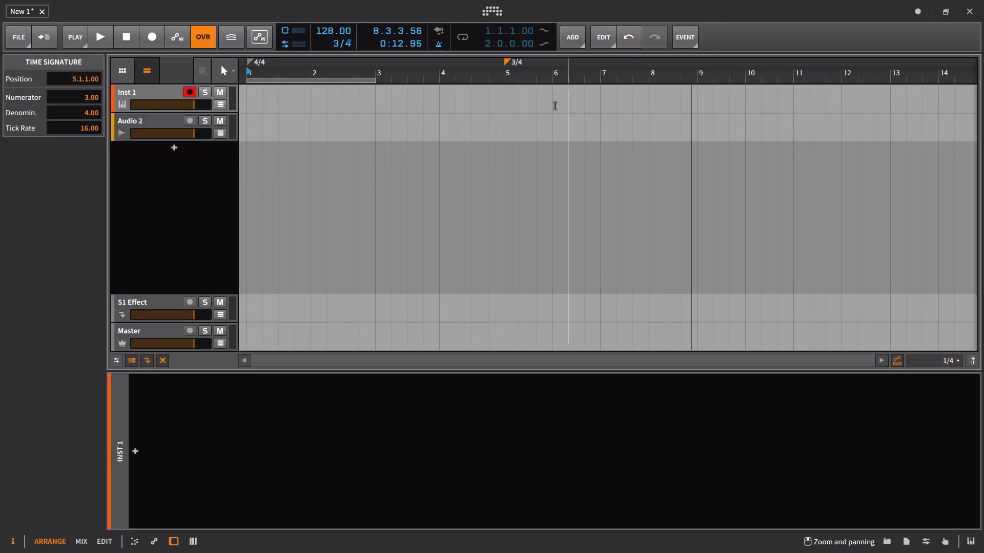
Add a second instrument track and delete the Audio 2 track.
{"action": "right_click", "coordinate": [152, 177]}
{"action": "left_click", "coordinate": [158, 187]}
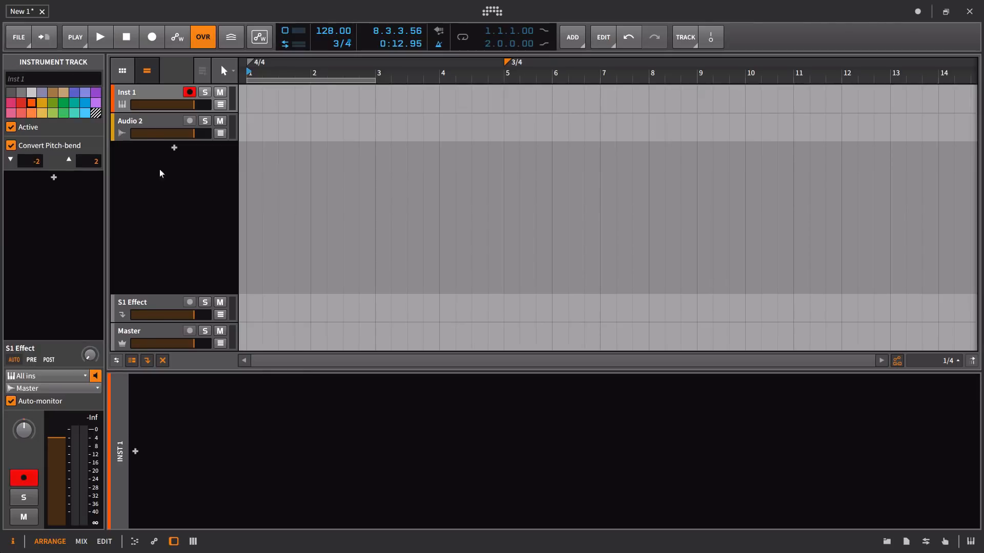
{"action": "left_click", "coordinate": [142, 120]}
{"action": "key", "text": "Delete"}
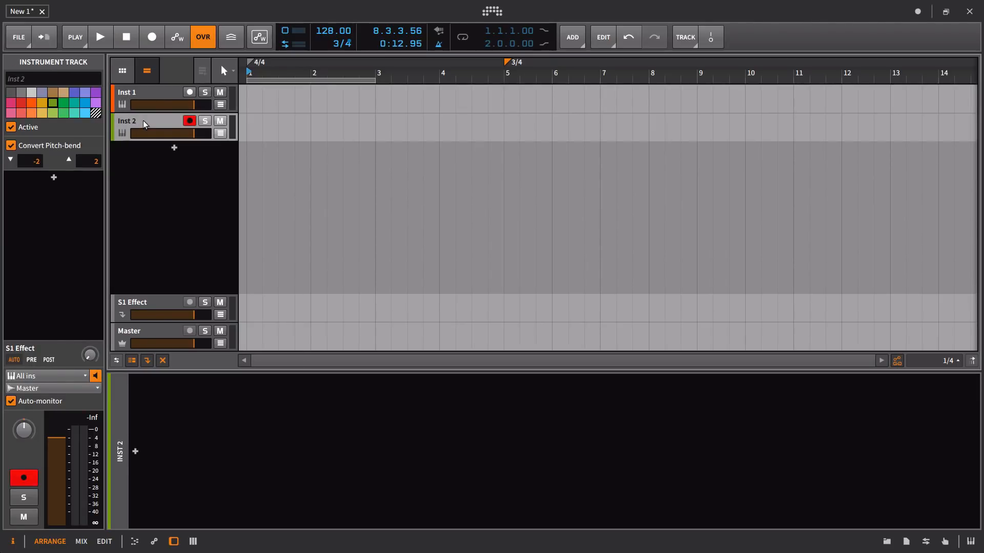
Create one empty clip at bar 1 and another at bar 5 on the Inst 1 track.
{"action": "left_click", "coordinate": [253, 96]}
{"action": "double_click", "coordinate": [253, 97]}
{"action": "double_click", "coordinate": [510, 92]}
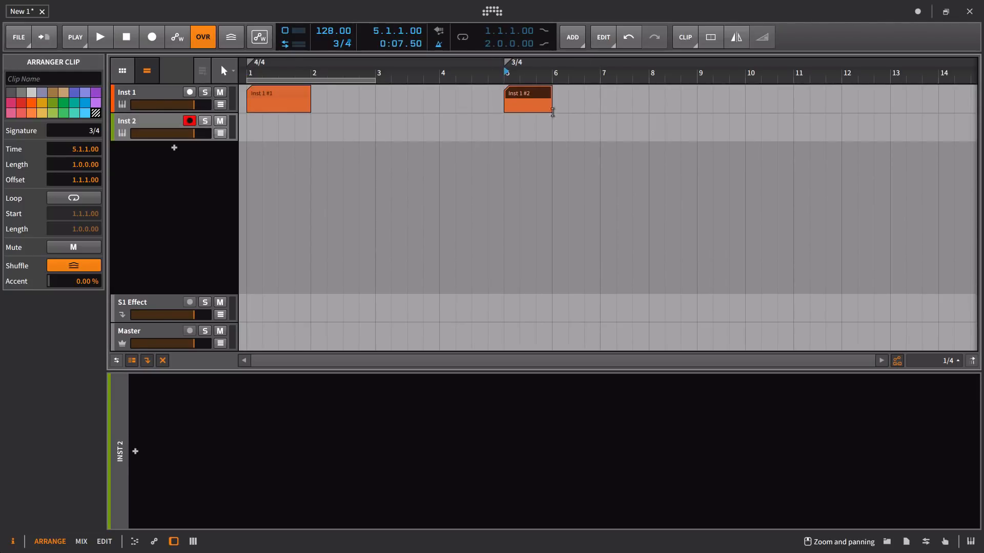
Move the 3/4 clip from bar 5 to bar 1 of Inst 2 and duplicate it six times in a row.
{"action": "left_click_drag", "start_coordinate": [531, 90], "coordinate": [266, 120]}
{"action": "key", "text": "ctrl+d"}
{"action": "key", "text": "ctrl+d"}
{"action": "key", "text": "ctrl+d"}
{"action": "key", "text": "ctrl+d"}
{"action": "key", "text": "ctrl+d"}
{"action": "key", "text": "ctrl+d"}
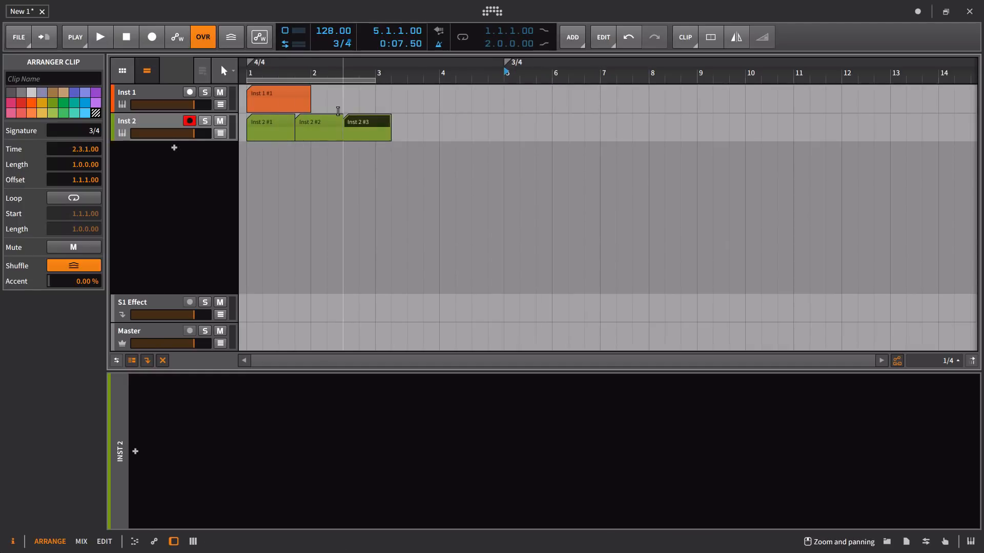
Duplicate the 4/4 clip on Inst 1 into a row of six, and extend the 3/4 row on Inst 2 to eight clips.
{"action": "left_click", "coordinate": [283, 94]}
{"action": "key", "text": "ctrl+d"}
{"action": "key", "text": "ctrl+d"}
{"action": "key", "text": "ctrl+d"}
{"action": "key", "text": "ctrl+d"}
{"action": "key", "text": "ctrl+d"}
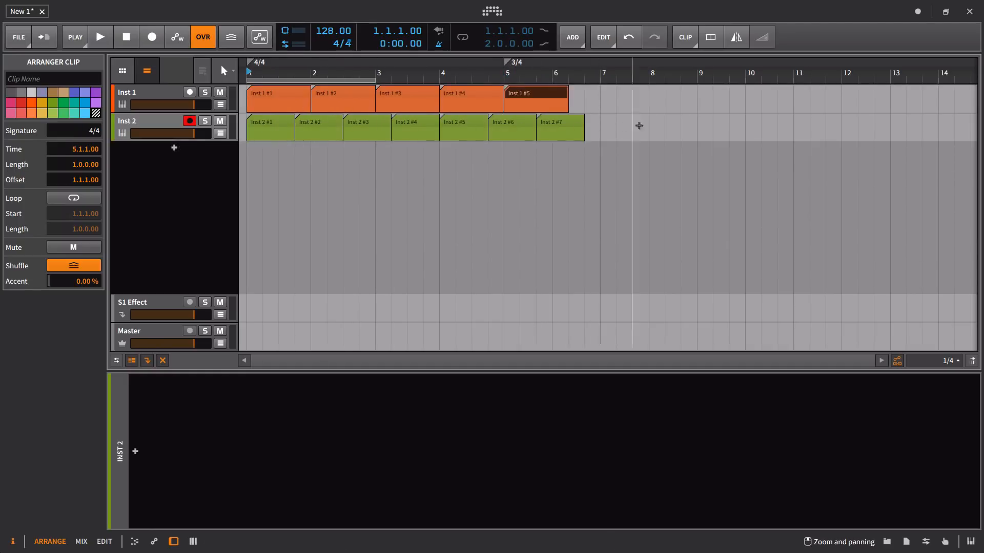
{"action": "key", "text": "ctrl+d"}
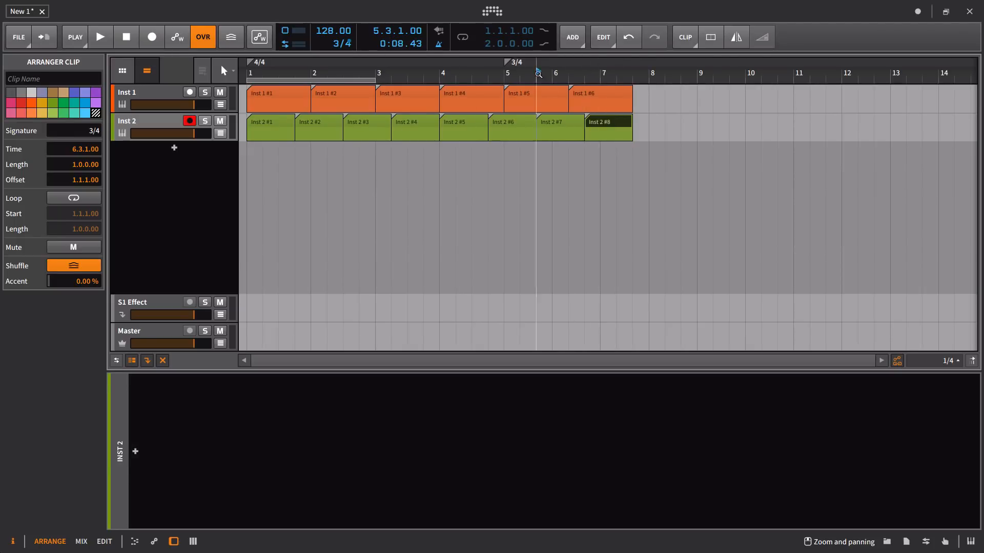
Delete the 3/4 time signature change at bar 5 and open the first Inst 2 clip in the note editor.
{"action": "left_click", "coordinate": [508, 62]}
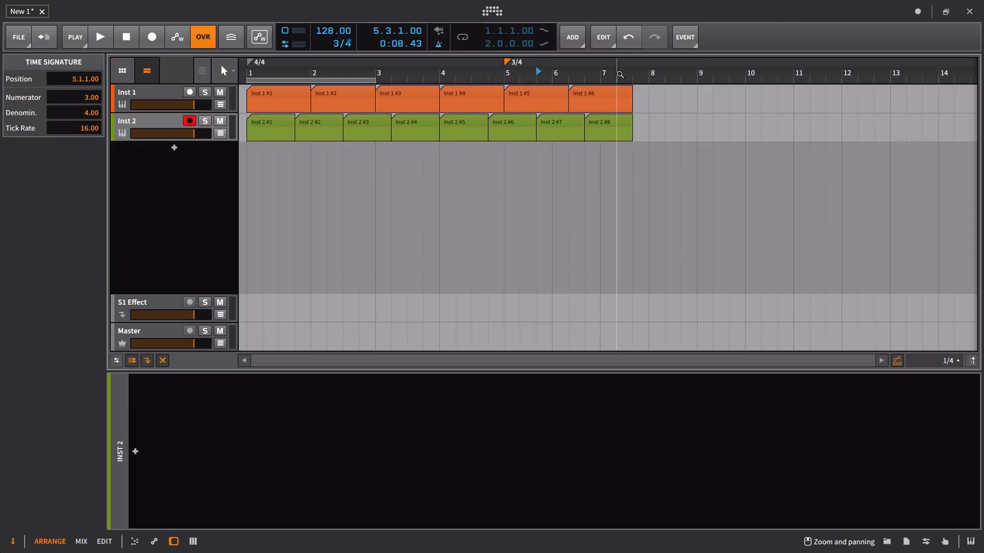
{"action": "key", "text": "Delete"}
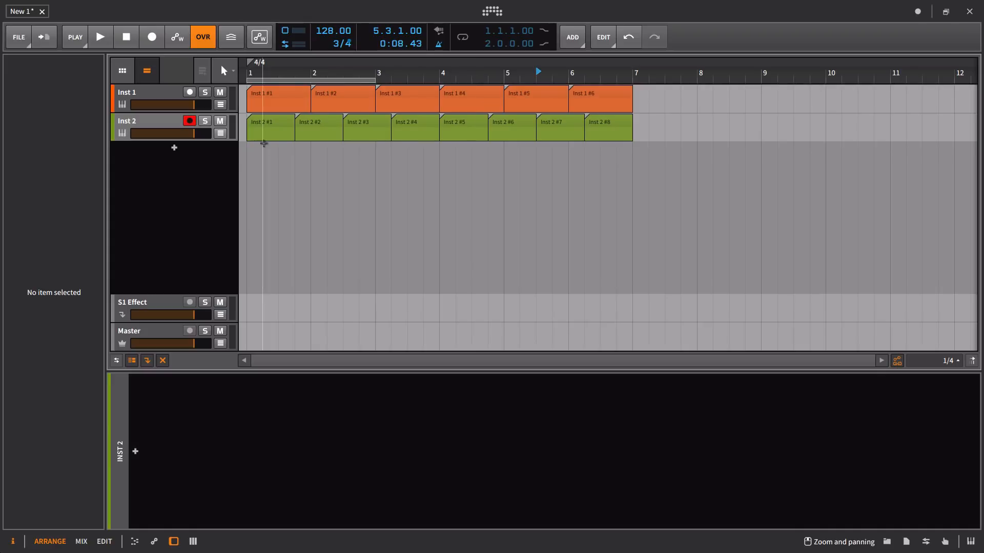
{"action": "left_click", "coordinate": [273, 122]}
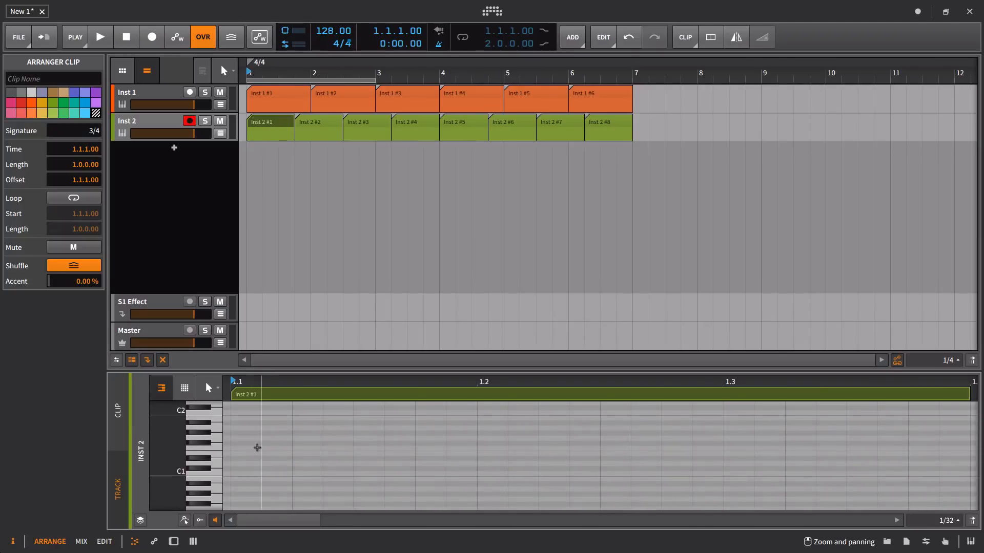
Add a C2 note at the start of the first Inst 2 clip and set the note editor's grid to 1/8.
{"action": "double_click", "coordinate": [245, 415]}
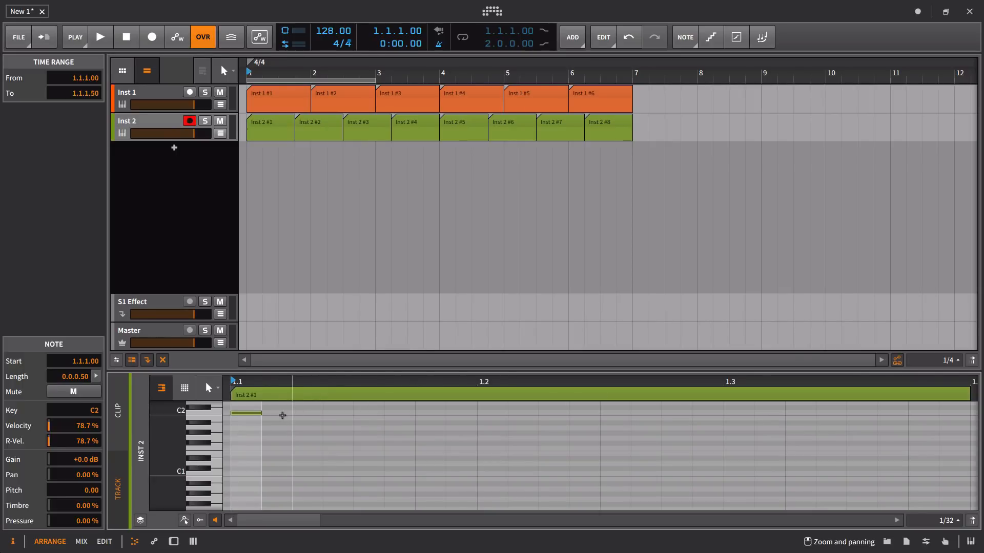
{"action": "left_click", "coordinate": [938, 461]}
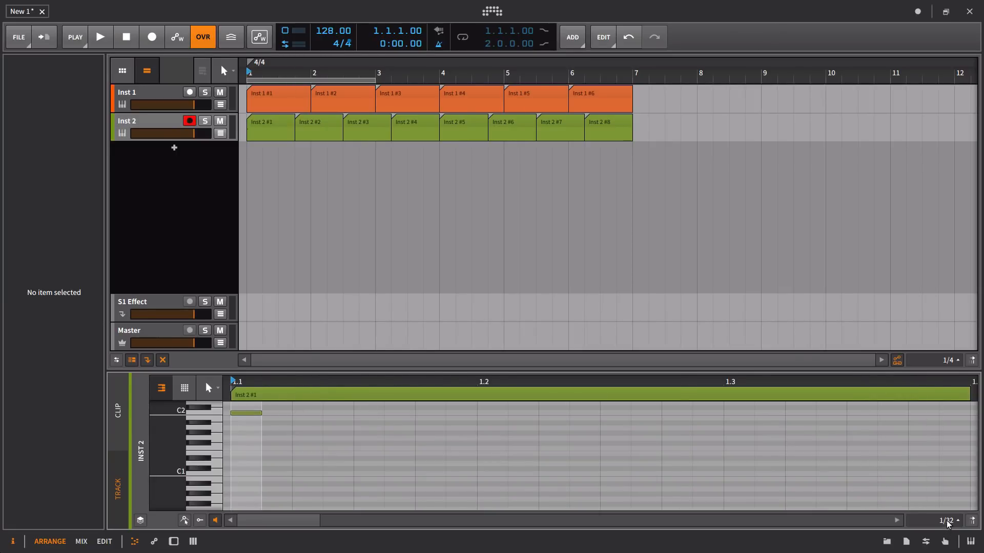
{"action": "left_click", "coordinate": [947, 521]}
{"action": "left_click_drag", "start_coordinate": [949, 400], "coordinate": [949, 385]}
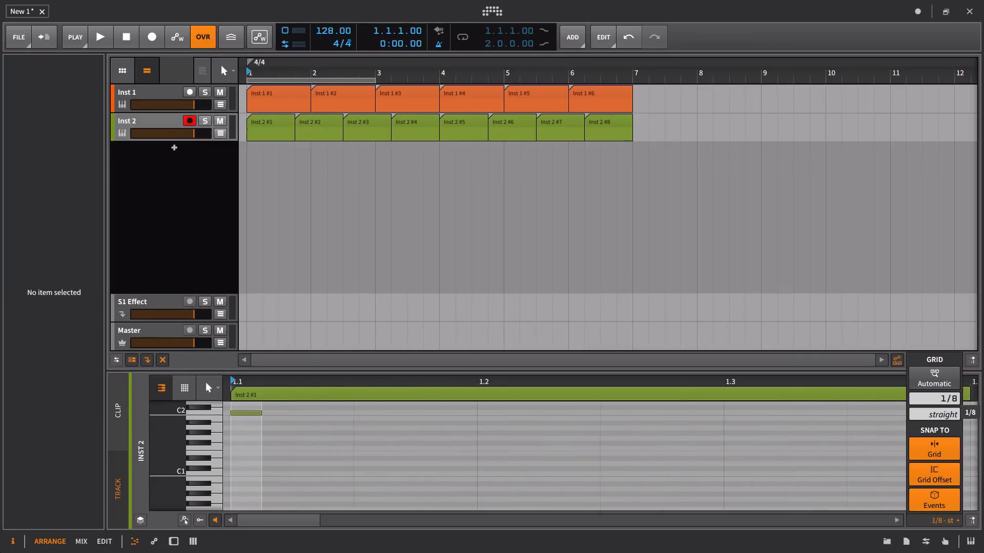
Delete the C2 note, enlarge the note editor and select the first Inst 2 clip.
{"action": "left_click", "coordinate": [247, 413]}
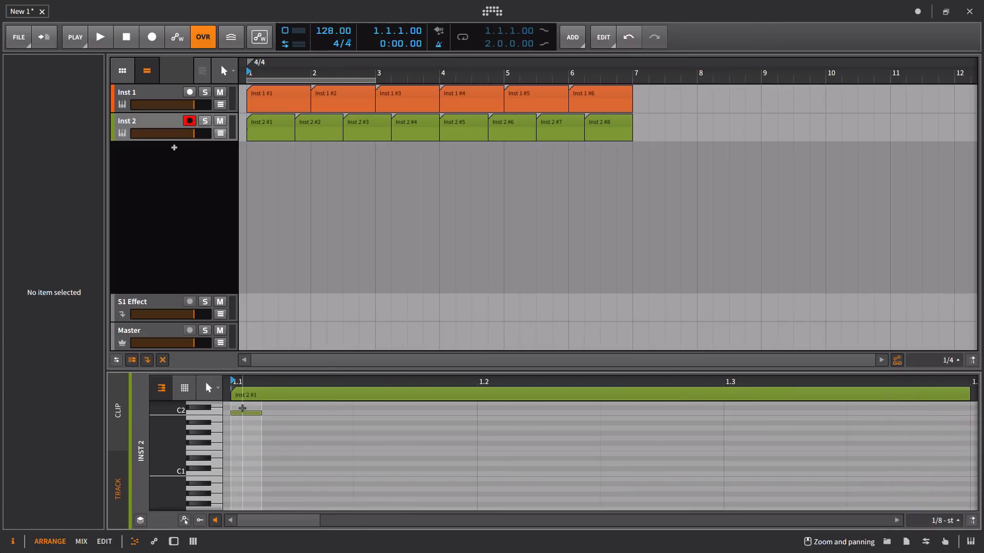
{"action": "left_click", "coordinate": [243, 413]}
{"action": "key", "text": "Delete"}
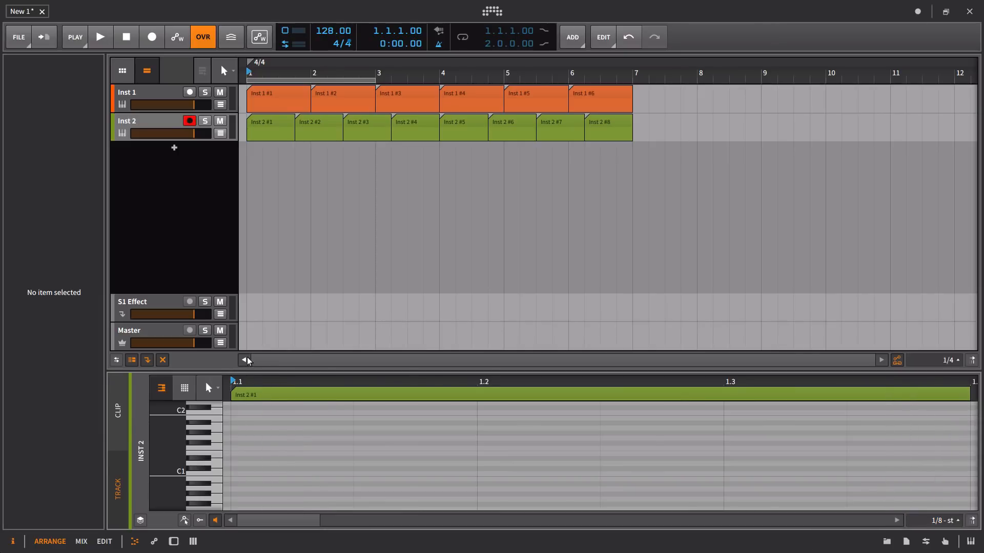
{"action": "left_click_drag", "start_coordinate": [256, 371], "coordinate": [281, 309]}
{"action": "left_click", "coordinate": [282, 287]}
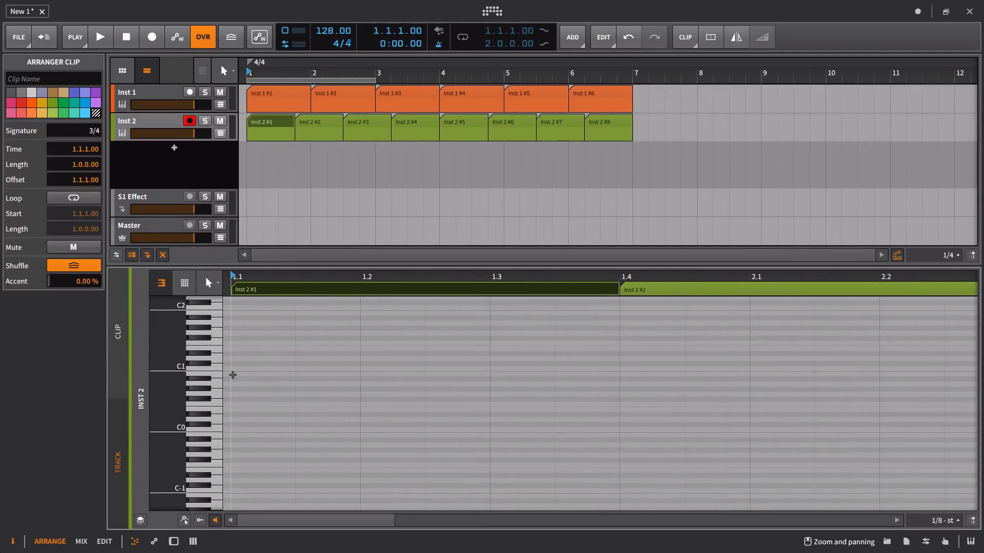
Fill the first Inst 2 clip with six consecutive eighth notes on C1.
{"action": "double_click", "coordinate": [234, 369]}
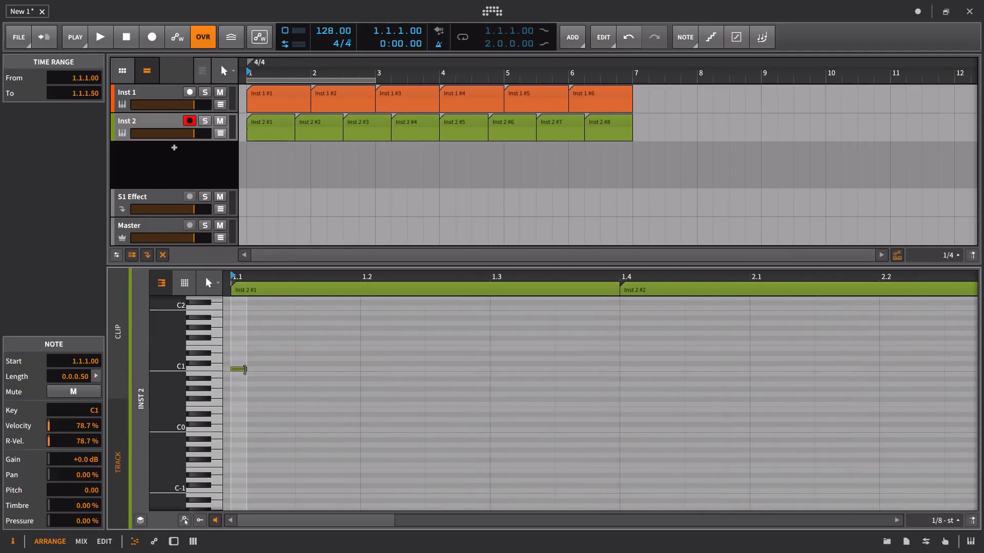
{"action": "left_click_drag", "start_coordinate": [246, 369], "coordinate": [598, 400]}
{"action": "key", "text": "ctrl+d"}
{"action": "key", "text": "ctrl+d"}
{"action": "key", "text": "ctrl+d"}
{"action": "key", "text": "ctrl+d"}
{"action": "key", "text": "ctrl+d"}
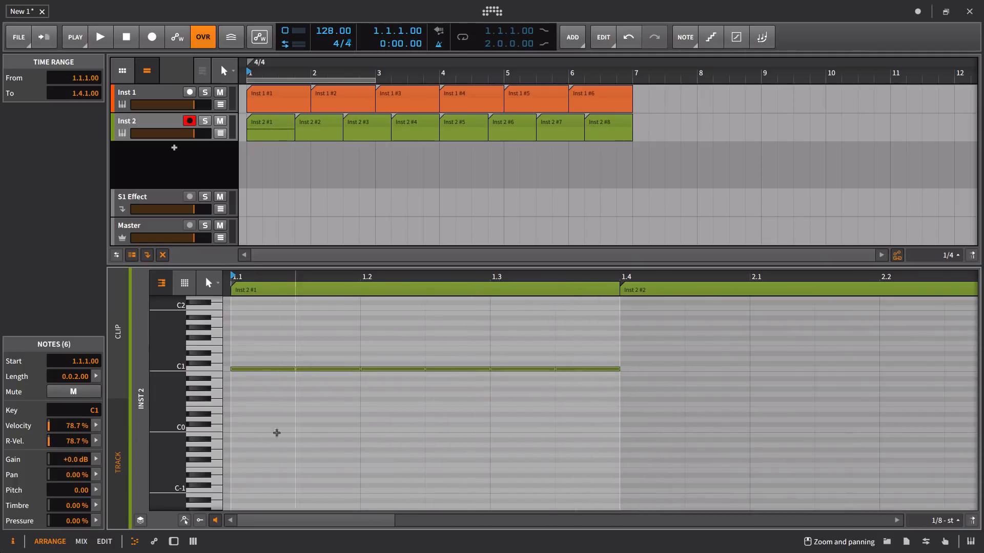
Show the velocity lane and vary the six C1 notes' velocities using the velocity histogram's Chaos and Spread.
{"action": "left_click", "coordinate": [102, 427]}
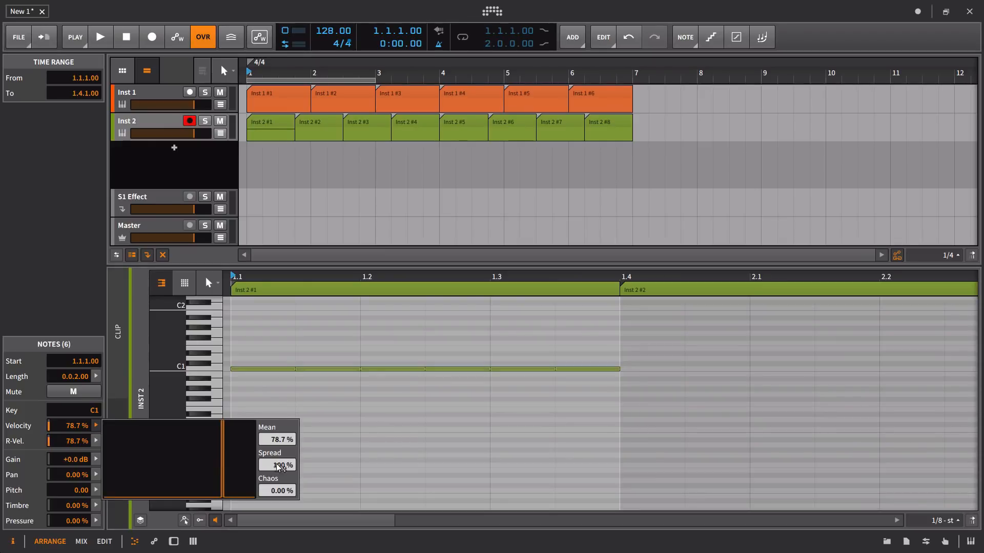
{"action": "left_click", "coordinate": [198, 522]}
{"action": "left_click", "coordinate": [204, 521]}
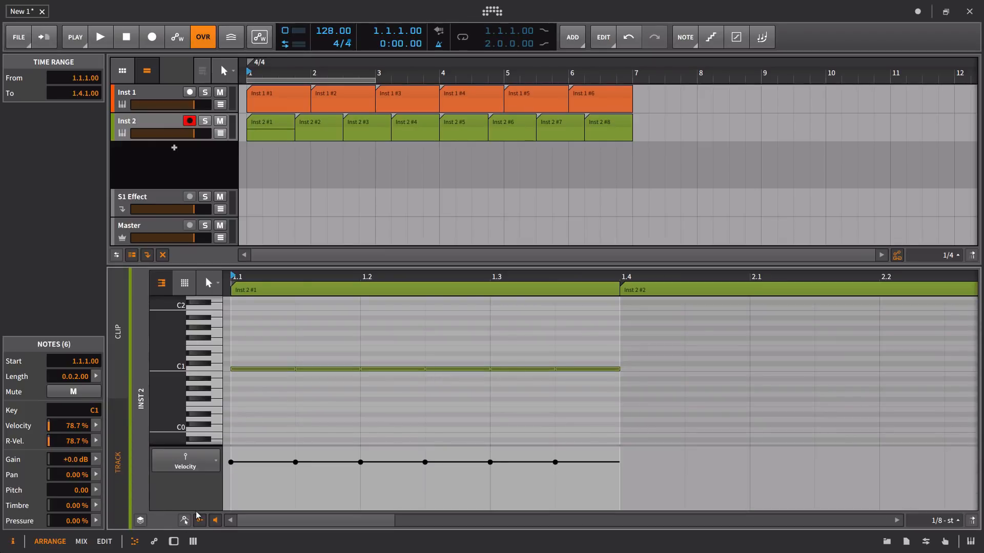
{"action": "left_click", "coordinate": [97, 427]}
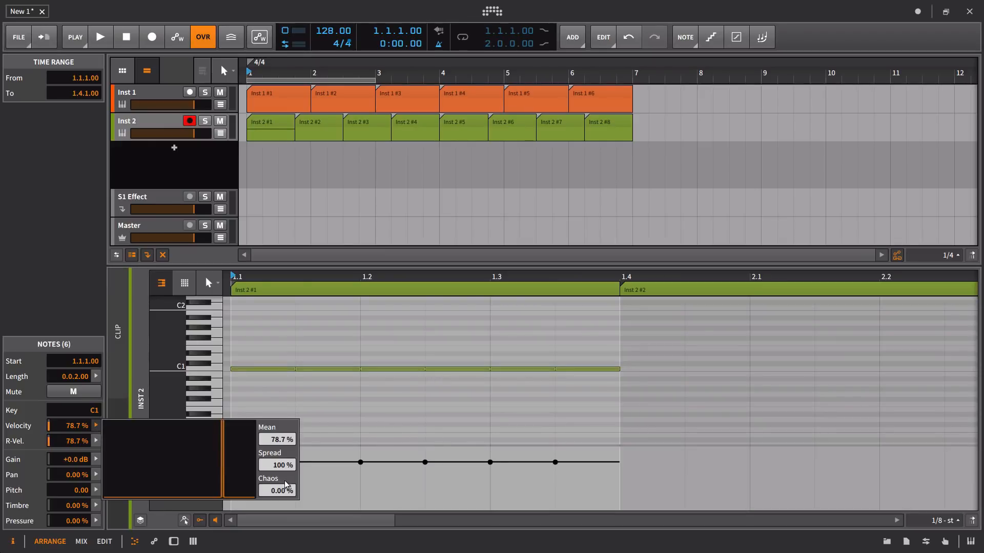
{"action": "left_click_drag", "start_coordinate": [286, 484], "coordinate": [275, 427]}
{"action": "left_click_drag", "start_coordinate": [273, 468], "coordinate": [274, 445]}
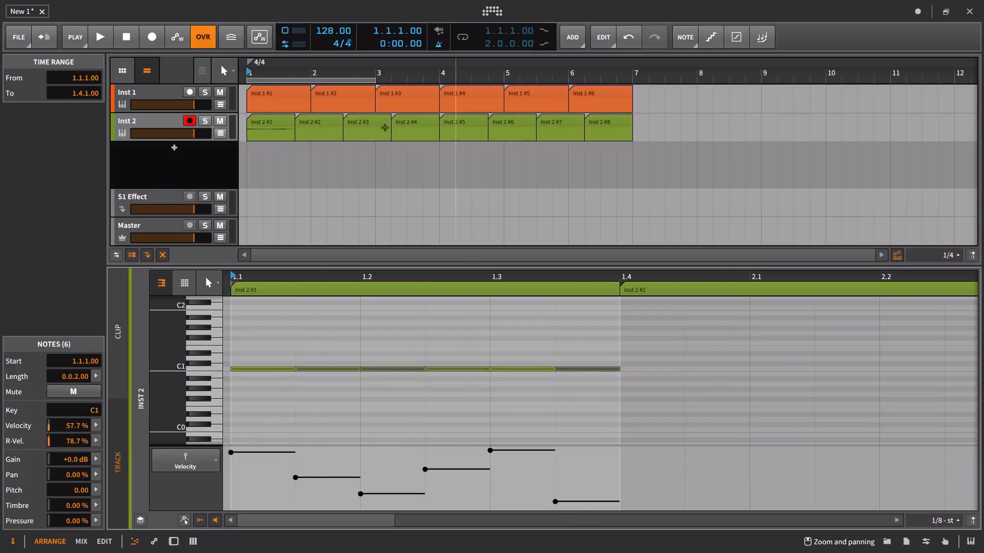
Duplicate the first Inst 2 clip with its notes over the seven clips following it, up to the one at 6.2.1.
{"action": "left_click", "coordinate": [281, 128]}
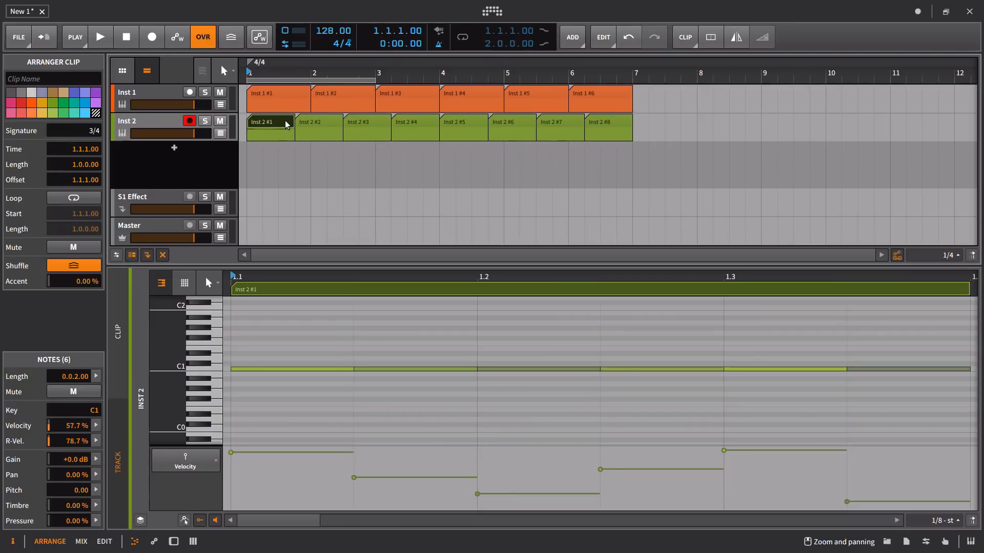
{"action": "key", "text": "Right"}
{"action": "key", "text": "Right"}
{"action": "key", "text": "Right"}
{"action": "key", "text": "Right"}
{"action": "key", "text": "Right"}
{"action": "key", "text": "Right"}
{"action": "key", "text": "Right"}
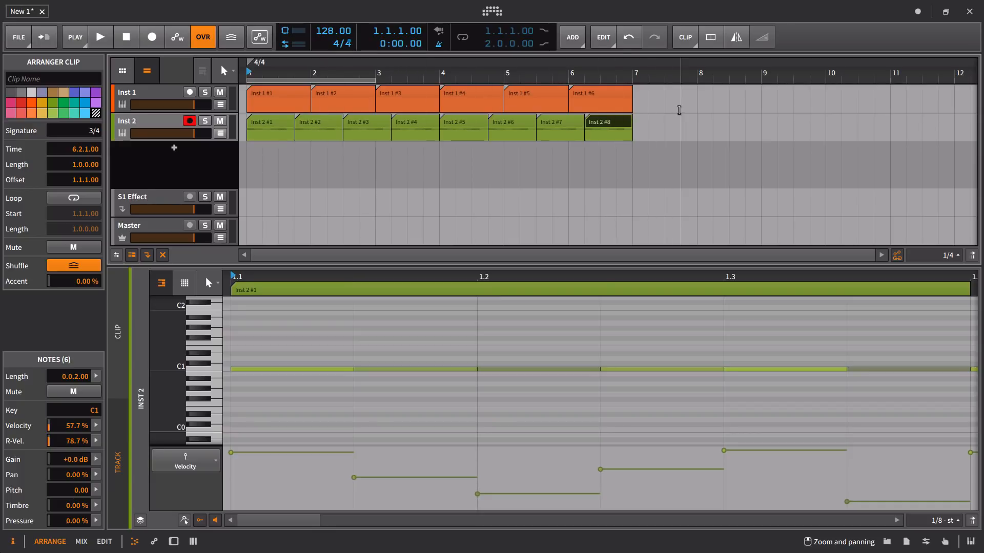
Show the clip launcher beside the arranger and create empty Scene 1 clips for Inst 1 and Inst 2.
{"action": "left_click_drag", "start_coordinate": [279, 73], "coordinate": [279, 99]}
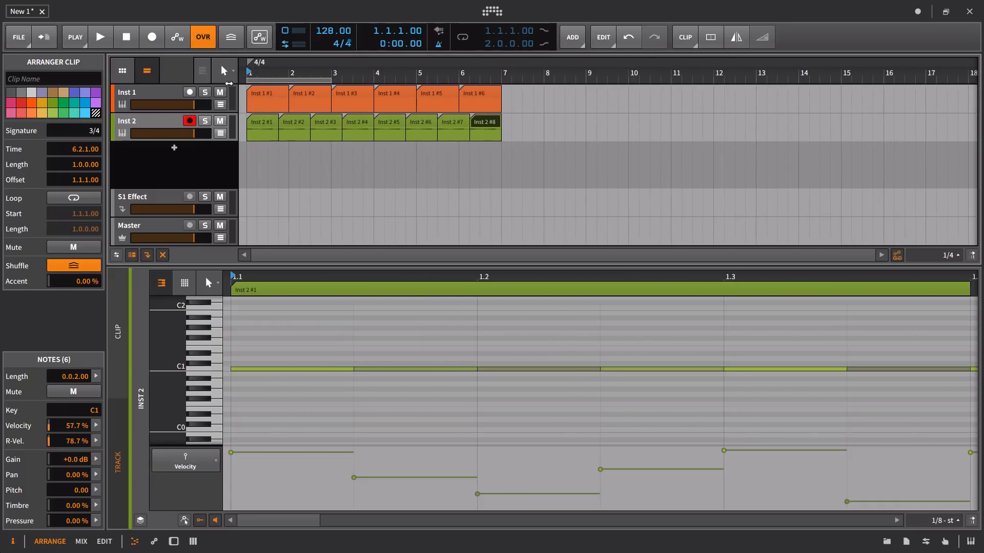
{"action": "left_click", "coordinate": [146, 75]}
{"action": "left_click", "coordinate": [123, 75]}
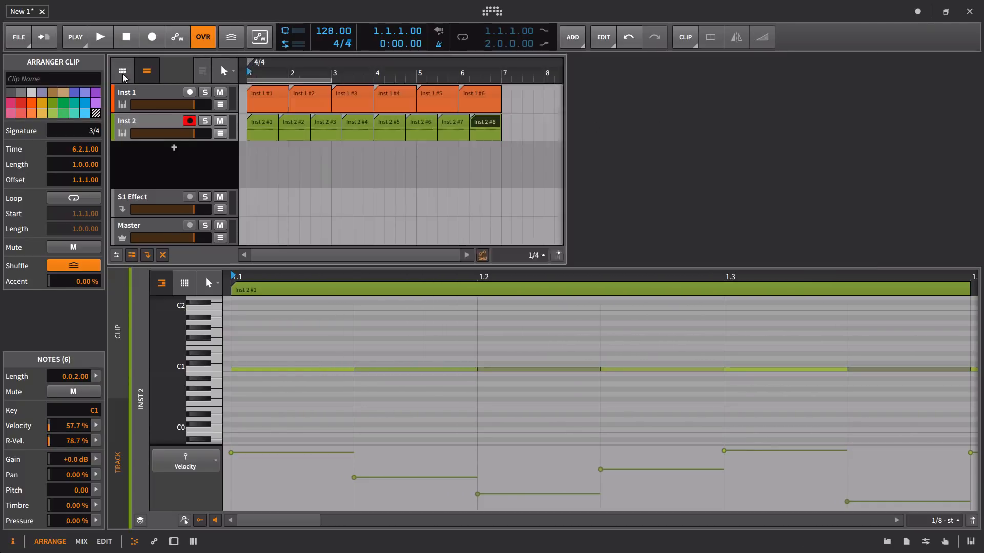
{"action": "left_click", "coordinate": [124, 75]}
{"action": "left_click_drag", "start_coordinate": [472, 62], "coordinate": [528, 79]}
{"action": "double_click", "coordinate": [274, 108]}
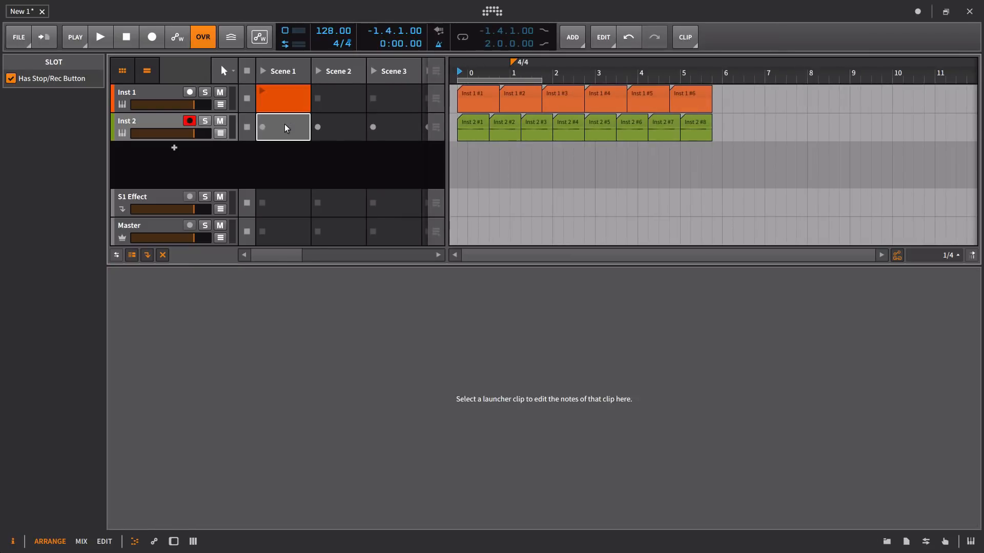
{"action": "double_click", "coordinate": [285, 126]}
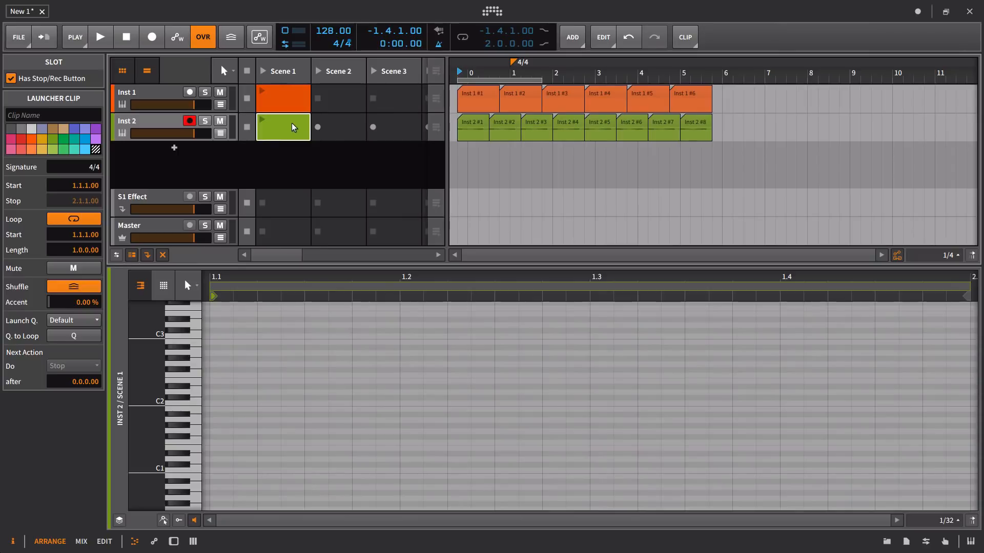
Set the signature of the Inst 2 launcher clip in Scene 1 to 3/4 and select the Inst 1 launcher clip.
{"action": "left_click", "coordinate": [92, 169]}
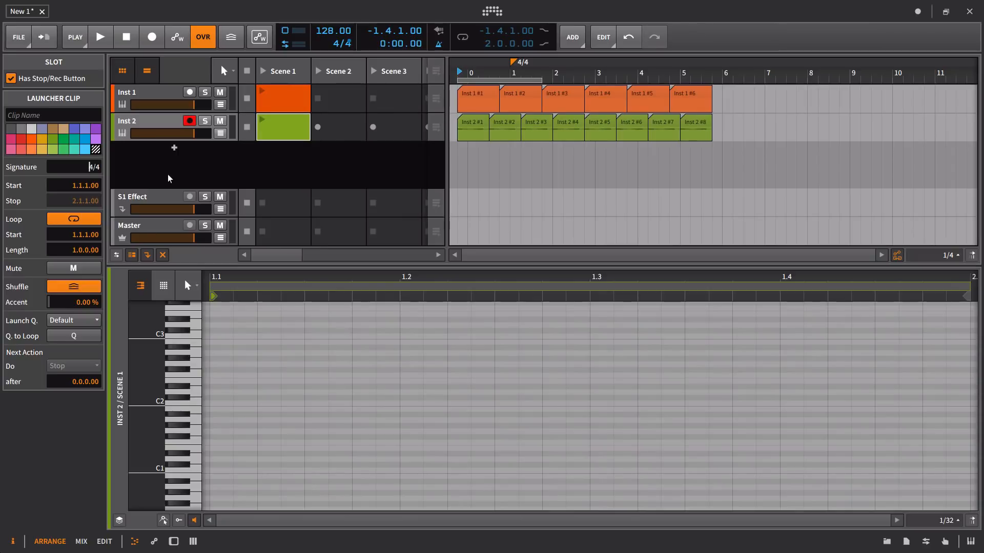
{"action": "key", "text": "Delete"}
{"action": "type", "text": "3"}
{"action": "left_click", "coordinate": [286, 99]}
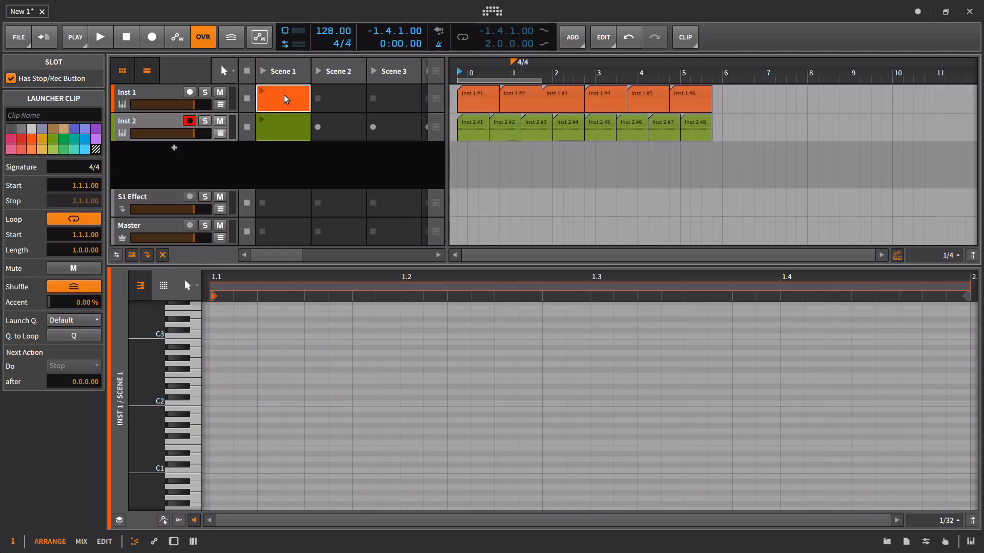
Launch Scene 1, stop playback and select the 4/4 time signature marker at bar 1 of the arranger.
{"action": "left_click", "coordinate": [263, 71]}
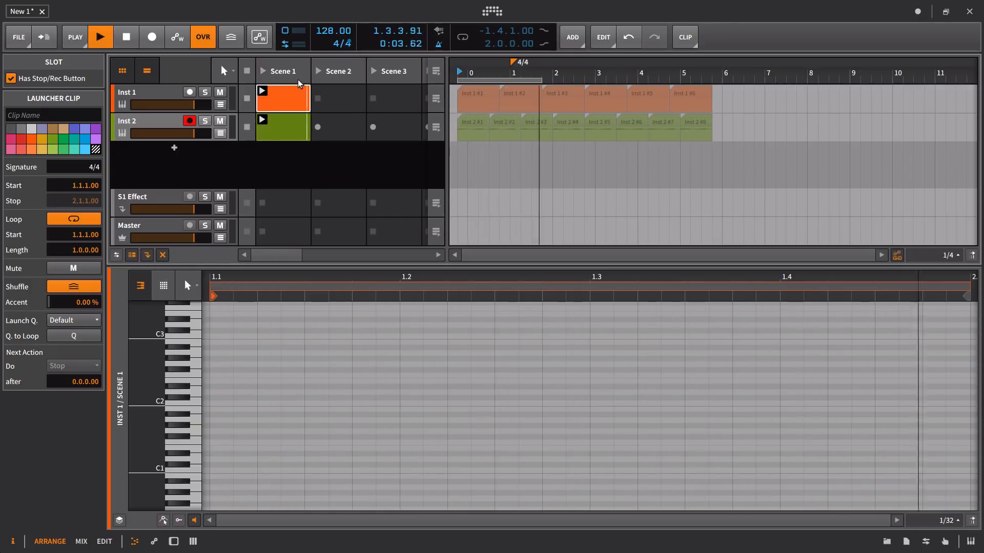
{"action": "key", "text": "space"}
{"action": "left_click", "coordinate": [513, 62]}
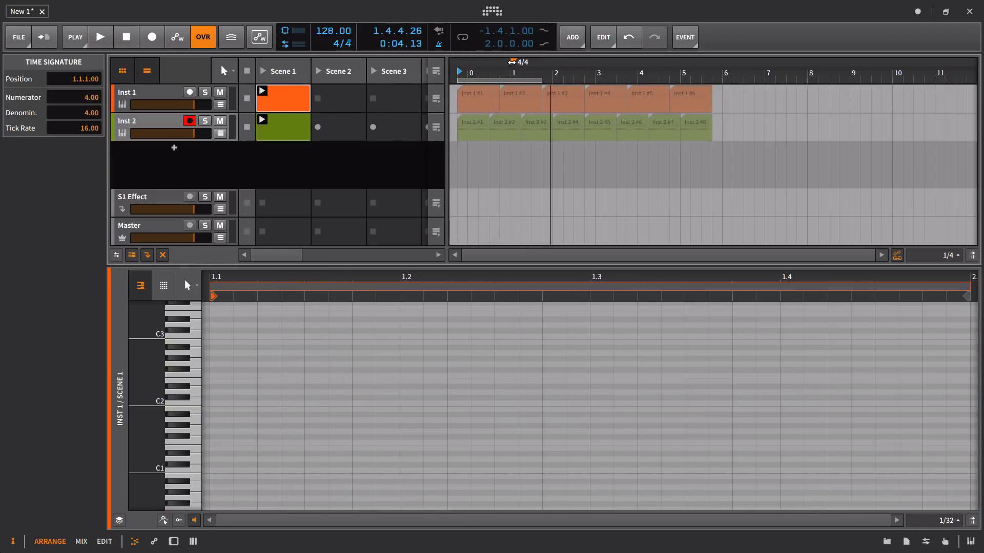
Delete the 4/4 time signature marker from the arranger timeline and select the Inst 2 launcher clip in Scene 1.
{"action": "key", "text": "Delete"}
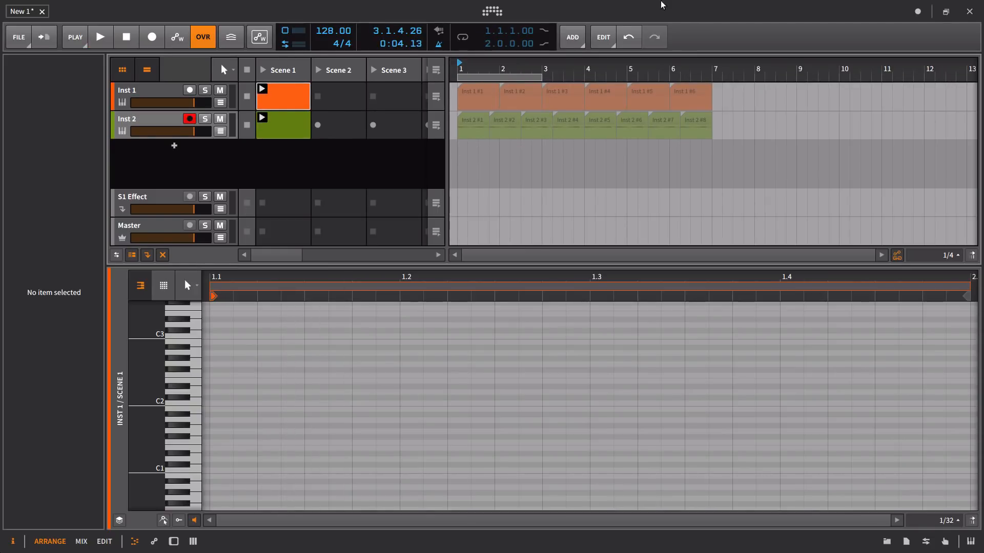
{"action": "left_click", "coordinate": [288, 126]}
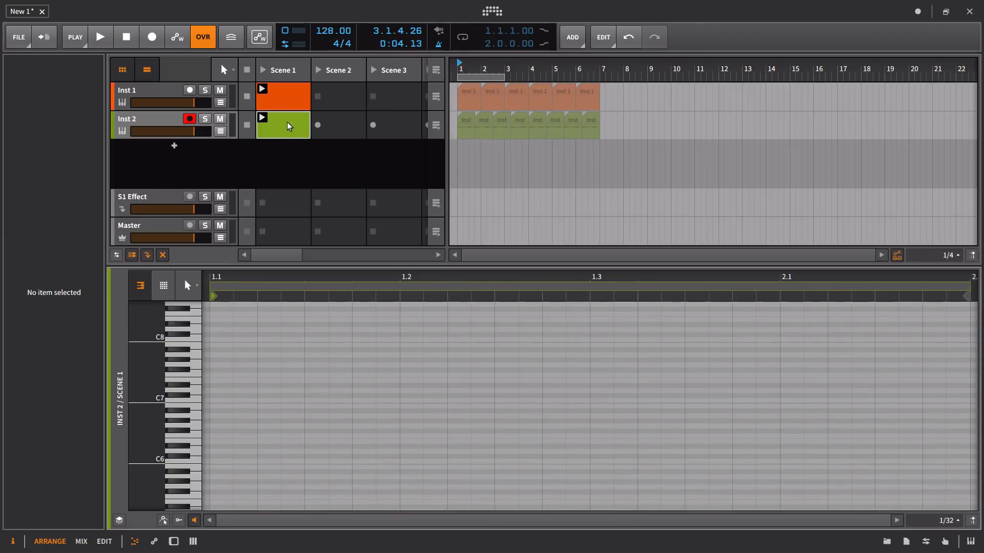
{"action": "left_click_drag", "start_coordinate": [422, 282], "coordinate": [390, 275]}
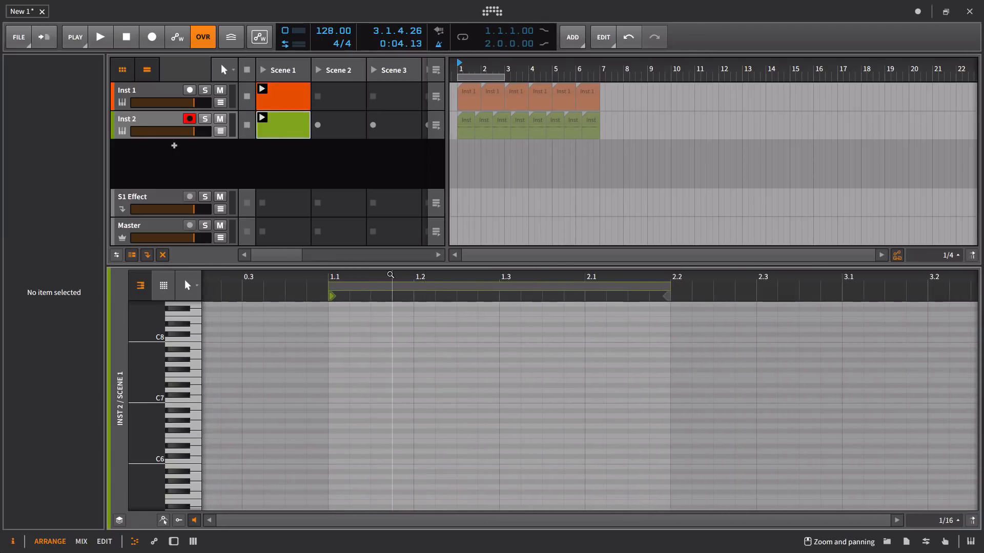
{"action": "left_click", "coordinate": [290, 118]}
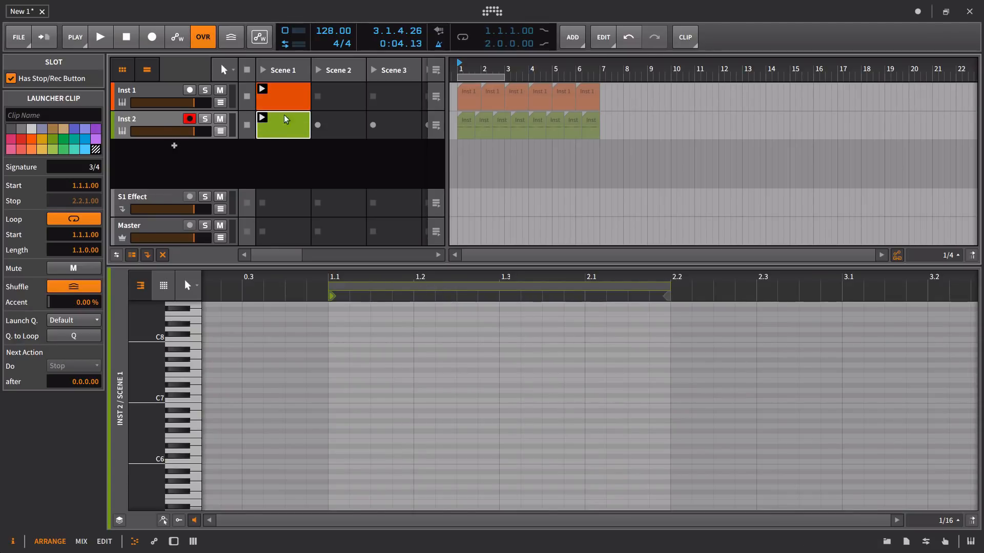
Launch Scene 1, stop playback and re-enter 3/4 as the signature of the Inst 2 launcher clip.
{"action": "left_click", "coordinate": [267, 71]}
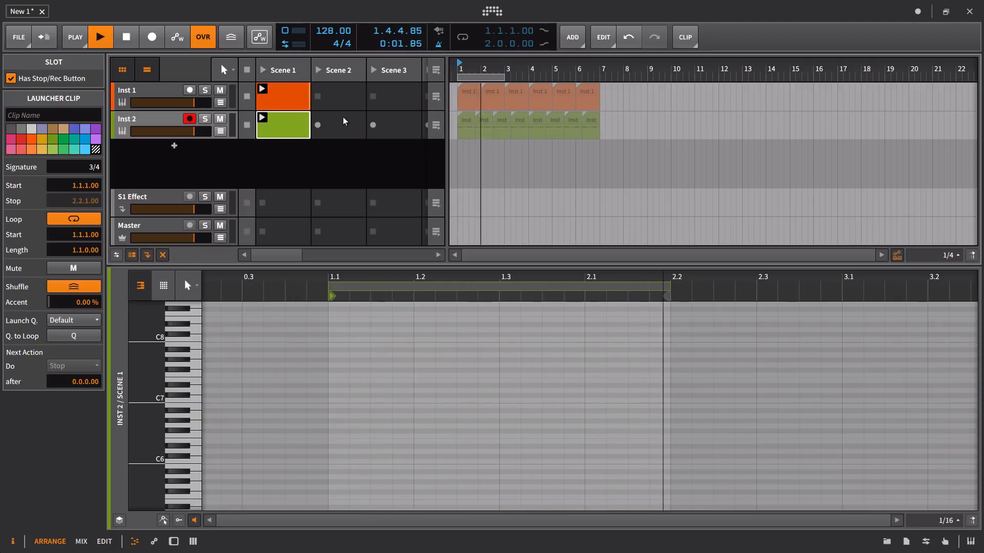
{"action": "key", "text": "space"}
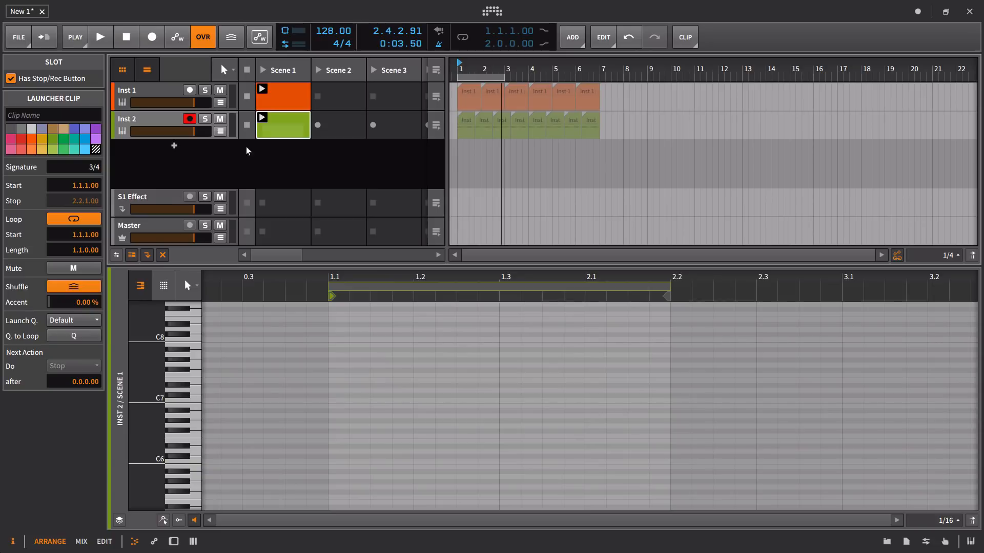
{"action": "left_click", "coordinate": [229, 182]}
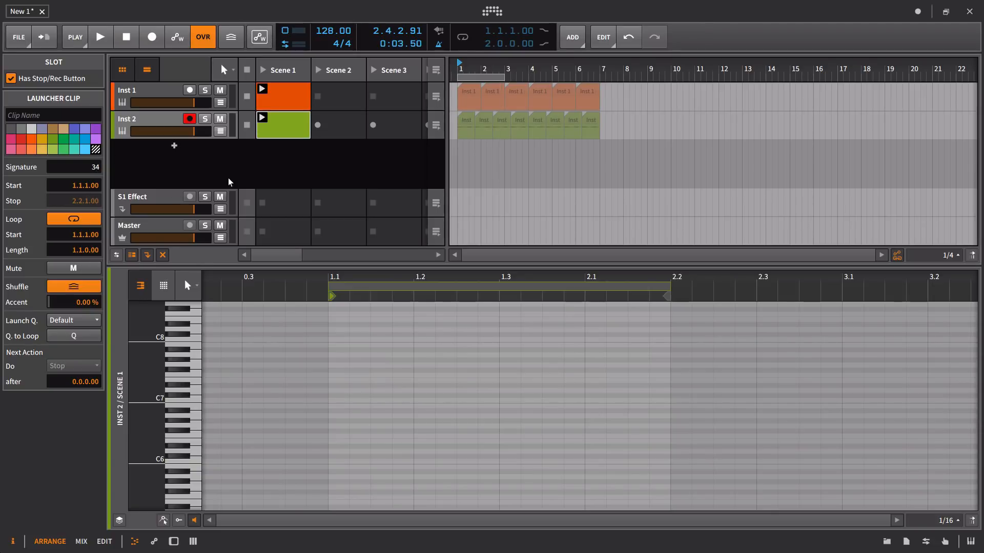
{"action": "type", "text": "3/4"}
{"action": "key", "text": "Return"}
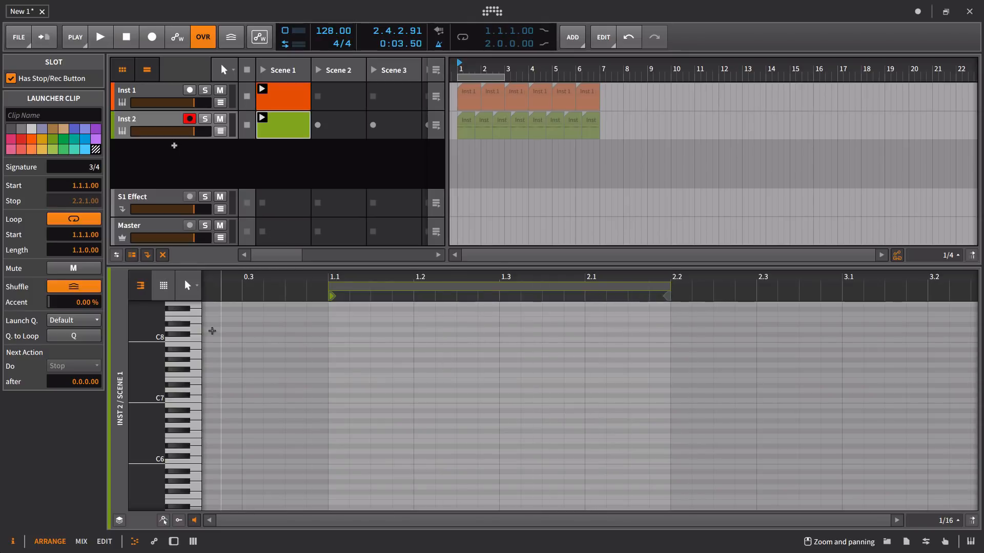
Hide the arranger timeline so that only the clip launcher fills the track area.
{"action": "key", "text": "F2"}
{"action": "key", "text": "F1"}
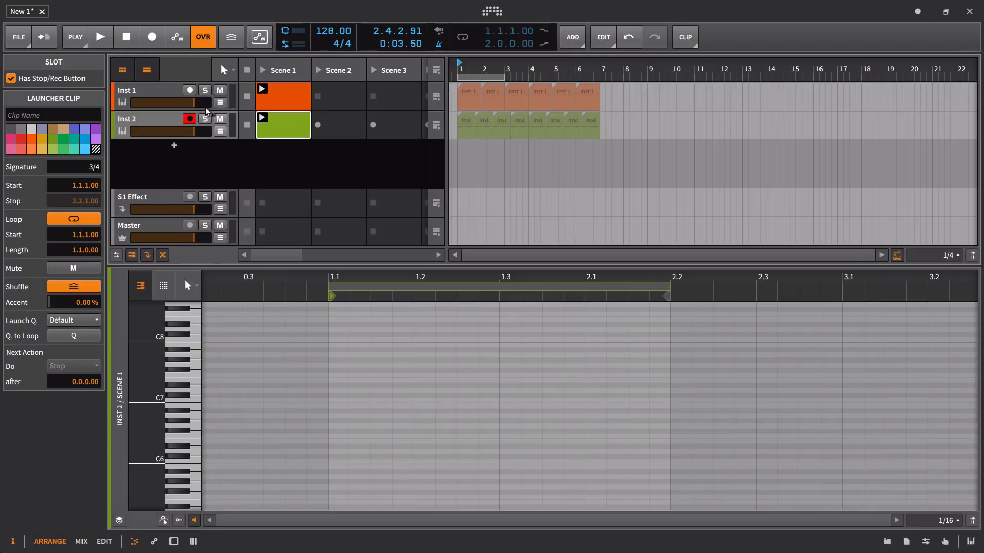
{"action": "left_click", "coordinate": [151, 70]}
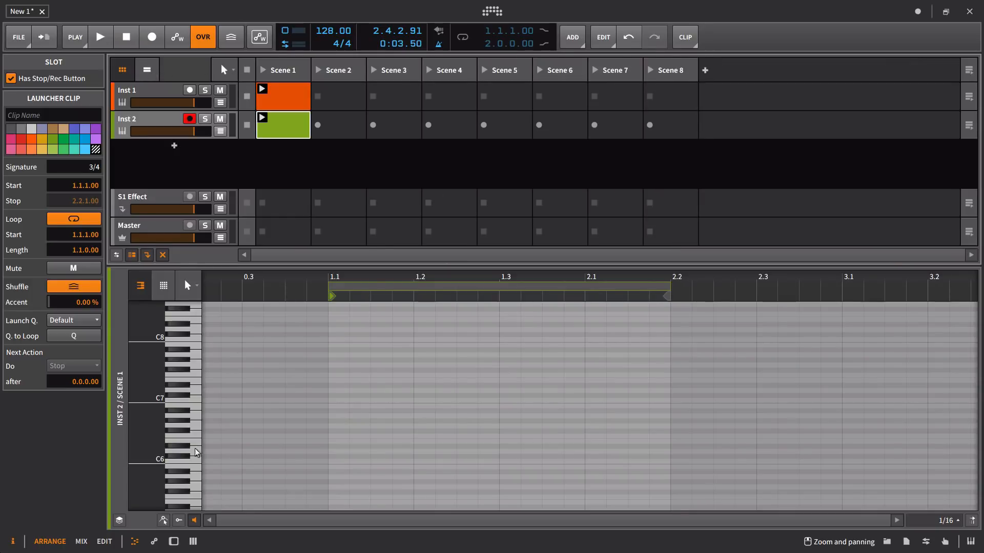
Start and stop playback briefly, view the Inst 1 launcher clip in the note editor and select the Inst 2 track.
{"action": "left_click", "coordinate": [274, 122]}
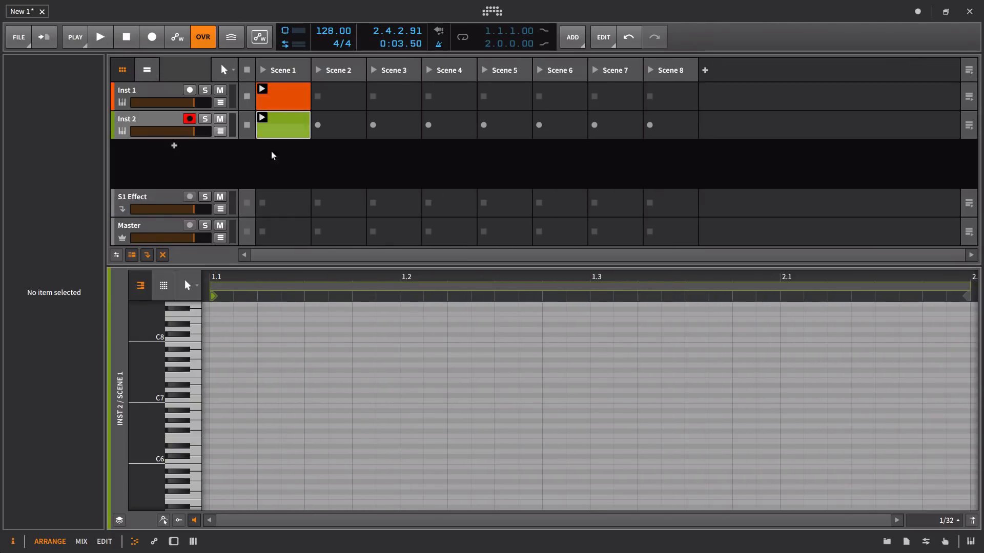
{"action": "key", "text": "space"}
{"action": "left_click", "coordinate": [279, 103]}
{"action": "key", "text": "space"}
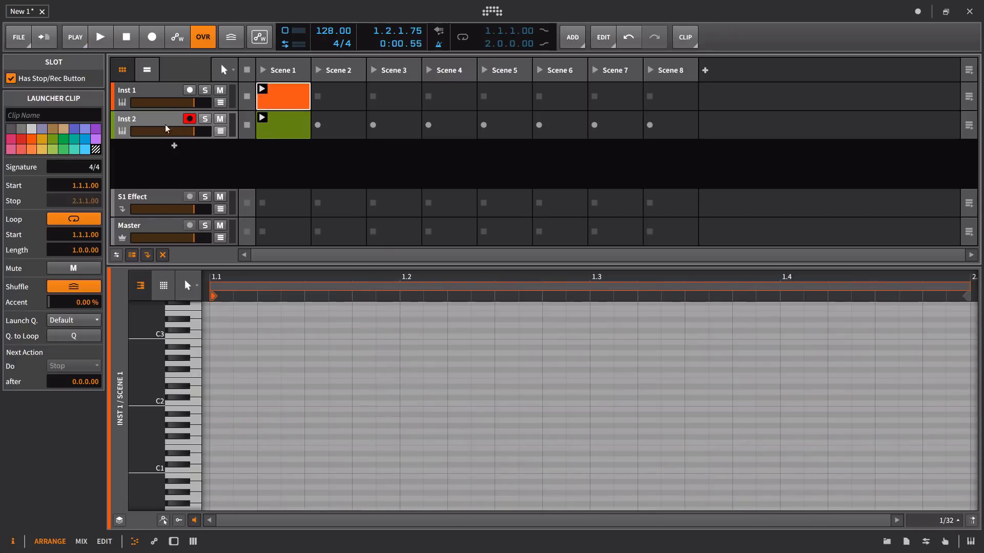
{"action": "left_click", "coordinate": [164, 124]}
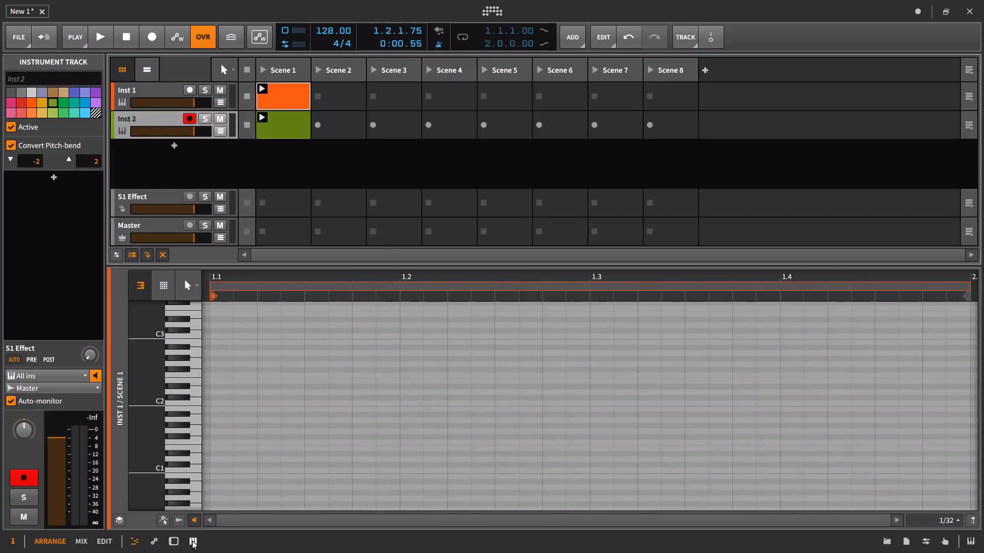
{"action": "left_click_drag", "start_coordinate": [273, 278], "coordinate": [274, 307]}
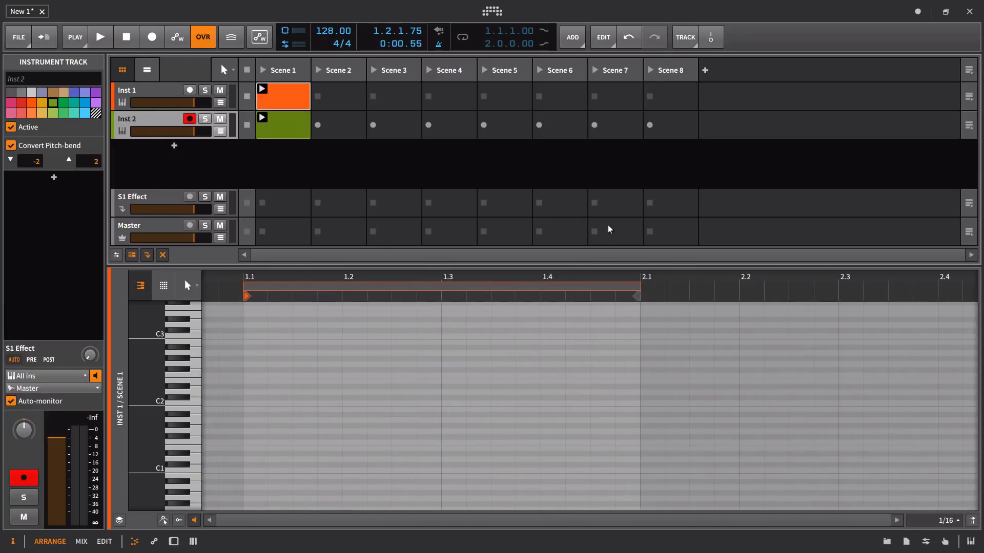
Open the Inst 2 launcher clip and set its editor grid to a fixed 1/4 straight resolution.
{"action": "left_click", "coordinate": [282, 124]}
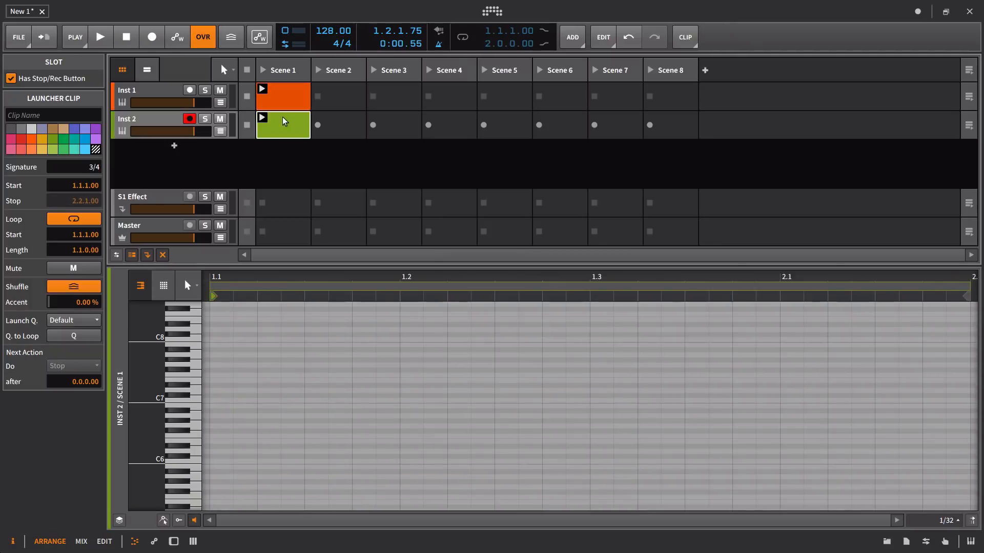
{"action": "left_click_drag", "start_coordinate": [737, 279], "coordinate": [695, 379]}
{"action": "left_click", "coordinate": [959, 521]}
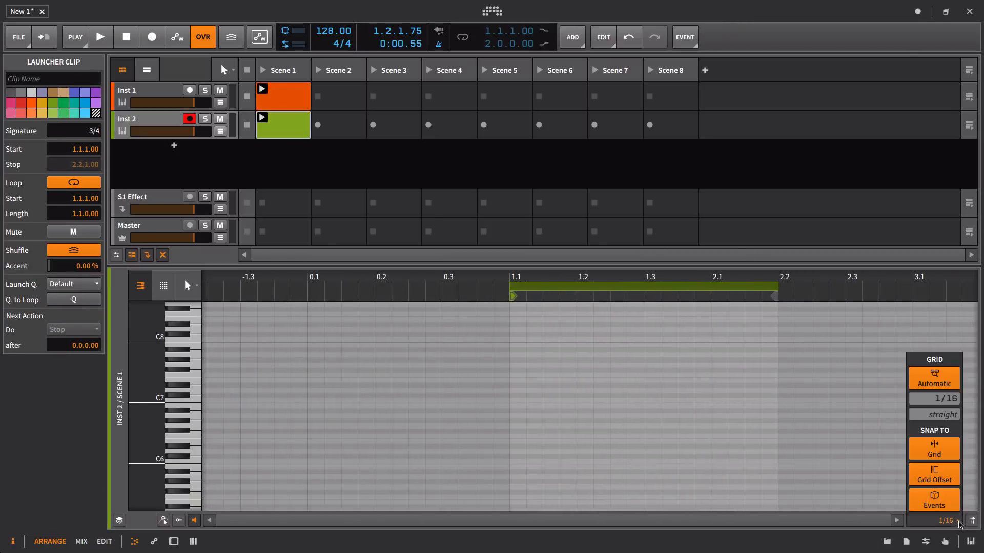
{"action": "left_click_drag", "start_coordinate": [959, 400], "coordinate": [963, 405]}
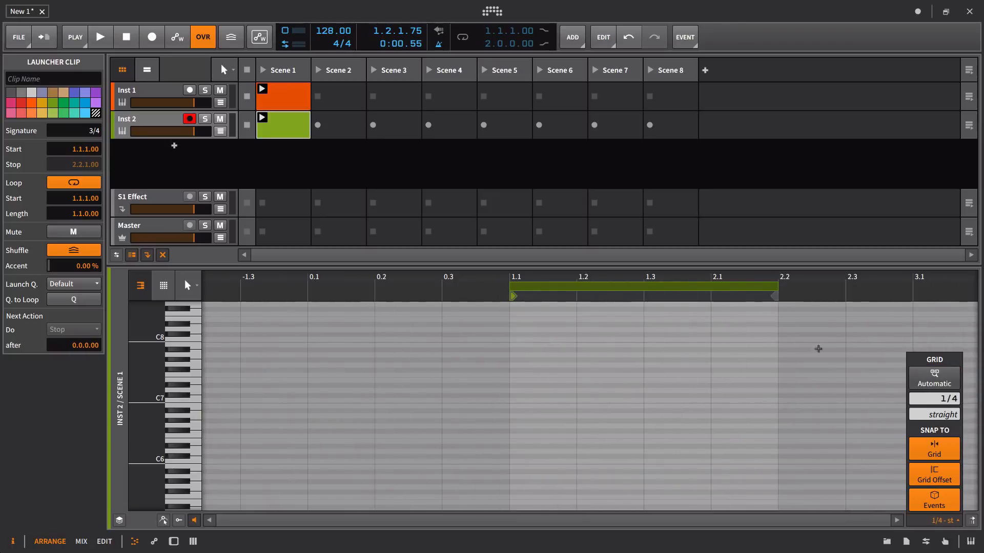
{"action": "left_click", "coordinate": [819, 349]}
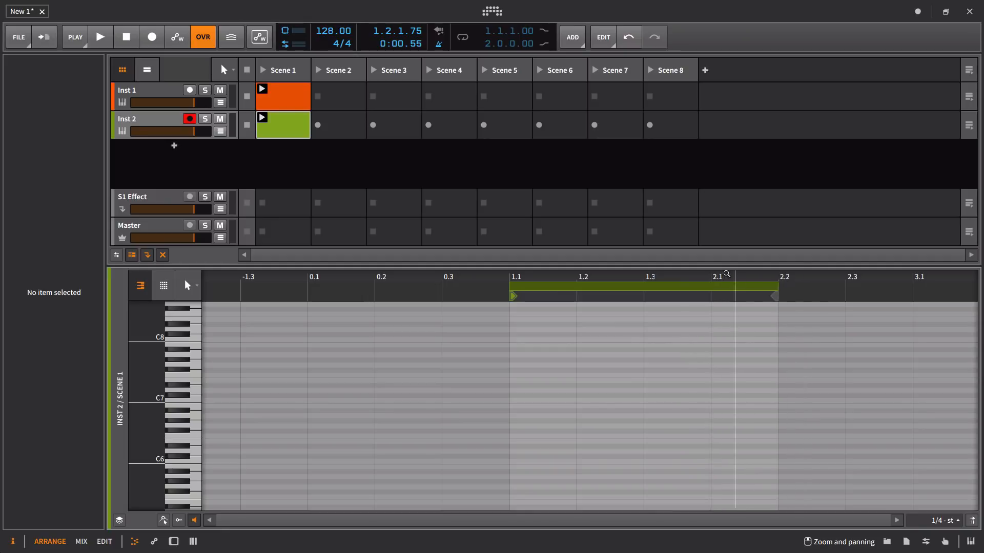
Compare the Inst 1 and Inst 2 launcher clips and shorten the Inst 2 clip's loop to one bar, ending at 2.1.
{"action": "left_click", "coordinate": [287, 96]}
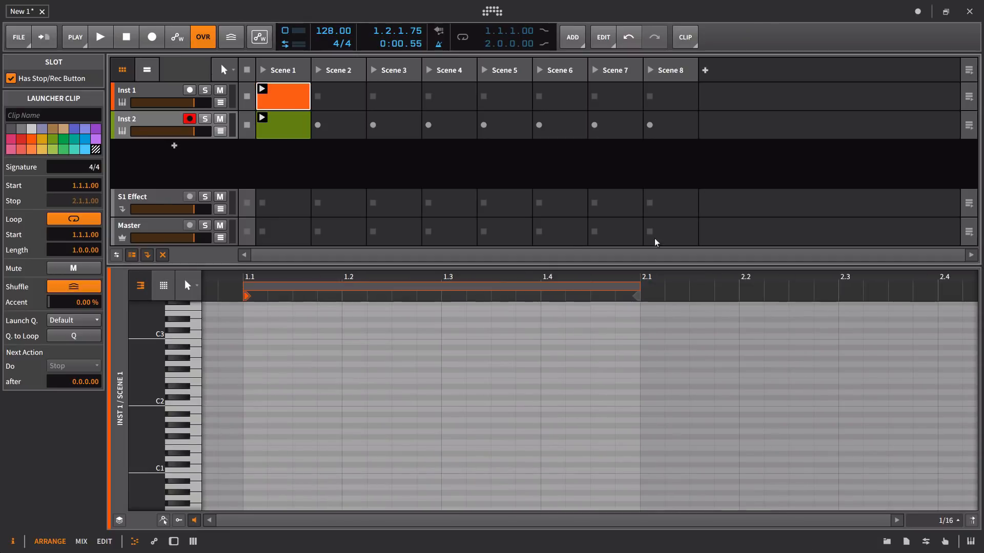
{"action": "left_click", "coordinate": [288, 128]}
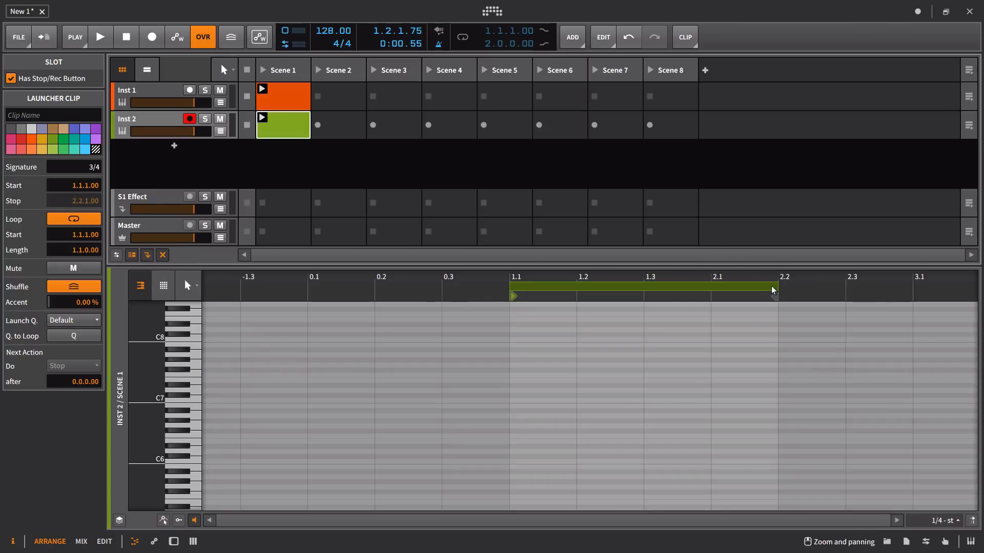
{"action": "left_click", "coordinate": [712, 308]}
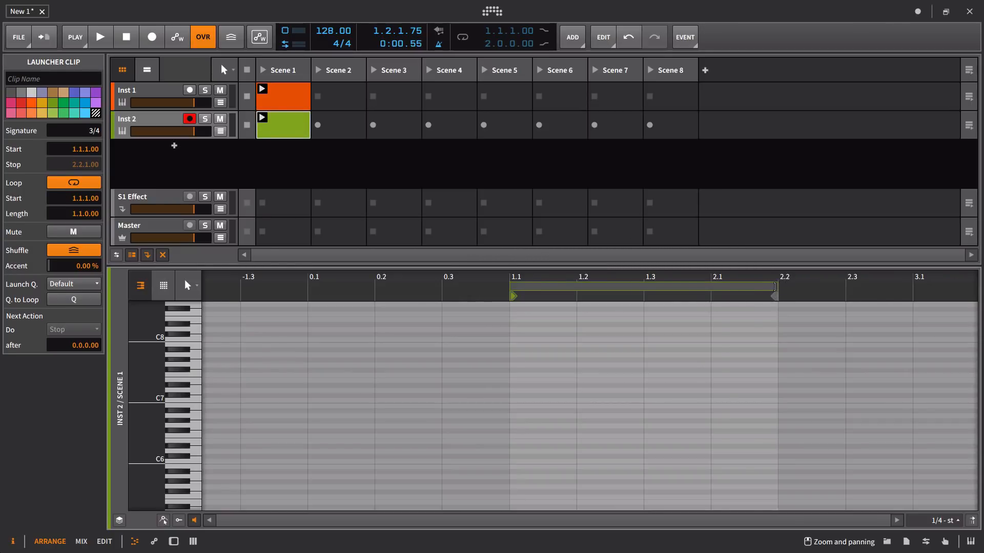
{"action": "left_click_drag", "start_coordinate": [778, 287], "coordinate": [710, 306]}
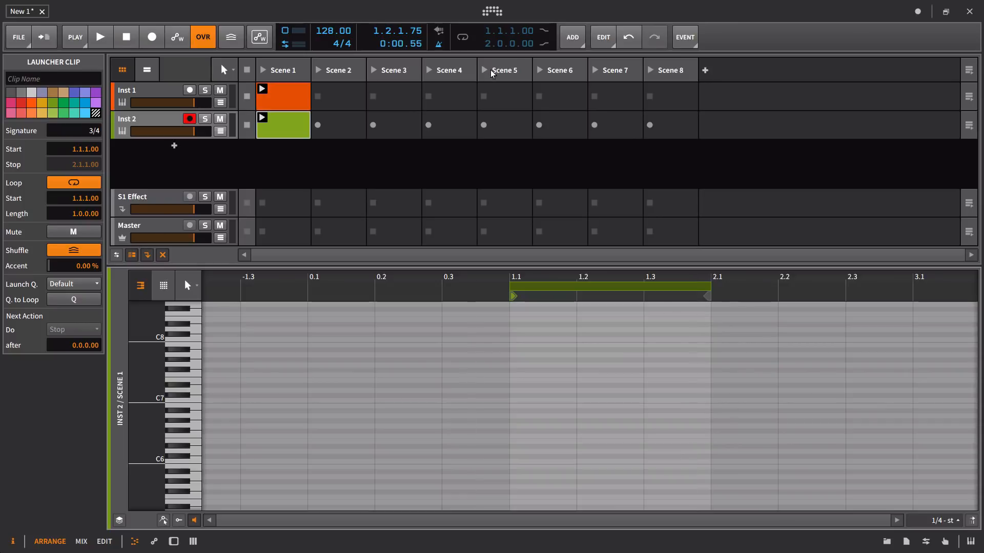
{"action": "right_click", "coordinate": [535, 280]}
{"action": "left_click", "coordinate": [384, 310]}
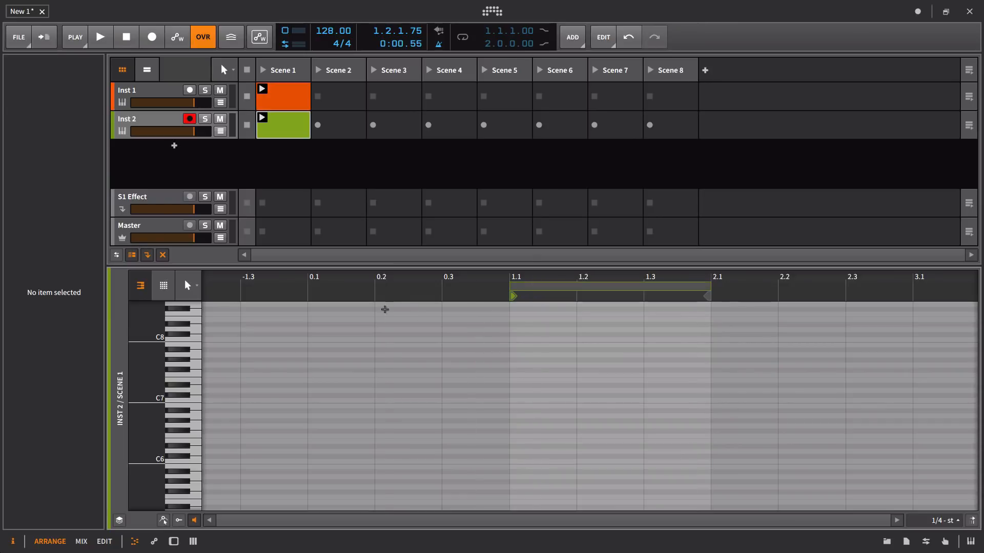
{"action": "left_click_drag", "start_coordinate": [595, 274], "coordinate": [370, 257]}
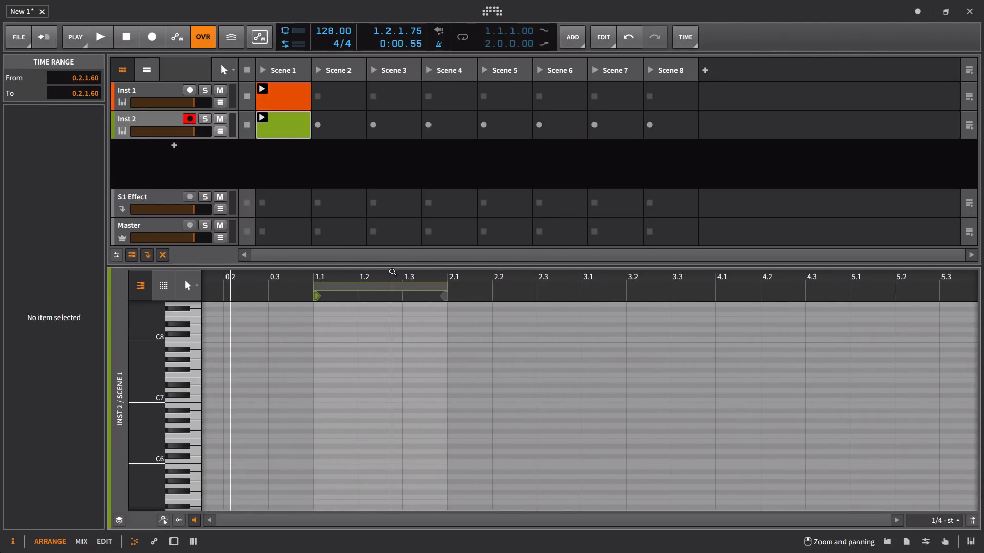
Launch Scene 1 to play both clips together, stop playback and select the Inst 2 launcher clip.
{"action": "left_click", "coordinate": [267, 70]}
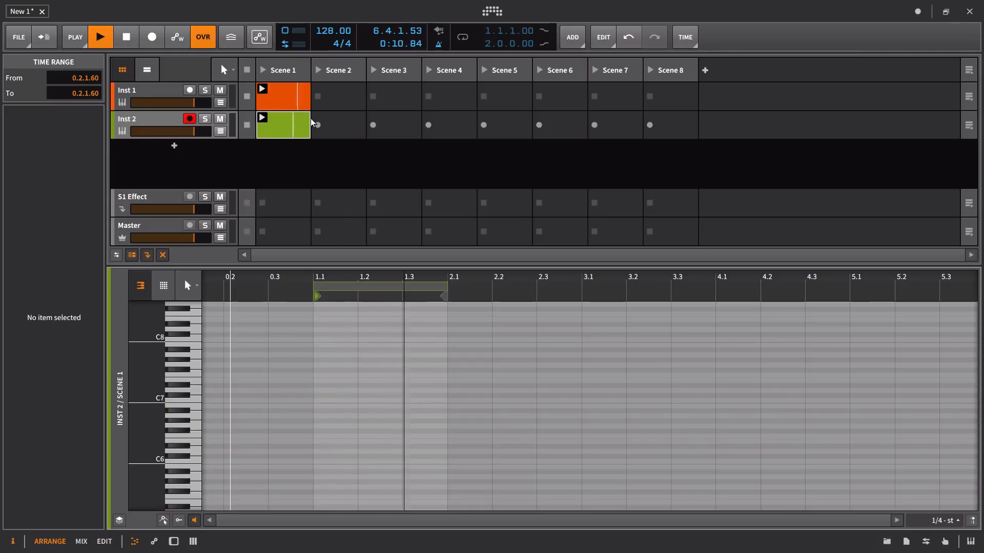
{"action": "key", "text": "space"}
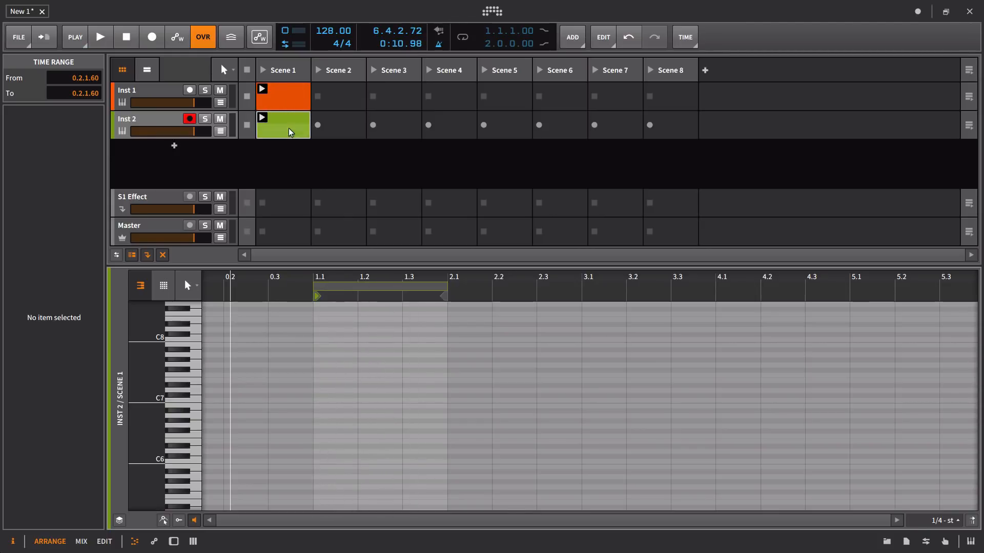
{"action": "key", "text": "alt+2"}
{"action": "key", "text": "alt+1"}
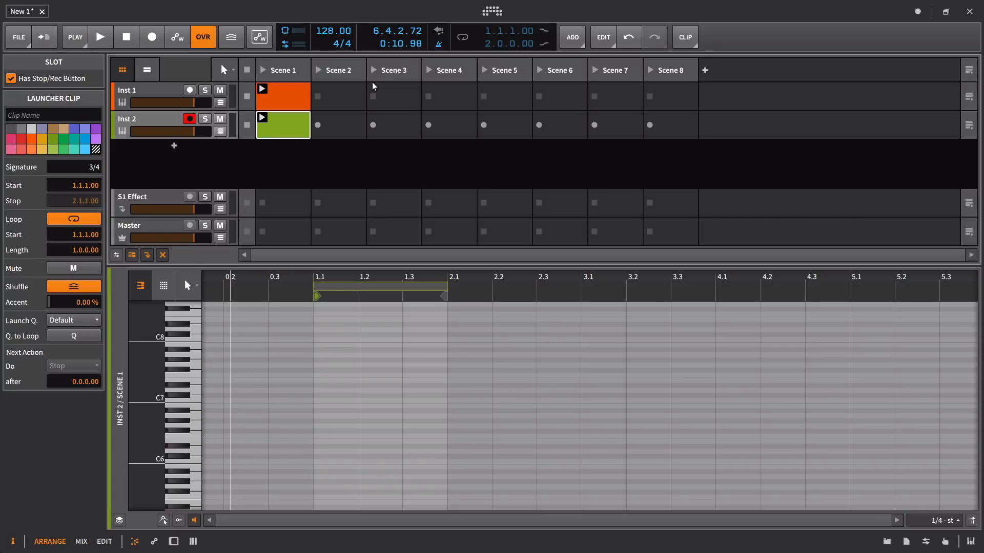
{"action": "left_click", "coordinate": [124, 77]}
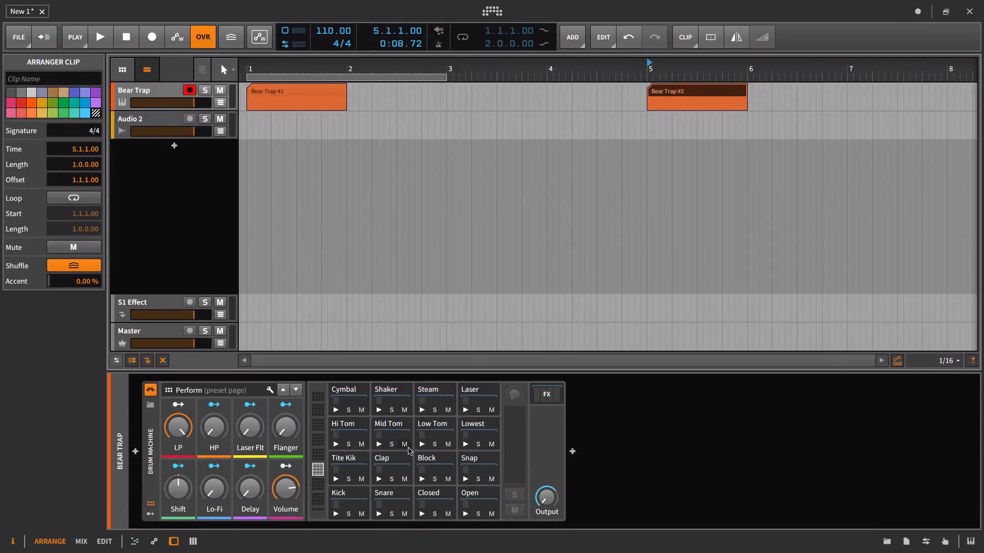
Examine the devices in the Open, Hi Tom, Steam and Low Tom chains of the Bear Trap Drum Machine.
{"action": "left_click", "coordinate": [479, 500]}
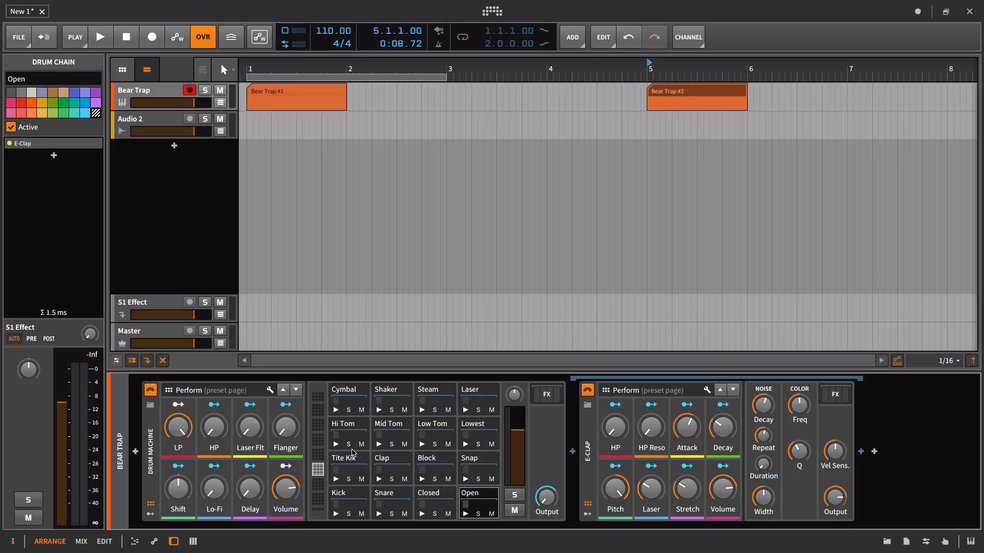
{"action": "left_click", "coordinate": [361, 431]}
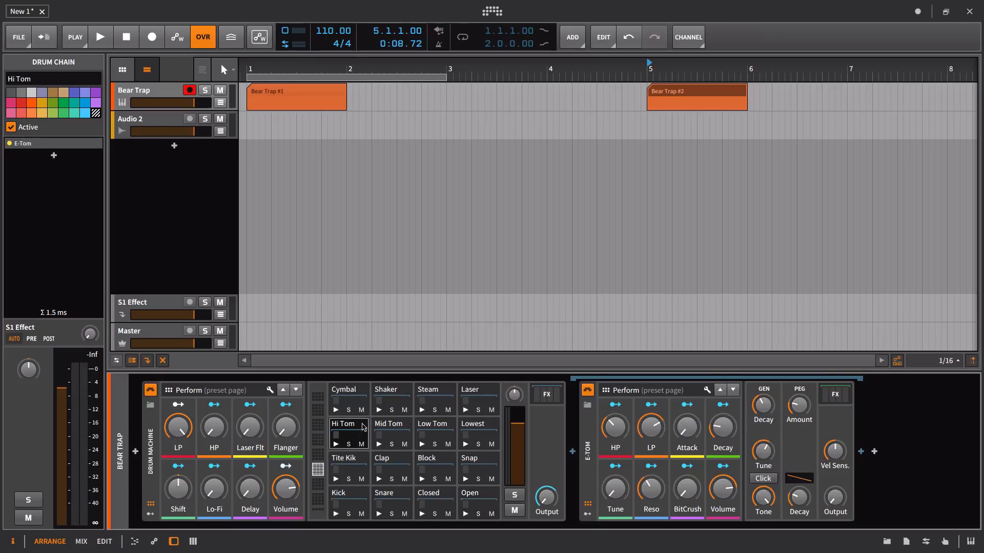
{"action": "left_click", "coordinate": [432, 397]}
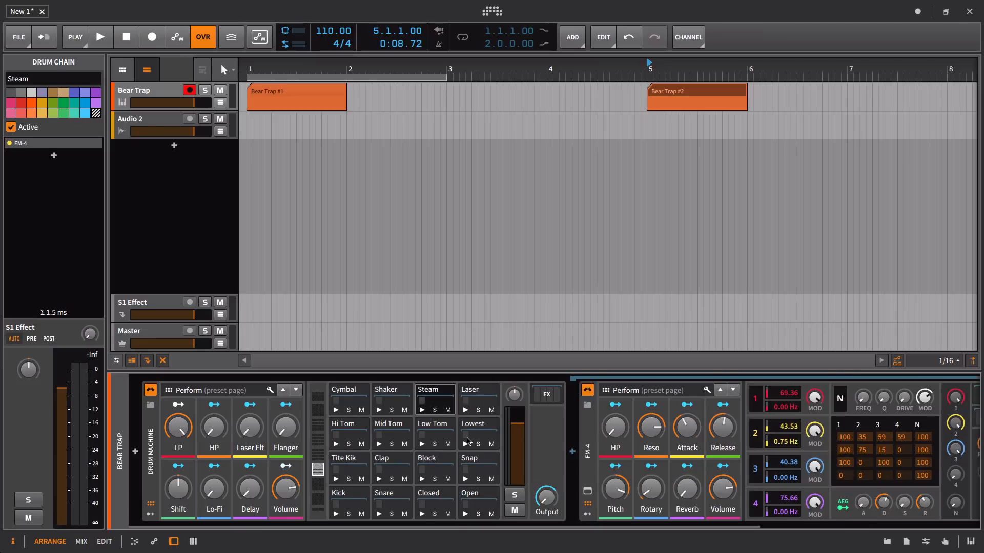
{"action": "left_click", "coordinate": [431, 431]}
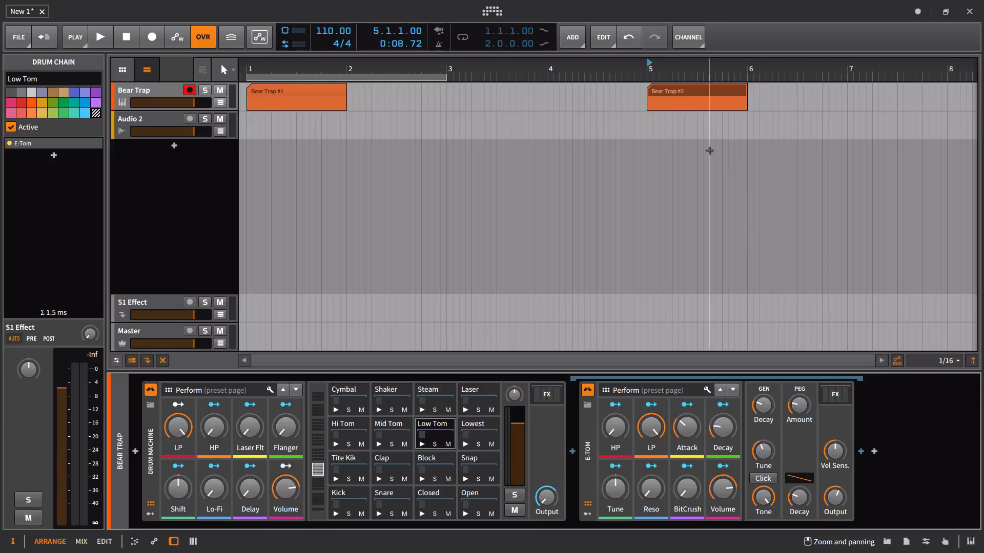
Open Bear Trap #1 in the detail editor, view Bear Trap #2 for comparison and reselect Bear Trap #1.
{"action": "left_click", "coordinate": [266, 96]}
{"action": "double_click", "coordinate": [272, 94]}
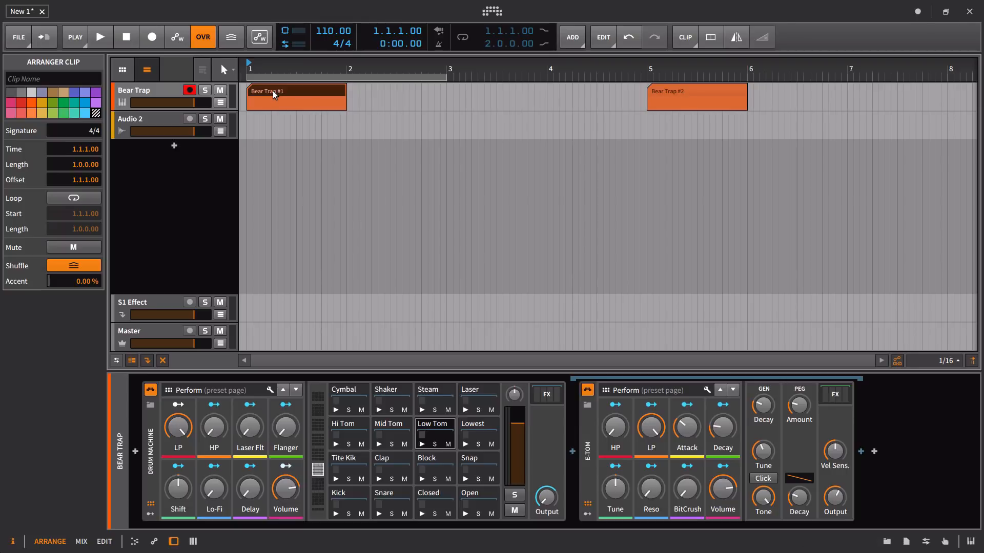
{"action": "left_click", "coordinate": [655, 94]}
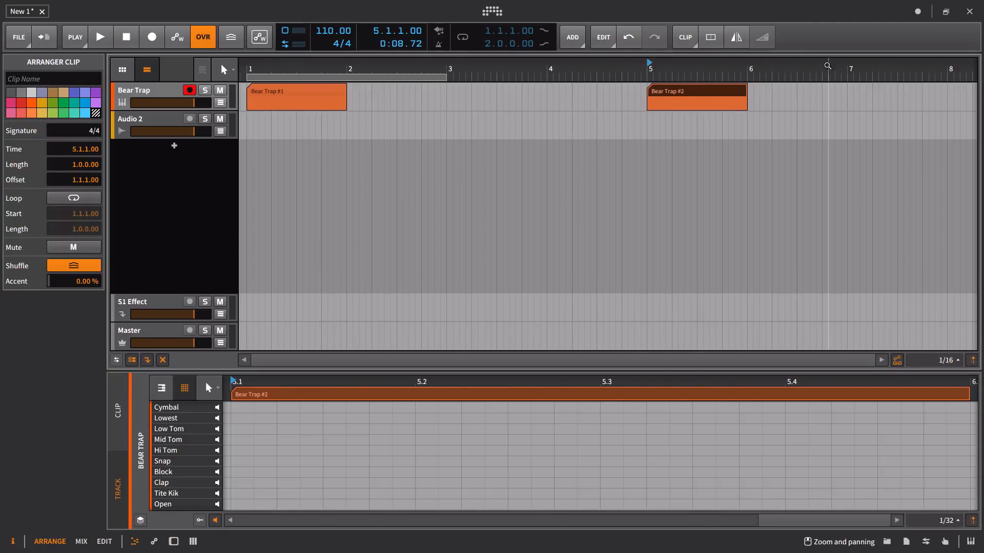
{"action": "left_click_drag", "start_coordinate": [827, 67], "coordinate": [828, 47]}
{"action": "left_click", "coordinate": [276, 96]}
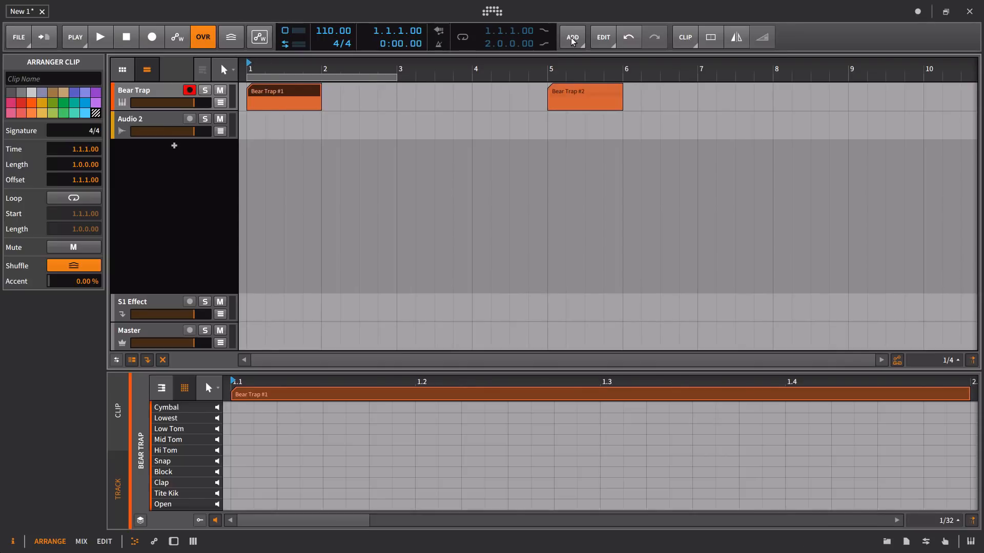
Play briefly from the selected Bear Trap #1 clip, select Bear Trap #2 and play briefly from its start.
{"action": "key", "text": "space"}
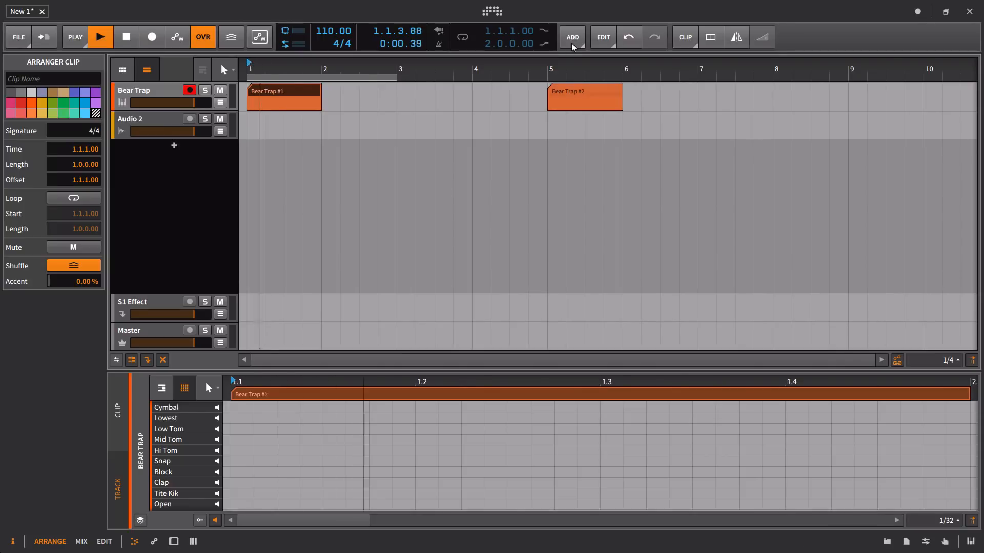
{"action": "key", "text": "space"}
{"action": "left_click", "coordinate": [587, 87]}
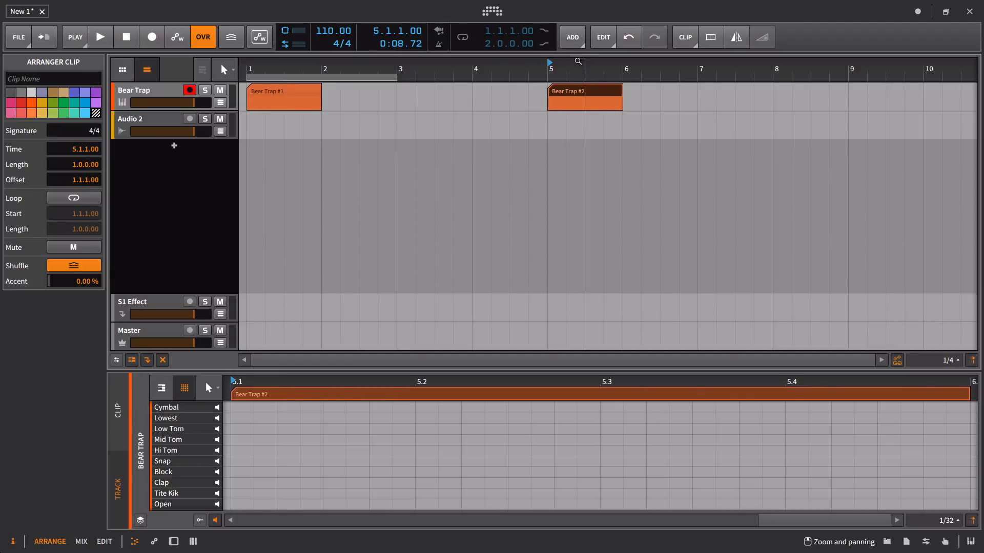
{"action": "key", "text": "space"}
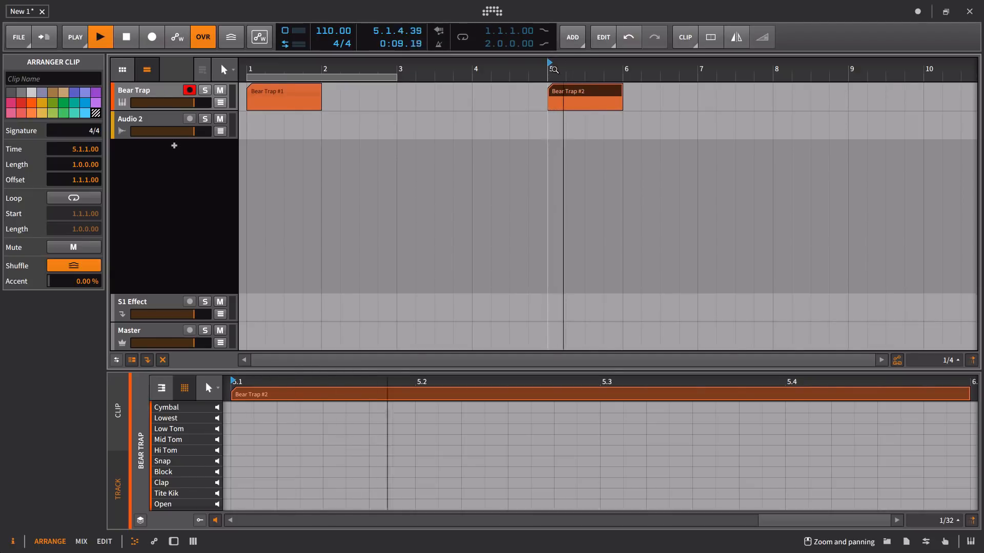
{"action": "key", "text": "space"}
In the Behavior settings, disable setting the play start marker when selecting clips / time on Arranger.
{"action": "left_click", "coordinate": [492, 11]}
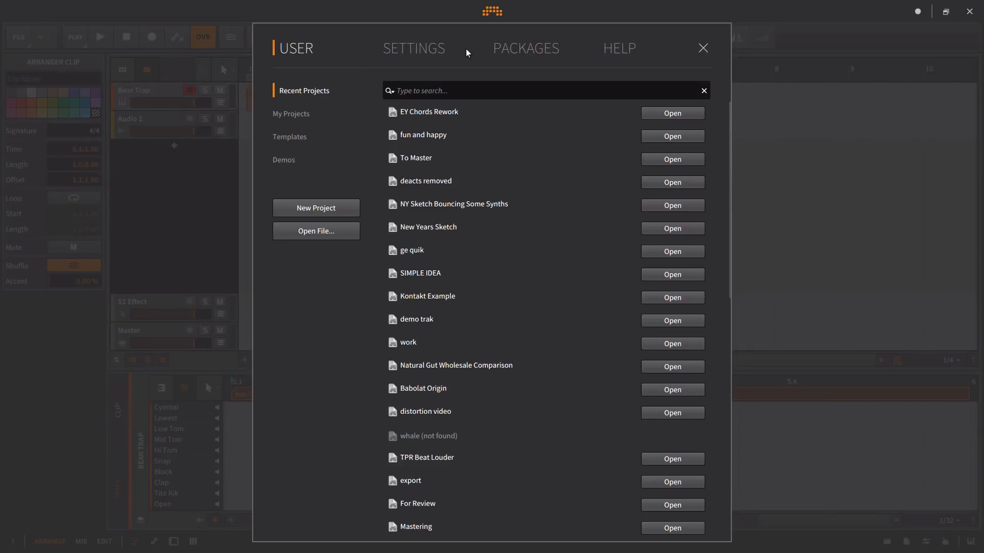
{"action": "left_click", "coordinate": [438, 48]}
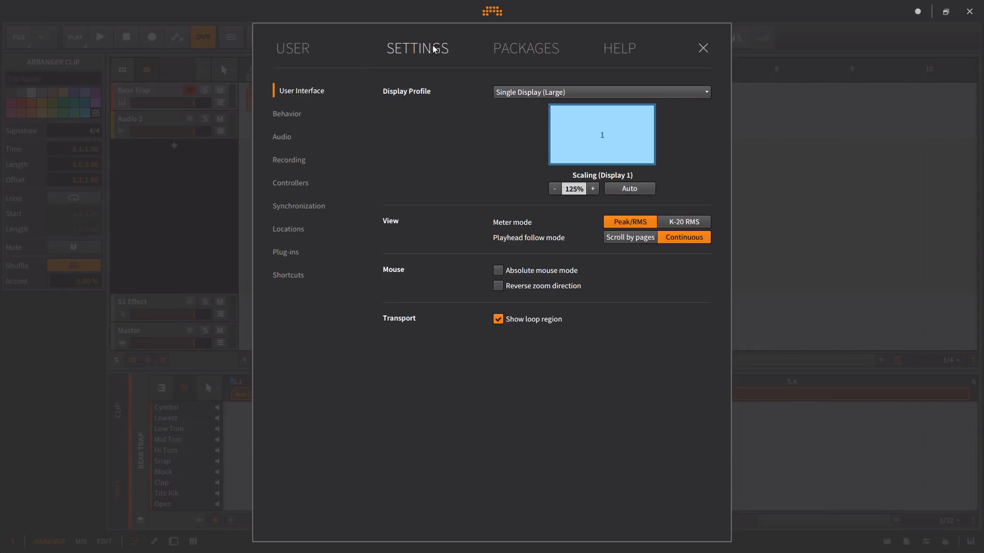
{"action": "left_click", "coordinate": [283, 163]}
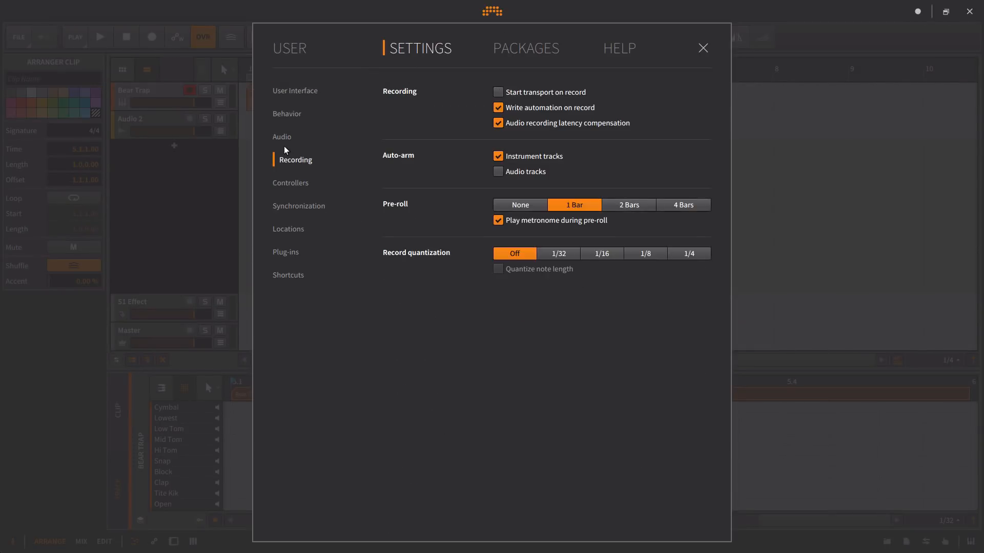
{"action": "left_click", "coordinate": [284, 145]}
{"action": "left_click", "coordinate": [286, 116]}
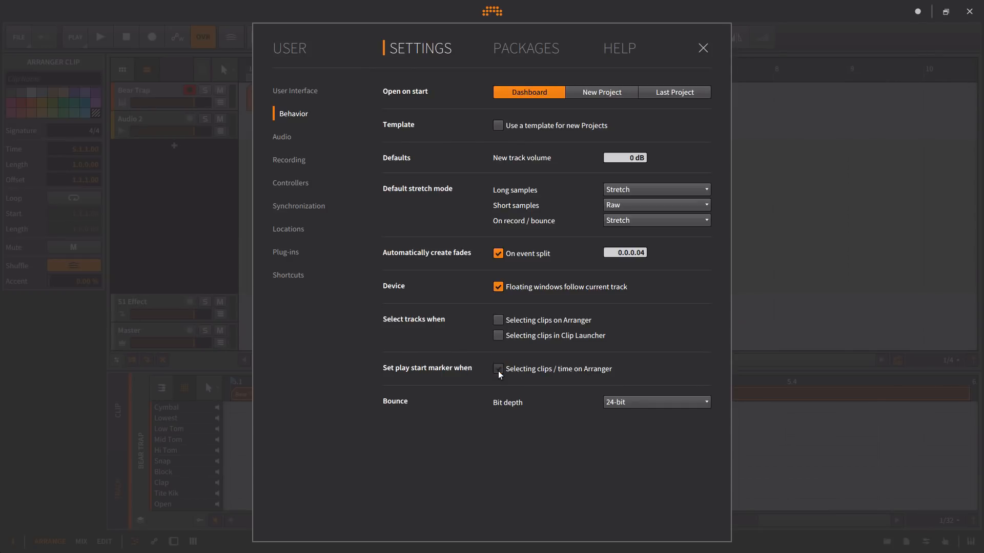
{"action": "left_click", "coordinate": [703, 48]}
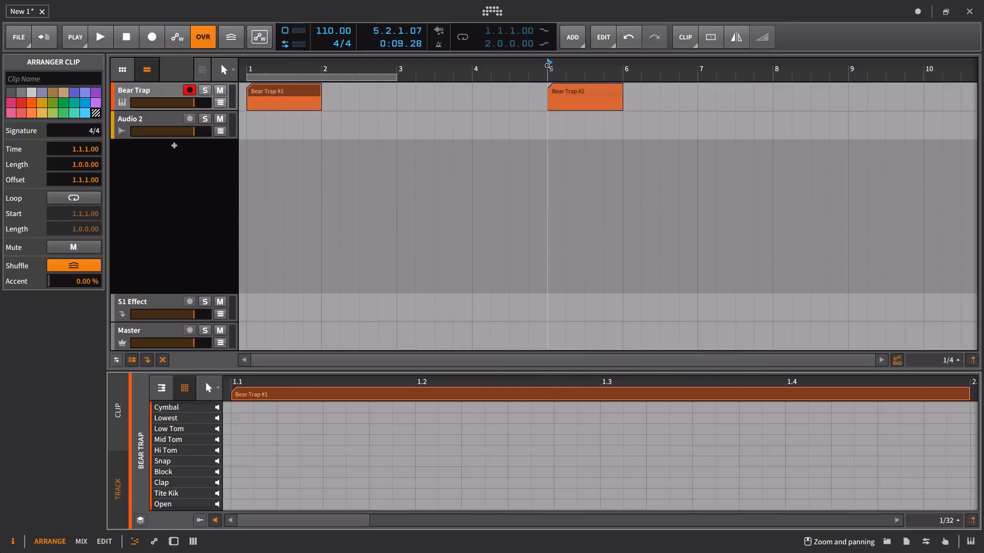
Set the play start marker to bar 1 and select the Bear Trap #2 clip.
{"action": "double_click", "coordinate": [246, 70]}
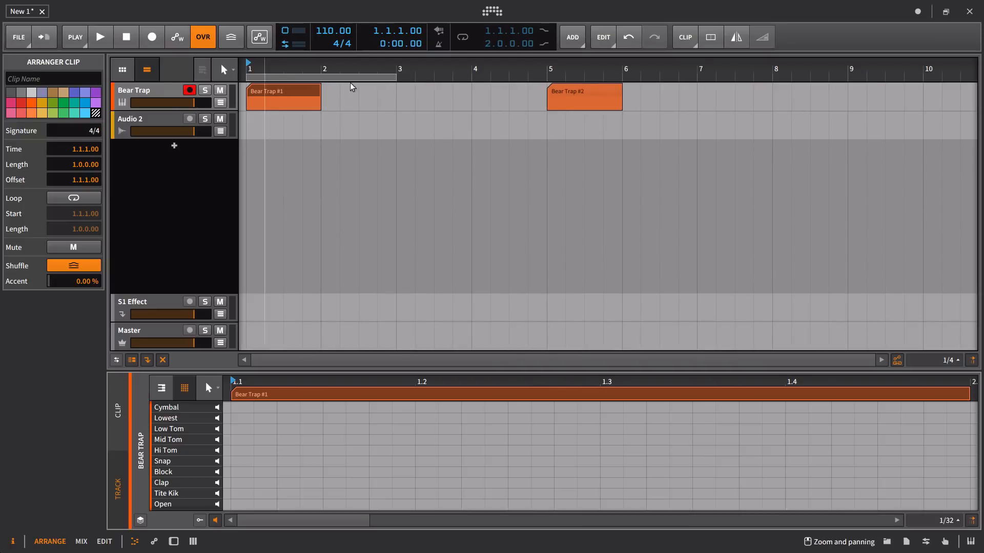
{"action": "left_click", "coordinate": [576, 91]}
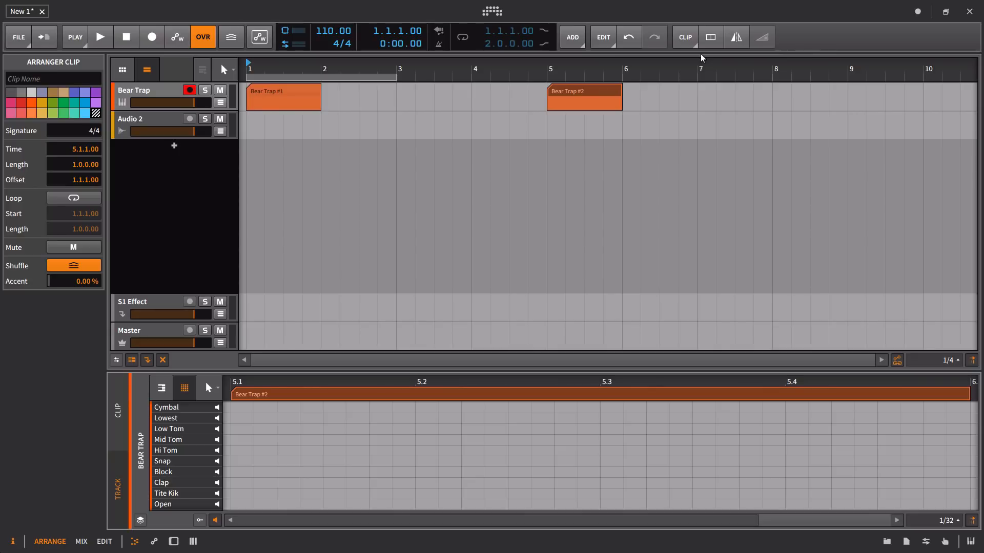
Re-enable setting the play start marker when selecting clips / time on Arranger, and select Bear Trap #1 followed by Bear Trap #2.
{"action": "left_click", "coordinate": [492, 11]}
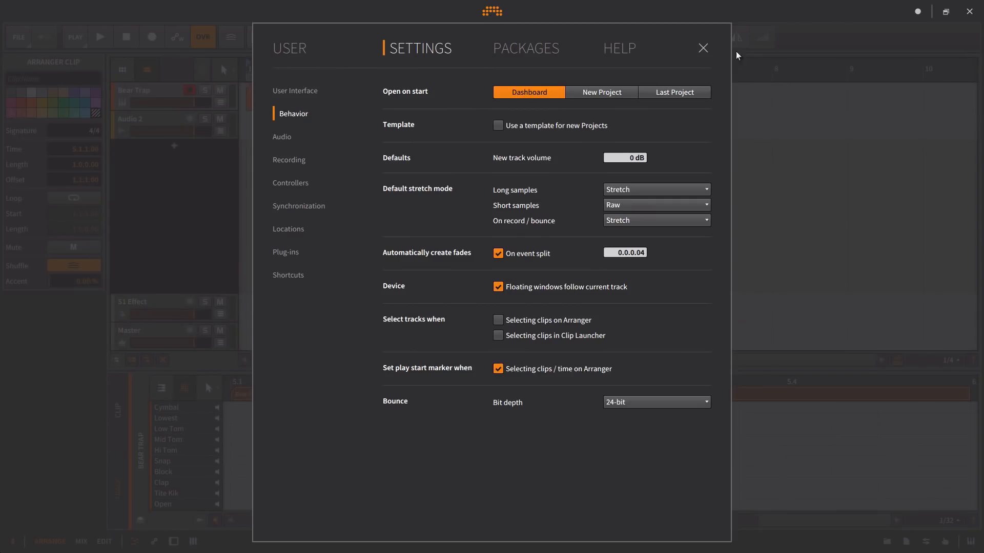
{"action": "left_click", "coordinate": [703, 47]}
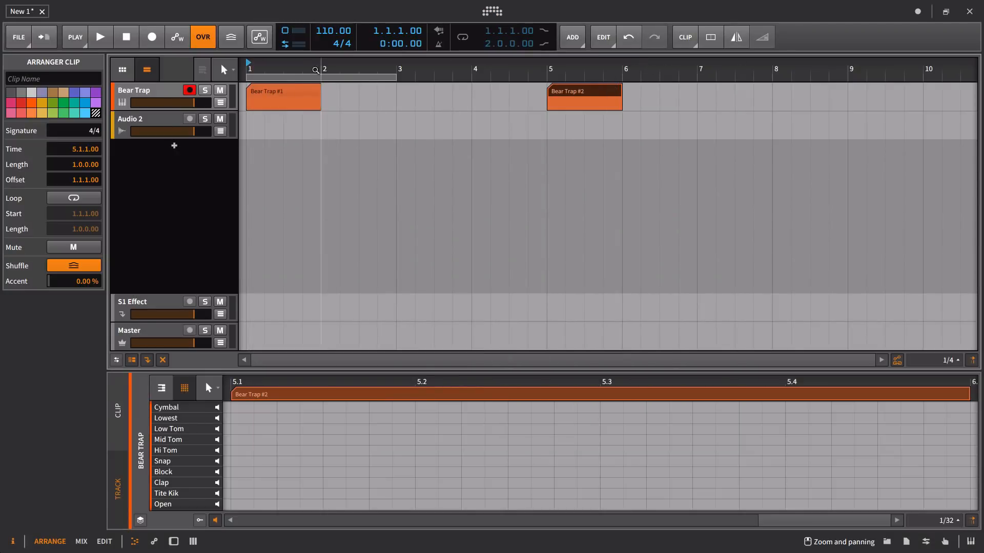
{"action": "left_click", "coordinate": [281, 90]}
{"action": "left_click", "coordinate": [558, 92]}
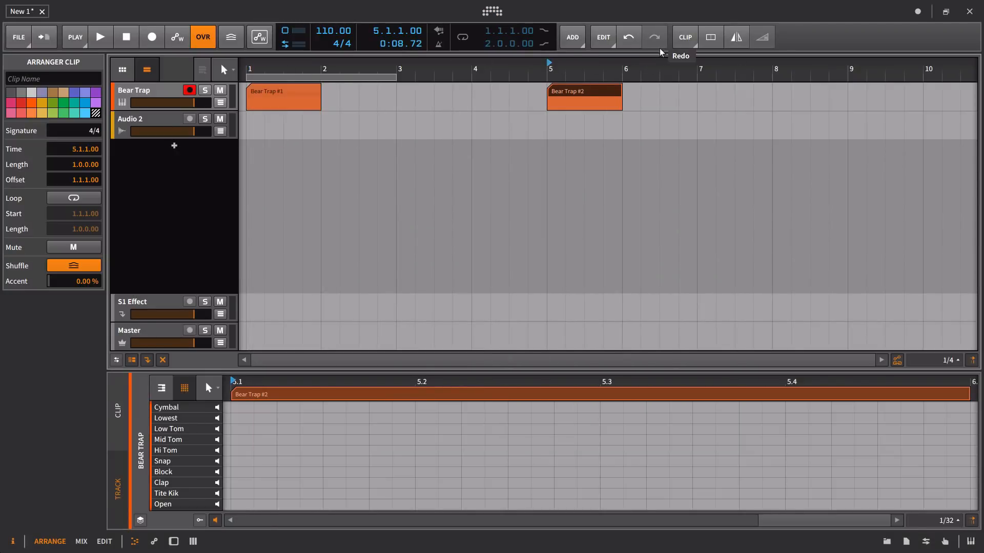
{"action": "scroll", "coordinate": [641, 64], "scroll_direction": "down", "scroll_amount": 3}
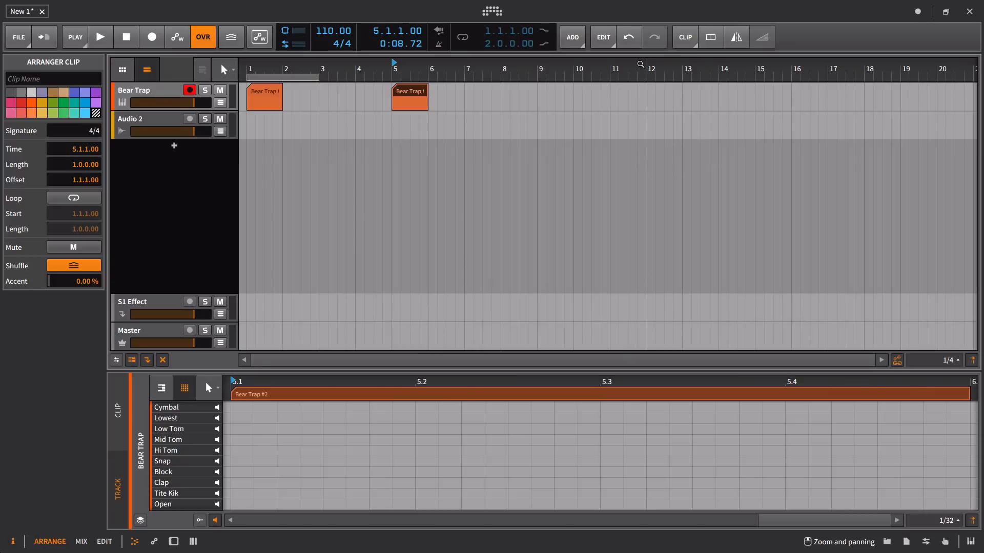